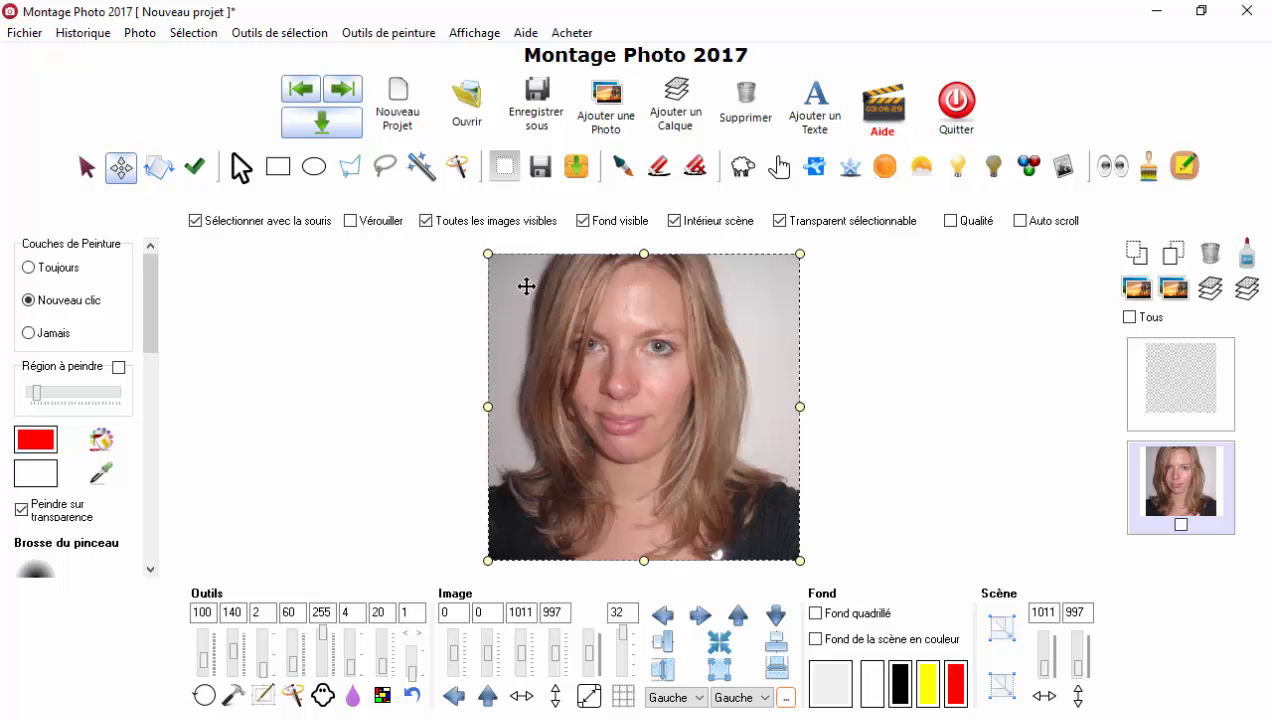
Activate the paintbrush and set its first two tool values to 40 and 80
{"action": "left_click", "coordinate": [621, 168]}
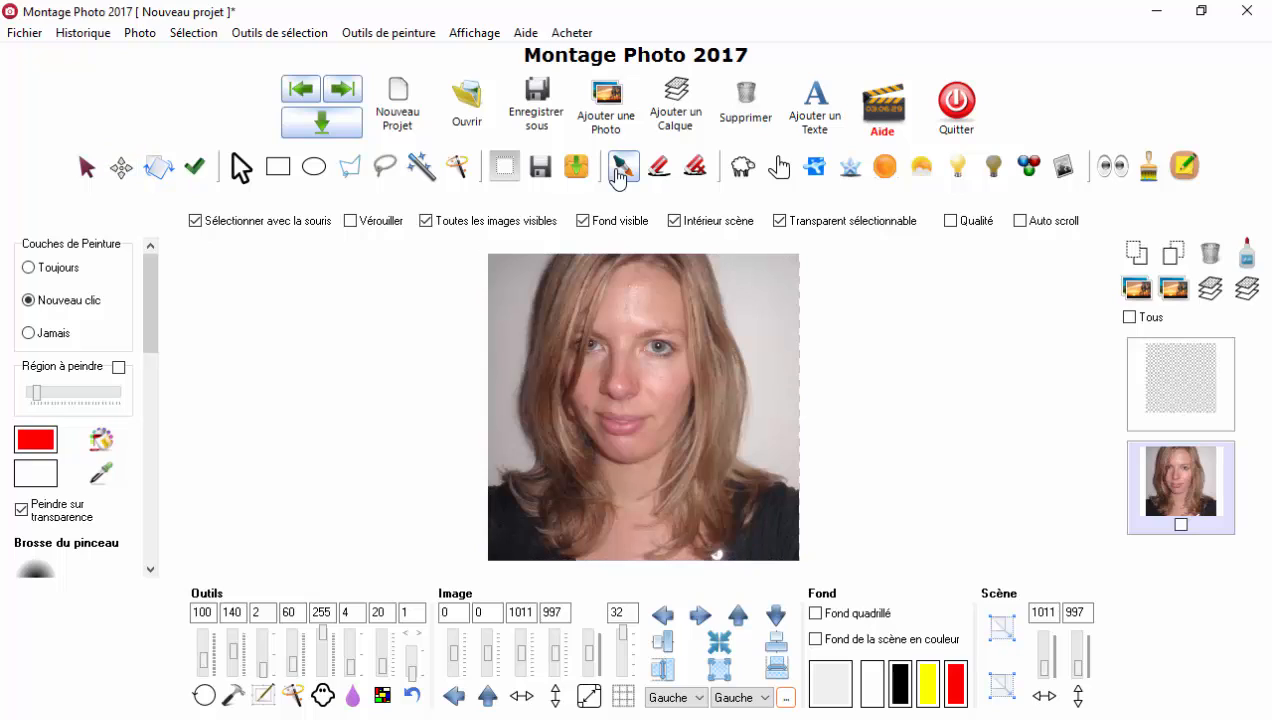
{"action": "double_click", "coordinate": [205, 612]}
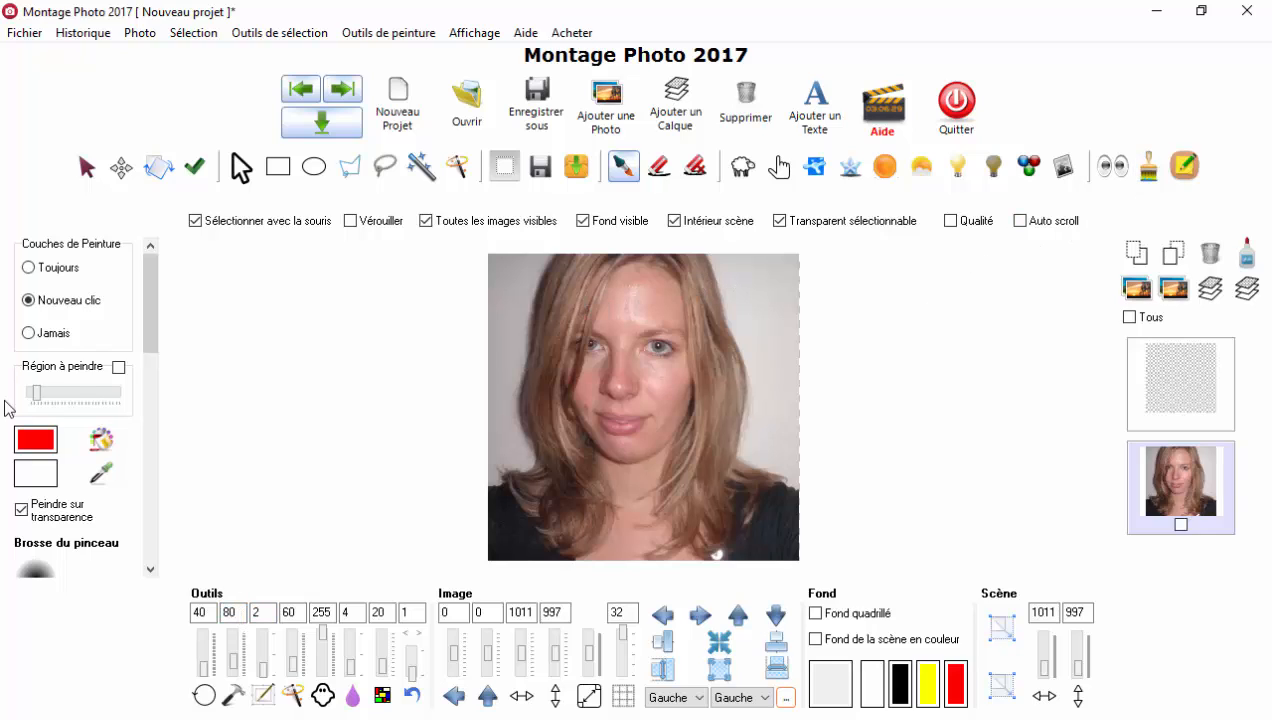
{"action": "left_click_drag", "start_coordinate": [147, 310], "coordinate": [152, 352]}
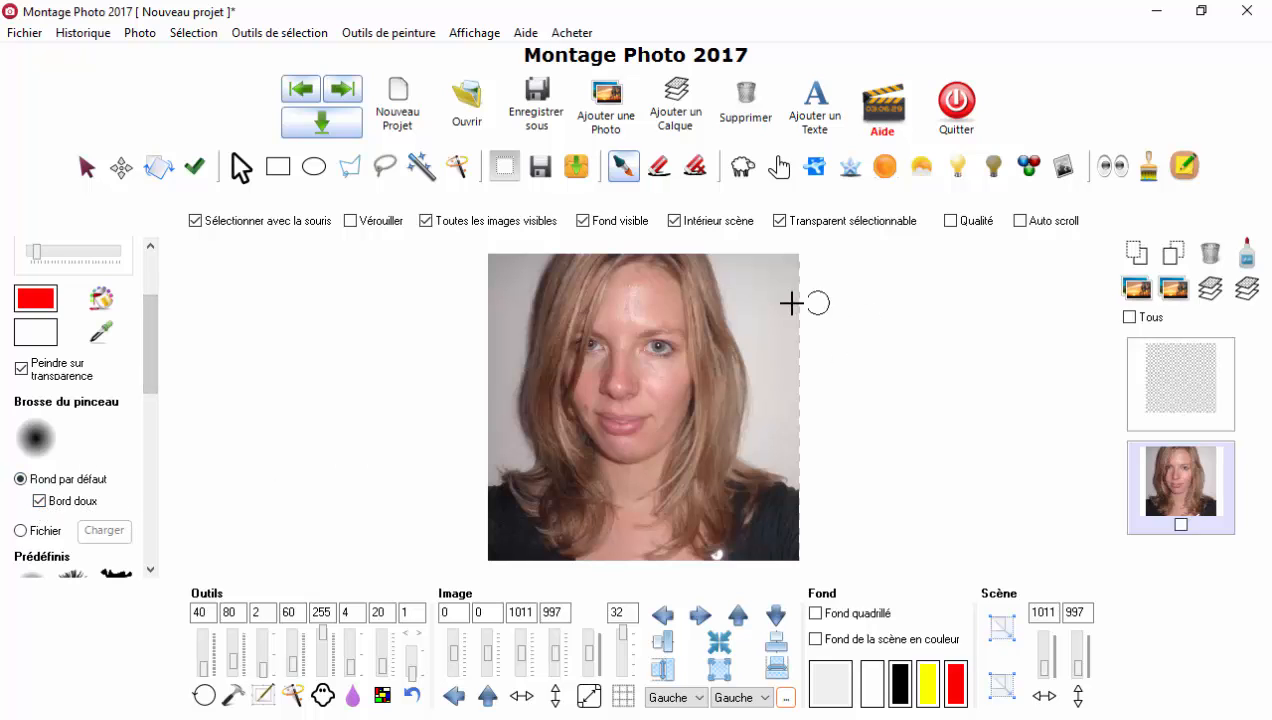
Try a red brush stroke on the forehead and undo it
{"action": "scroll", "coordinate": [714, 280], "scroll_direction": "up", "scroll_amount": 3}
{"action": "left_click_drag", "start_coordinate": [1107, 342], "coordinate": [1105, 310]}
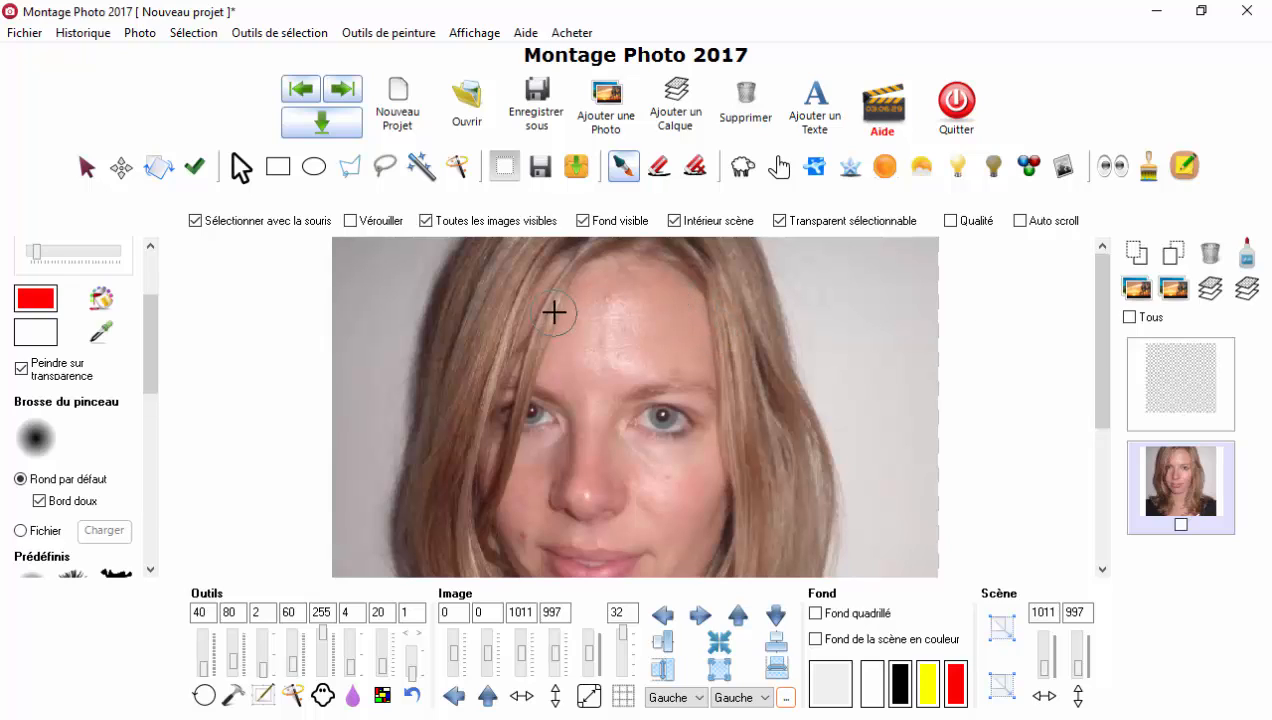
{"action": "left_click_drag", "start_coordinate": [653, 292], "coordinate": [599, 298]}
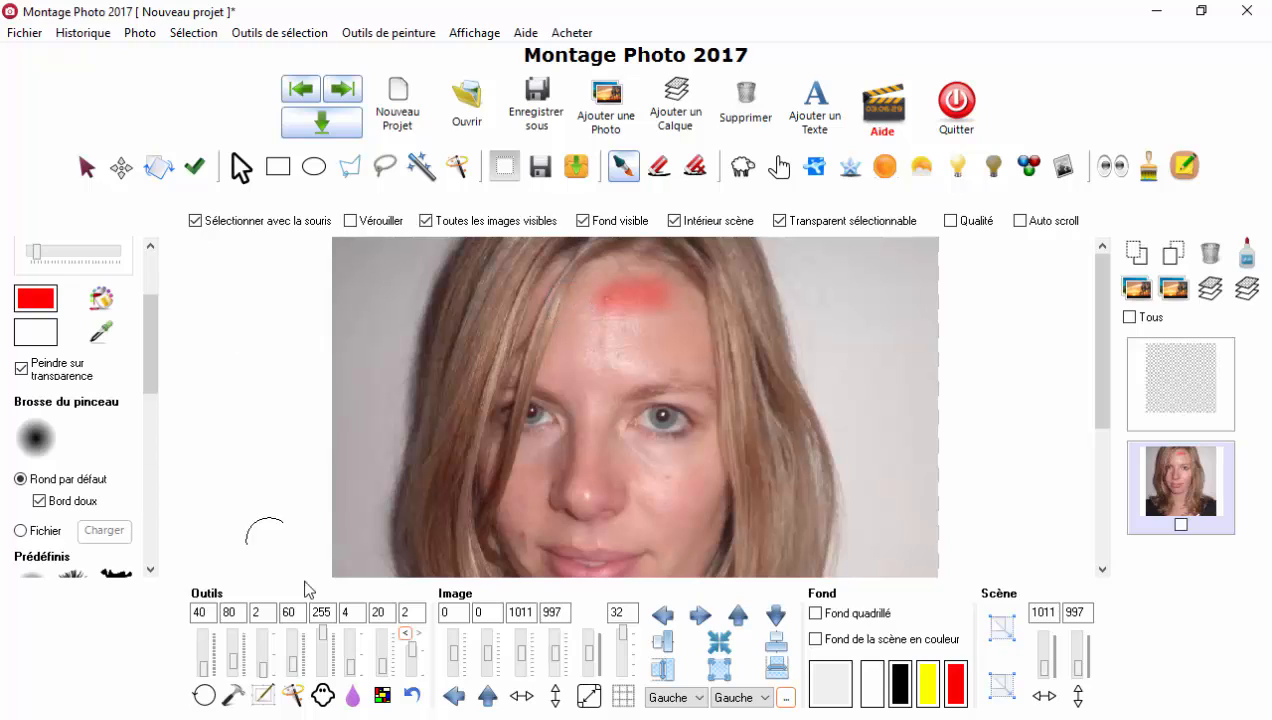
{"action": "left_click", "coordinate": [418, 632]}
{"action": "left_click", "coordinate": [407, 637]}
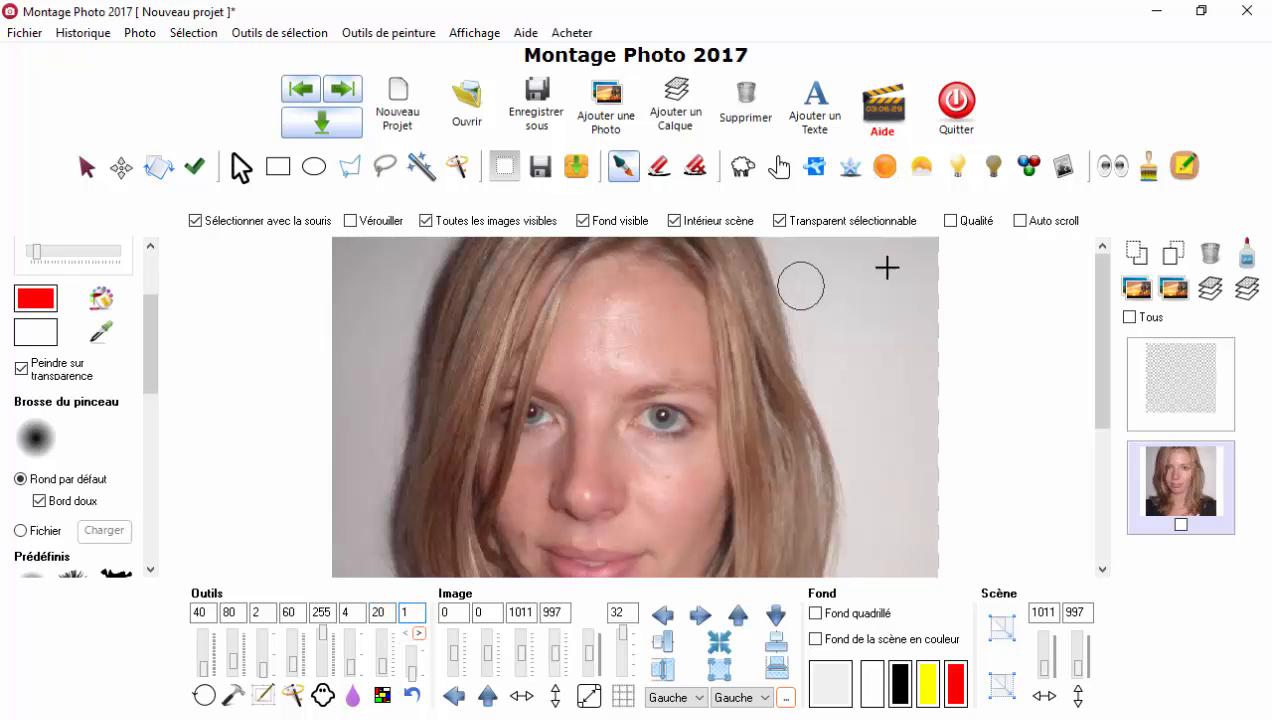
Enable live color sampling for the brush and paint sampled skin tones over the shiny areas of the forehead and nose
{"action": "left_click", "coordinate": [1150, 175]}
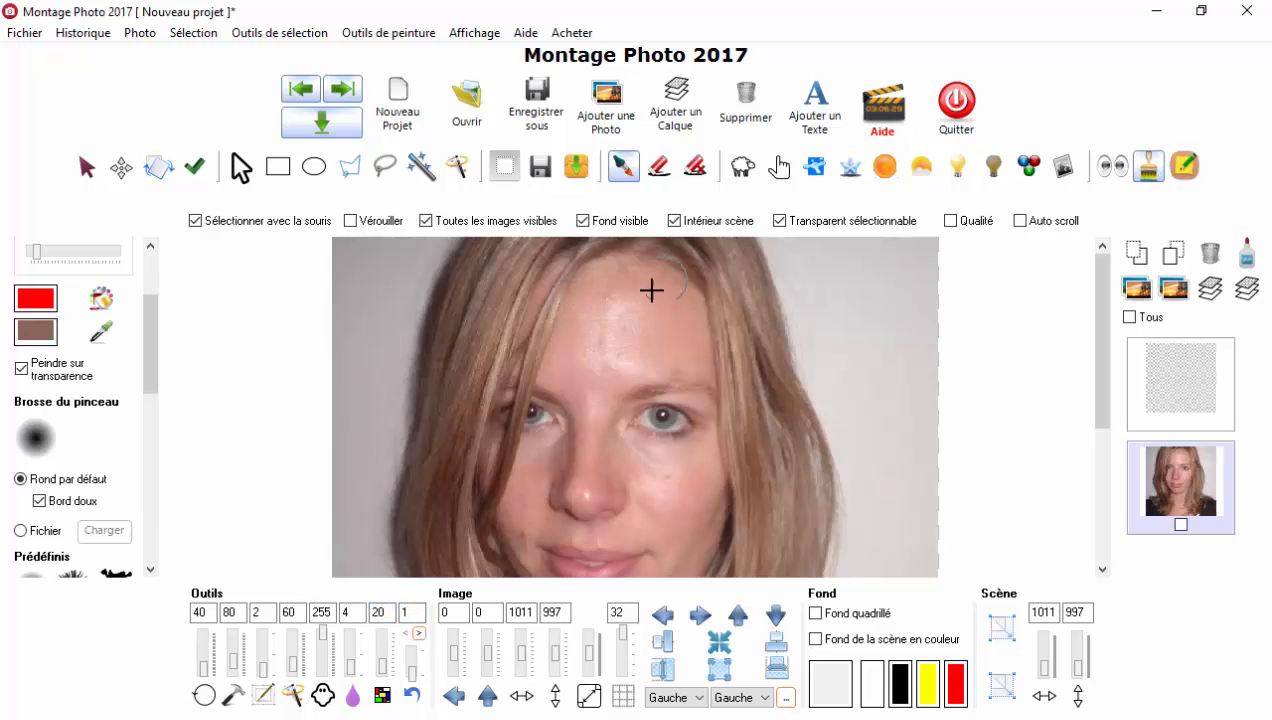
{"action": "mouse_move", "coordinate": [647, 288]}
{"action": "left_mouse_down"}
{"action": "mouse_move", "coordinate": [610, 298]}
{"action": "mouse_move", "coordinate": [647, 305]}
{"action": "mouse_move", "coordinate": [595, 307]}
{"action": "mouse_move", "coordinate": [614, 291]}
{"action": "mouse_move", "coordinate": [623, 321]}
{"action": "mouse_move", "coordinate": [619, 307]}
{"action": "mouse_move", "coordinate": [595, 347]}
{"action": "mouse_move", "coordinate": [625, 336]}
{"action": "mouse_move", "coordinate": [603, 366]}
{"action": "mouse_move", "coordinate": [647, 350]}
{"action": "mouse_move", "coordinate": [618, 370]}
{"action": "mouse_move", "coordinate": [607, 311]}
{"action": "mouse_move", "coordinate": [593, 390]}
{"action": "left_mouse_up"}
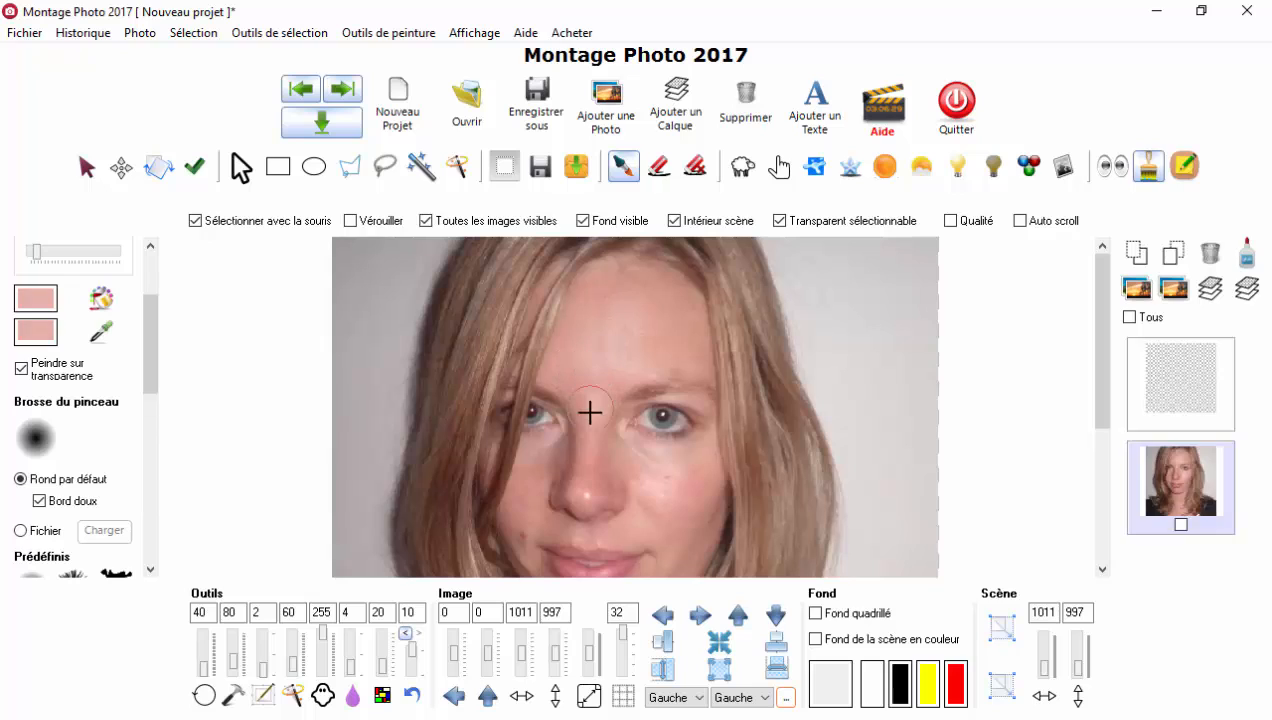
{"action": "mouse_move", "coordinate": [609, 463]}
{"action": "left_mouse_down"}
{"action": "mouse_move", "coordinate": [590, 491]}
{"action": "mouse_move", "coordinate": [575, 487]}
{"action": "left_mouse_up"}
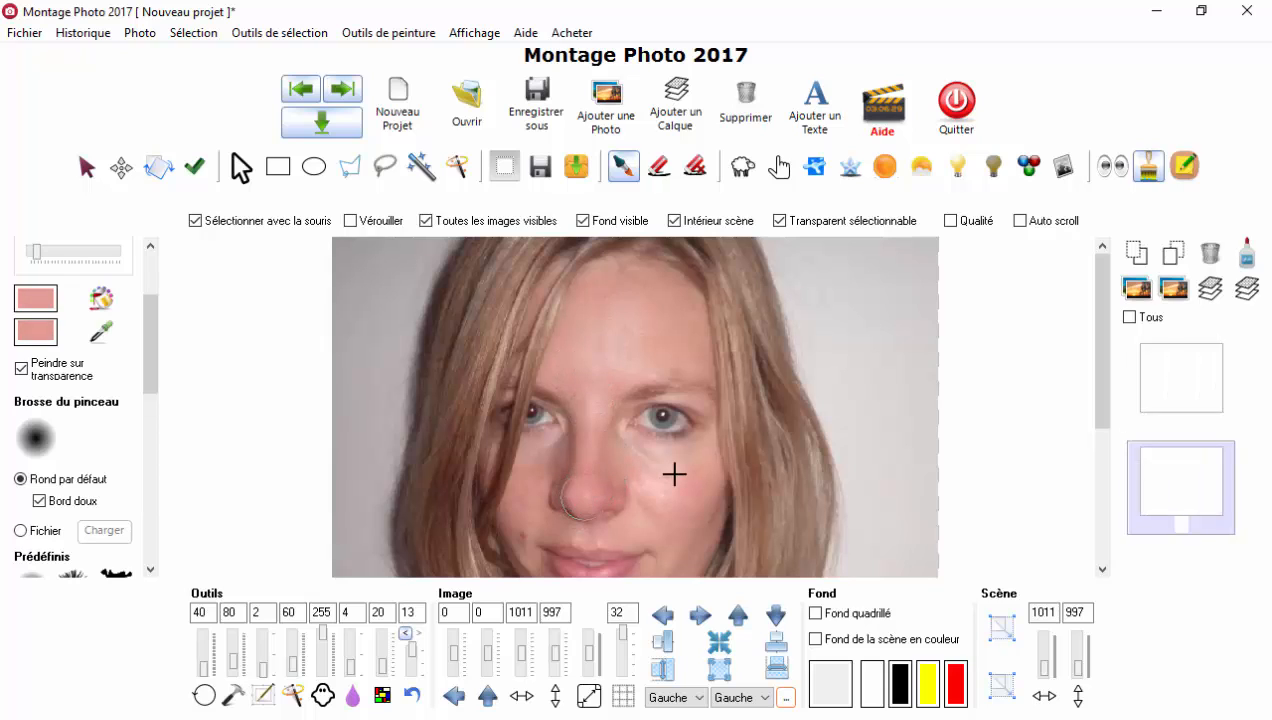
Paint sampled skin tones over the blemishes on the cheek at the image's right and the forehead above the eyebrows
{"action": "right_click", "coordinate": [673, 479]}
{"action": "mouse_move", "coordinate": [686, 468]}
{"action": "left_mouse_down"}
{"action": "mouse_move", "coordinate": [624, 446]}
{"action": "mouse_move", "coordinate": [648, 479]}
{"action": "mouse_move", "coordinate": [637, 503]}
{"action": "mouse_move", "coordinate": [655, 464]}
{"action": "mouse_move", "coordinate": [704, 479]}
{"action": "mouse_move", "coordinate": [667, 450]}
{"action": "left_mouse_up"}
{"action": "right_click", "coordinate": [679, 474]}
{"action": "right_click", "coordinate": [690, 484]}
{"action": "right_click", "coordinate": [670, 356]}
{"action": "left_click_drag", "start_coordinate": [667, 367], "coordinate": [599, 341]}
{"action": "right_click", "coordinate": [642, 356]}
Even out the skin under the partly hair-covered eye and on the opposite cheek beside the mouth with sampled tones
{"action": "right_click", "coordinate": [542, 456]}
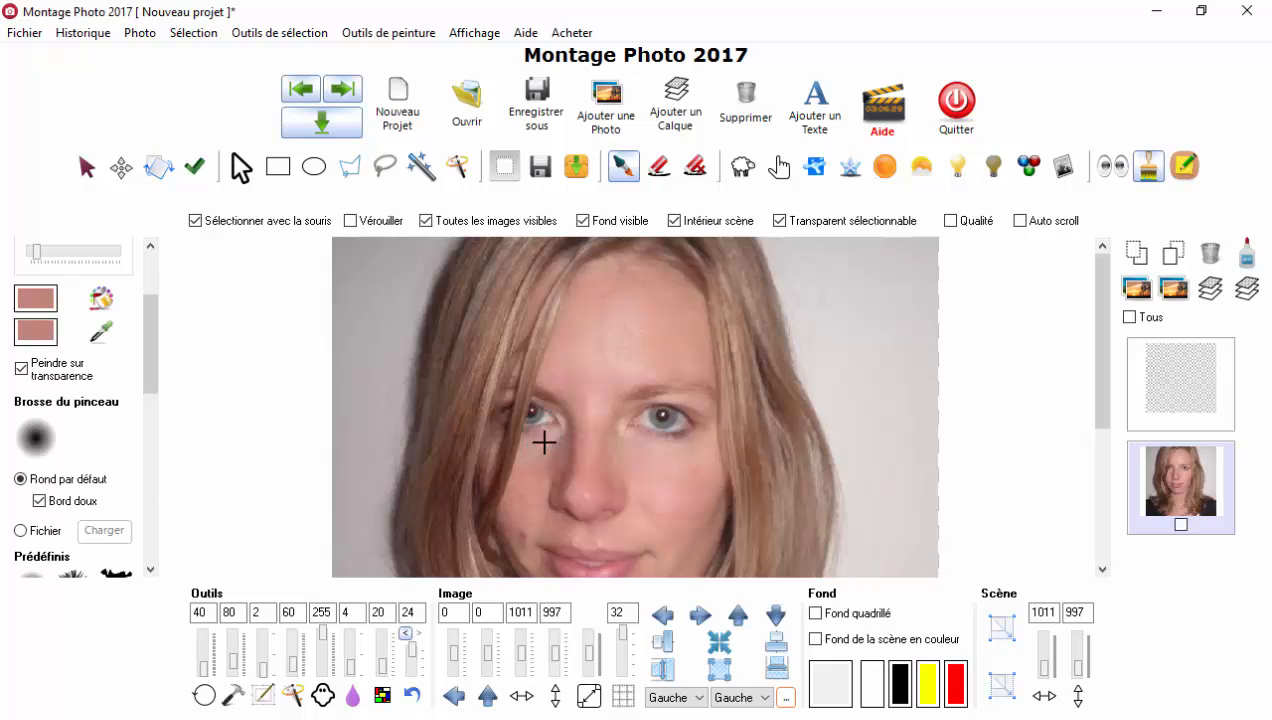
{"action": "mouse_move", "coordinate": [545, 443]}
{"action": "left_mouse_down"}
{"action": "mouse_move", "coordinate": [533, 458]}
{"action": "mouse_move", "coordinate": [554, 446]}
{"action": "mouse_move", "coordinate": [546, 476]}
{"action": "left_mouse_up"}
{"action": "right_click", "coordinate": [535, 474]}
{"action": "right_click", "coordinate": [671, 511]}
{"action": "left_click_drag", "start_coordinate": [671, 511], "coordinate": [662, 502]}
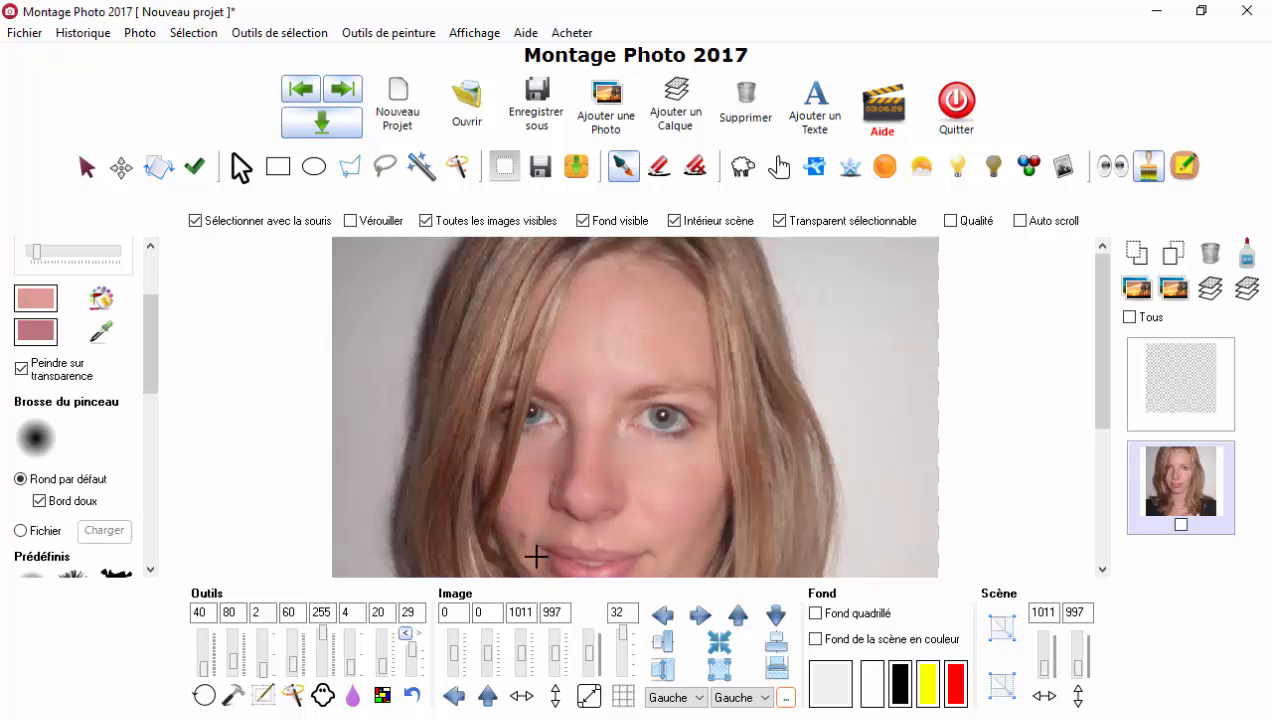
Cover the dark spot on the lower cheek beside the mouth at the image's left with nearby skin tones
{"action": "right_click", "coordinate": [530, 534]}
{"action": "mouse_move", "coordinate": [529, 534]}
{"action": "left_mouse_down"}
{"action": "mouse_move", "coordinate": [528, 520]}
{"action": "mouse_move", "coordinate": [520, 537]}
{"action": "left_mouse_up"}
{"action": "right_click", "coordinate": [520, 534]}
{"action": "right_click", "coordinate": [529, 524]}
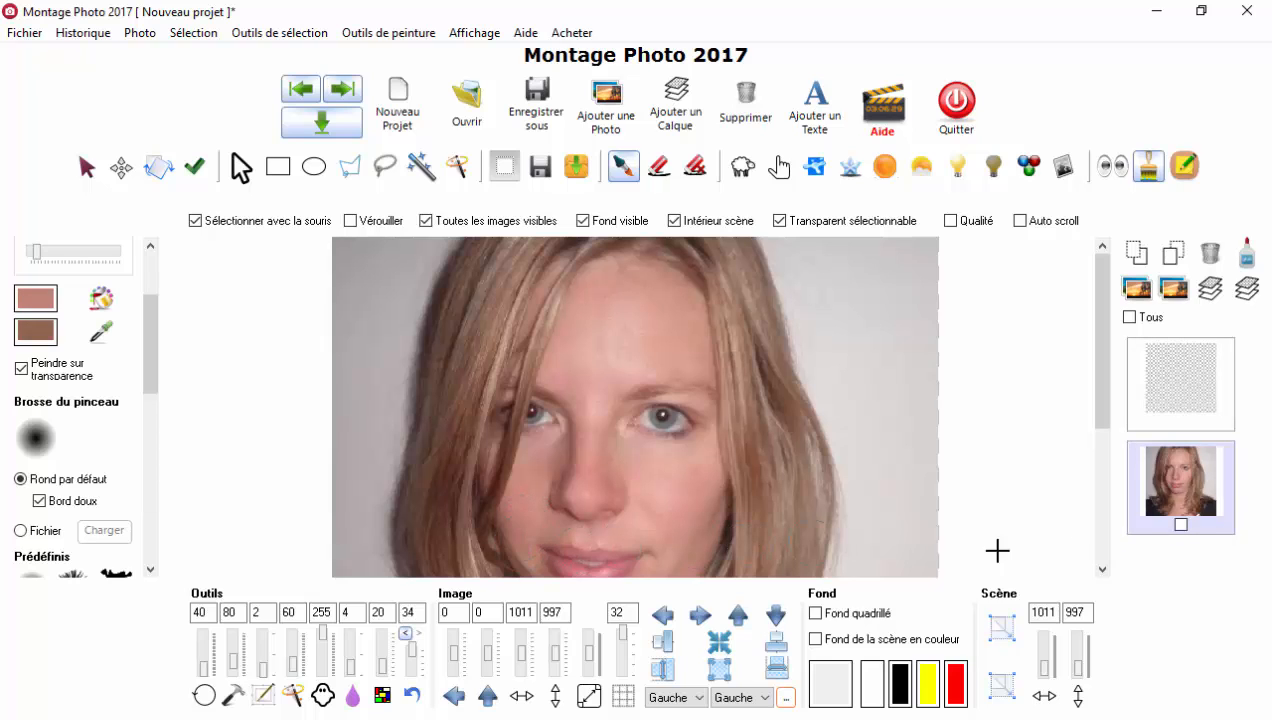
Smooth the cheek at the image's right, from beside the mouth up to the hair and nose, with sampled skin tones
{"action": "left_click", "coordinate": [1102, 508]}
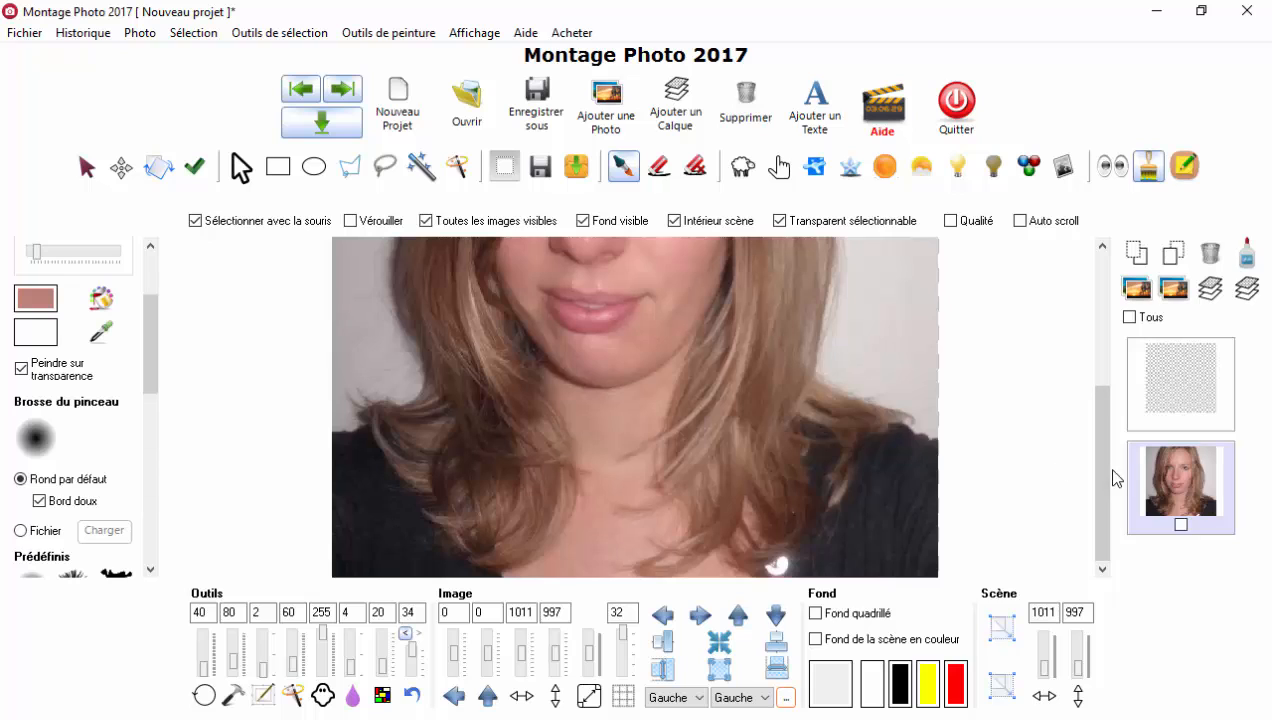
{"action": "left_click_drag", "start_coordinate": [1106, 473], "coordinate": [1104, 405]}
{"action": "scroll", "coordinate": [691, 423], "scroll_direction": "up", "scroll_amount": 2}
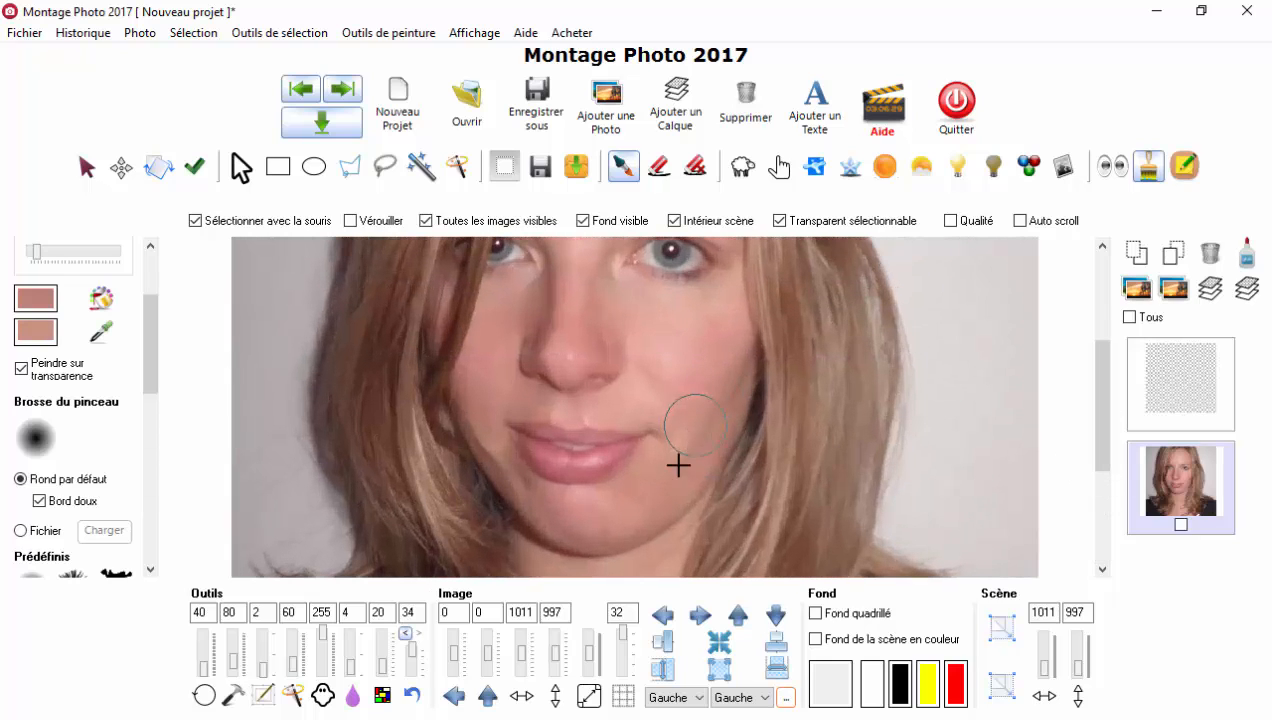
{"action": "mouse_move", "coordinate": [678, 465]}
{"action": "left_mouse_down"}
{"action": "mouse_move", "coordinate": [678, 431]}
{"action": "mouse_move", "coordinate": [719, 398]}
{"action": "mouse_move", "coordinate": [742, 356]}
{"action": "left_mouse_up"}
{"action": "right_click", "coordinate": [718, 380]}
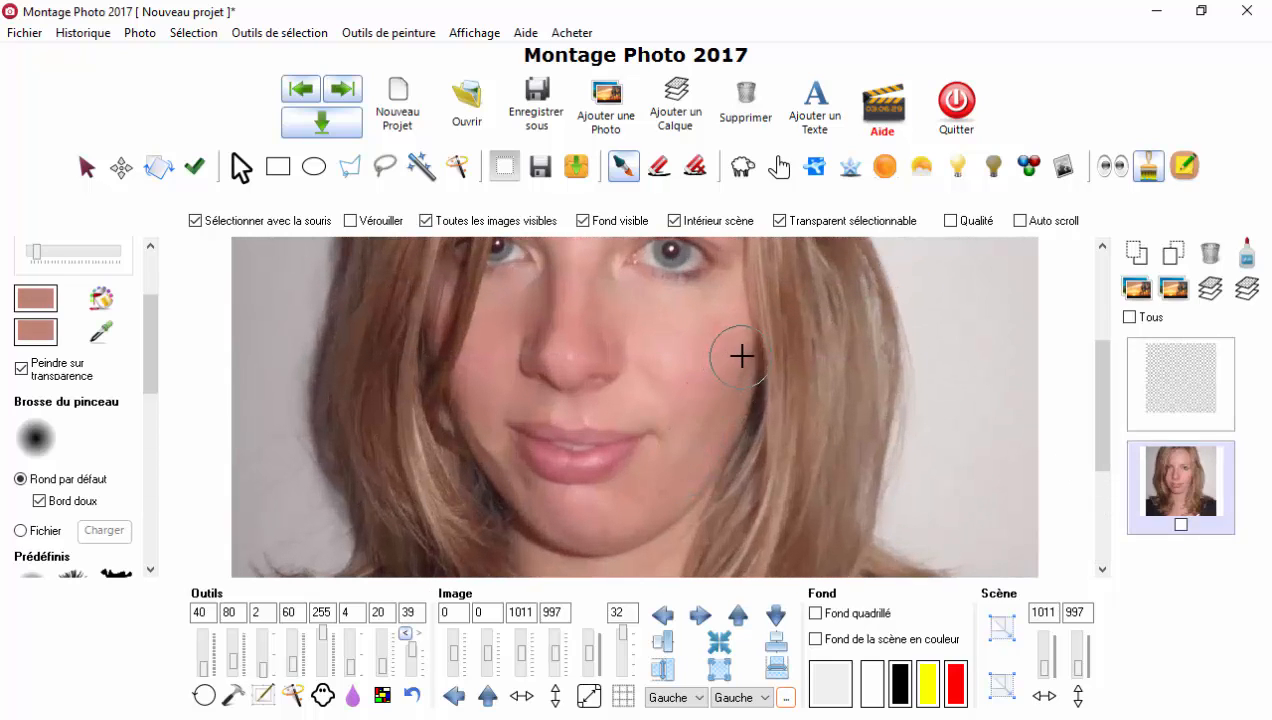
{"action": "left_click", "coordinate": [745, 352]}
{"action": "right_click", "coordinate": [639, 352]}
{"action": "left_click_drag", "start_coordinate": [645, 352], "coordinate": [664, 361]}
{"action": "left_click", "coordinate": [664, 361]}
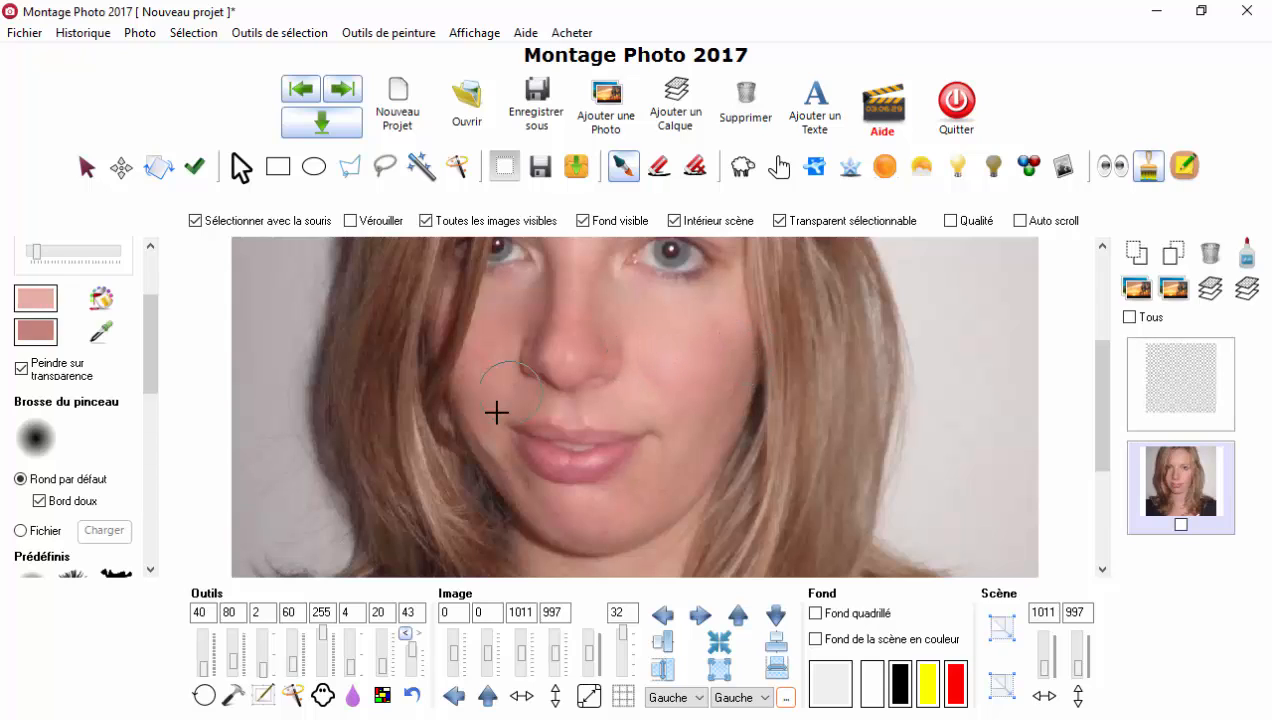
Smooth the lower cheek and jaw at the image's left, next to the mouth, with sampled skin tones
{"action": "right_click", "coordinate": [484, 430]}
{"action": "mouse_move", "coordinate": [484, 431]}
{"action": "left_mouse_down"}
{"action": "mouse_move", "coordinate": [497, 470]}
{"action": "mouse_move", "coordinate": [471, 420]}
{"action": "left_mouse_up"}
{"action": "right_click", "coordinate": [479, 444]}
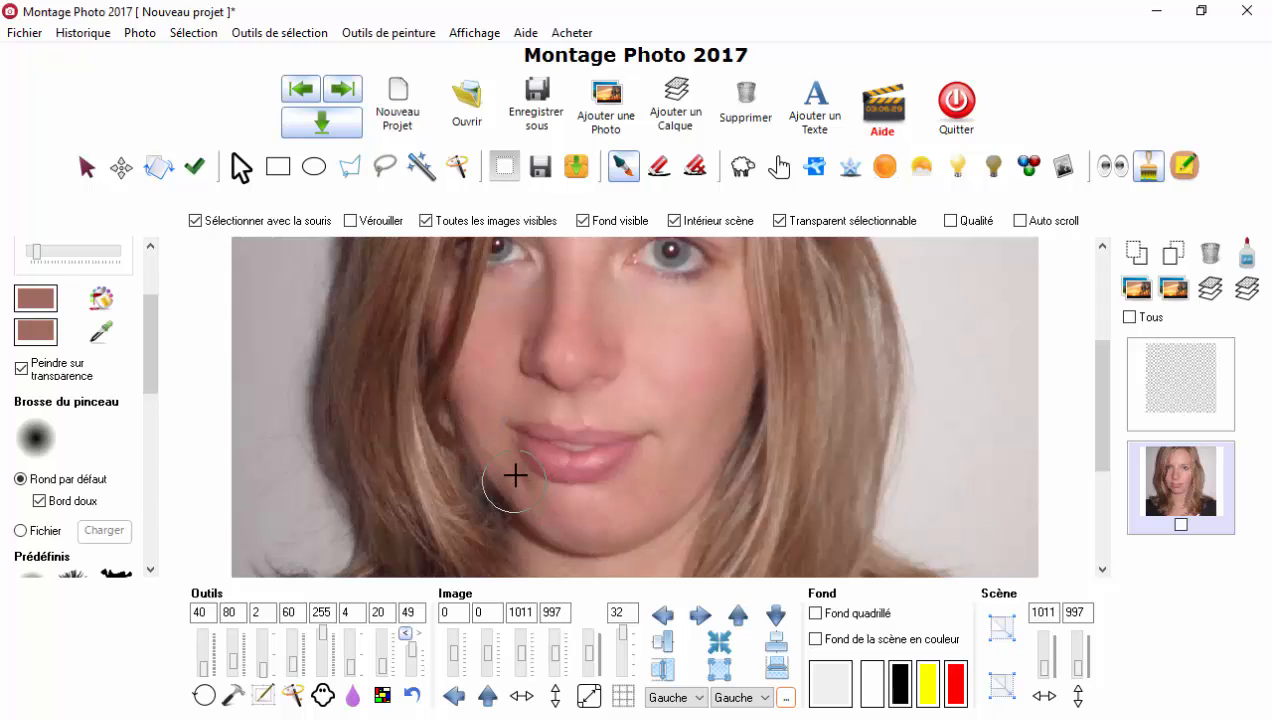
{"action": "mouse_move", "coordinate": [514, 474]}
{"action": "left_mouse_down"}
{"action": "mouse_move", "coordinate": [545, 527]}
{"action": "mouse_move", "coordinate": [492, 441]}
{"action": "mouse_move", "coordinate": [564, 524]}
{"action": "mouse_move", "coordinate": [542, 514]}
{"action": "mouse_move", "coordinate": [516, 485]}
{"action": "mouse_move", "coordinate": [556, 525]}
{"action": "mouse_move", "coordinate": [603, 534]}
{"action": "mouse_move", "coordinate": [572, 526]}
{"action": "mouse_move", "coordinate": [506, 452]}
{"action": "mouse_move", "coordinate": [480, 420]}
{"action": "left_mouse_up"}
{"action": "right_click", "coordinate": [489, 441]}
Paint sampled skin tones over the chin and along the jaw up to the mouth corner at the image's right
{"action": "right_click", "coordinate": [516, 494]}
{"action": "right_click", "coordinate": [593, 530]}
{"action": "left_click_drag", "start_coordinate": [649, 497], "coordinate": [693, 457]}
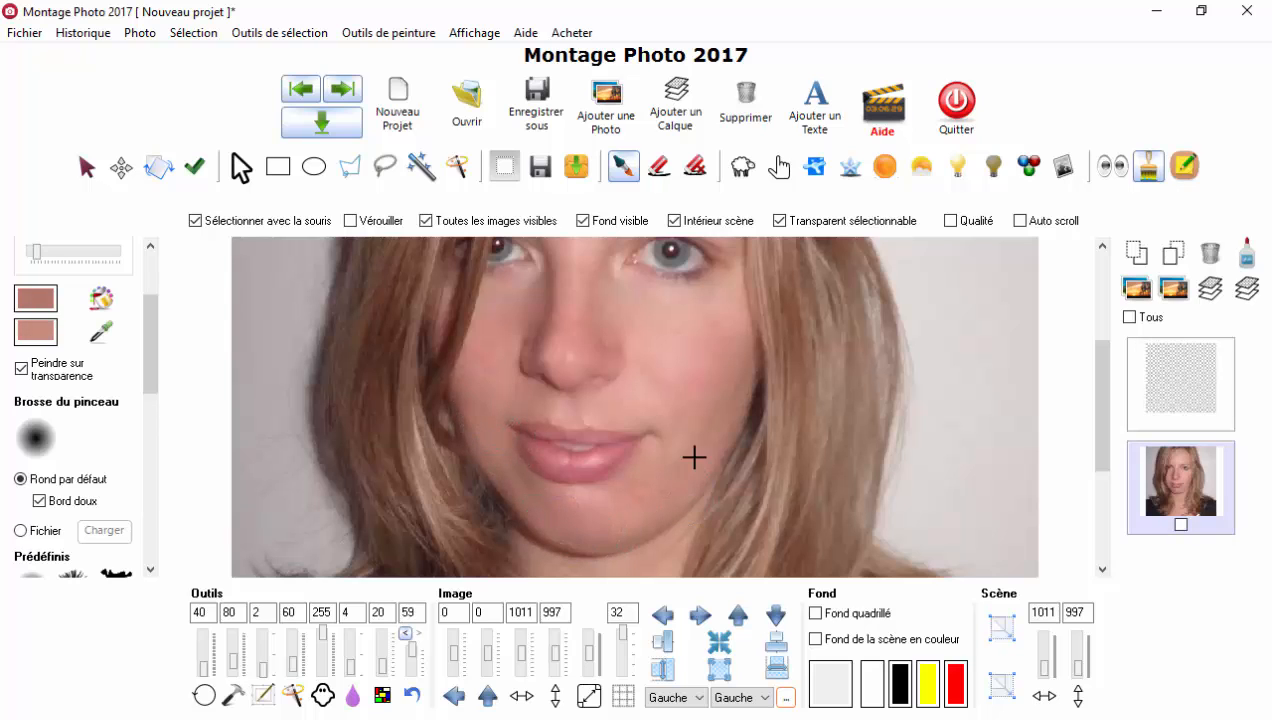
{"action": "scroll", "coordinate": [750, 457], "scroll_direction": "down", "scroll_amount": 5}
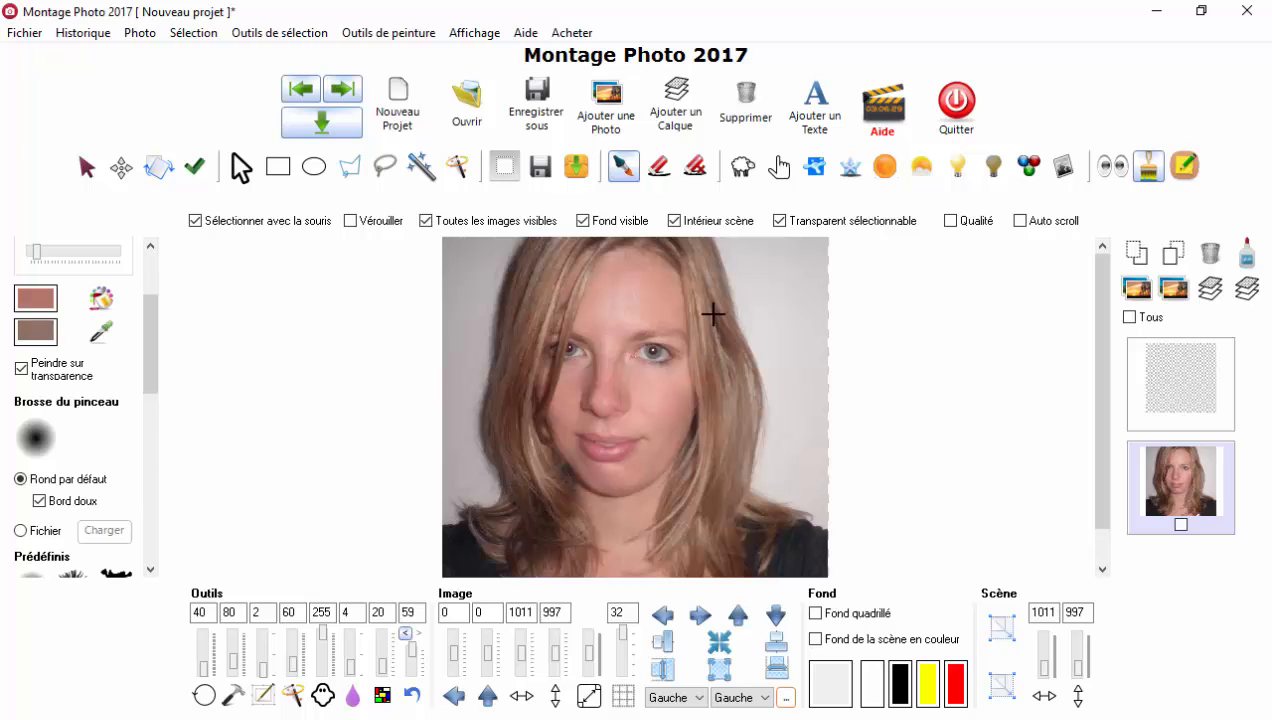
Open the deform tool and push the outer hair contours on both sides of the face inward in Etaler mode
{"action": "left_click", "coordinate": [1113, 166]}
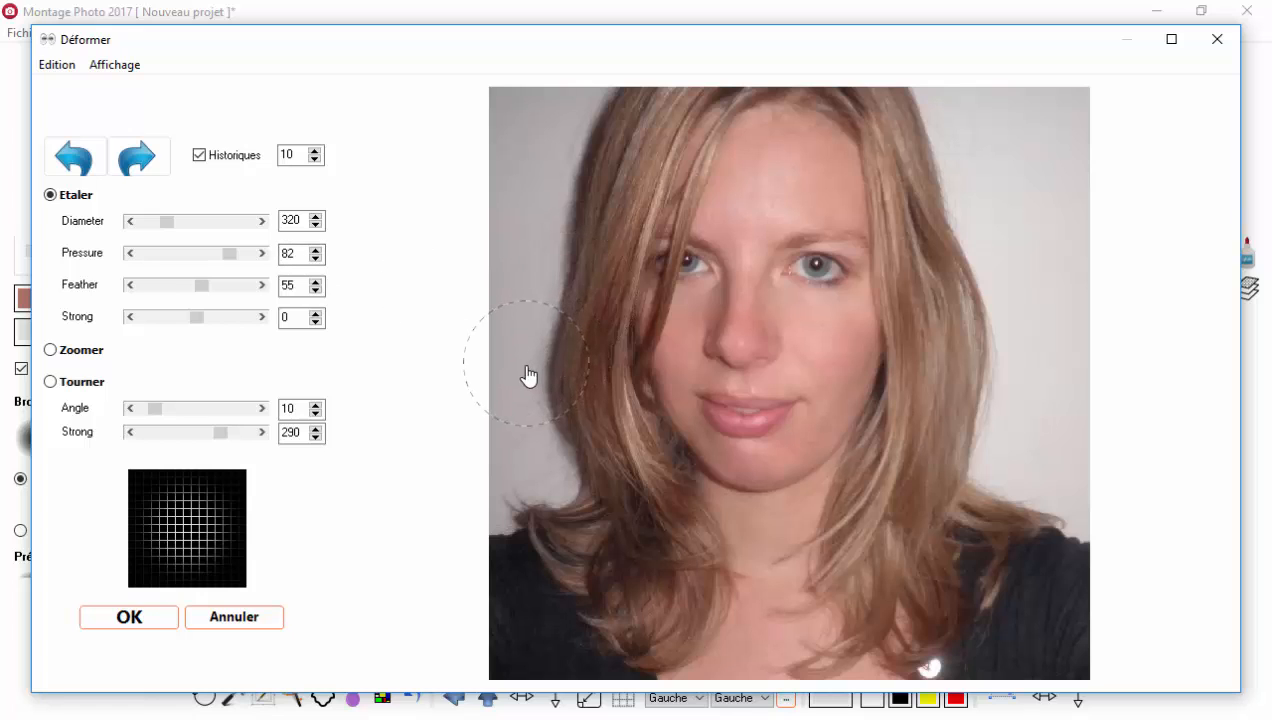
{"action": "left_click_drag", "start_coordinate": [534, 385], "coordinate": [554, 400]}
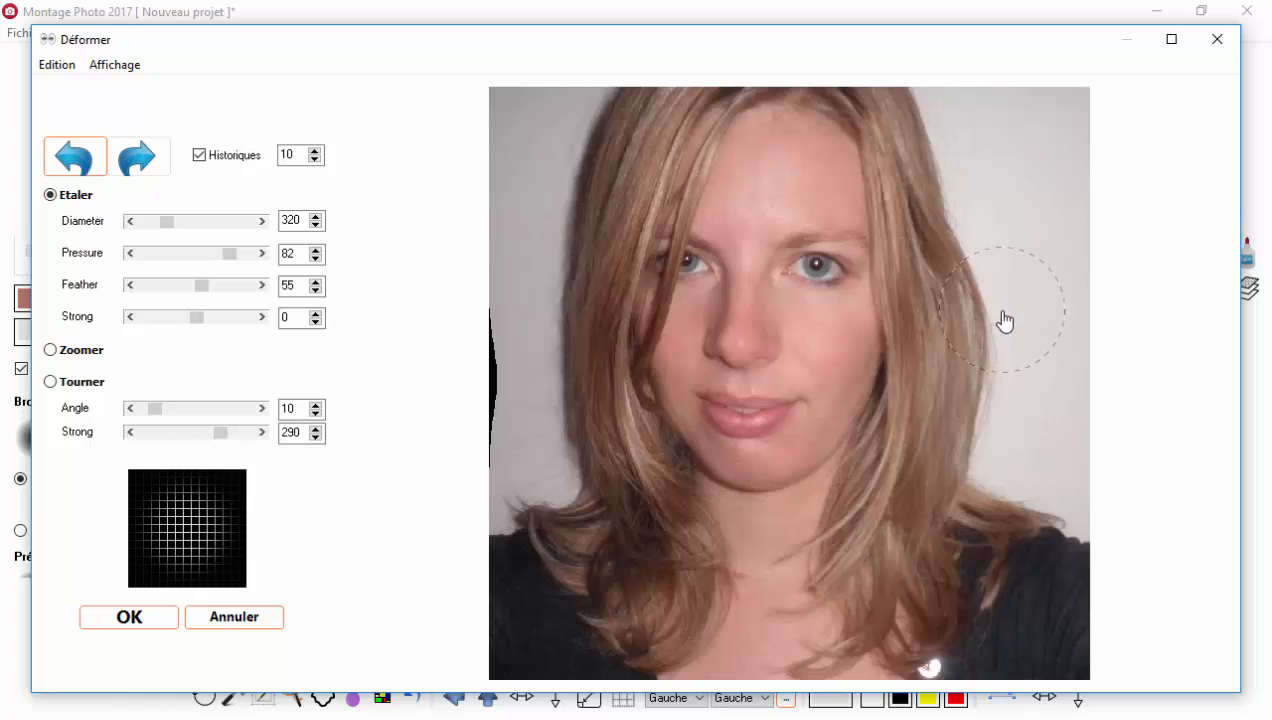
{"action": "left_click_drag", "start_coordinate": [1009, 352], "coordinate": [975, 352]}
{"action": "left_click_drag", "start_coordinate": [990, 290], "coordinate": [965, 292]}
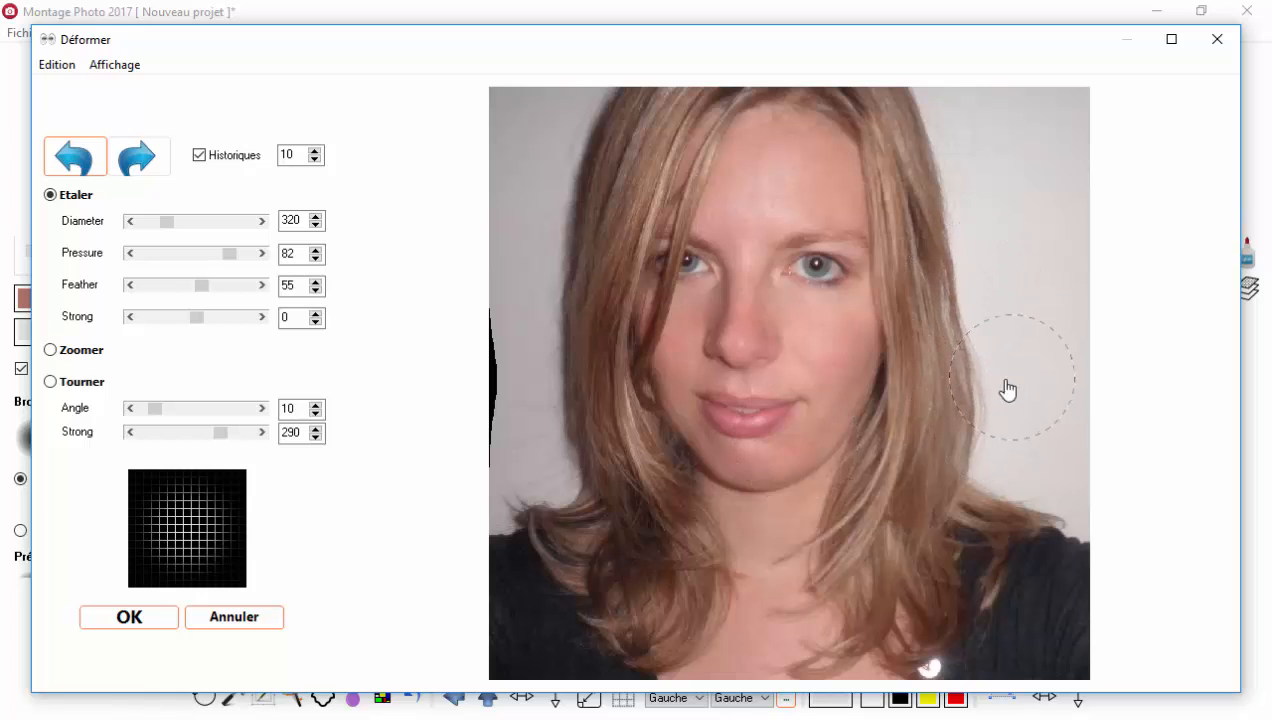
{"action": "left_click_drag", "start_coordinate": [1005, 391], "coordinate": [988, 408]}
{"action": "left_click_drag", "start_coordinate": [985, 453], "coordinate": [971, 454]}
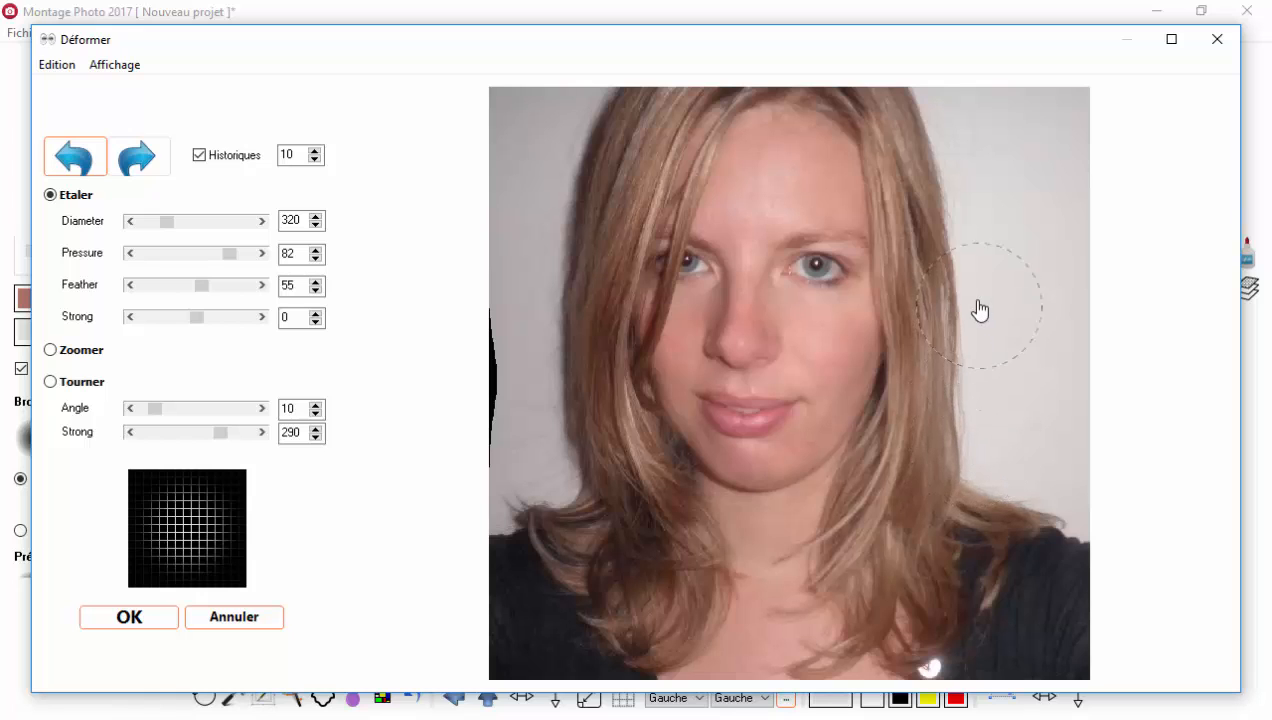
{"action": "left_click_drag", "start_coordinate": [970, 290], "coordinate": [965, 289]}
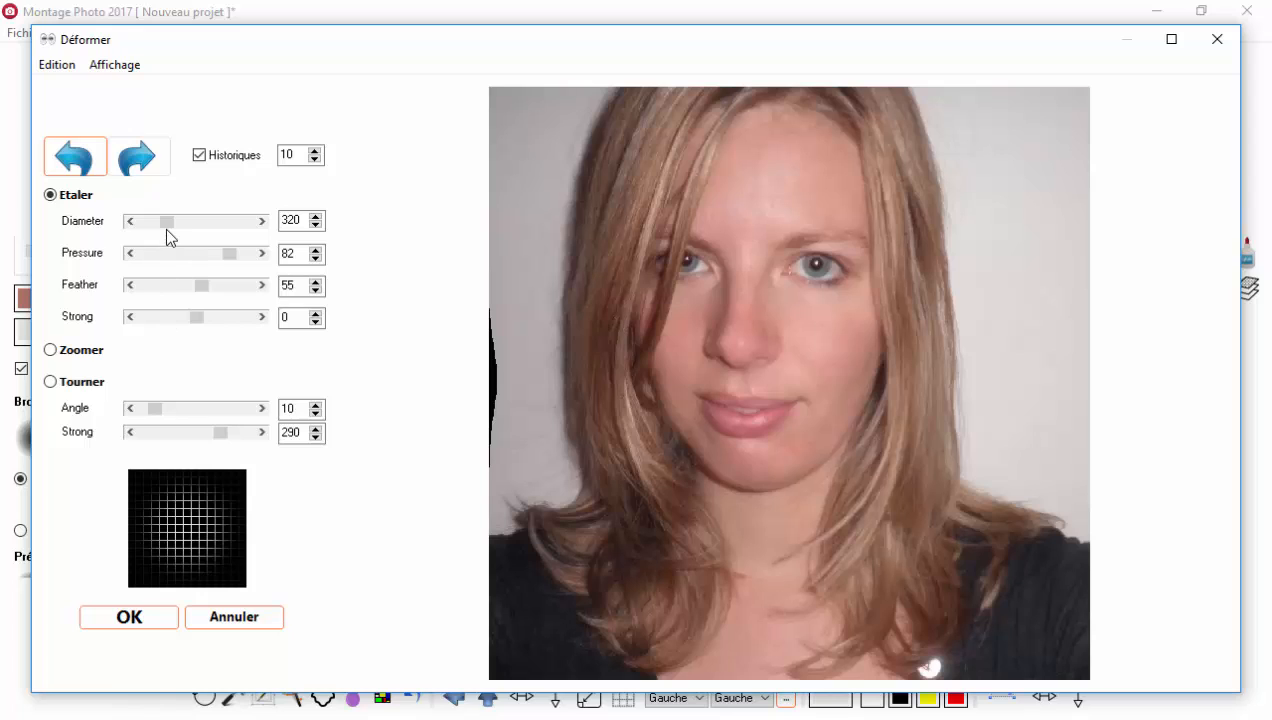
Set the deform diameter to 147, stretch the photo's left edge outward over the black gap, and apply the deformation
{"action": "left_click_drag", "start_coordinate": [166, 229], "coordinate": [156, 229]}
{"action": "left_click_drag", "start_coordinate": [159, 233], "coordinate": [161, 233]}
{"action": "left_click_drag", "start_coordinate": [497, 369], "coordinate": [450, 369]}
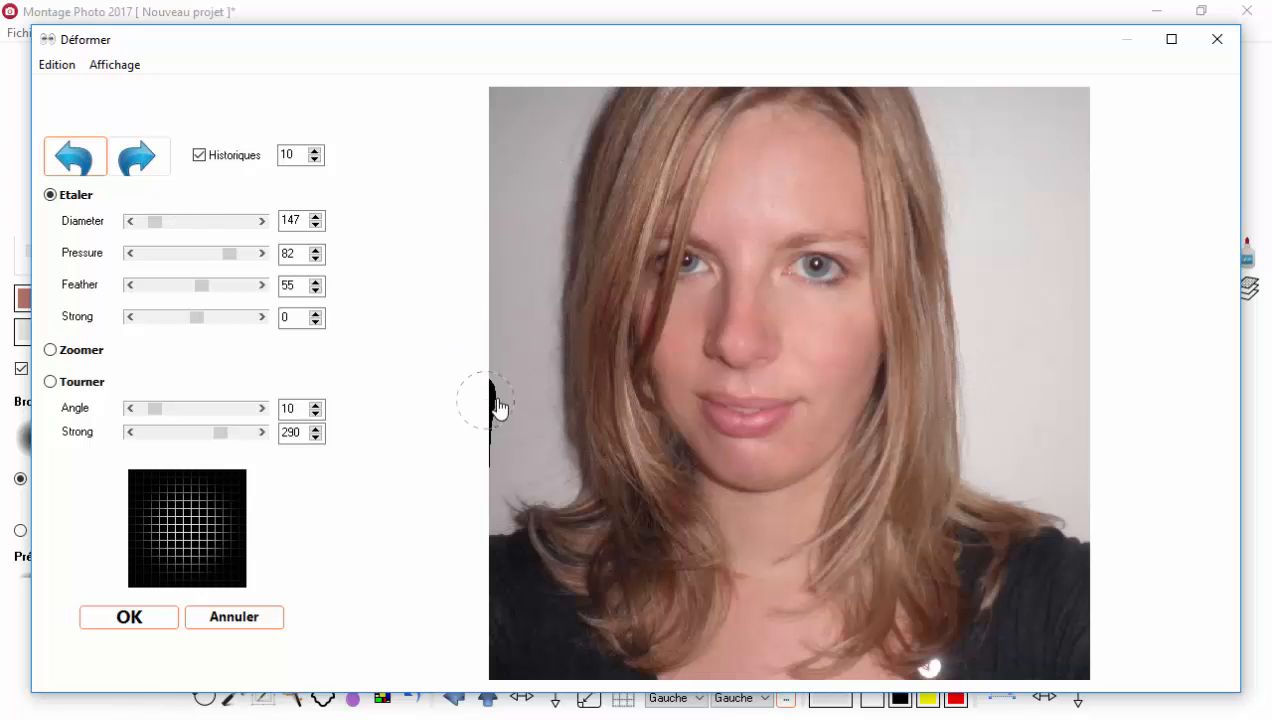
{"action": "left_click_drag", "start_coordinate": [499, 407], "coordinate": [467, 406]}
{"action": "left_click", "coordinate": [158, 622]}
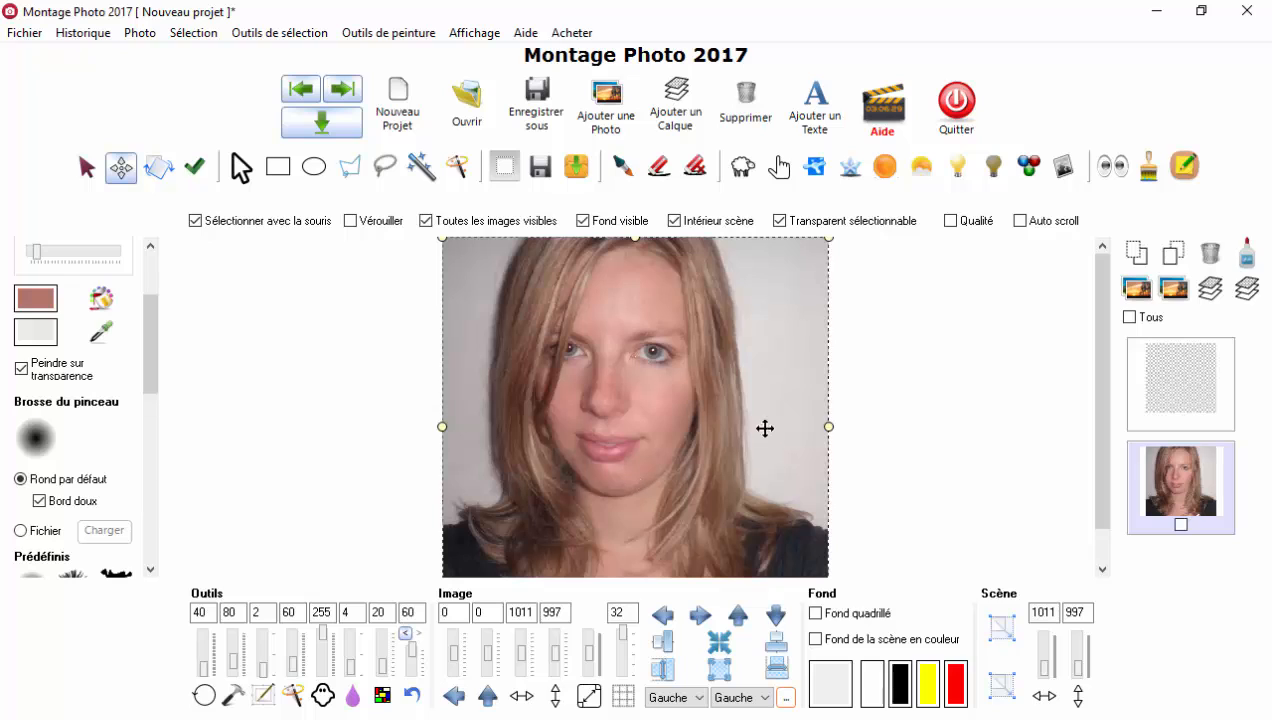
Smudge the middle of the outer hair edge at the image's right where it meets the light background
{"action": "scroll", "coordinate": [791, 369], "scroll_direction": "up", "scroll_amount": 2}
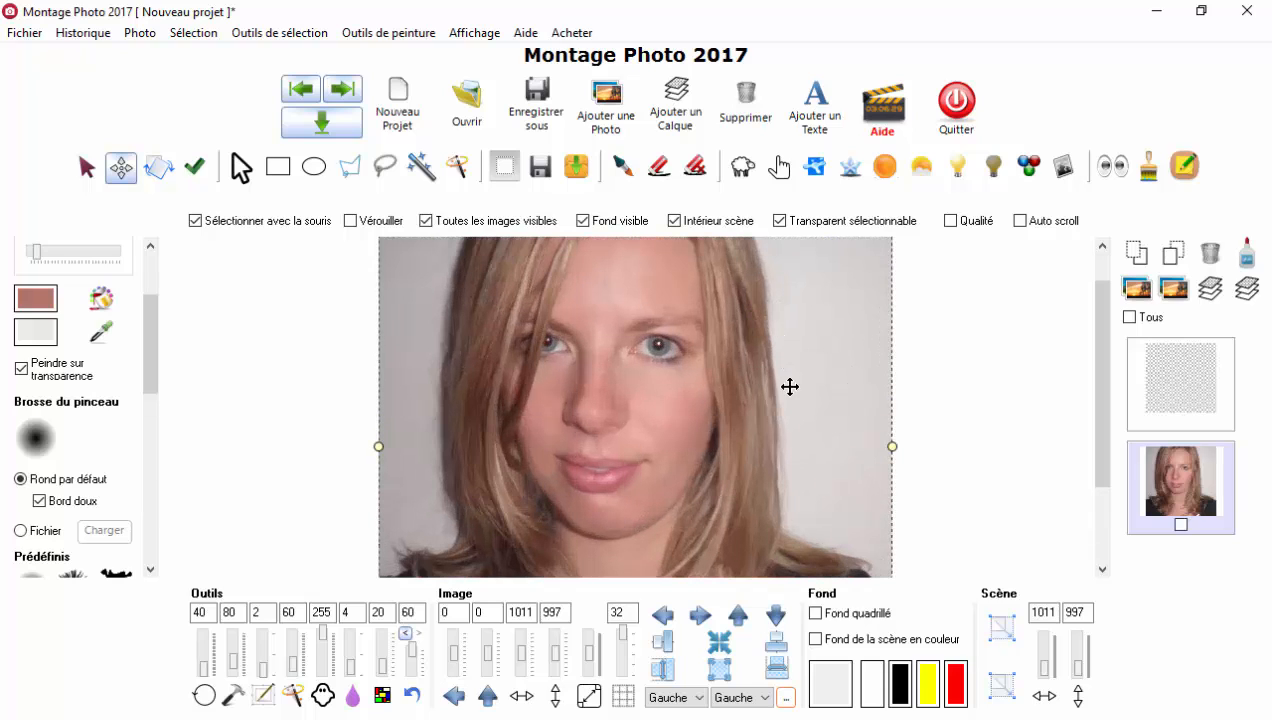
{"action": "left_click", "coordinate": [778, 172]}
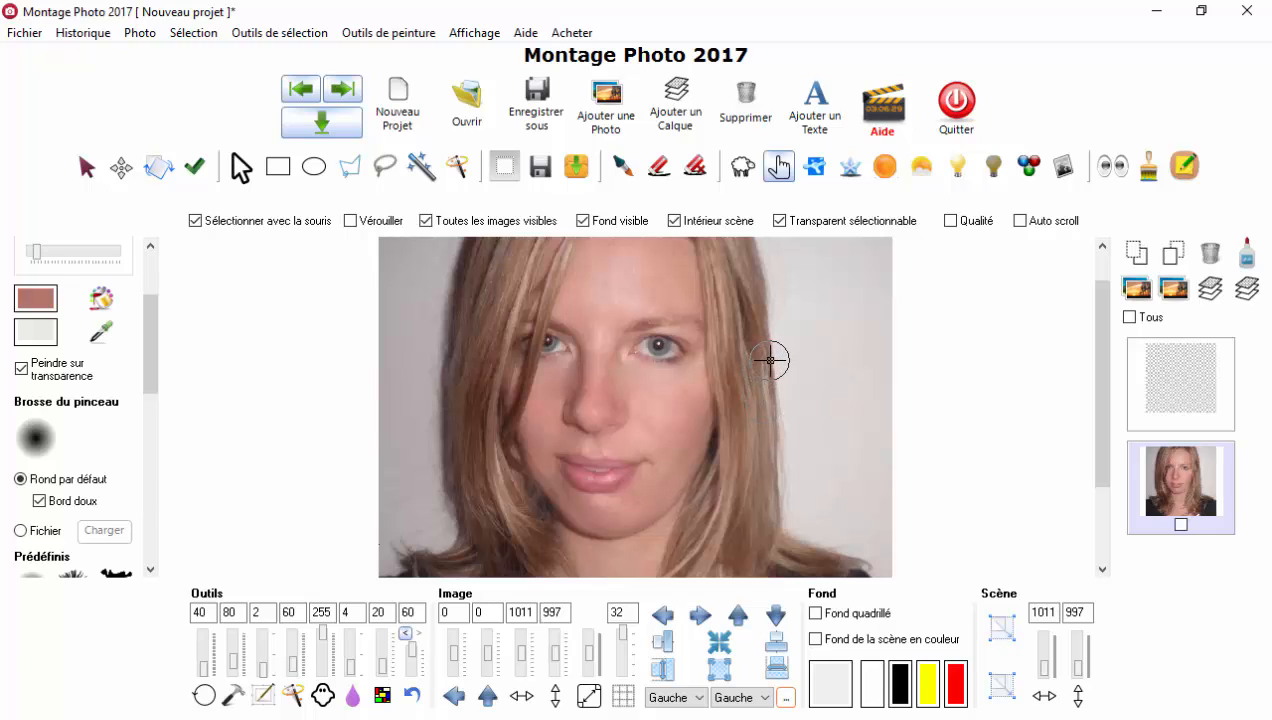
{"action": "mouse_move", "coordinate": [771, 360]}
{"action": "left_mouse_down"}
{"action": "mouse_move", "coordinate": [754, 363]}
{"action": "mouse_move", "coordinate": [755, 382]}
{"action": "left_mouse_up"}
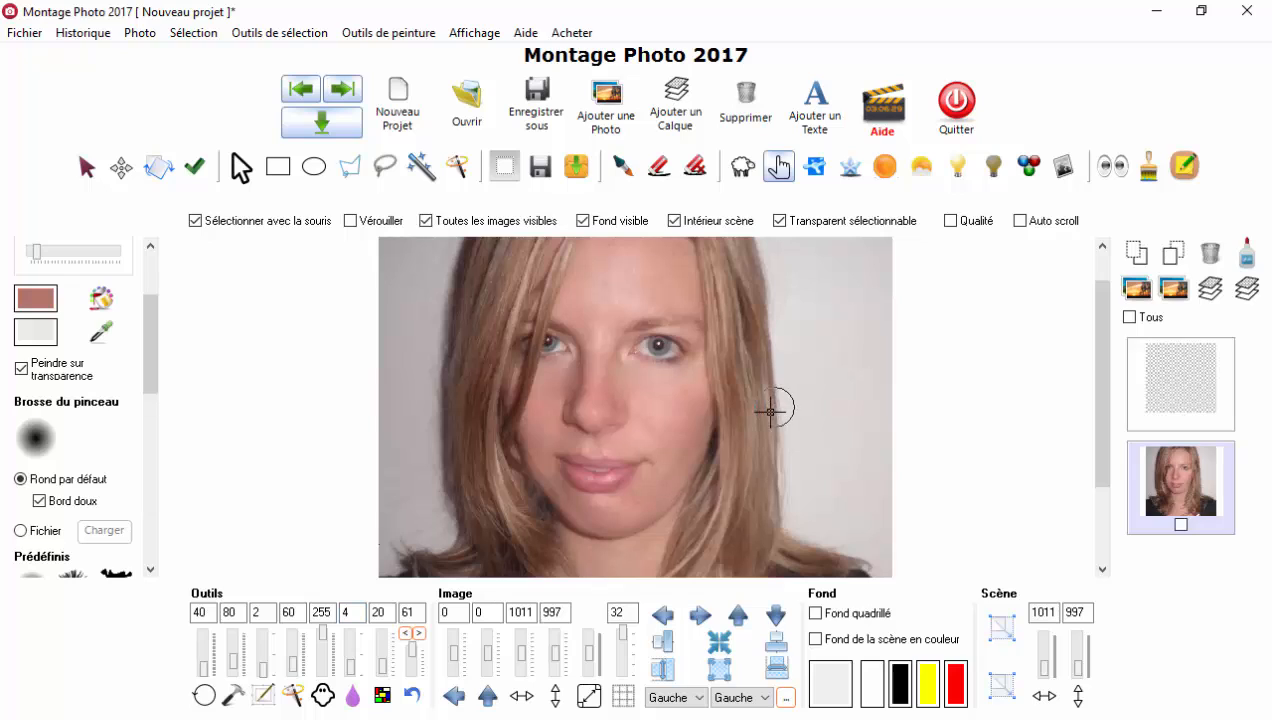
{"action": "left_click_drag", "start_coordinate": [770, 438], "coordinate": [756, 436]}
{"action": "left_click_drag", "start_coordinate": [772, 391], "coordinate": [753, 395]}
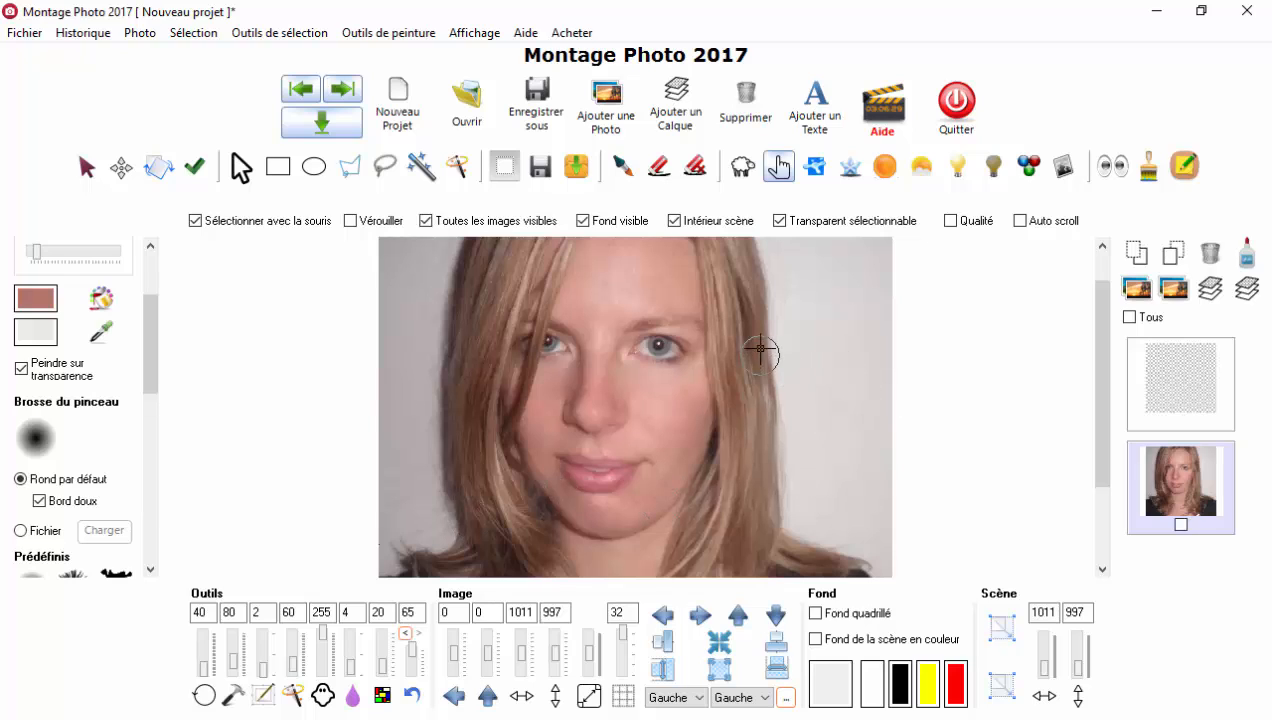
{"action": "left_click_drag", "start_coordinate": [770, 367], "coordinate": [785, 343]}
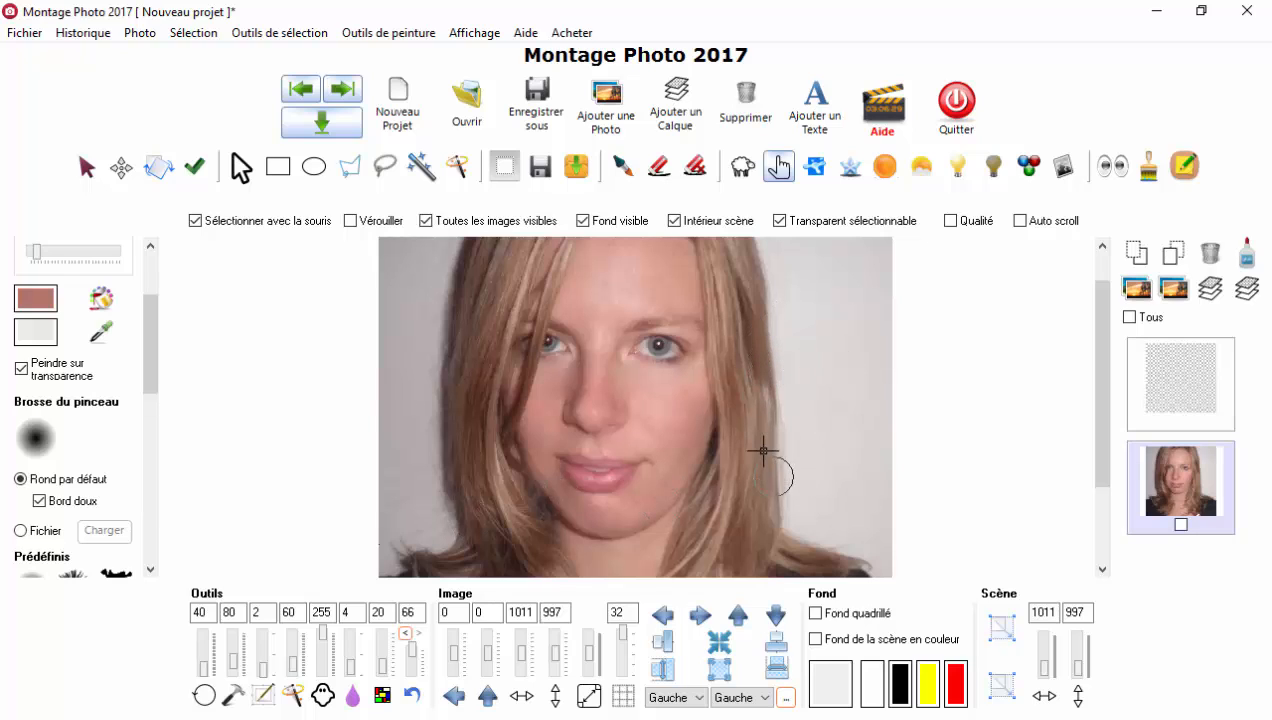
Smudge the lower part of the same hair edge, undoing the unsuitable strokes and refining the contour up close
{"action": "left_click_drag", "start_coordinate": [767, 441], "coordinate": [775, 477]}
{"action": "left_click", "coordinate": [404, 633]}
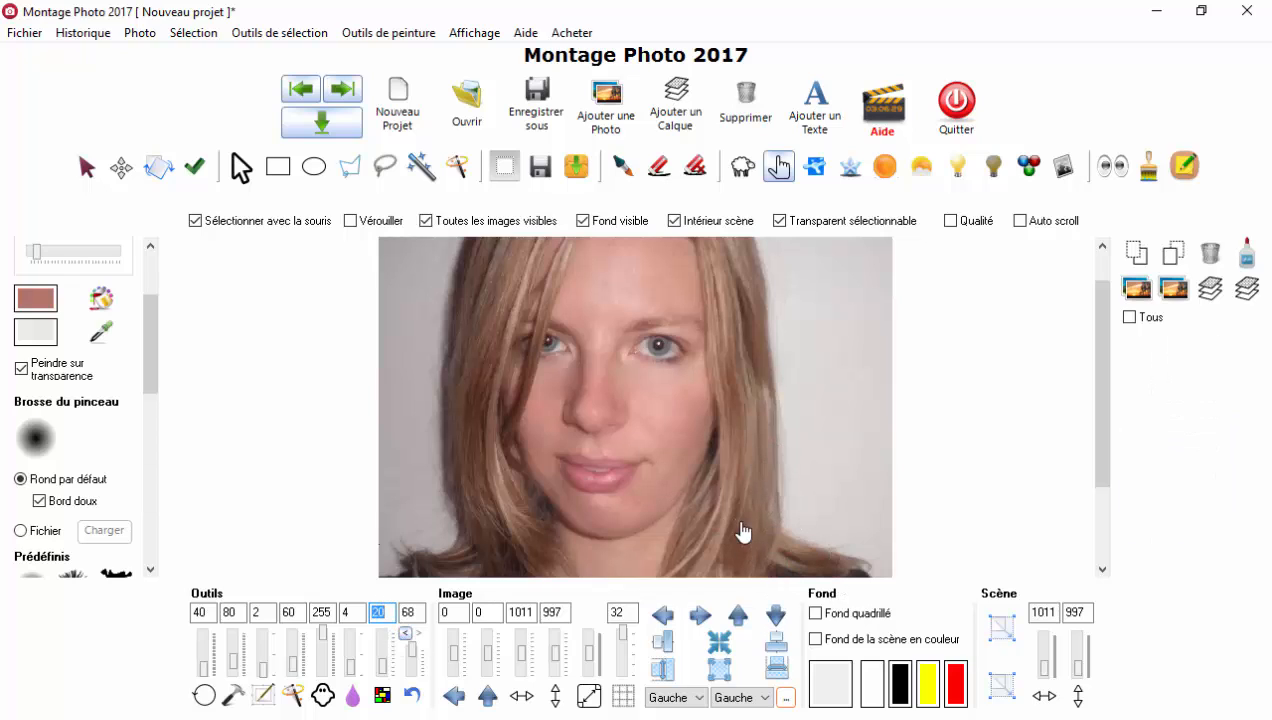
{"action": "left_click_drag", "start_coordinate": [776, 472], "coordinate": [755, 490]}
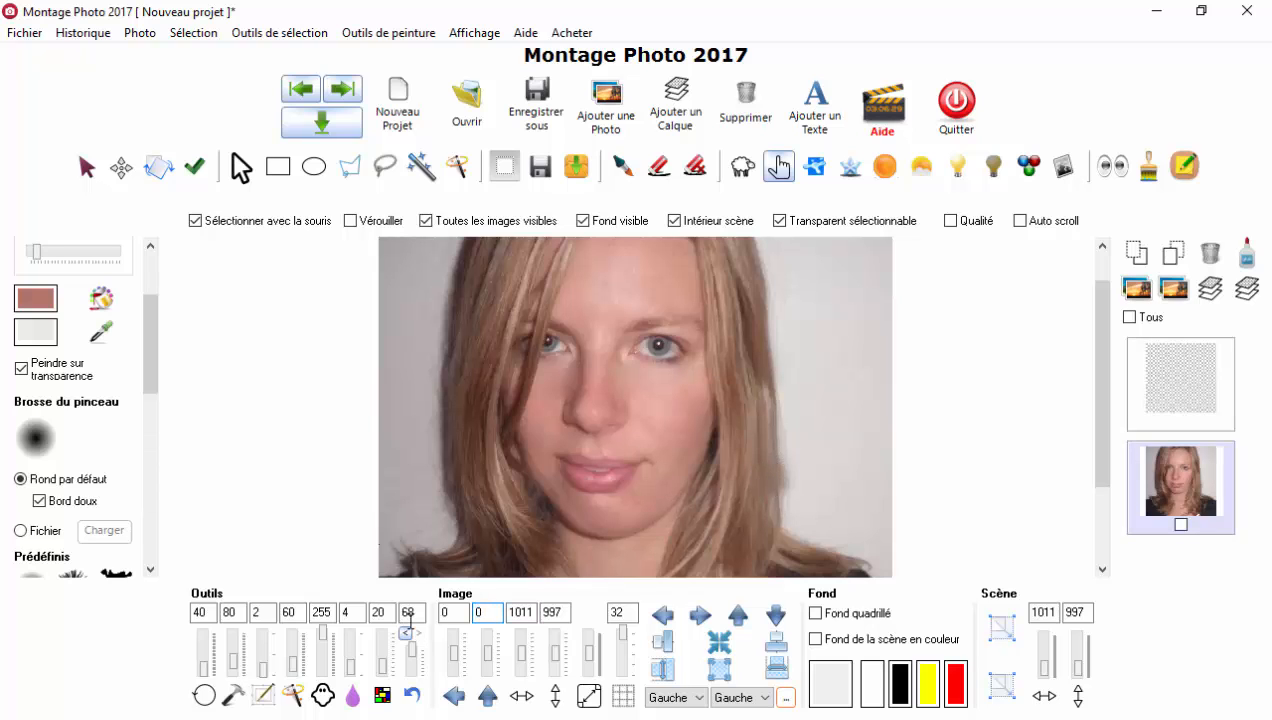
{"action": "left_click", "coordinate": [405, 633]}
{"action": "scroll", "coordinate": [866, 486], "scroll_direction": "up", "scroll_amount": 3}
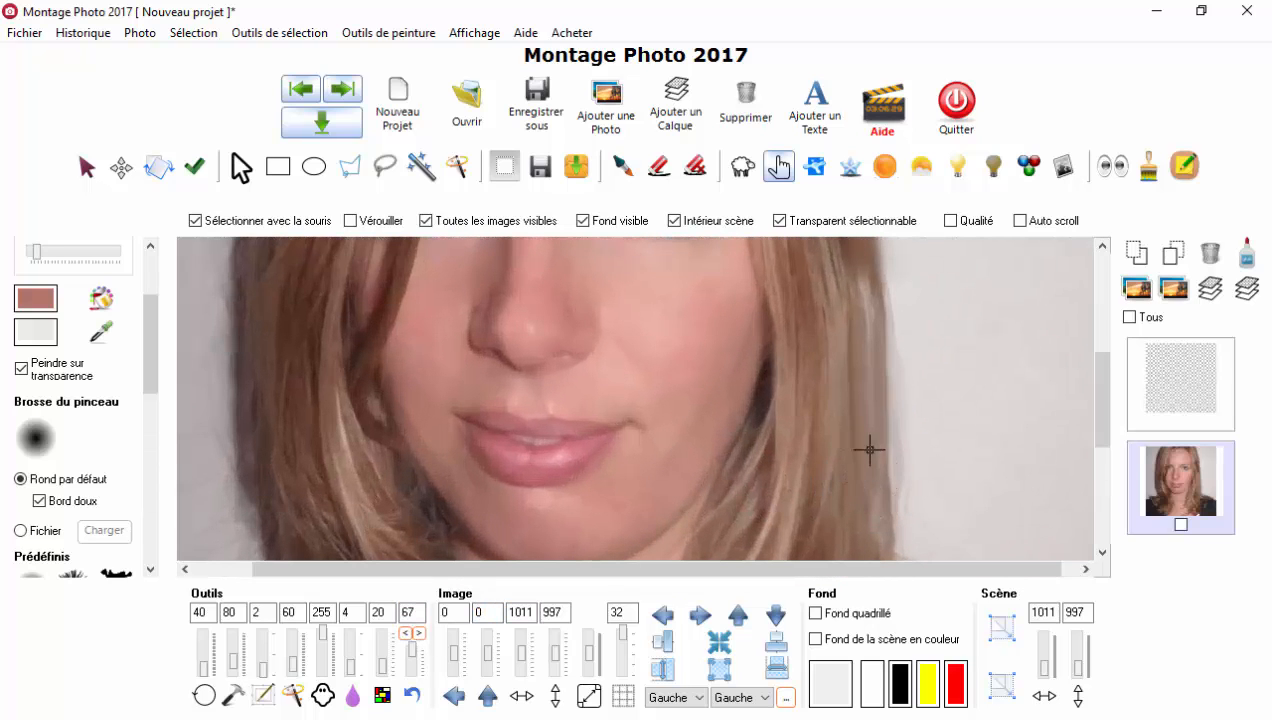
{"action": "left_click_drag", "start_coordinate": [867, 442], "coordinate": [866, 468]}
{"action": "scroll", "coordinate": [690, 555], "scroll_direction": "down", "scroll_amount": 4}
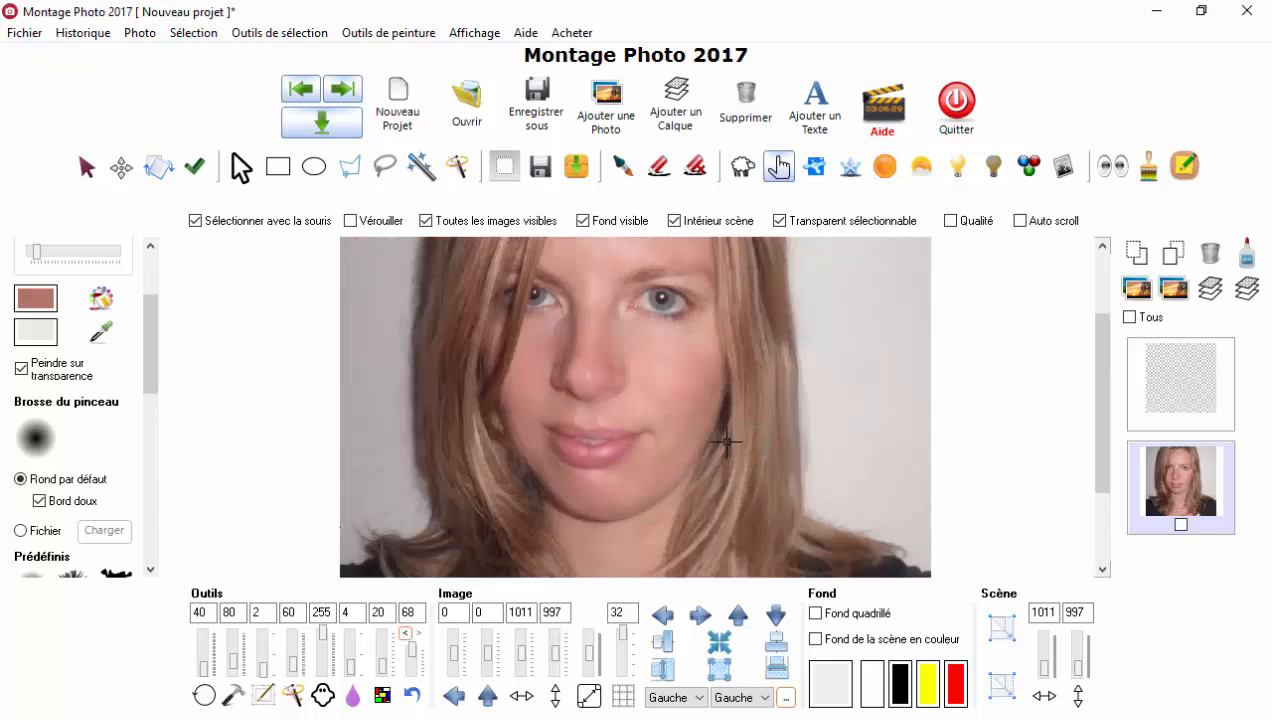
Duplicate the entire portrait as a second image without making a selection first, and confirm copying the whole image
{"action": "scroll", "coordinate": [667, 411], "scroll_direction": "down", "scroll_amount": 2}
{"action": "scroll", "coordinate": [645, 340], "scroll_direction": "up", "scroll_amount": 3}
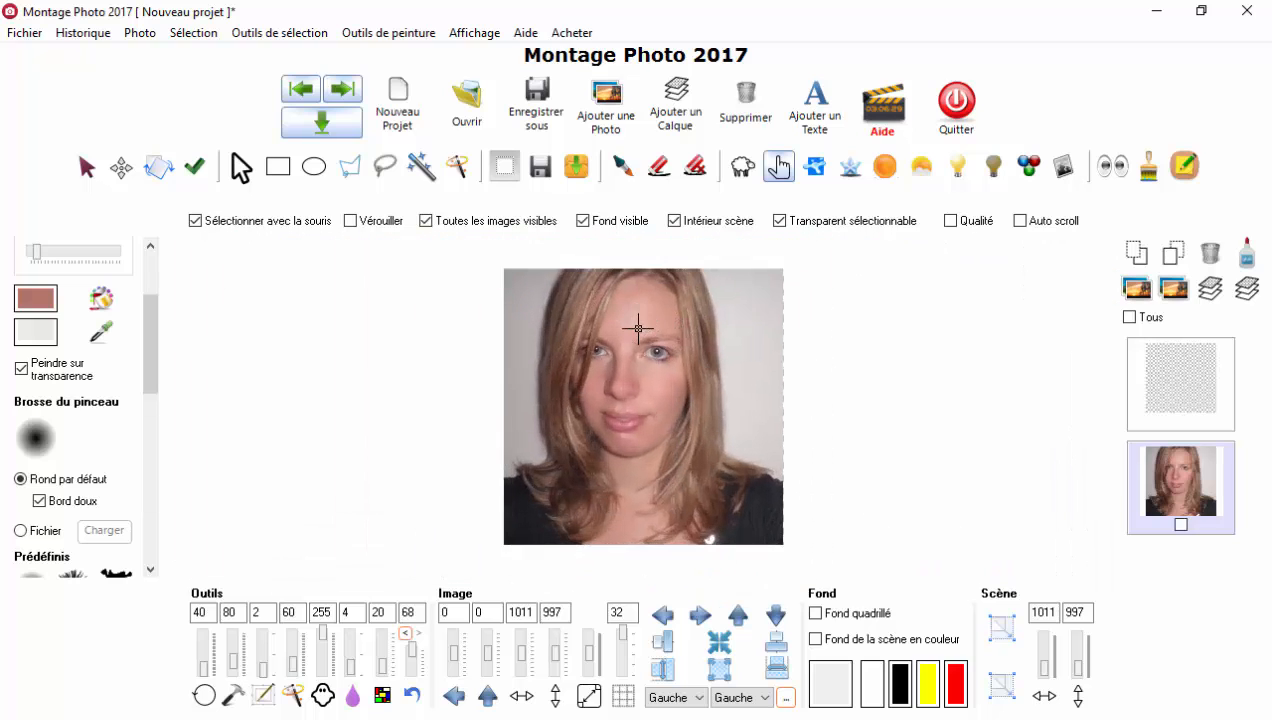
{"action": "scroll", "coordinate": [582, 298], "scroll_direction": "up", "scroll_amount": 3}
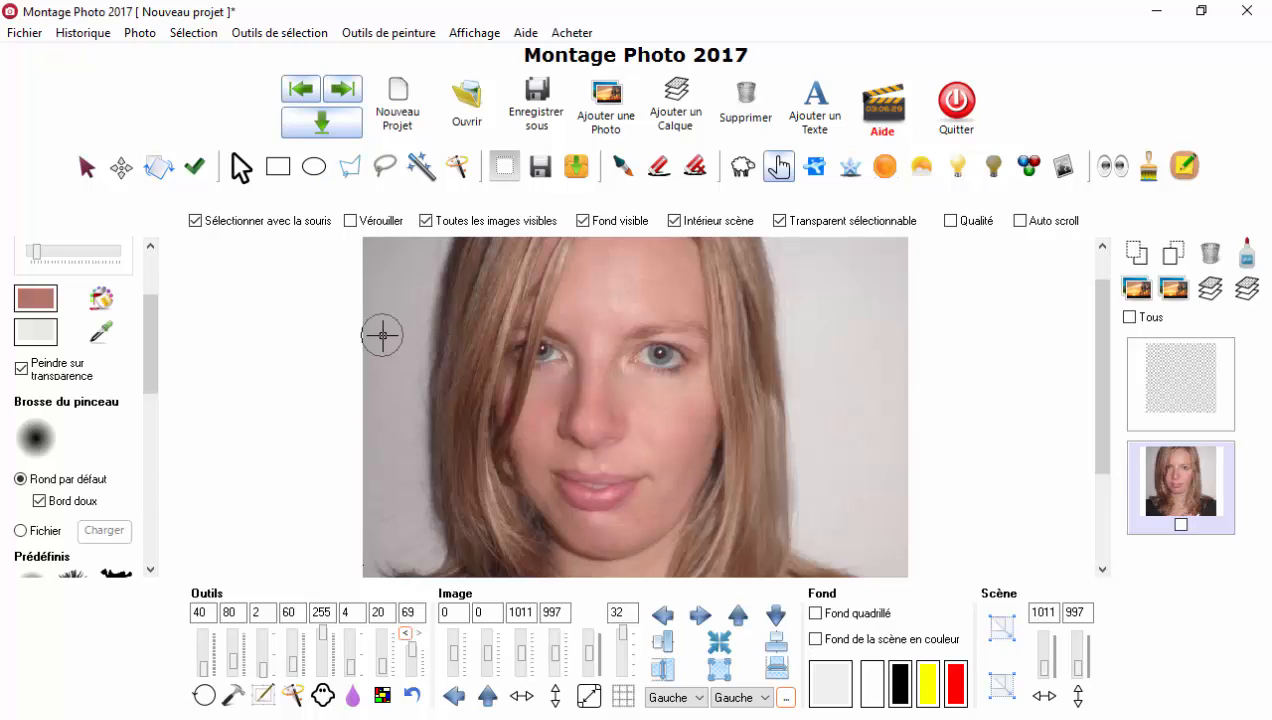
{"action": "left_click", "coordinate": [193, 33]}
{"action": "left_click", "coordinate": [217, 102]}
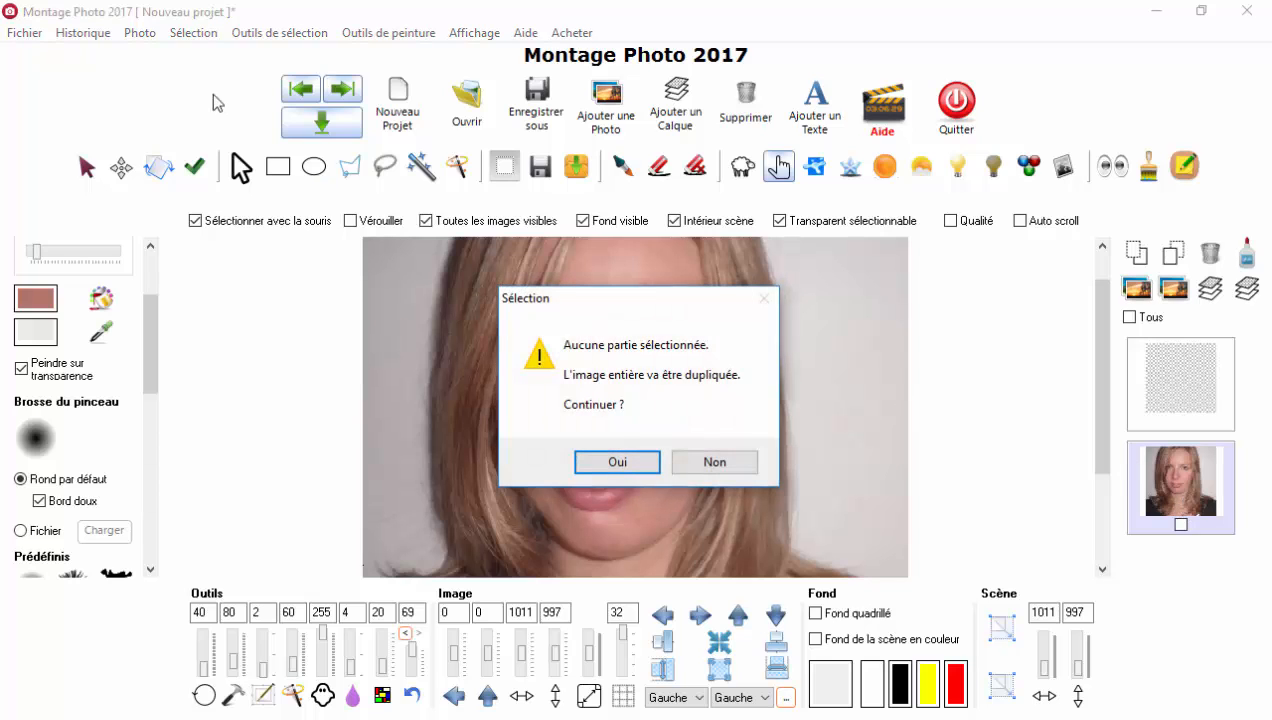
{"action": "left_click", "coordinate": [617, 461]}
{"action": "left_click", "coordinate": [140, 36]}
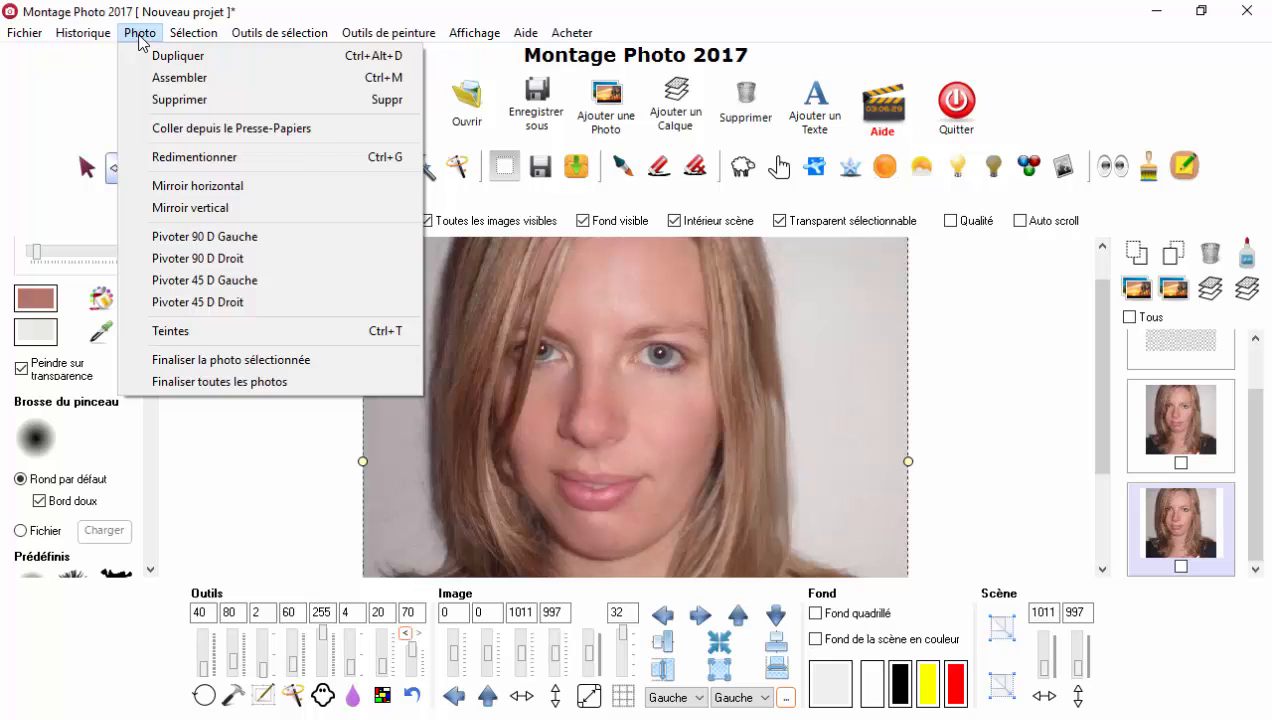
{"action": "mouse_move", "coordinate": [261, 31]}
{"action": "mouse_move", "coordinate": [205, 36]}
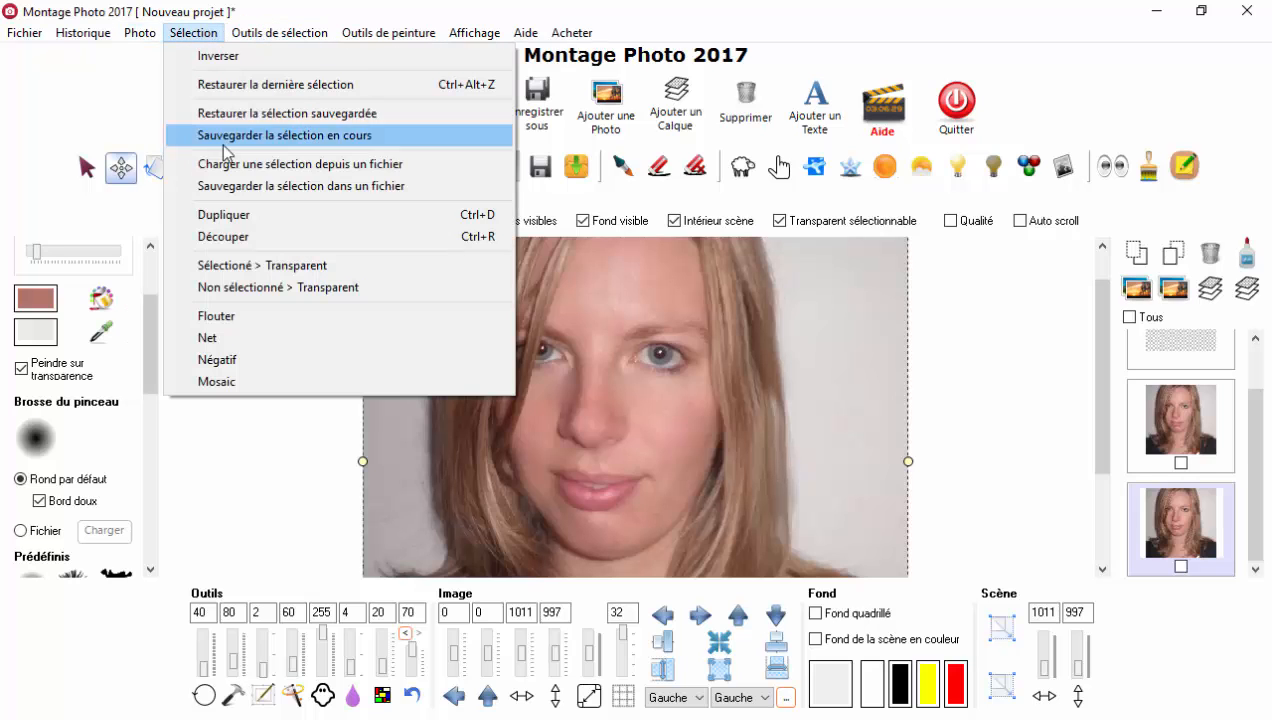
{"action": "mouse_move", "coordinate": [140, 32]}
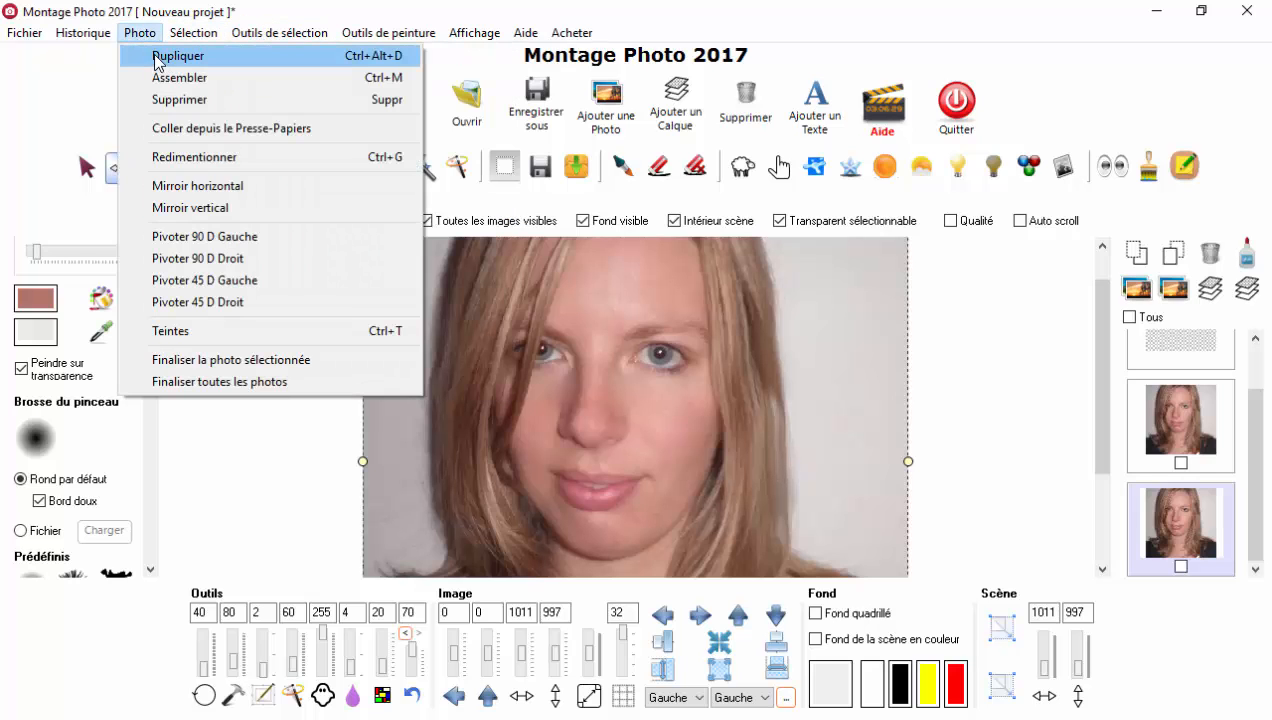
{"action": "left_click", "coordinate": [867, 3]}
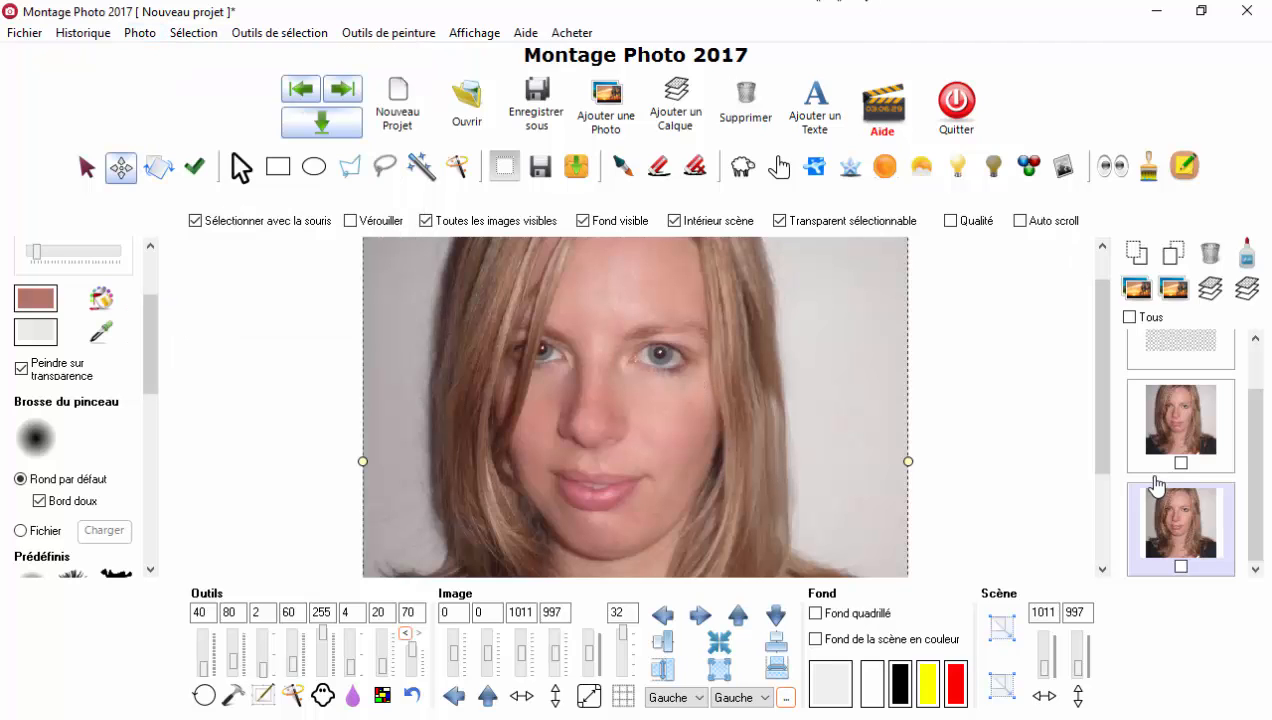
Try to darken the eyebrow at the image's right freehand on the duplicate, and undo the stroke
{"action": "scroll", "coordinate": [559, 314], "scroll_direction": "up", "scroll_amount": 5}
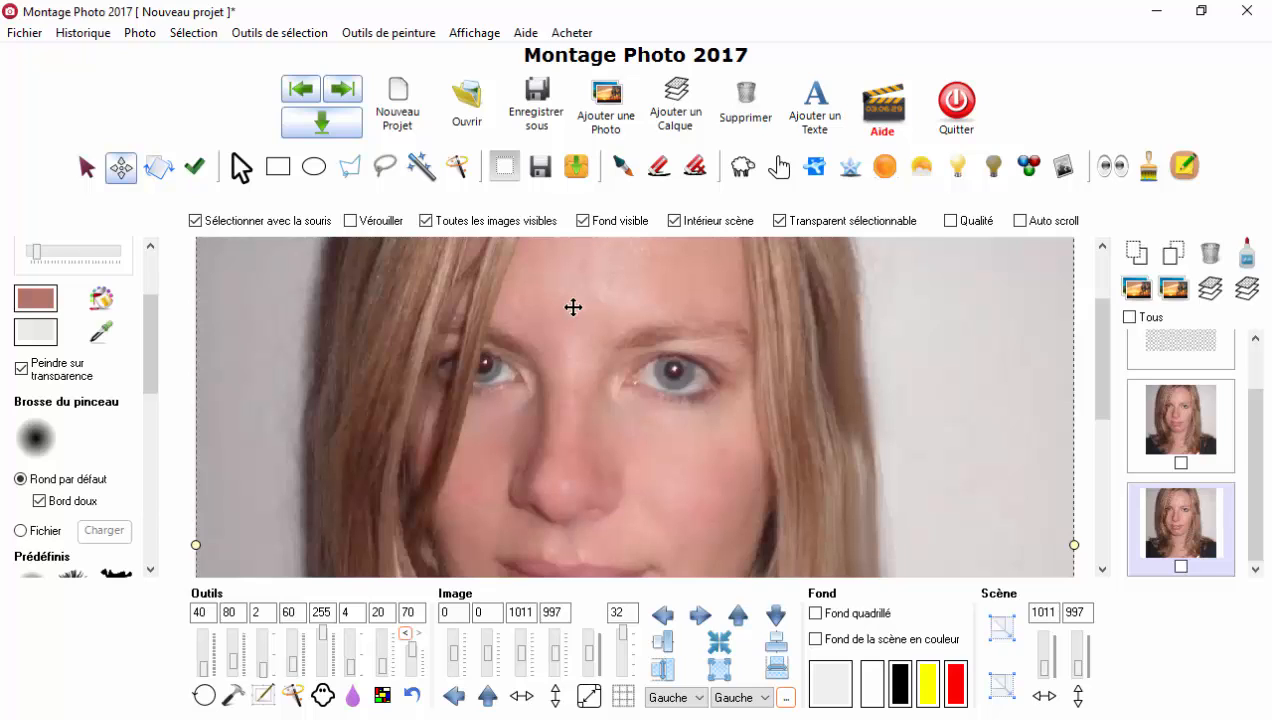
{"action": "left_click", "coordinate": [922, 172]}
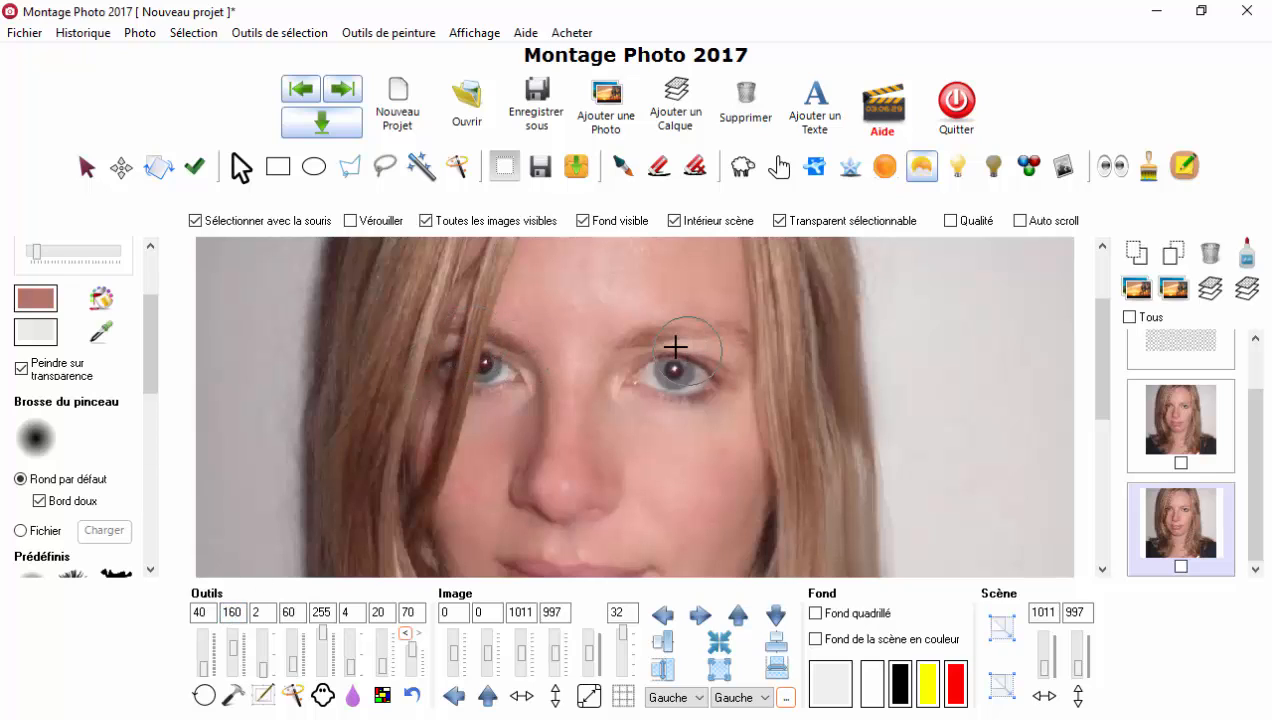
{"action": "mouse_move", "coordinate": [723, 341]}
{"action": "left_mouse_down"}
{"action": "mouse_move", "coordinate": [614, 347]}
{"action": "mouse_move", "coordinate": [667, 332]}
{"action": "mouse_move", "coordinate": [736, 336]}
{"action": "mouse_move", "coordinate": [613, 334]}
{"action": "mouse_move", "coordinate": [718, 329]}
{"action": "left_mouse_up"}
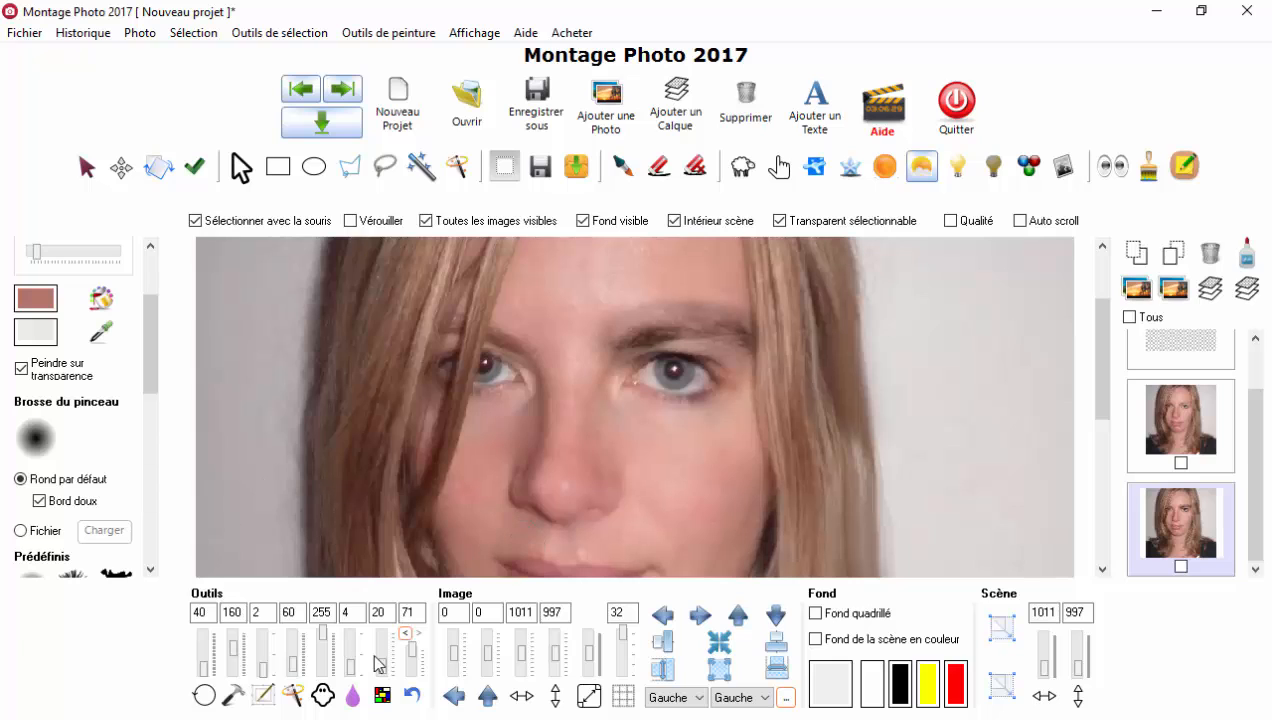
{"action": "left_click", "coordinate": [403, 632]}
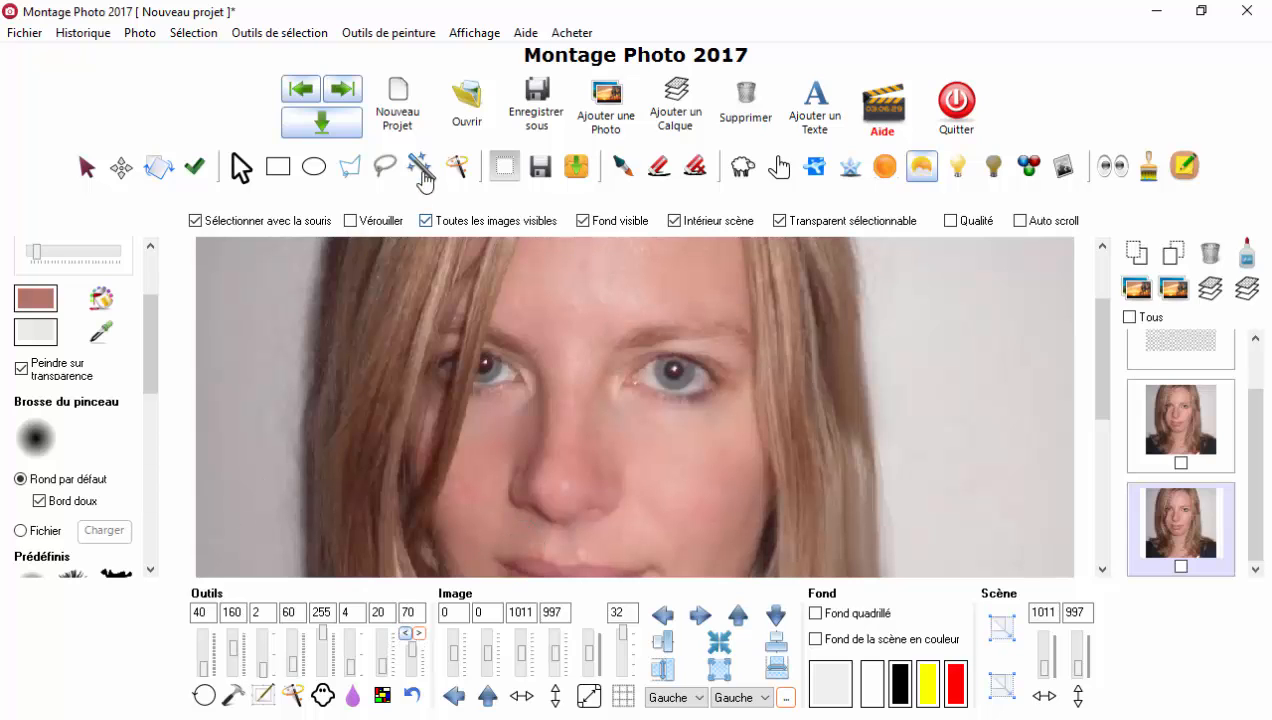
Outline the eyebrow at the image's right with a polygon selection and darken the area inside it
{"action": "left_click", "coordinate": [356, 172]}
{"action": "scroll", "coordinate": [600, 330], "scroll_direction": "up", "scroll_amount": 3}
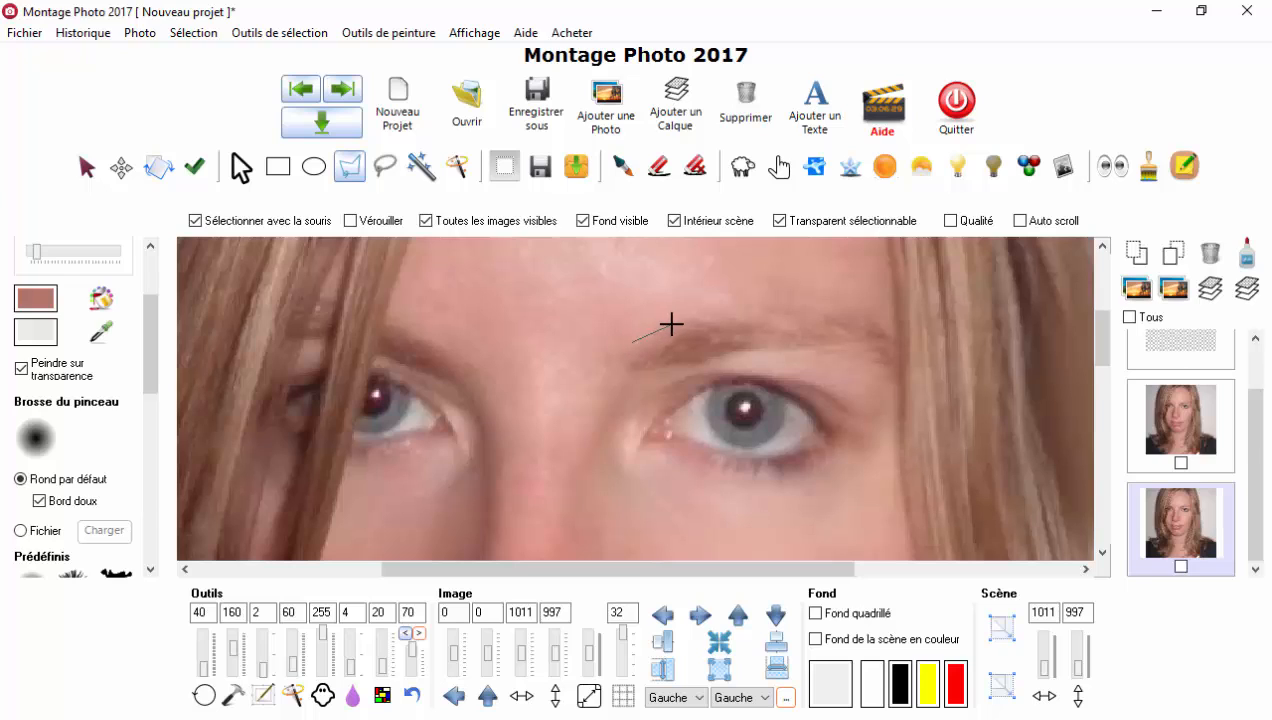
{"action": "left_click", "coordinate": [746, 321]}
{"action": "mouse_move", "coordinate": [848, 357]}
{"action": "left_mouse_down"}
{"action": "mouse_move", "coordinate": [766, 349]}
{"action": "mouse_move", "coordinate": [627, 380]}
{"action": "left_mouse_up"}
{"action": "left_click", "coordinate": [928, 177]}
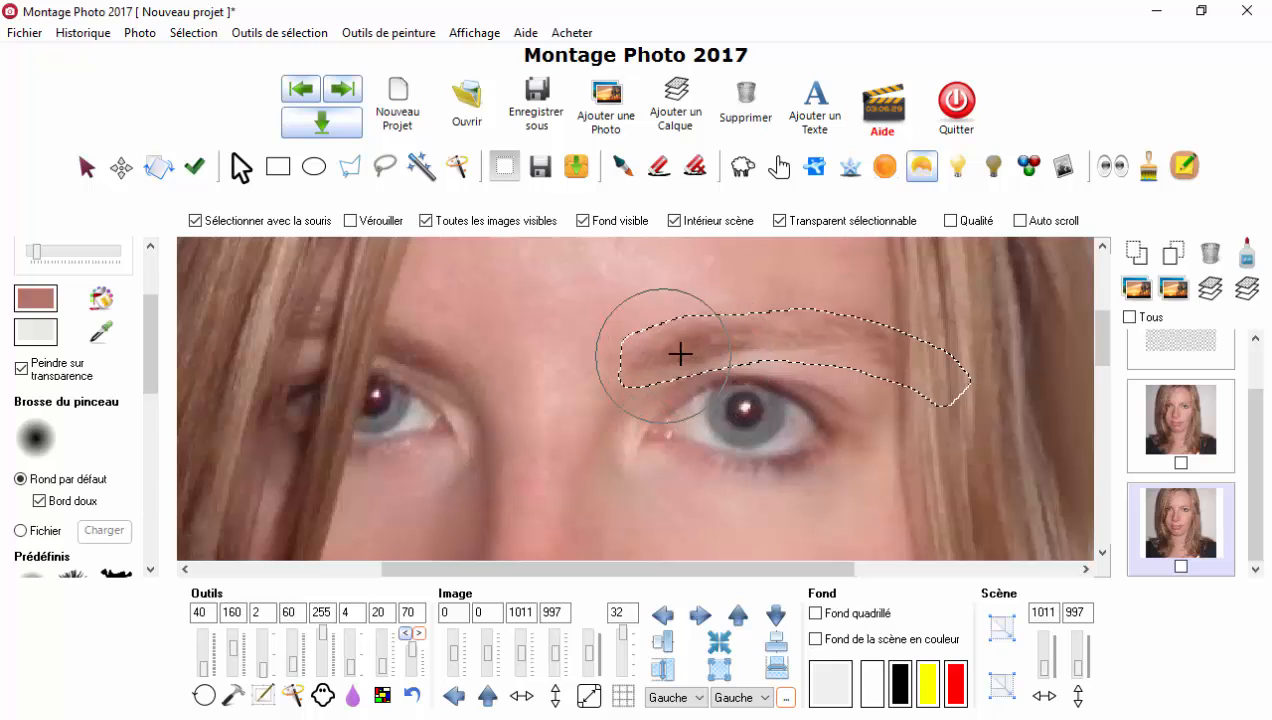
{"action": "mouse_move", "coordinate": [681, 354]}
{"action": "left_mouse_down"}
{"action": "mouse_move", "coordinate": [895, 383]}
{"action": "mouse_move", "coordinate": [647, 360]}
{"action": "mouse_move", "coordinate": [999, 380]}
{"action": "mouse_move", "coordinate": [950, 388]}
{"action": "left_mouse_up"}
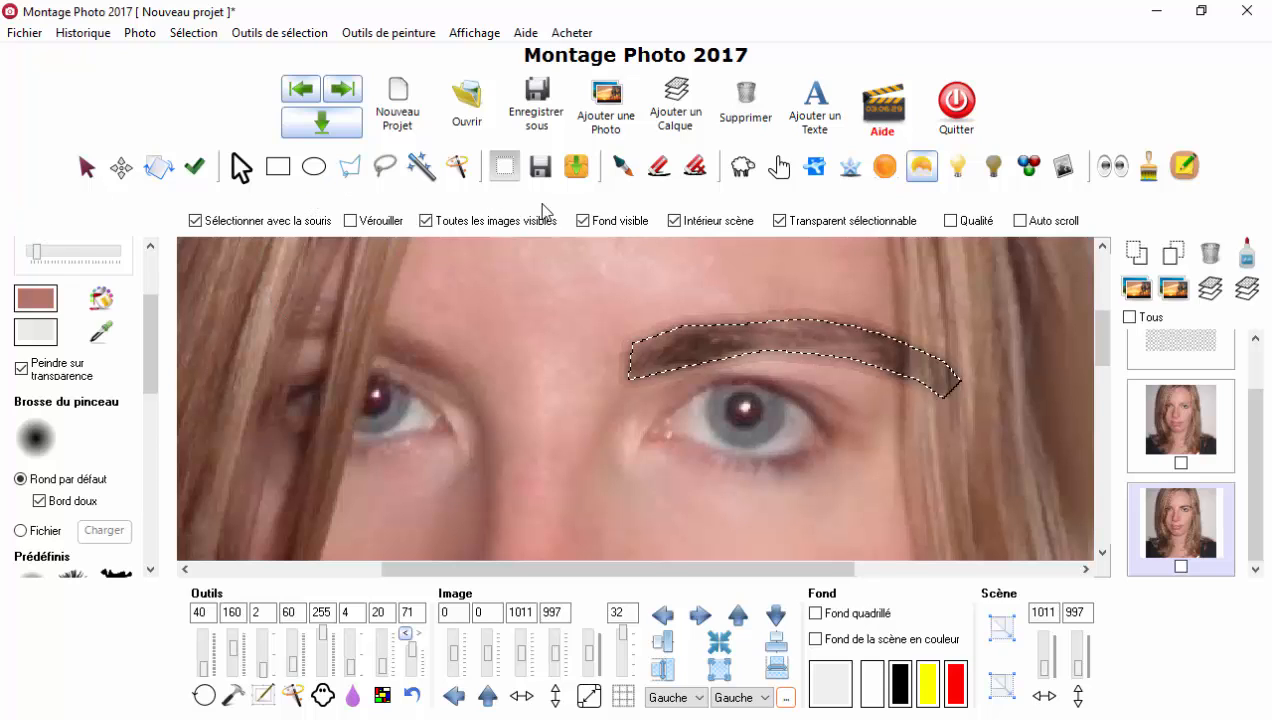
Outline the other eyebrow, partly covered by hair at the image's left, with a closed polygon selection
{"action": "left_click", "coordinate": [623, 166]}
{"action": "left_click", "coordinate": [349, 166]}
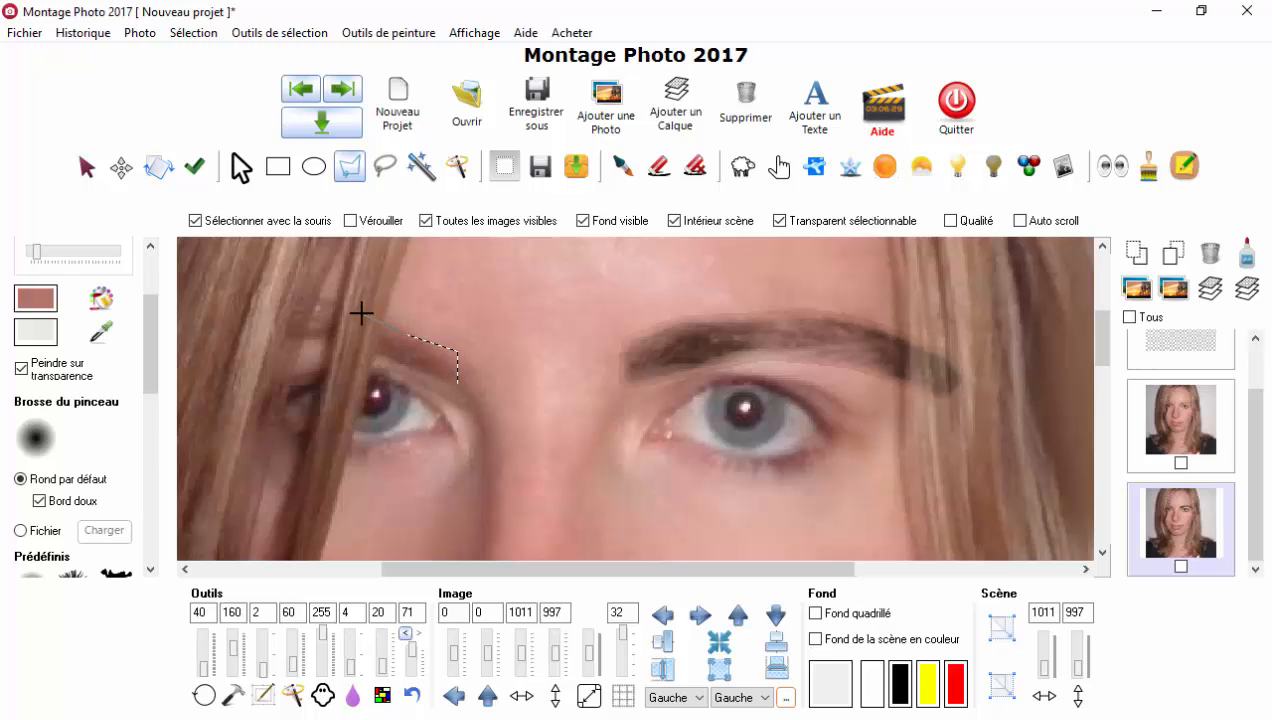
{"action": "left_click", "coordinate": [311, 298]}
{"action": "left_click", "coordinate": [250, 296]}
{"action": "left_click", "coordinate": [335, 344]}
{"action": "double_click", "coordinate": [452, 388]}
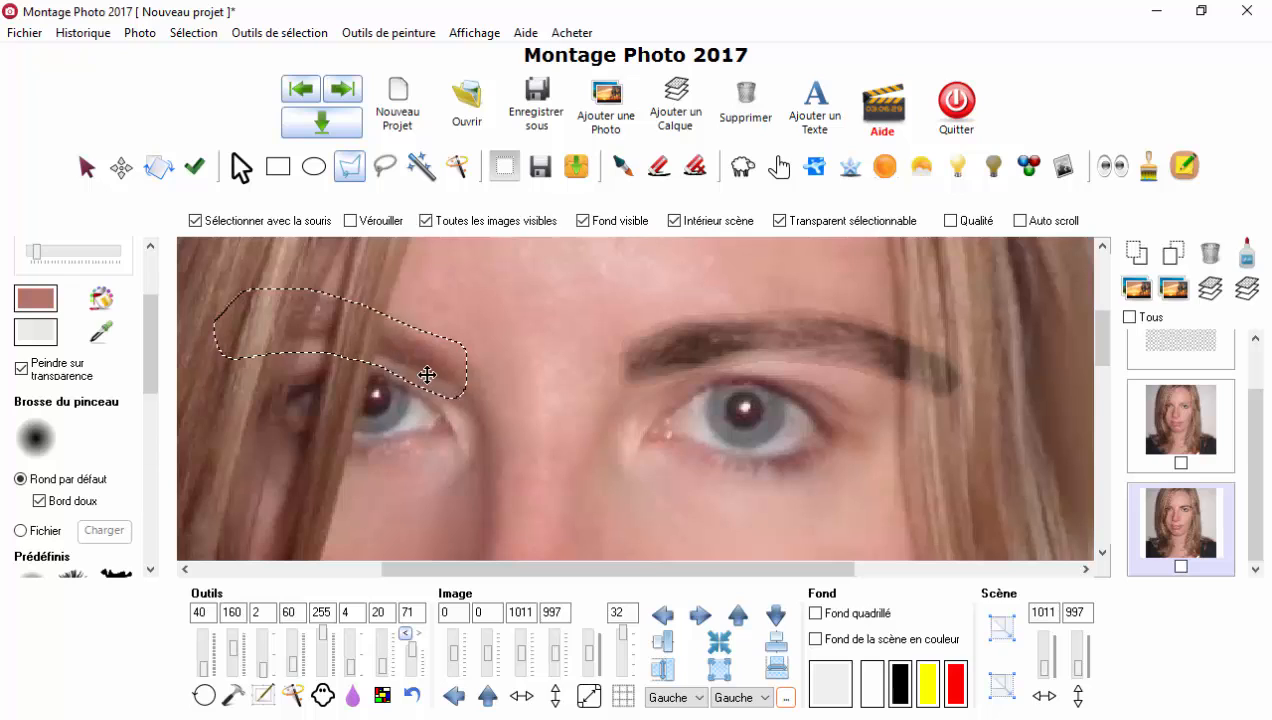
Set the tool strength to 100, darken the selected eyebrow at the image's left, and clear the selection
{"action": "double_click", "coordinate": [233, 613]}
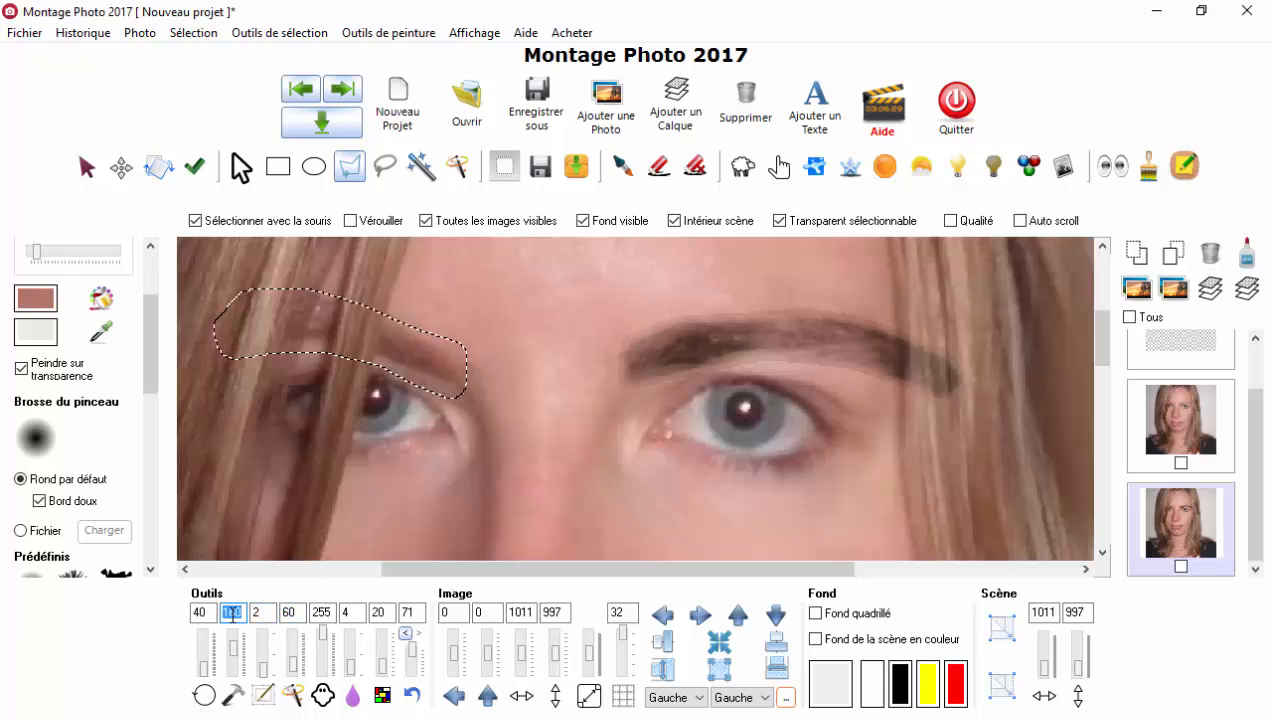
{"action": "type", "text": "100"}
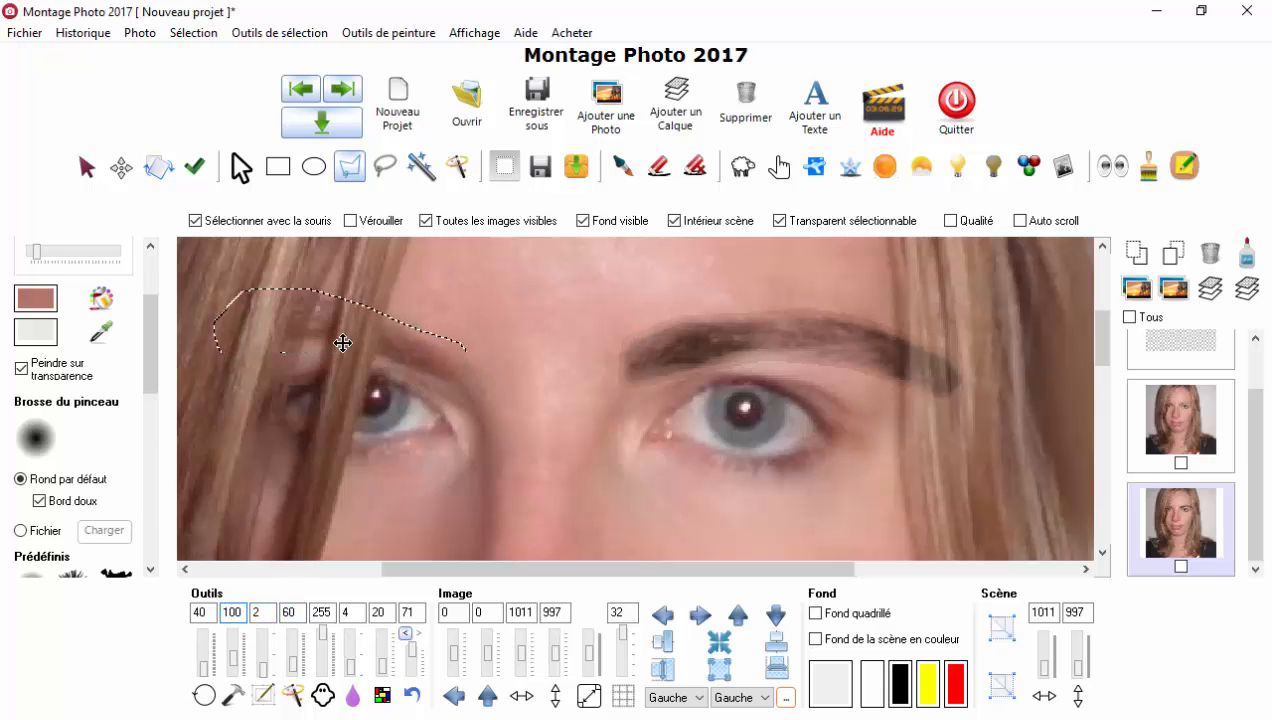
{"action": "left_click", "coordinate": [923, 173]}
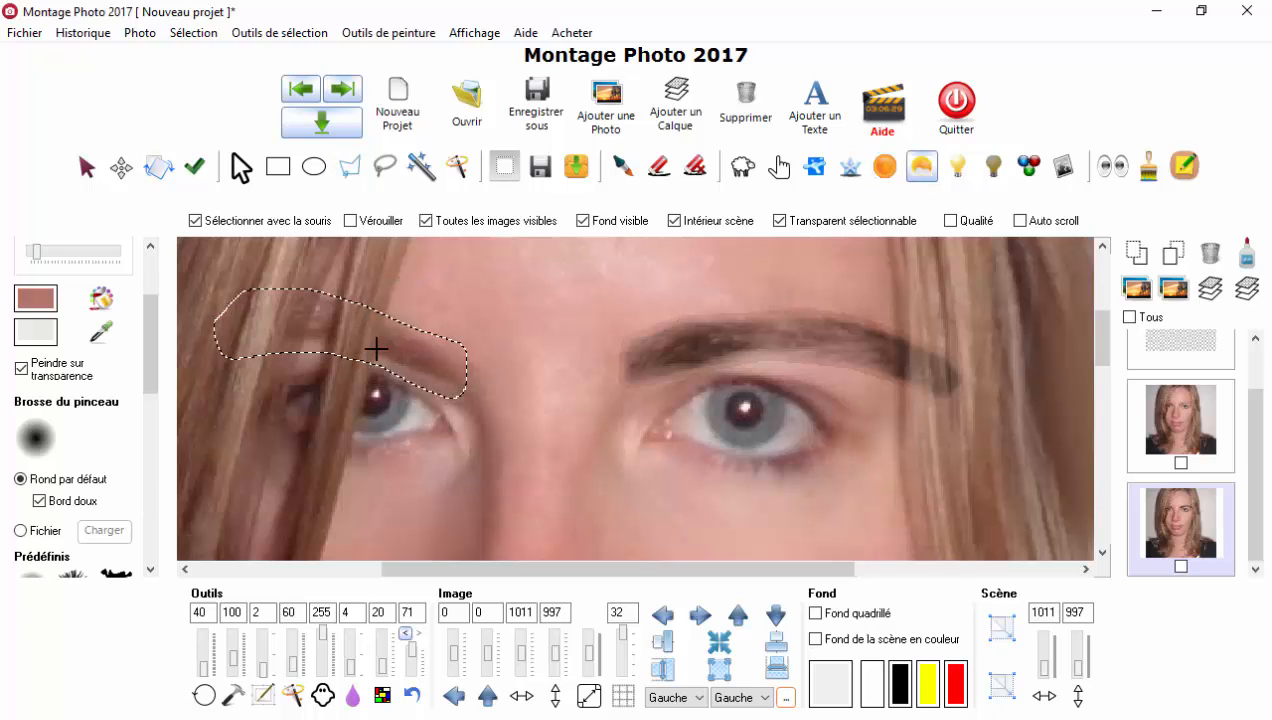
{"action": "mouse_move", "coordinate": [295, 335]}
{"action": "left_mouse_down"}
{"action": "mouse_move", "coordinate": [222, 343]}
{"action": "mouse_move", "coordinate": [446, 381]}
{"action": "mouse_move", "coordinate": [386, 375]}
{"action": "mouse_move", "coordinate": [356, 340]}
{"action": "left_mouse_up"}
{"action": "left_click", "coordinate": [86, 168]}
{"action": "left_click", "coordinate": [373, 368]}
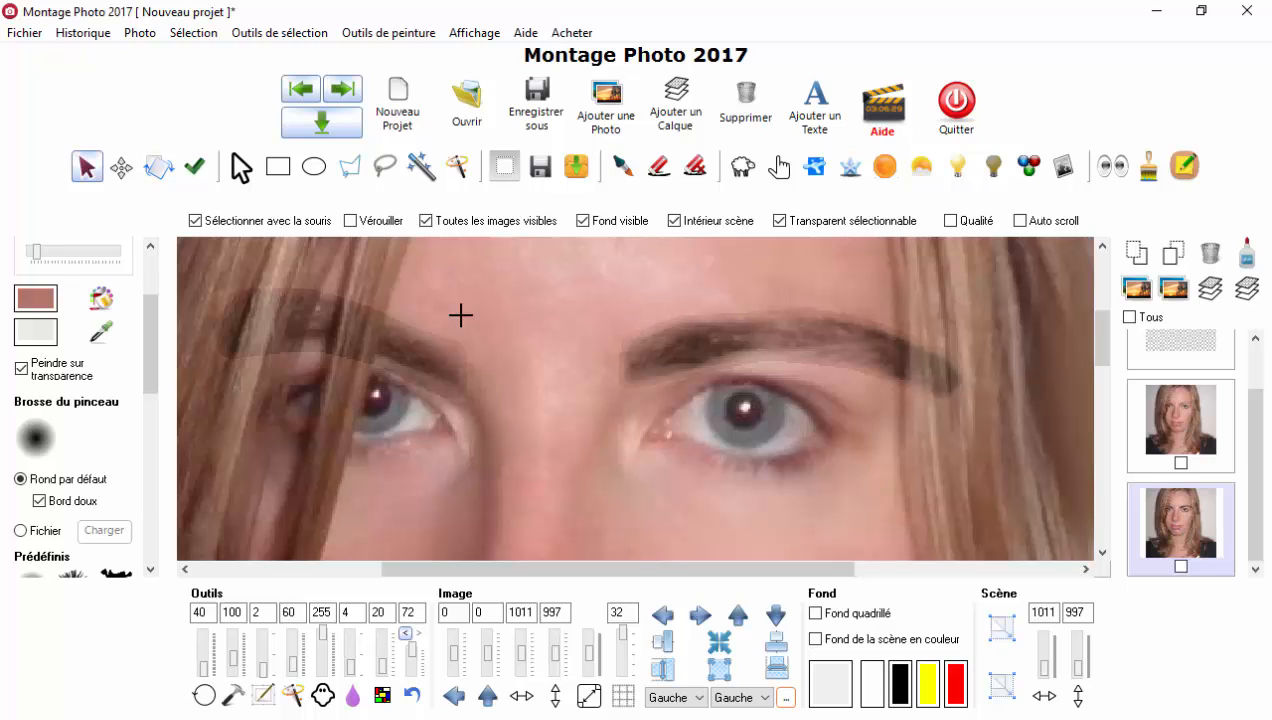
Select the hair strands over the eyebrow at the image's left with a polygon and erase their darkening at strength 255
{"action": "left_click_drag", "start_coordinate": [1104, 358], "coordinate": [1105, 343]}
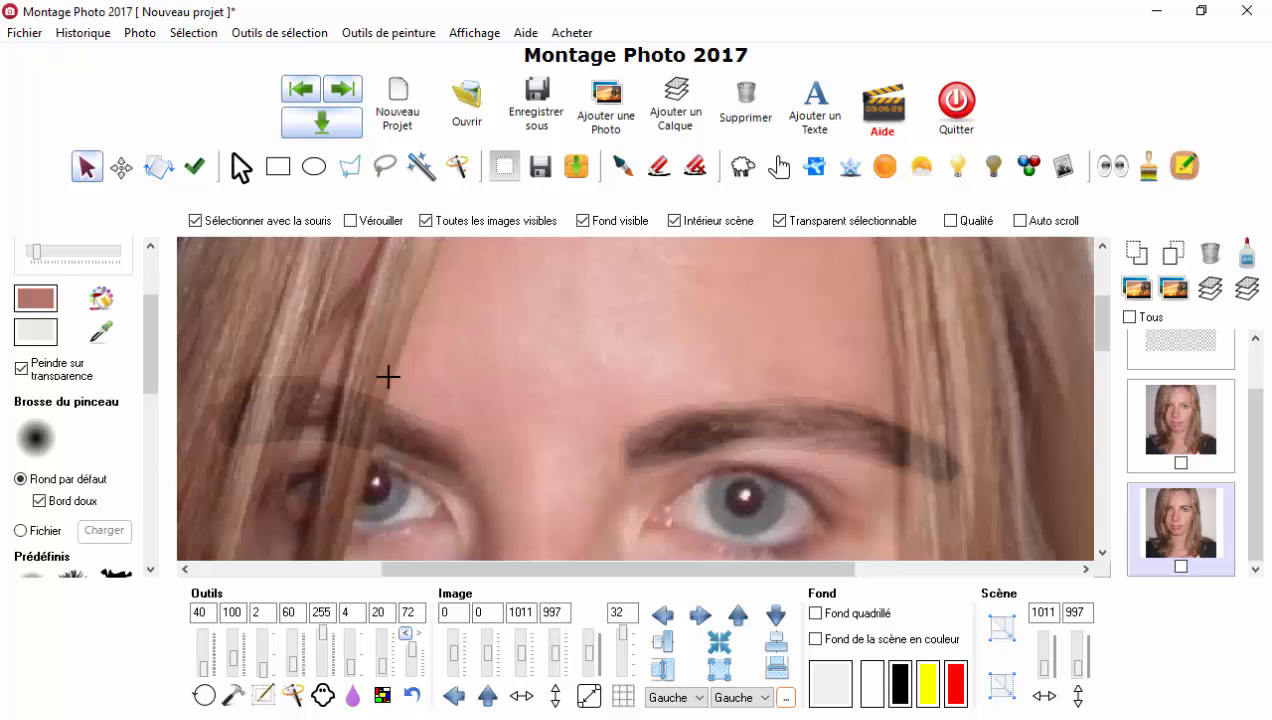
{"action": "left_click", "coordinate": [351, 175]}
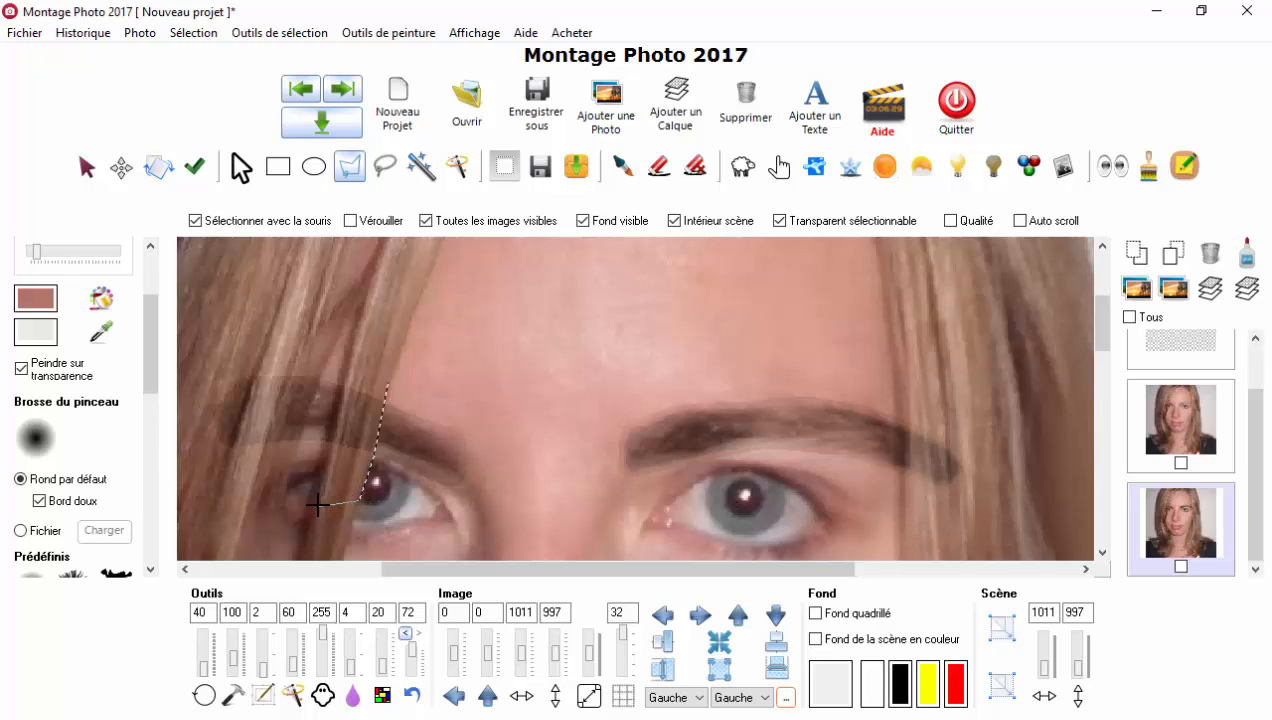
{"action": "left_click", "coordinate": [342, 382]}
{"action": "double_click", "coordinate": [418, 392]}
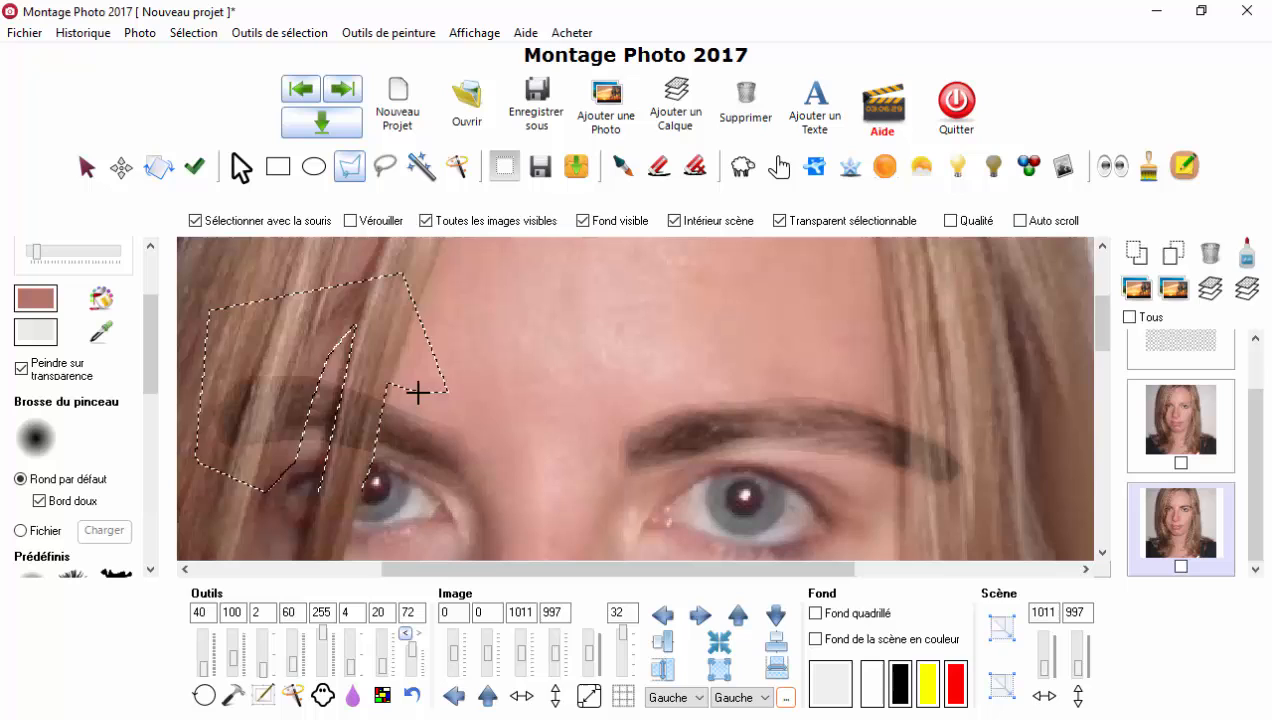
{"action": "left_click", "coordinate": [660, 168]}
{"action": "left_click_drag", "start_coordinate": [235, 656], "coordinate": [238, 634]}
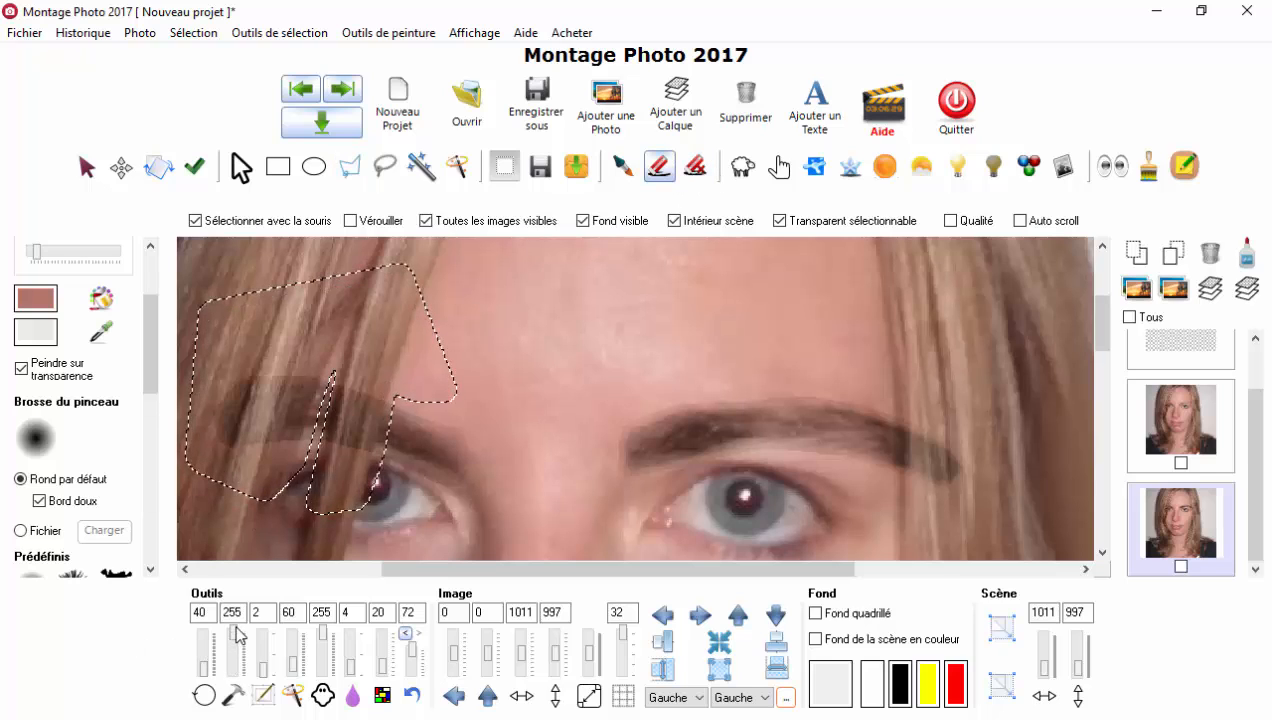
{"action": "mouse_move", "coordinate": [258, 454]}
{"action": "left_mouse_down"}
{"action": "mouse_move", "coordinate": [256, 411]}
{"action": "mouse_move", "coordinate": [399, 397]}
{"action": "mouse_move", "coordinate": [247, 425]}
{"action": "mouse_move", "coordinate": [371, 318]}
{"action": "mouse_move", "coordinate": [322, 282]}
{"action": "mouse_move", "coordinate": [305, 475]}
{"action": "mouse_move", "coordinate": [139, 353]}
{"action": "mouse_move", "coordinate": [220, 398]}
{"action": "left_mouse_up"}
Try erasing a polygon-selected area over the hair at the outer end of the image's right eyebrow, and undo the erasure
{"action": "left_click", "coordinate": [349, 168]}
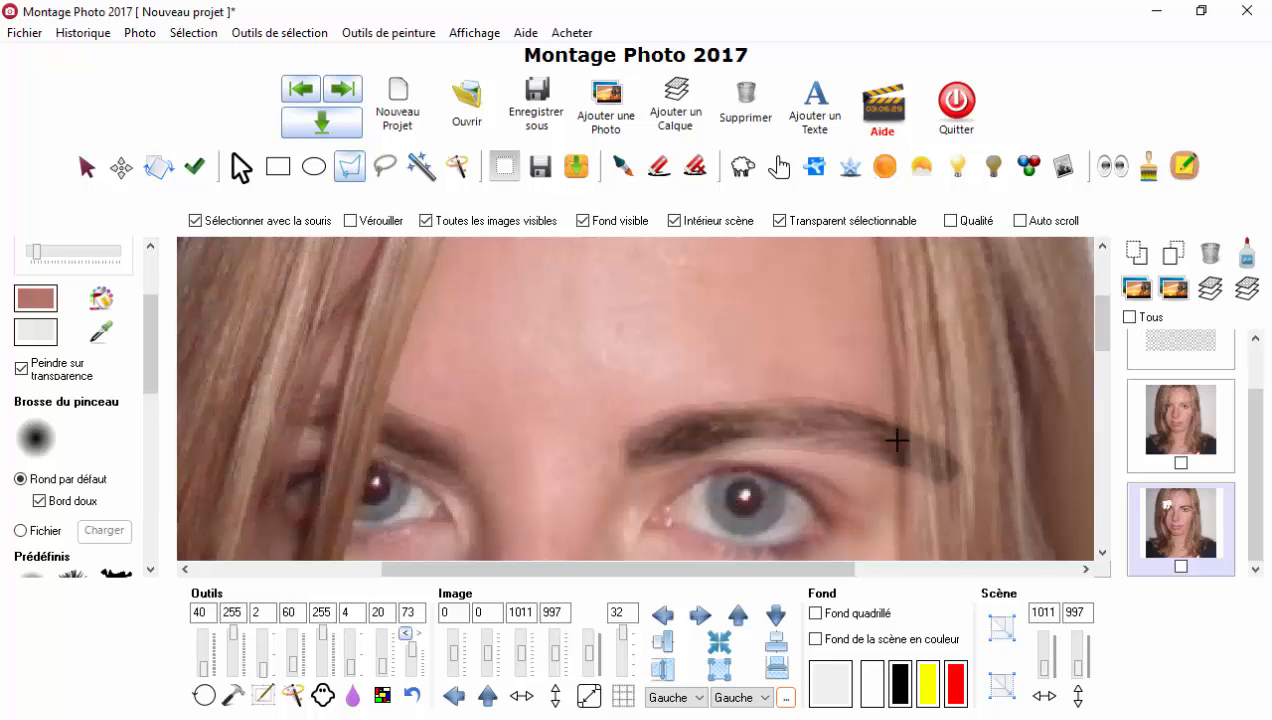
{"action": "left_click", "coordinate": [983, 354]}
{"action": "double_click", "coordinate": [934, 378]}
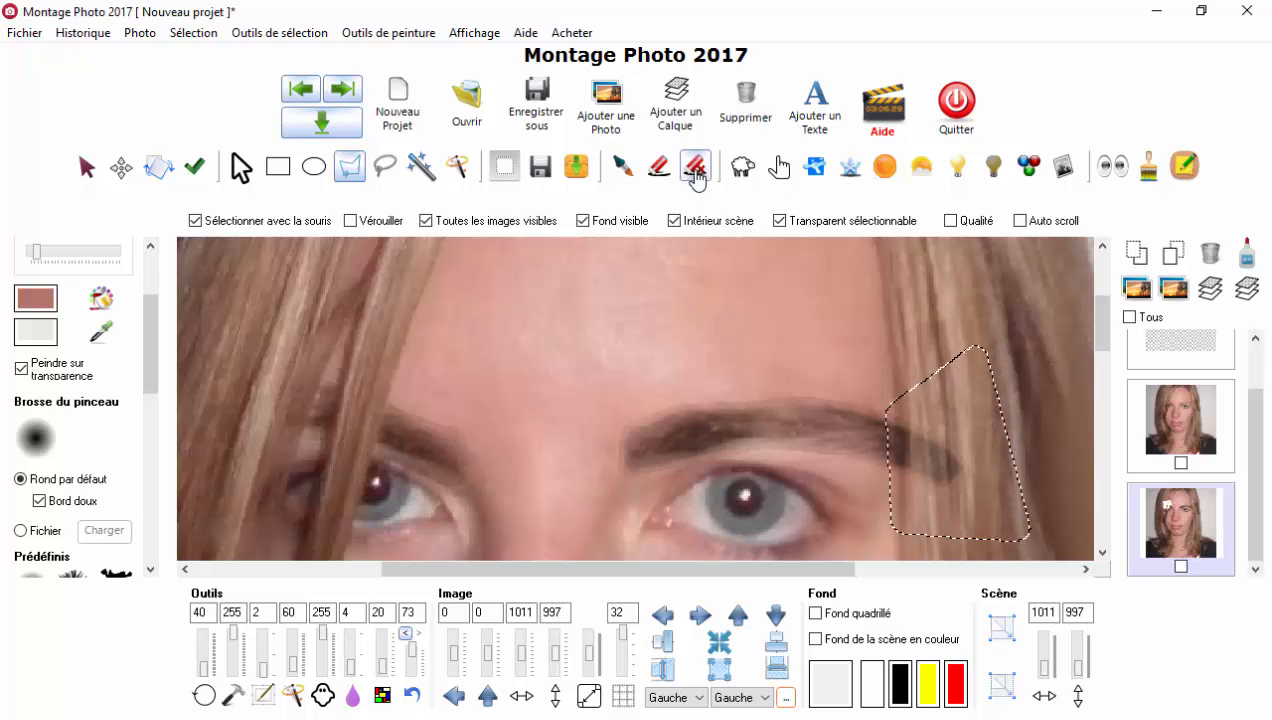
{"action": "left_click", "coordinate": [659, 166]}
{"action": "mouse_move", "coordinate": [929, 508]}
{"action": "left_mouse_down"}
{"action": "mouse_move", "coordinate": [894, 425]}
{"action": "mouse_move", "coordinate": [901, 392]}
{"action": "left_mouse_up"}
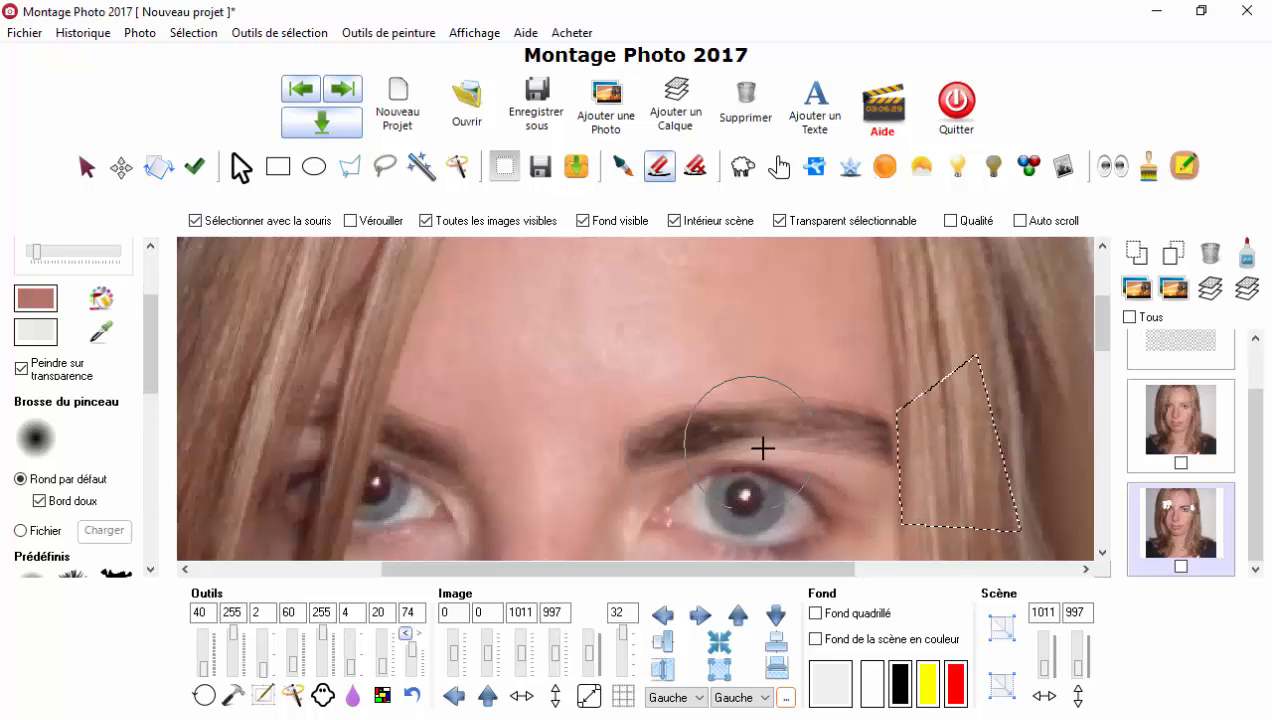
{"action": "left_click", "coordinate": [121, 168]}
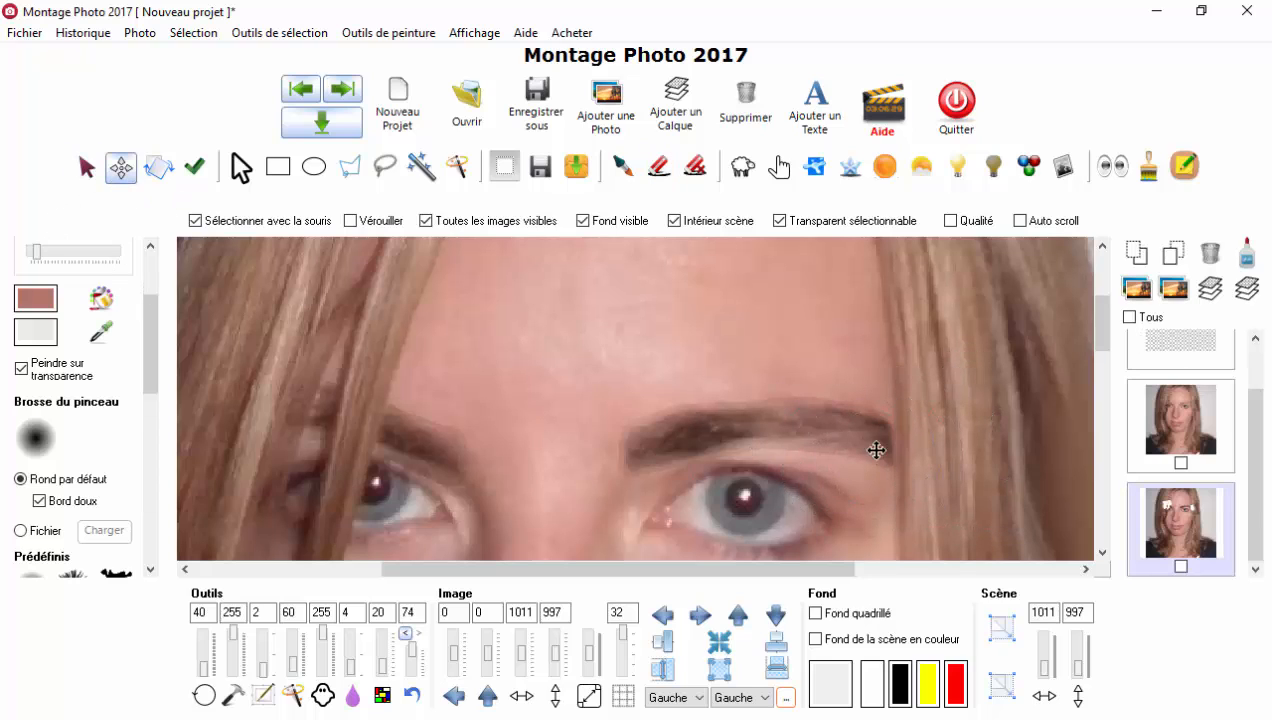
{"action": "scroll", "coordinate": [745, 455], "scroll_direction": "down", "scroll_amount": 3}
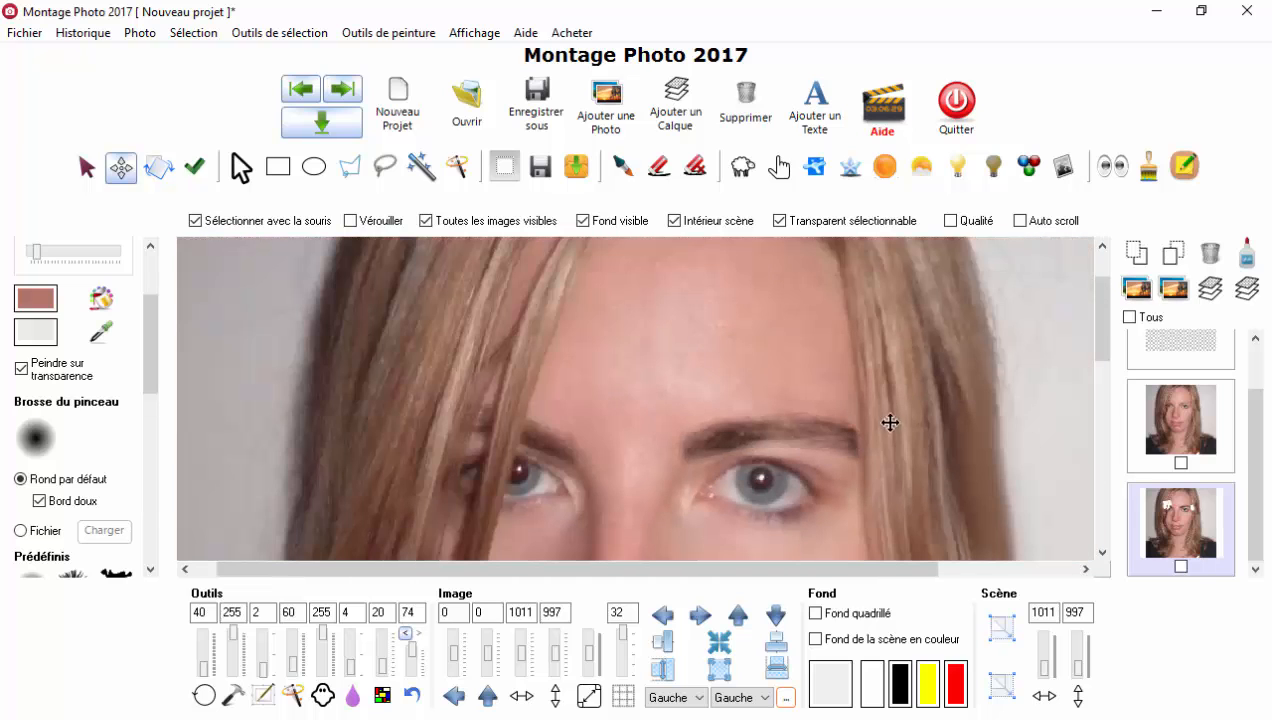
{"action": "scroll", "coordinate": [831, 430], "scroll_direction": "up", "scroll_amount": 3}
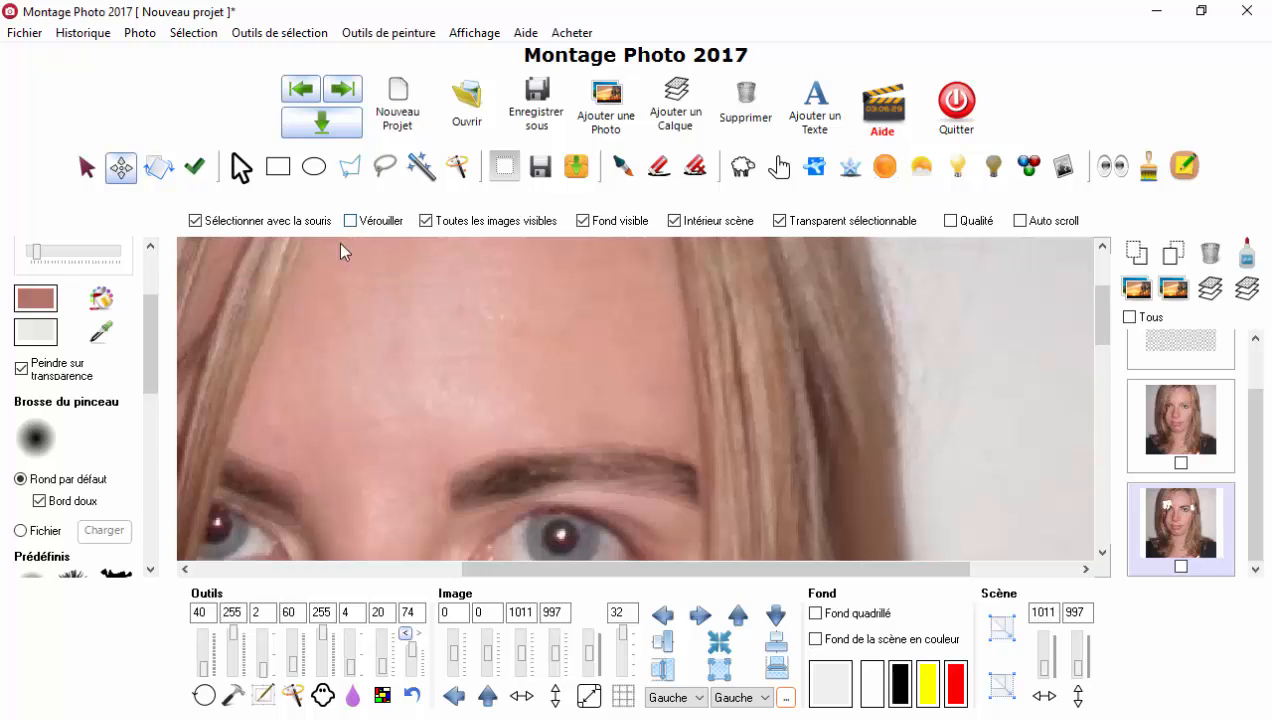
{"action": "left_click", "coordinate": [405, 633]}
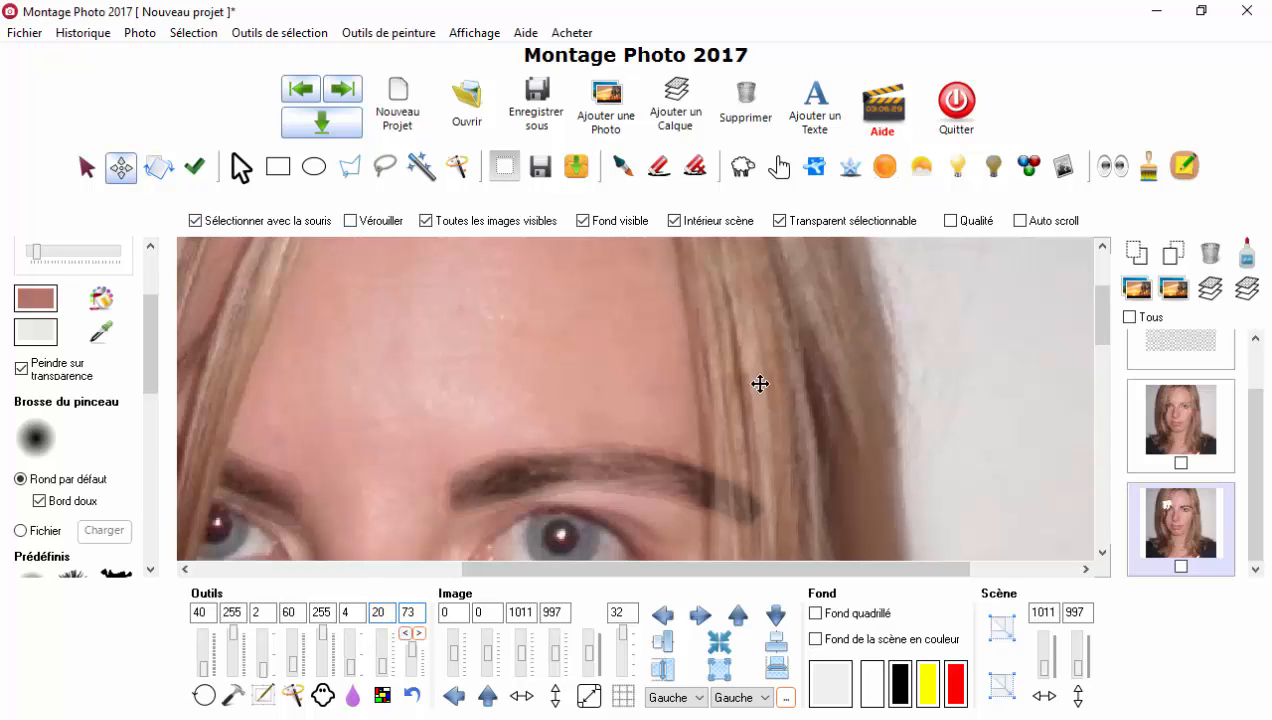
Draw a tighter polygon selection around the right eyebrow's outer tip over the hair and erase the darkening inside it
{"action": "left_click", "coordinate": [349, 167]}
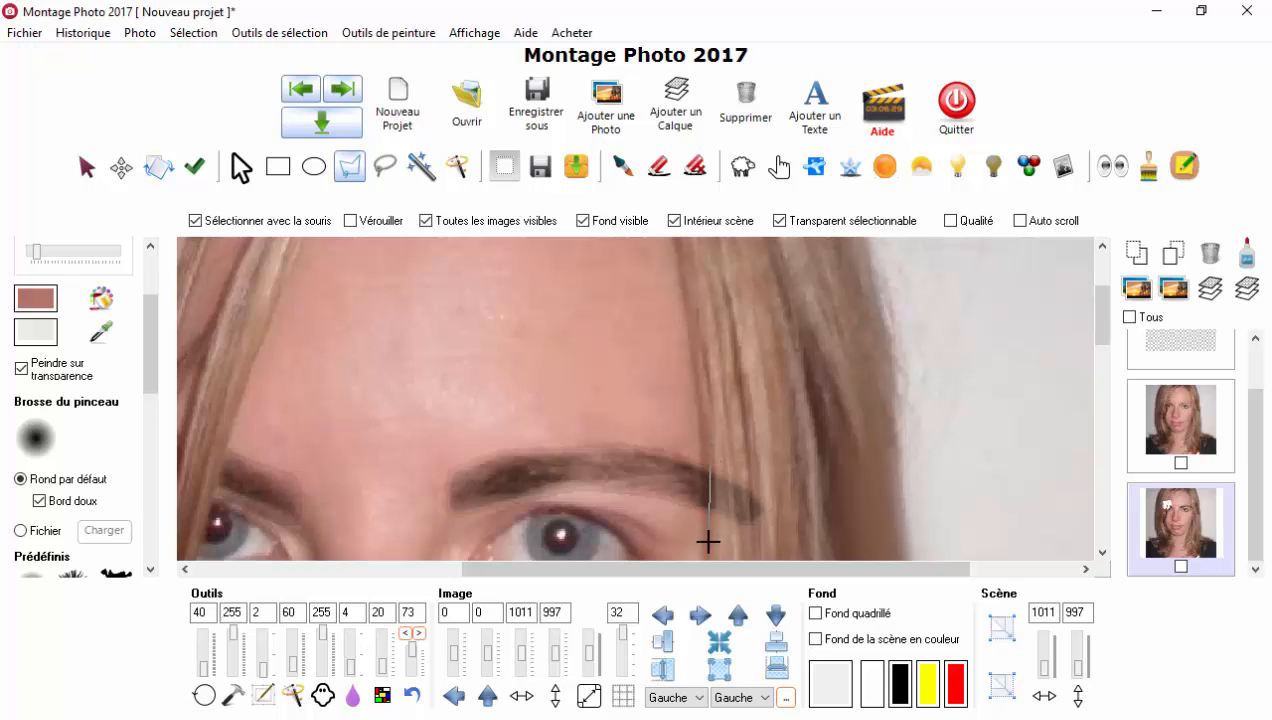
{"action": "left_click", "coordinate": [790, 535]}
{"action": "left_click", "coordinate": [777, 417]}
{"action": "double_click", "coordinate": [747, 452]}
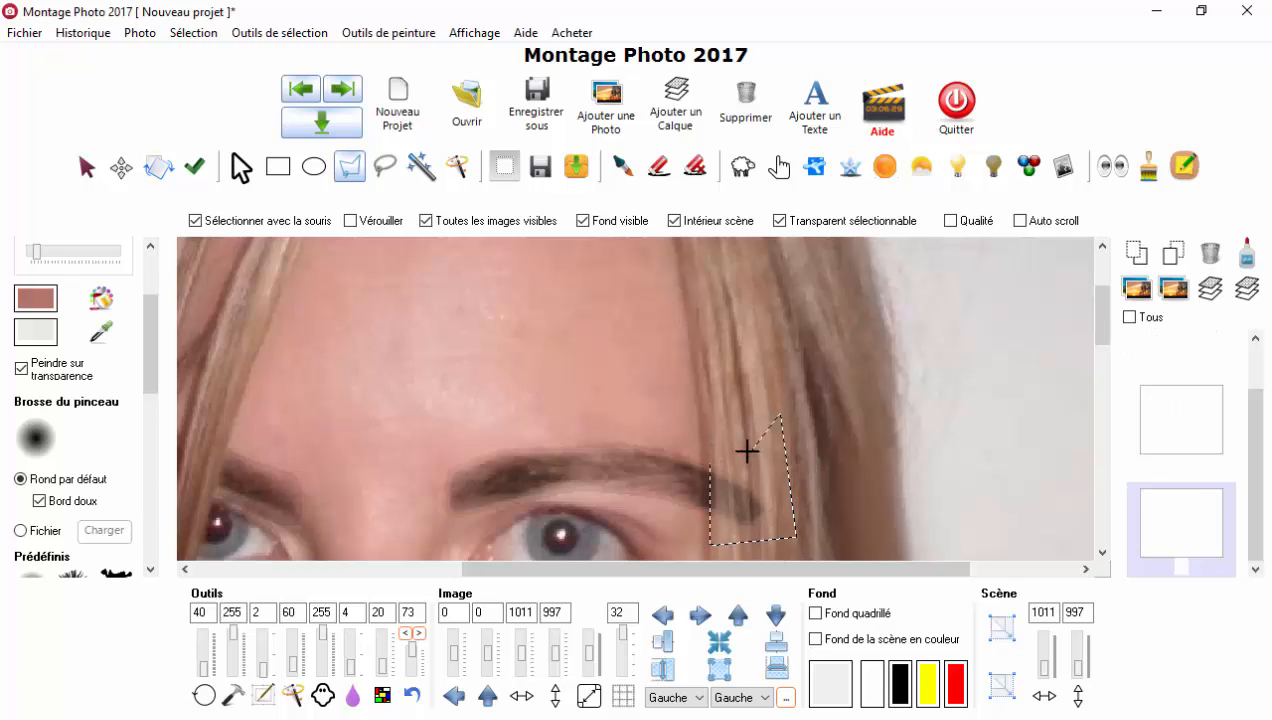
{"action": "left_click", "coordinate": [659, 166]}
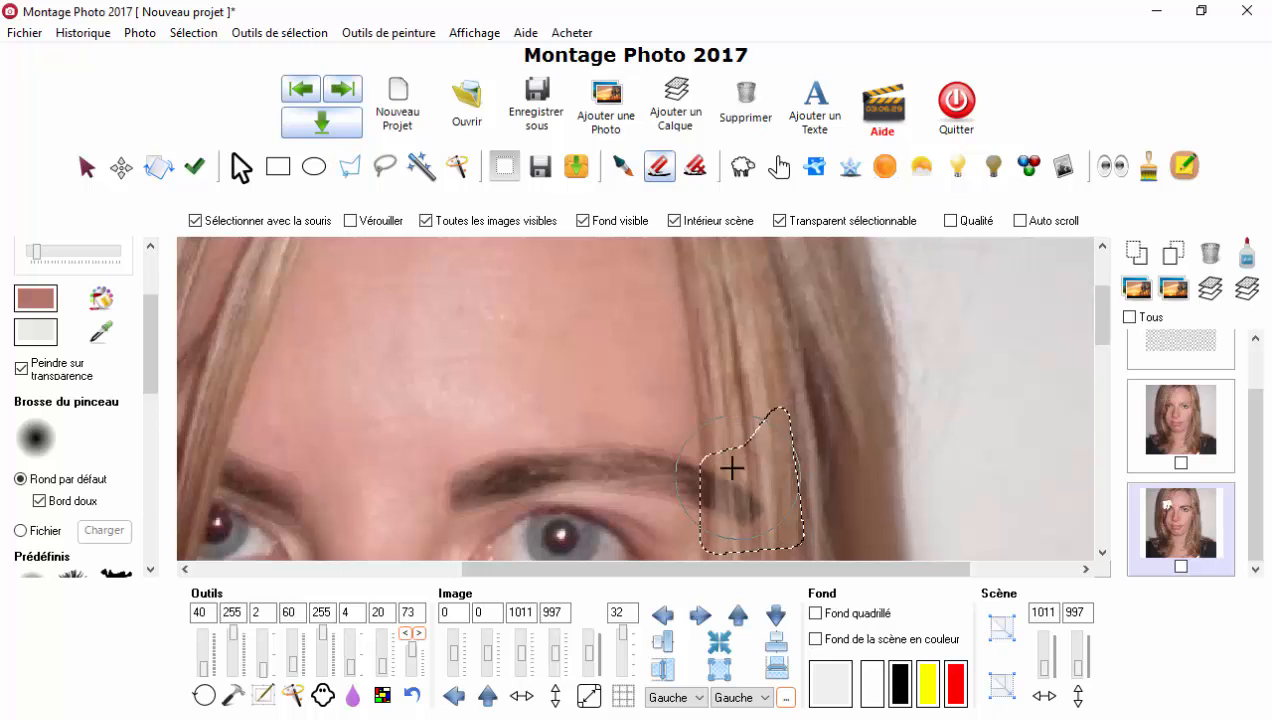
{"action": "mouse_move", "coordinate": [746, 548]}
{"action": "left_mouse_down"}
{"action": "mouse_move", "coordinate": [761, 521]}
{"action": "mouse_move", "coordinate": [692, 470]}
{"action": "mouse_move", "coordinate": [731, 395]}
{"action": "left_mouse_up"}
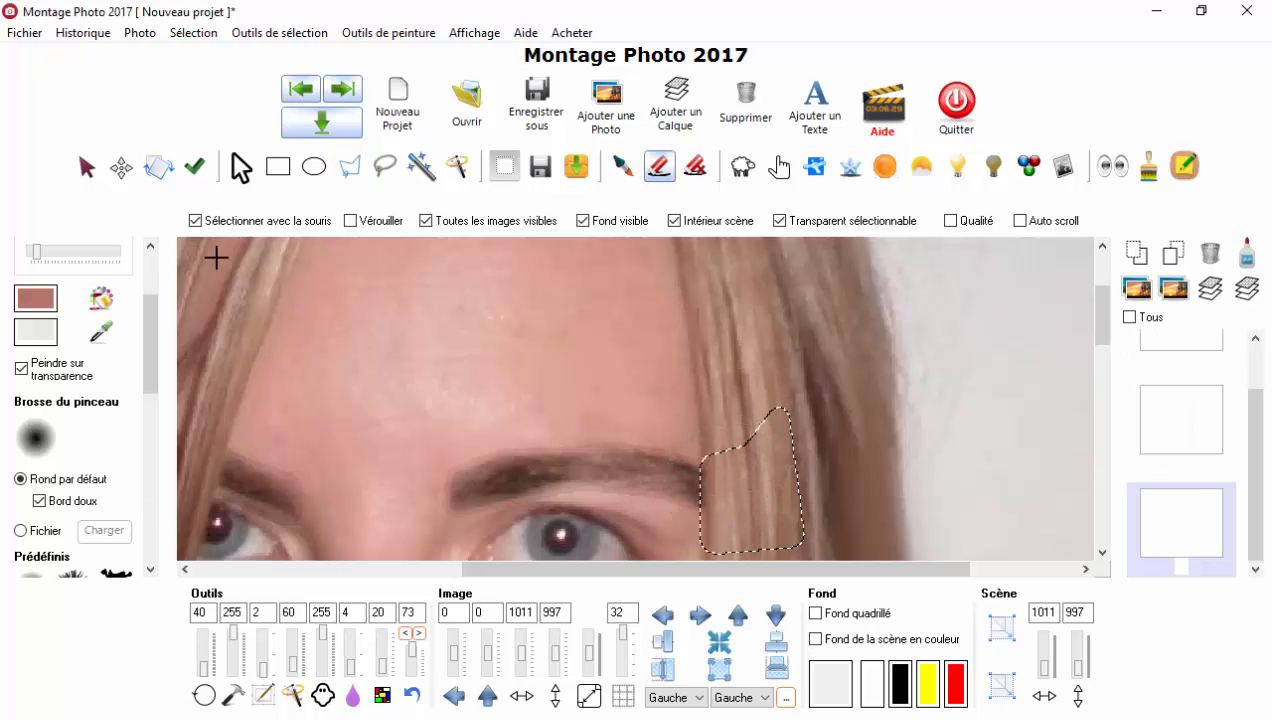
Merge the darkened-eyebrow layer with the portrait layer beneath it, and duplicate the merged photo
{"action": "left_click", "coordinate": [120, 174]}
{"action": "left_click", "coordinate": [121, 170]}
{"action": "scroll", "coordinate": [392, 331], "scroll_direction": "down", "scroll_amount": 4}
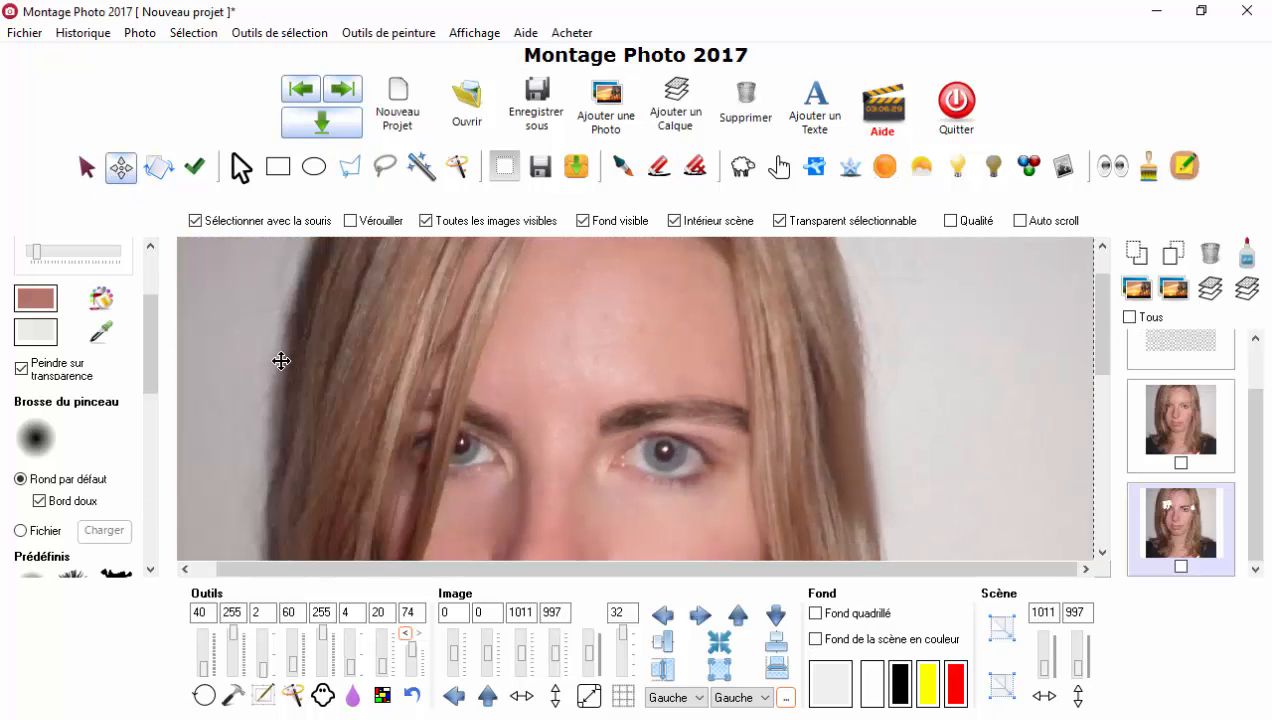
{"action": "scroll", "coordinate": [413, 343], "scroll_direction": "down", "scroll_amount": 1}
{"action": "scroll", "coordinate": [505, 375], "scroll_direction": "down", "scroll_amount": 1}
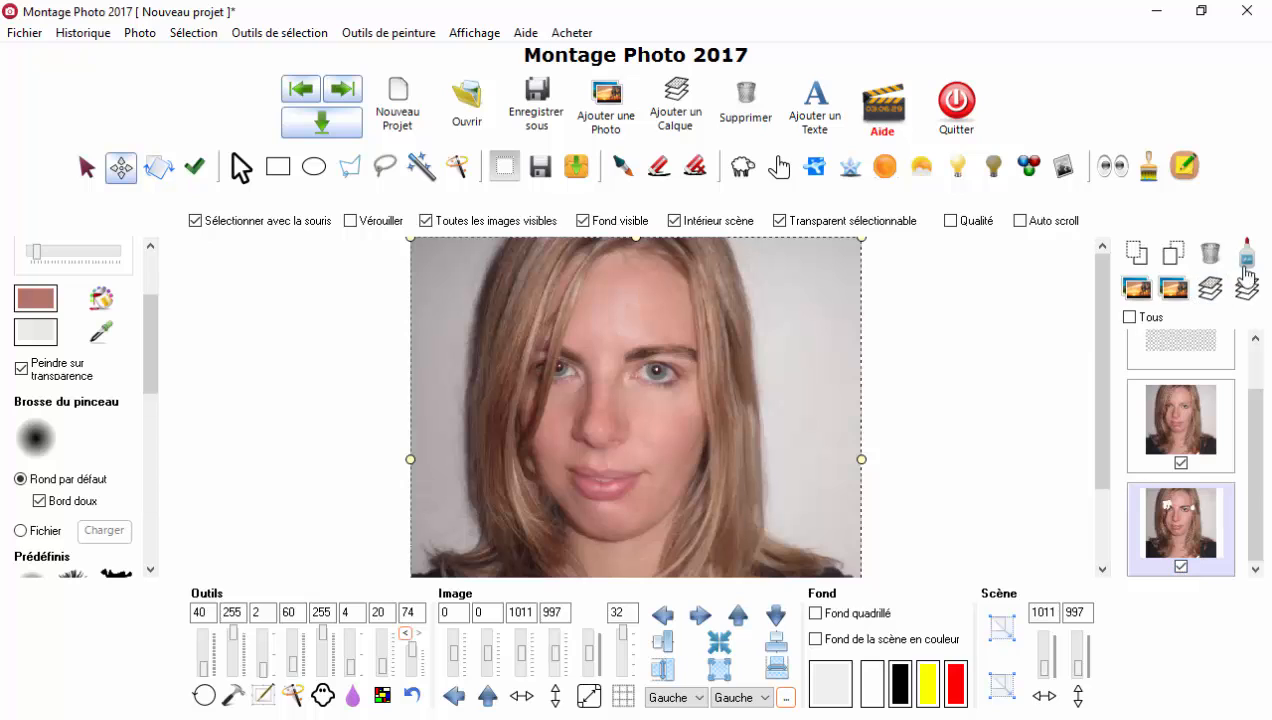
{"action": "left_click", "coordinate": [1246, 254]}
{"action": "left_click", "coordinate": [613, 441]}
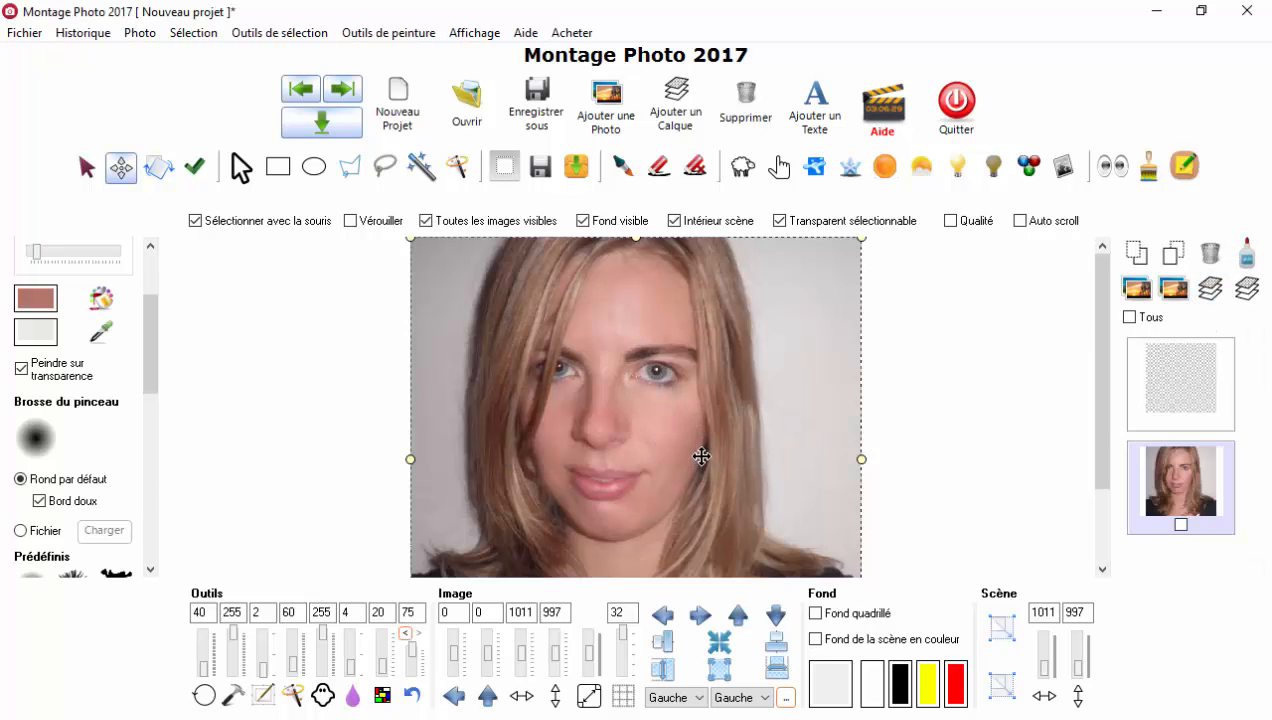
{"action": "key", "text": "ctrl+d"}
{"action": "left_click", "coordinate": [642, 467]}
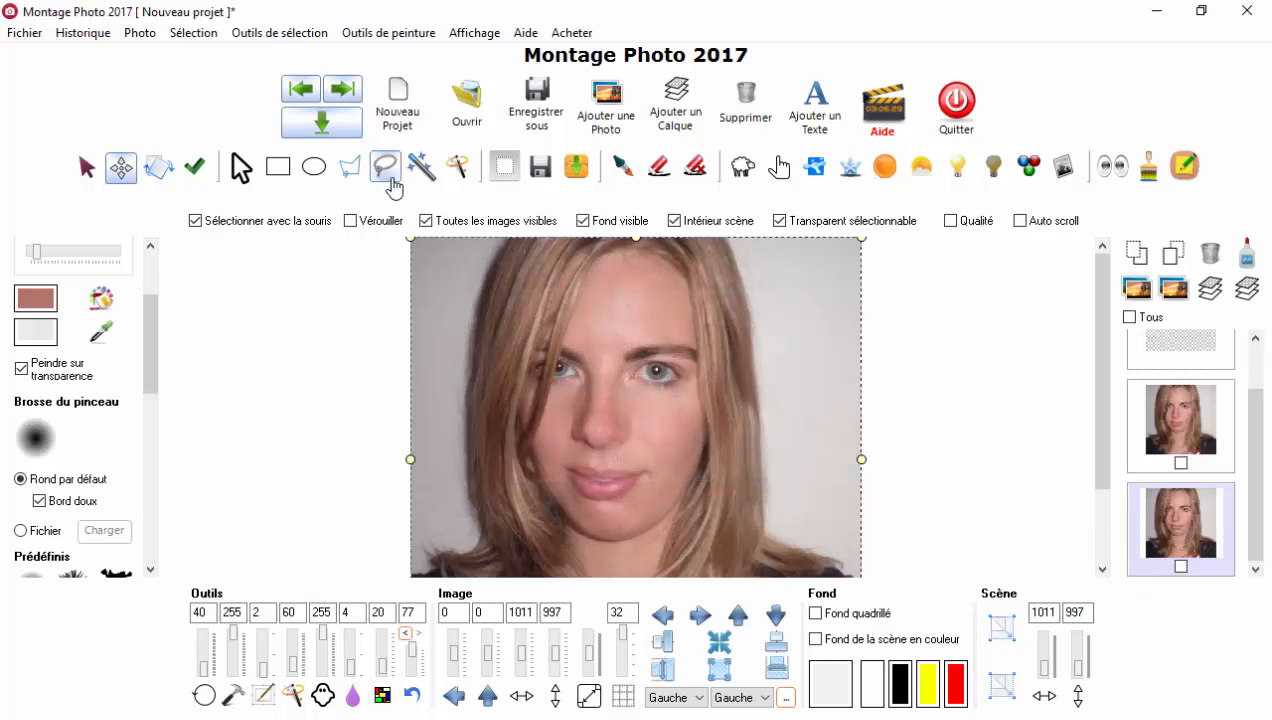
Trace the hair's inner edge with a polygon selection from the neck, around the face and forehead, and down the other cheek
{"action": "left_click", "coordinate": [349, 168]}
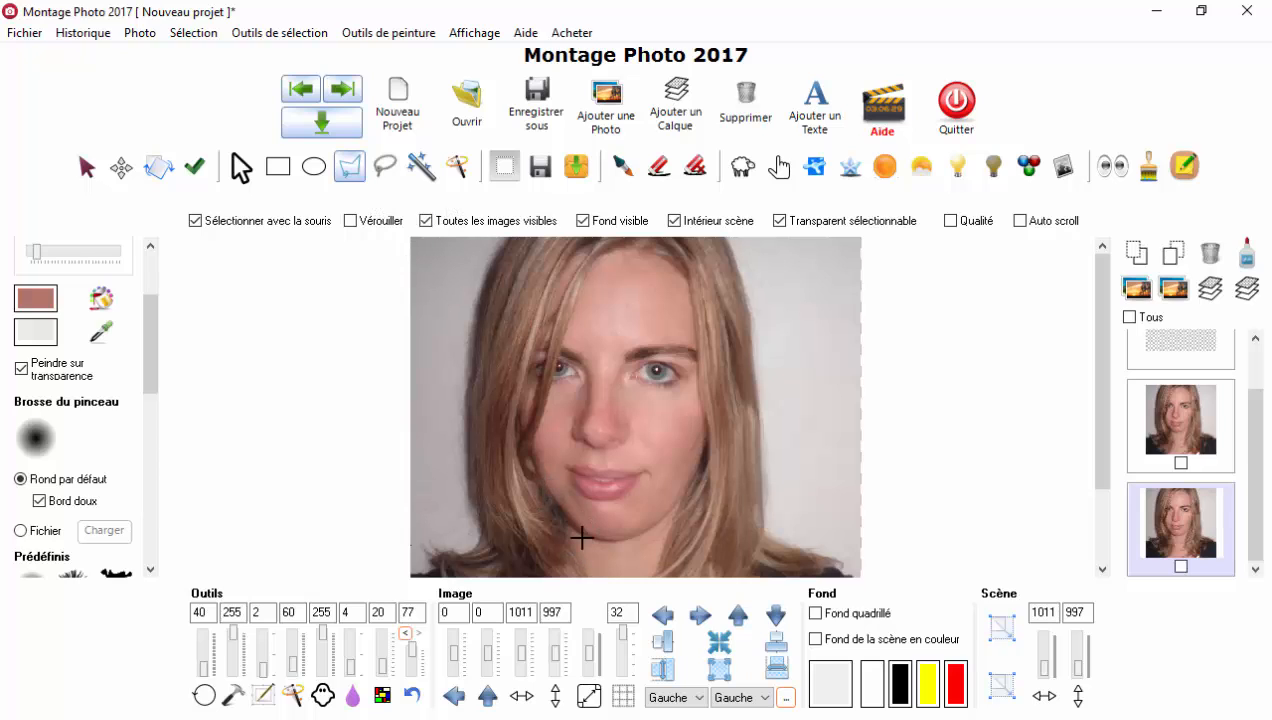
{"action": "left_click", "coordinate": [580, 321]}
{"action": "left_click", "coordinate": [691, 386]}
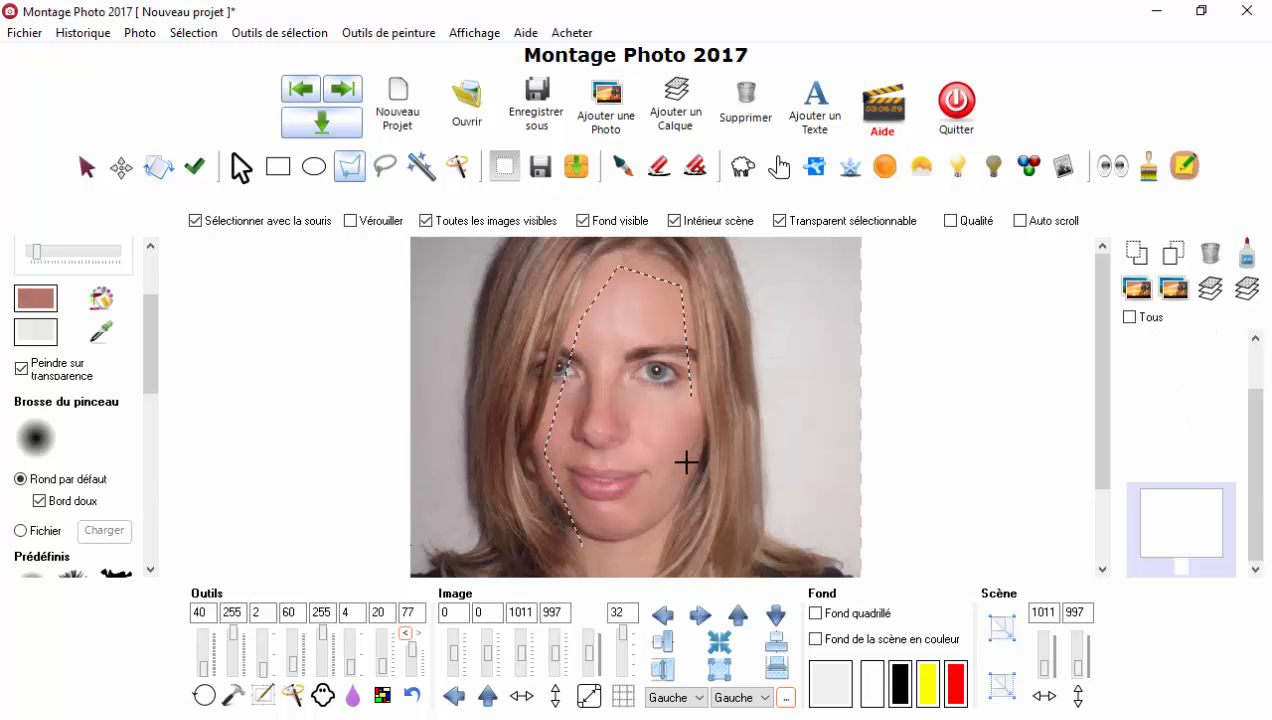
{"action": "left_click", "coordinate": [685, 484]}
{"action": "left_click", "coordinate": [652, 535]}
{"action": "left_click", "coordinate": [642, 571]}
Continue the polygon across the shoulders and loosely around the hair's outer outline, closing it at the neck
{"action": "scroll", "coordinate": [642, 571], "scroll_direction": "down", "scroll_amount": 3}
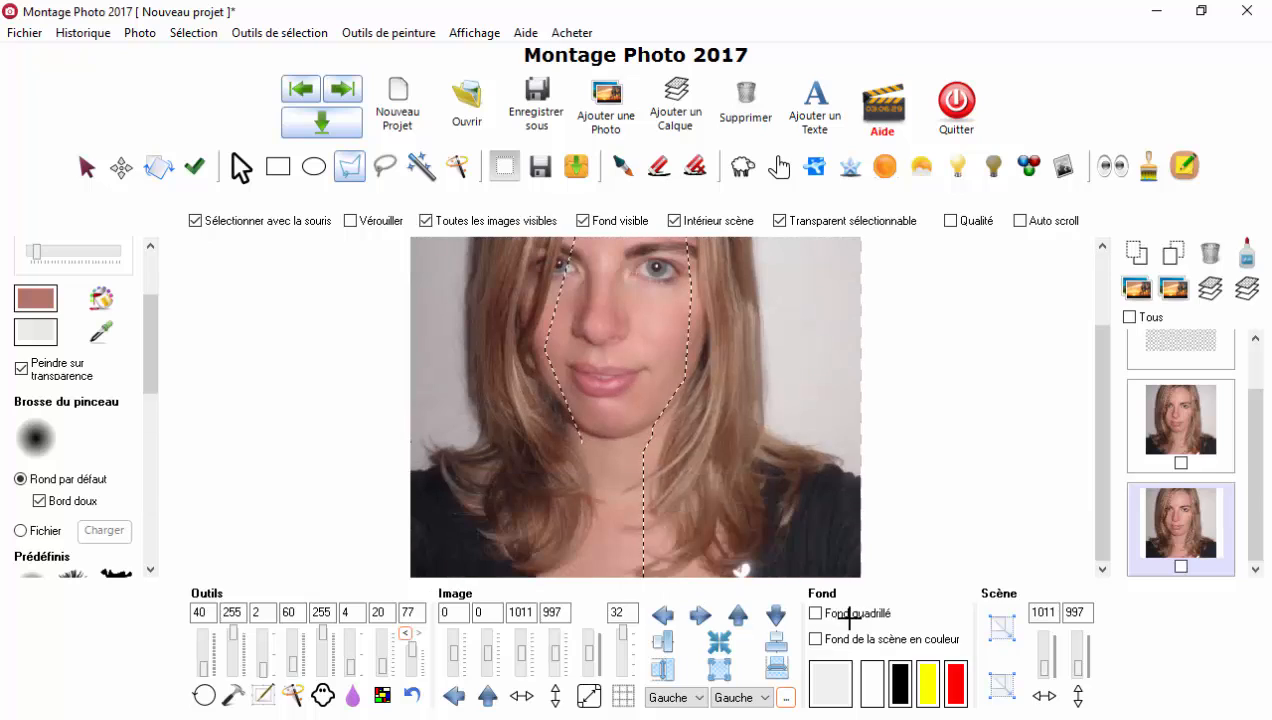
{"action": "mouse_move", "coordinate": [838, 487]}
{"action": "left_mouse_down"}
{"action": "mouse_move", "coordinate": [866, 441]}
{"action": "mouse_move", "coordinate": [810, 415]}
{"action": "mouse_move", "coordinate": [797, 328]}
{"action": "left_mouse_up"}
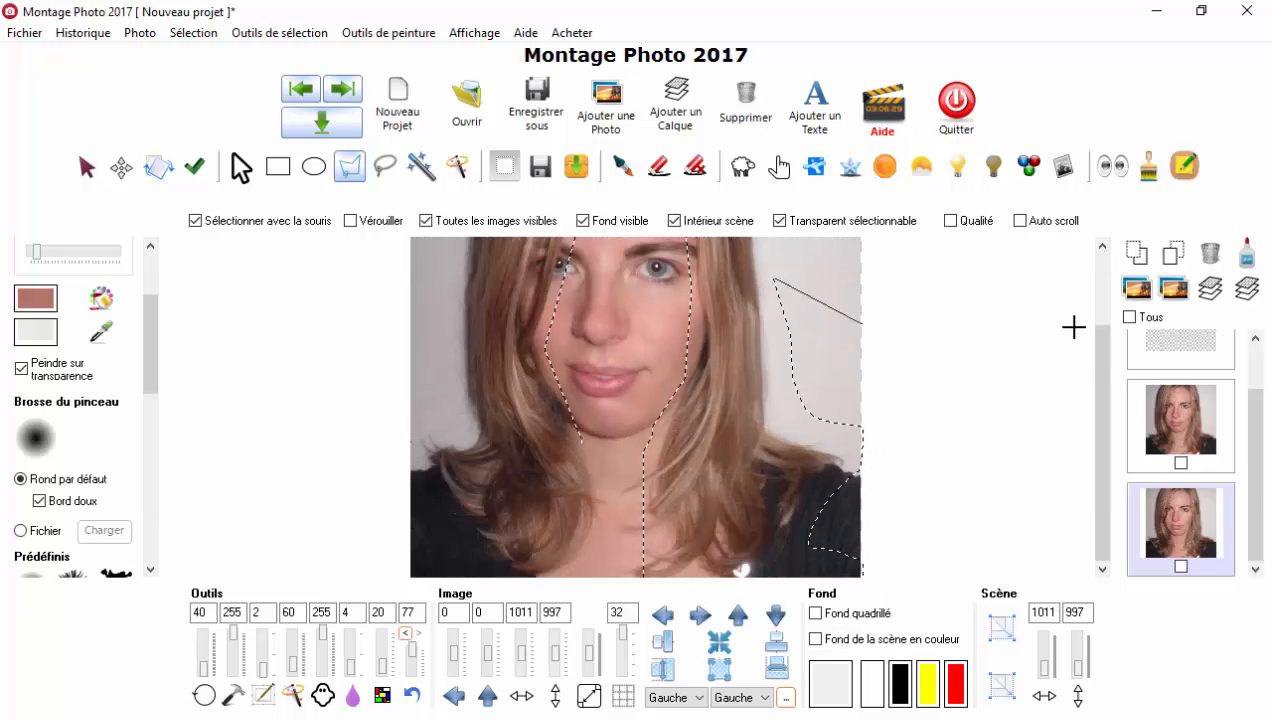
{"action": "scroll", "coordinate": [1093, 354], "scroll_direction": "up", "scroll_amount": 3}
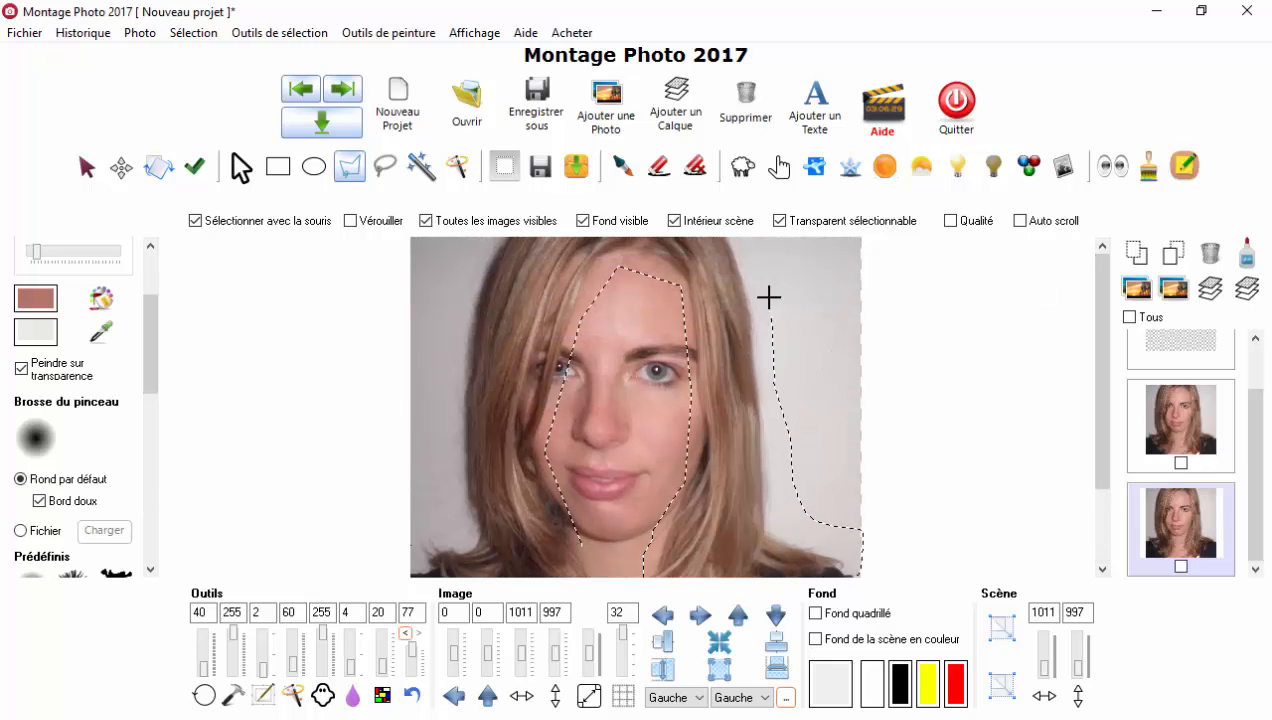
{"action": "mouse_move", "coordinate": [441, 256]}
{"action": "left_mouse_down"}
{"action": "mouse_move", "coordinate": [457, 478]}
{"action": "mouse_move", "coordinate": [415, 530]}
{"action": "mouse_move", "coordinate": [594, 584]}
{"action": "mouse_move", "coordinate": [1090, 411]}
{"action": "mouse_move", "coordinate": [1104, 537]}
{"action": "left_mouse_up"}
{"action": "mouse_move", "coordinate": [420, 434]}
{"action": "left_mouse_down"}
{"action": "mouse_move", "coordinate": [415, 468]}
{"action": "mouse_move", "coordinate": [439, 517]}
{"action": "mouse_move", "coordinate": [477, 565]}
{"action": "mouse_move", "coordinate": [526, 588]}
{"action": "left_mouse_up"}
{"action": "double_click", "coordinate": [591, 457]}
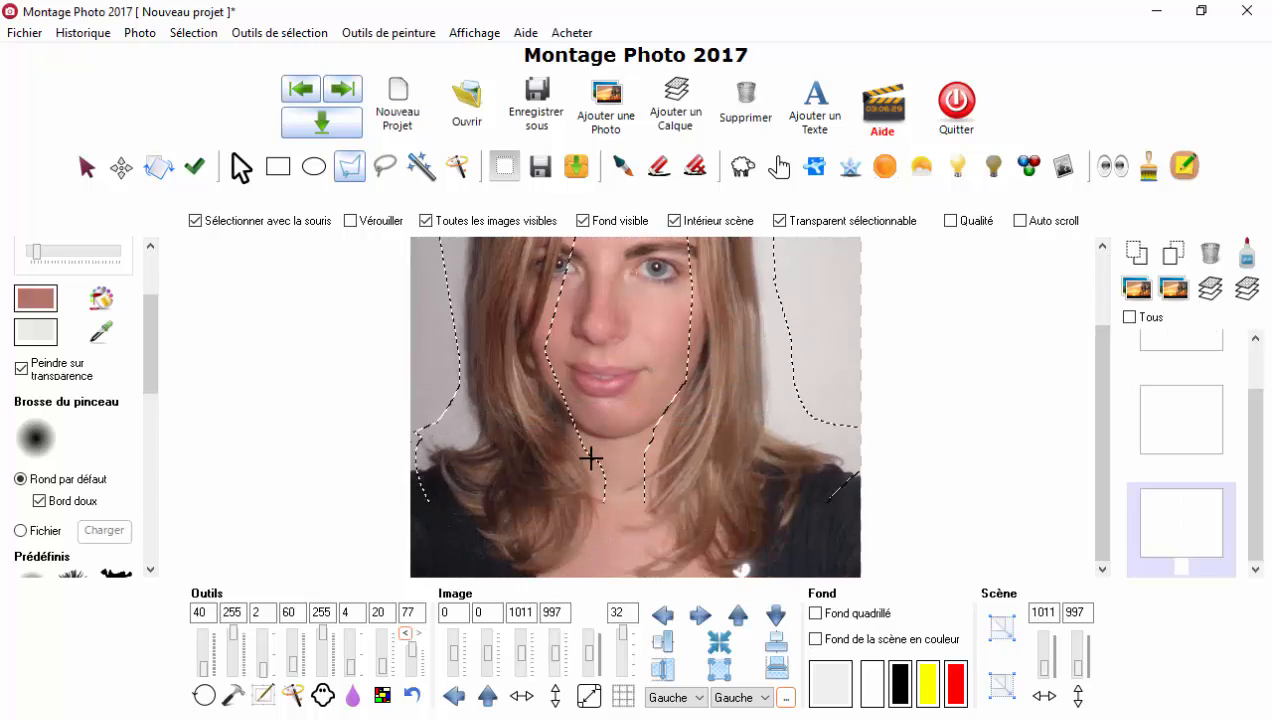
{"action": "left_click_drag", "start_coordinate": [1101, 367], "coordinate": [1120, 296]}
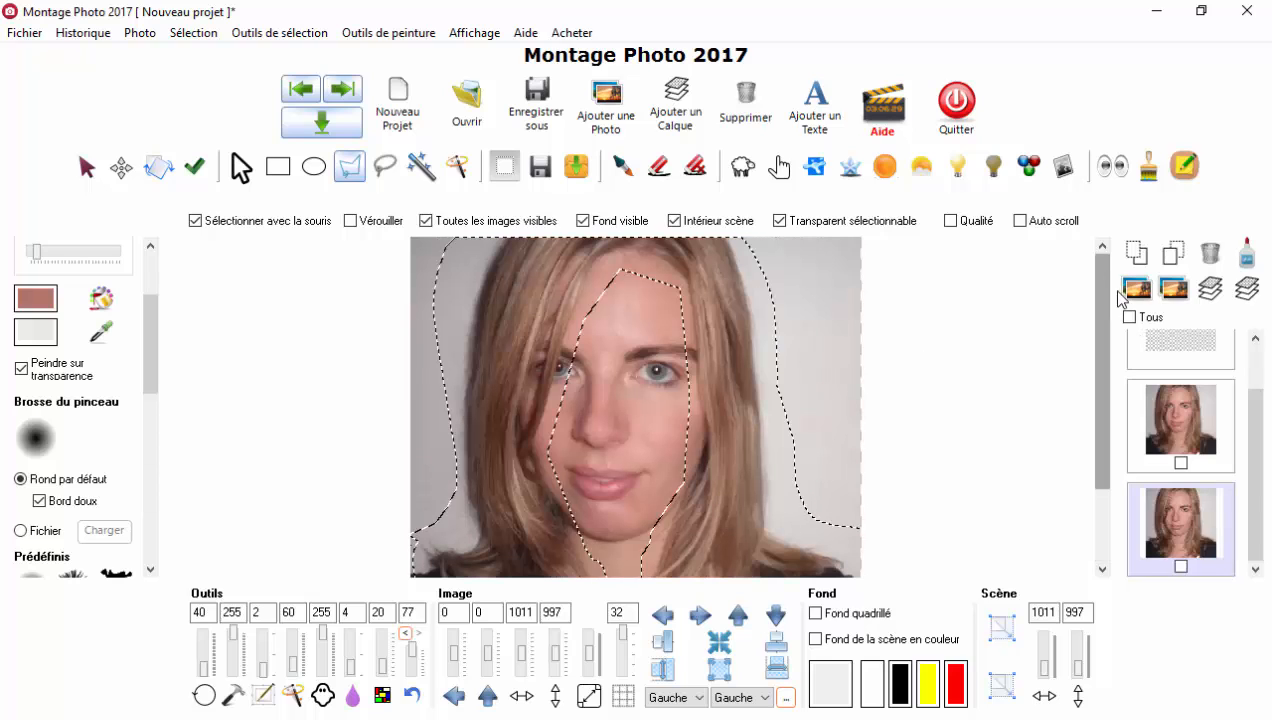
Choose the brightening brush and set its size to 250 and strength to 160
{"action": "left_click", "coordinate": [893, 175]}
{"action": "double_click", "coordinate": [201, 614]}
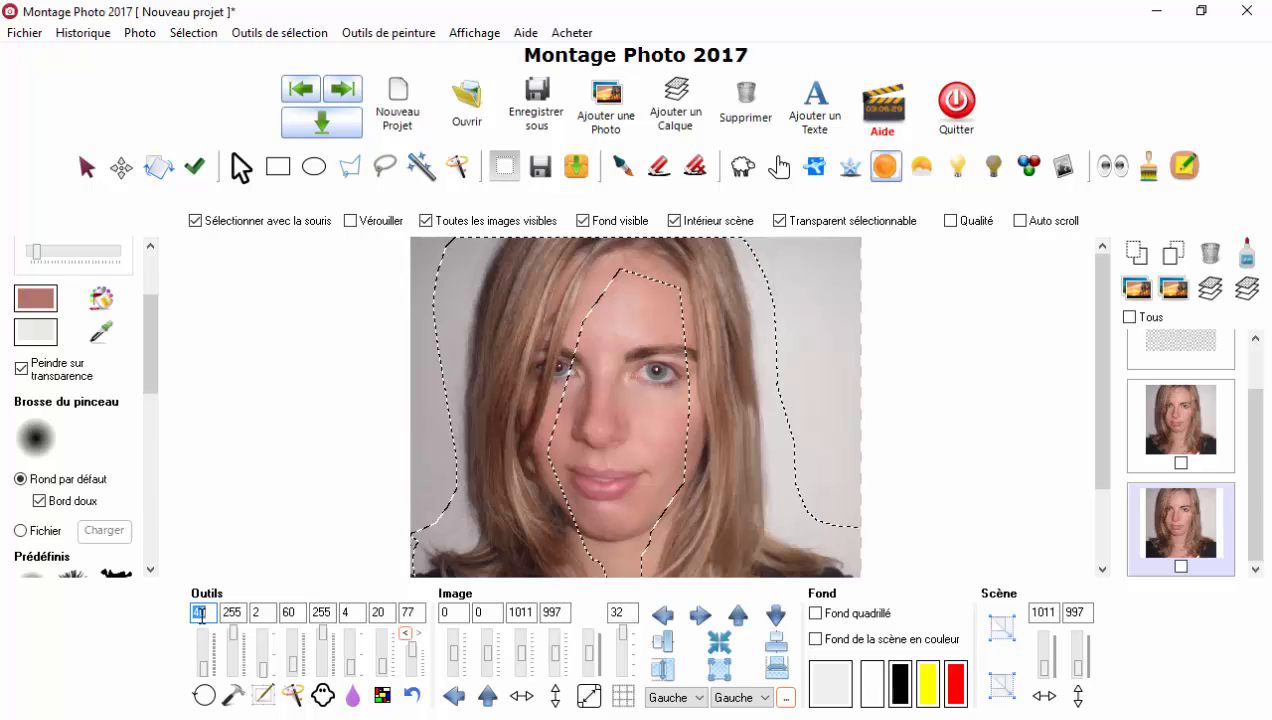
{"action": "type", "text": "250"}
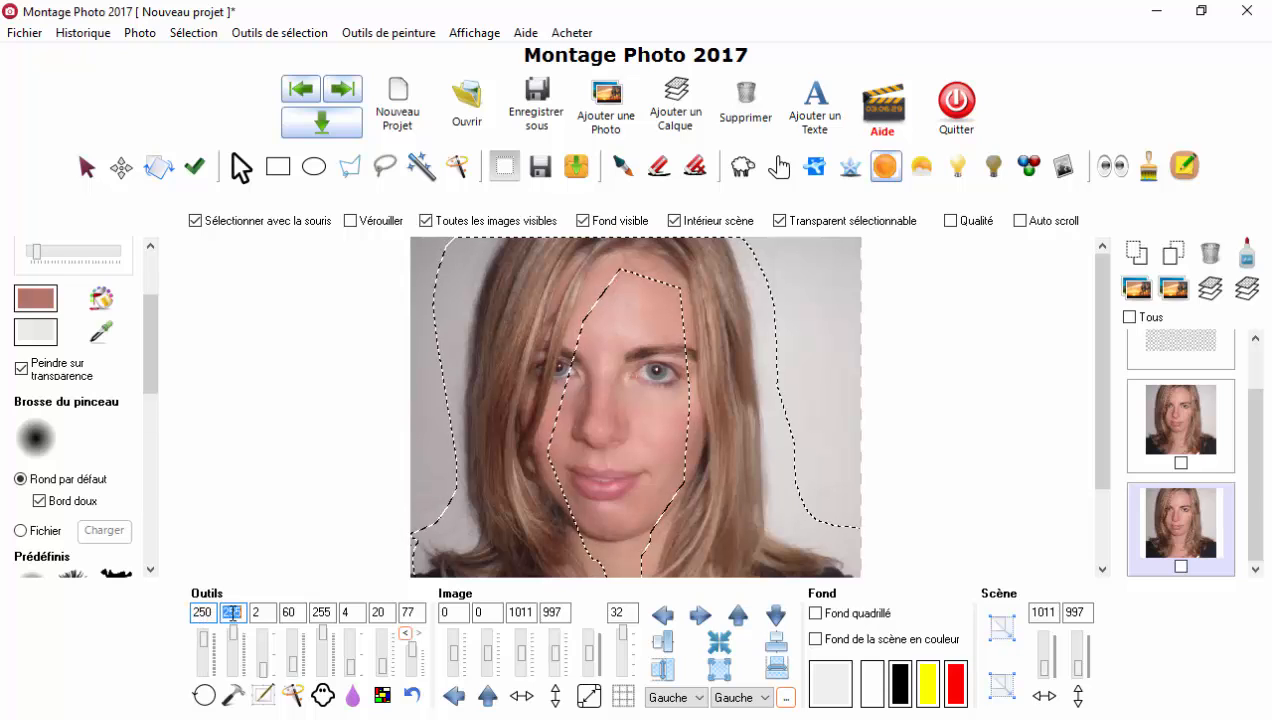
{"action": "left_click", "coordinate": [236, 613]}
{"action": "type", "text": "160"}
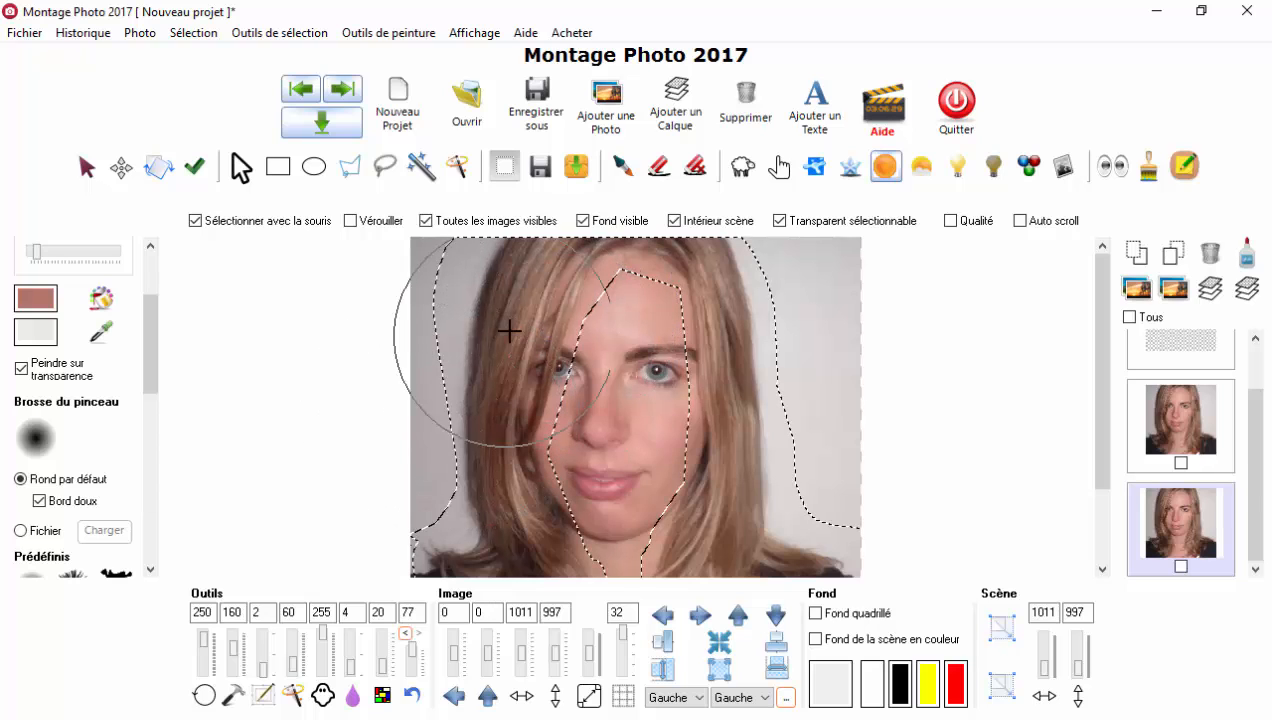
Try brightening the selected hair from the crown down to the ends, and undo both brush passes
{"action": "mouse_move", "coordinate": [504, 544]}
{"action": "left_mouse_down"}
{"action": "mouse_move", "coordinate": [520, 545]}
{"action": "mouse_move", "coordinate": [488, 559]}
{"action": "left_mouse_up"}
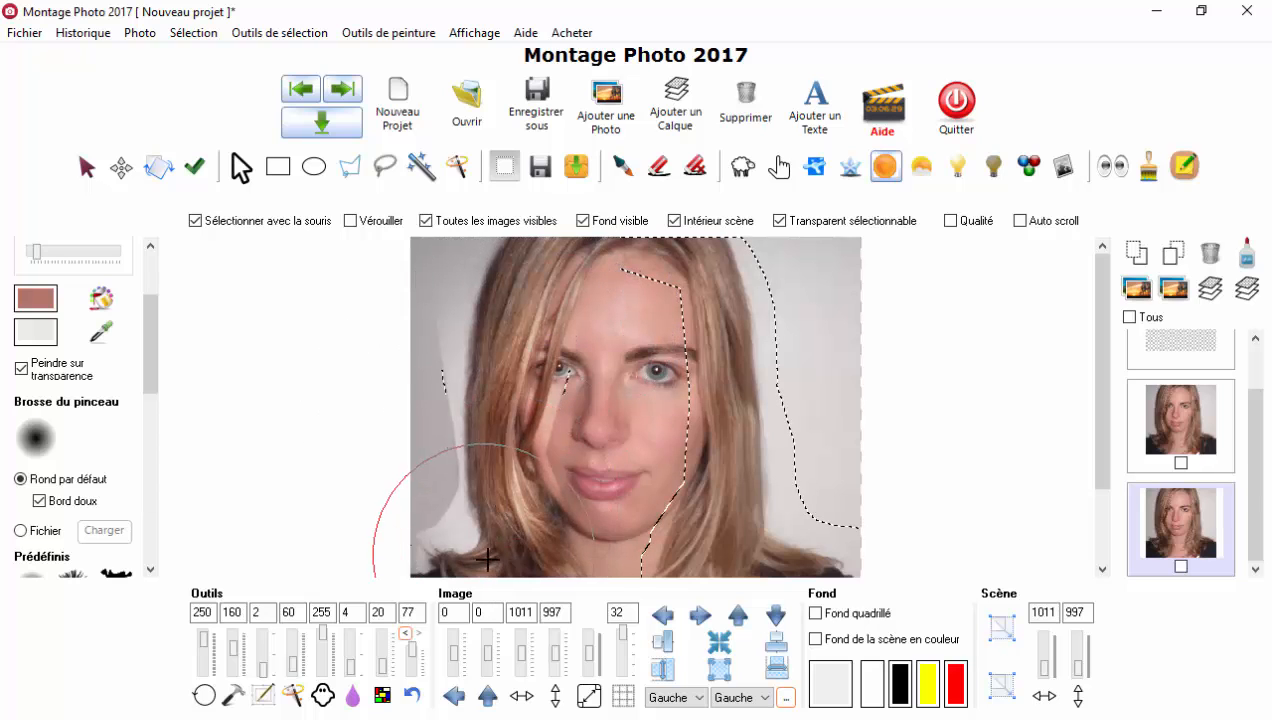
{"action": "mouse_move", "coordinate": [495, 276]}
{"action": "left_mouse_down"}
{"action": "mouse_move", "coordinate": [741, 315]}
{"action": "mouse_move", "coordinate": [724, 504]}
{"action": "mouse_move", "coordinate": [755, 592]}
{"action": "mouse_move", "coordinate": [846, 582]}
{"action": "mouse_move", "coordinate": [756, 549]}
{"action": "mouse_move", "coordinate": [781, 571]}
{"action": "mouse_move", "coordinate": [445, 544]}
{"action": "mouse_move", "coordinate": [419, 510]}
{"action": "mouse_move", "coordinate": [498, 546]}
{"action": "left_mouse_up"}
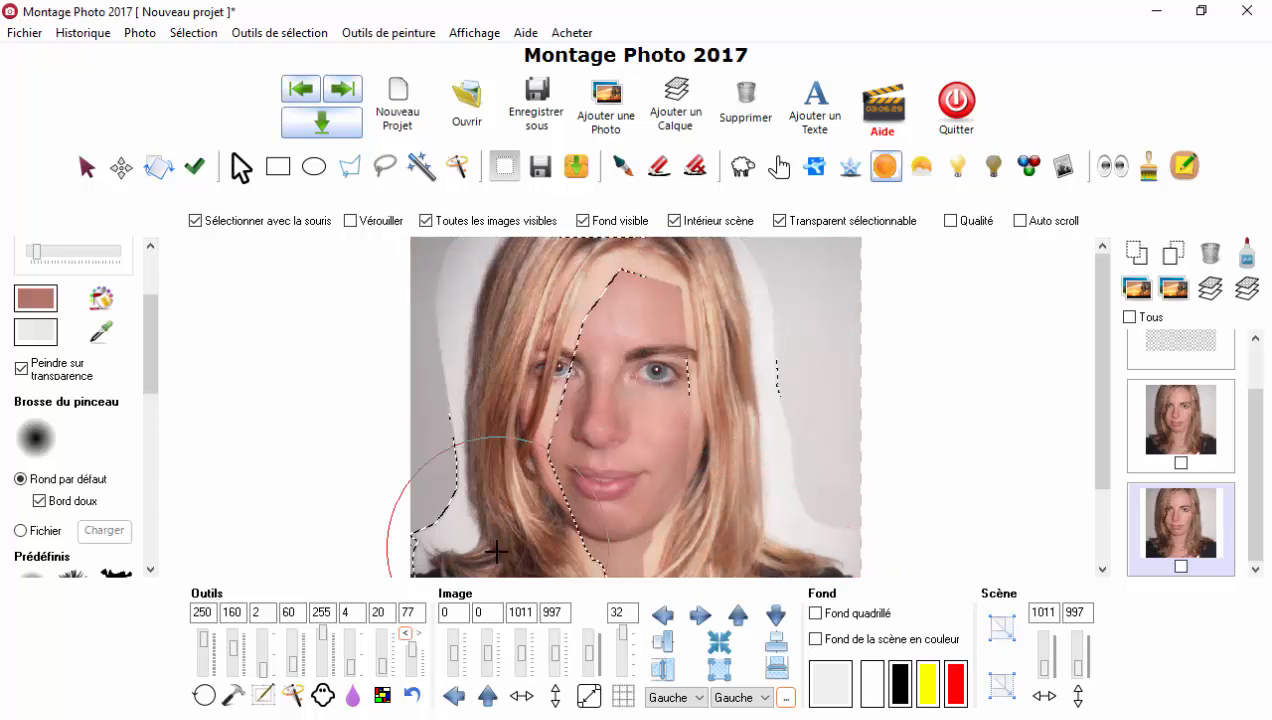
{"action": "left_click", "coordinate": [1102, 511]}
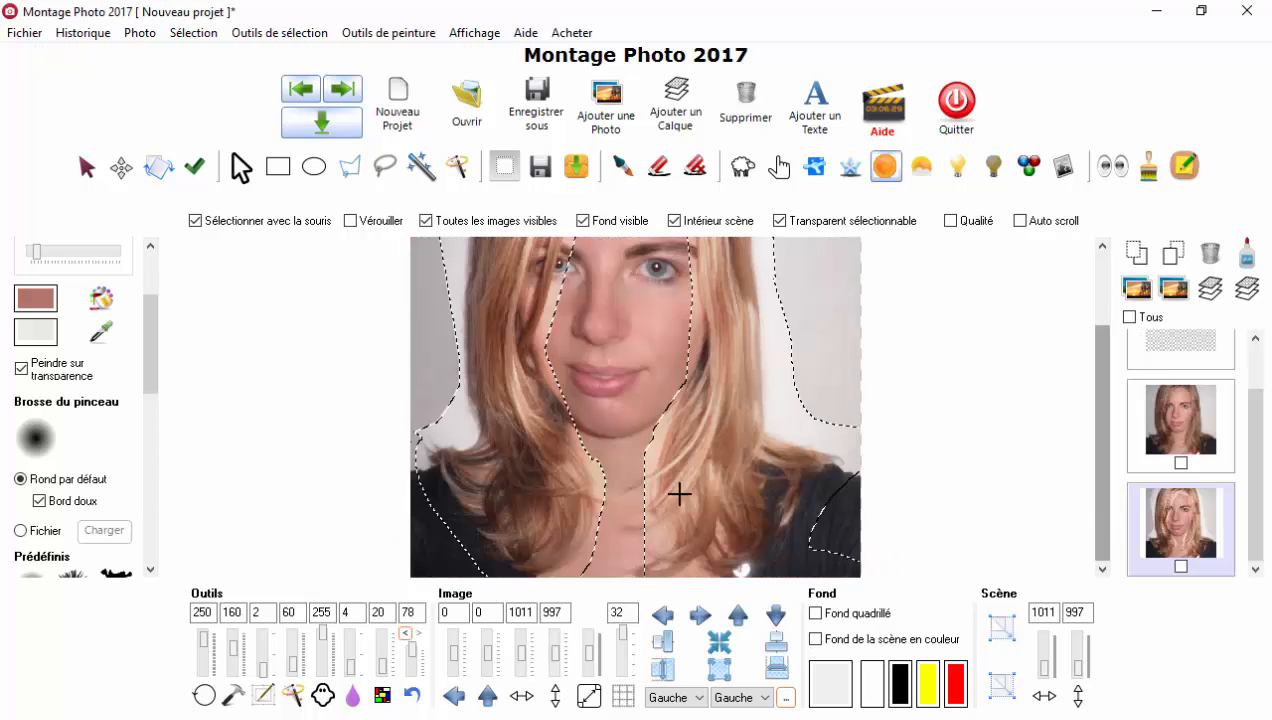
{"action": "mouse_move", "coordinate": [551, 528]}
{"action": "left_mouse_down"}
{"action": "mouse_move", "coordinate": [483, 312]}
{"action": "mouse_move", "coordinate": [486, 221]}
{"action": "mouse_move", "coordinate": [486, 373]}
{"action": "left_mouse_up"}
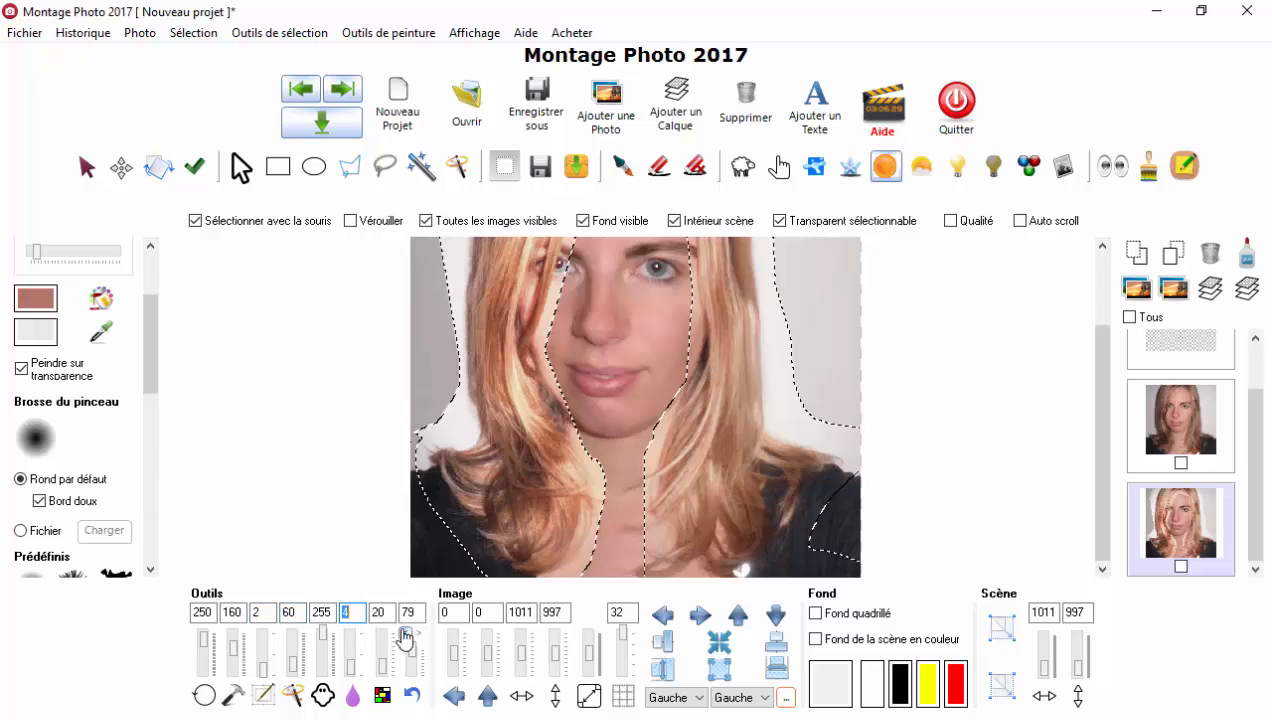
{"action": "left_click", "coordinate": [406, 634]}
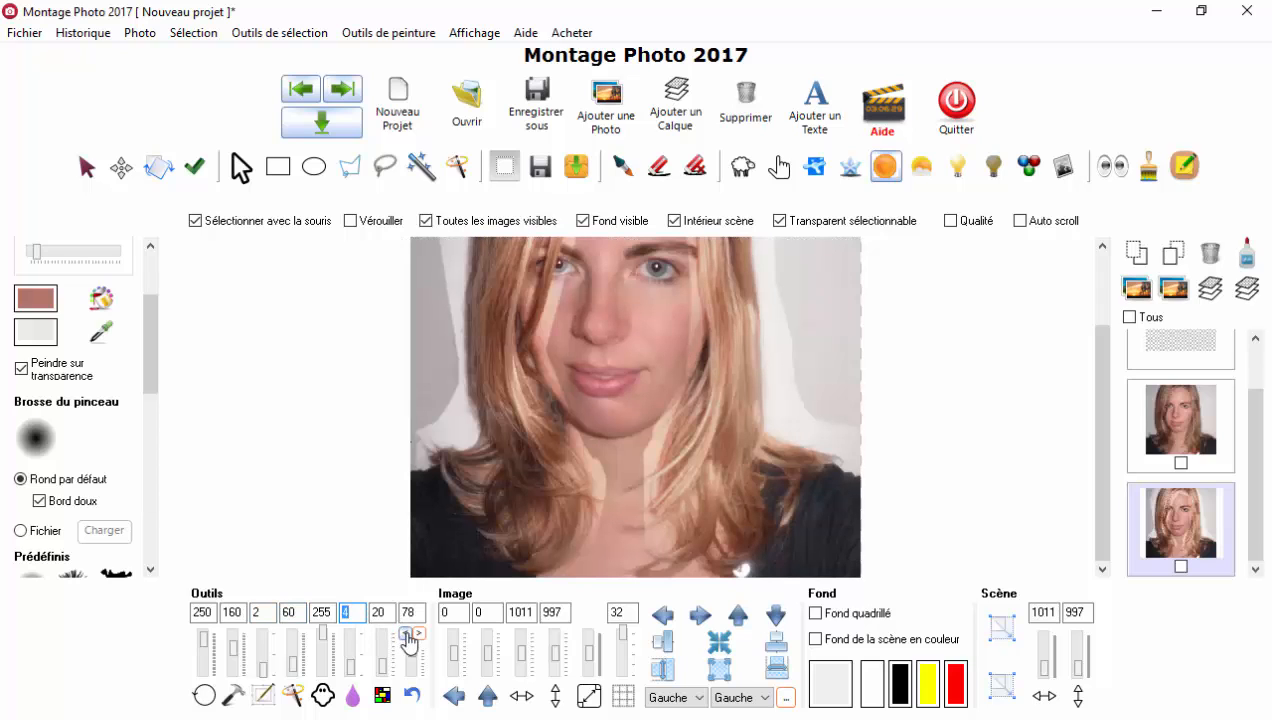
{"action": "left_click", "coordinate": [406, 633]}
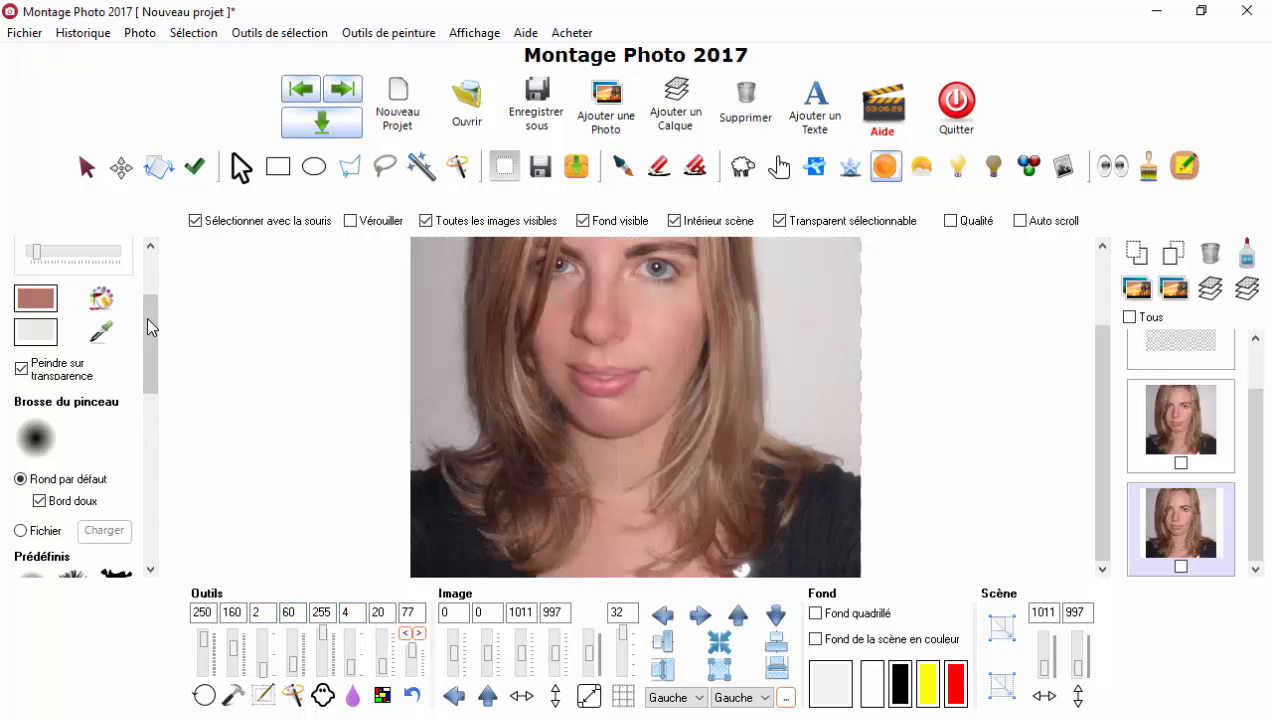
Restore the last selection and brighten the hair on both sides of the face at strength 160
{"action": "left_click_drag", "start_coordinate": [146, 316], "coordinate": [149, 270]}
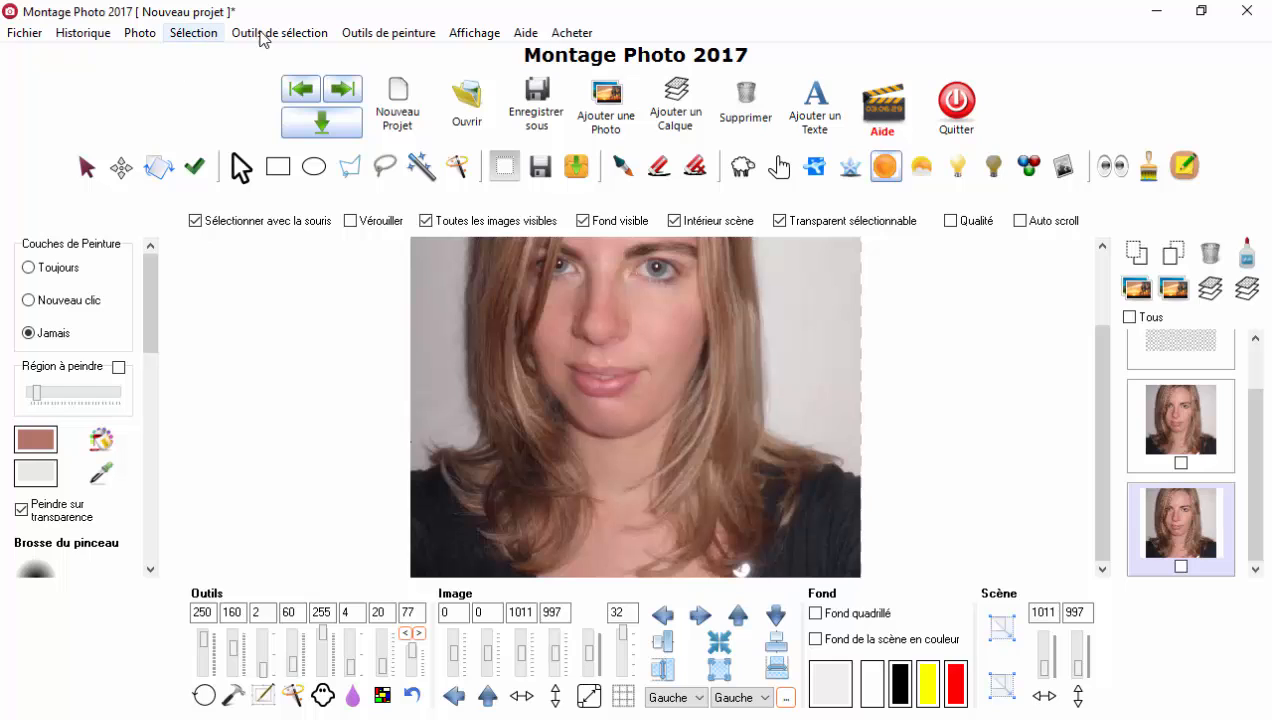
{"action": "left_click", "coordinate": [193, 40]}
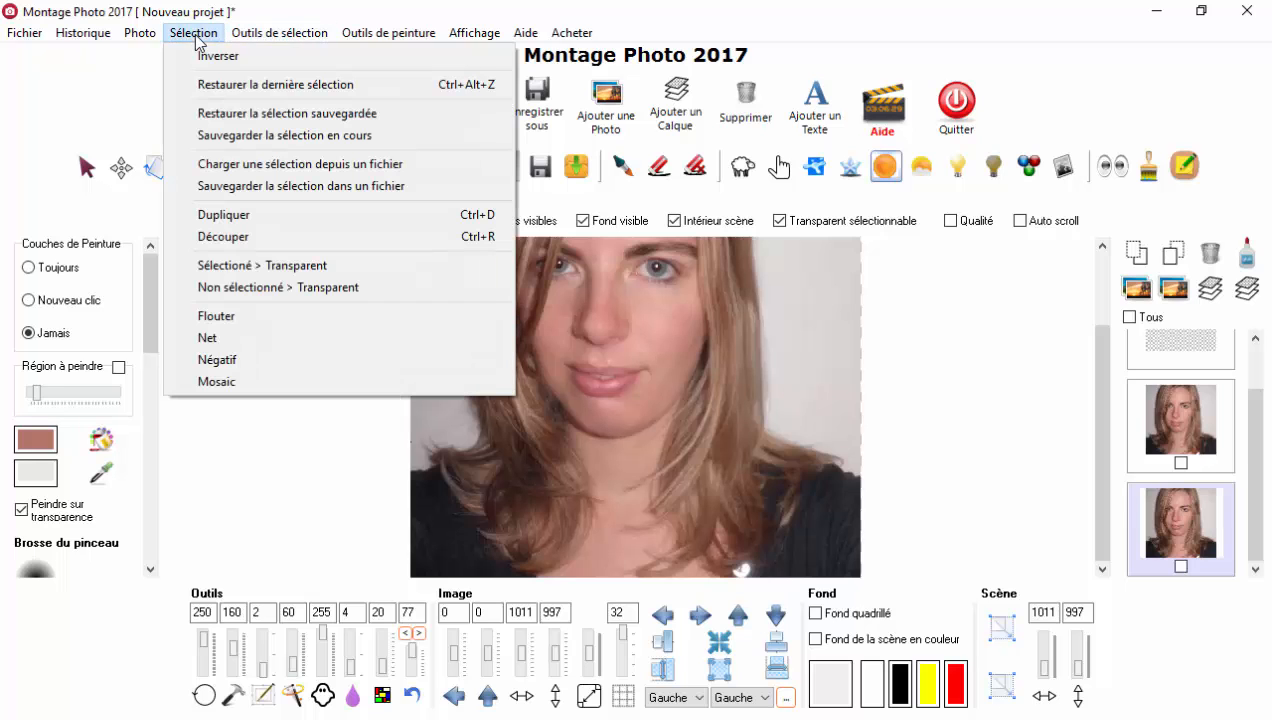
{"action": "left_click", "coordinate": [232, 84]}
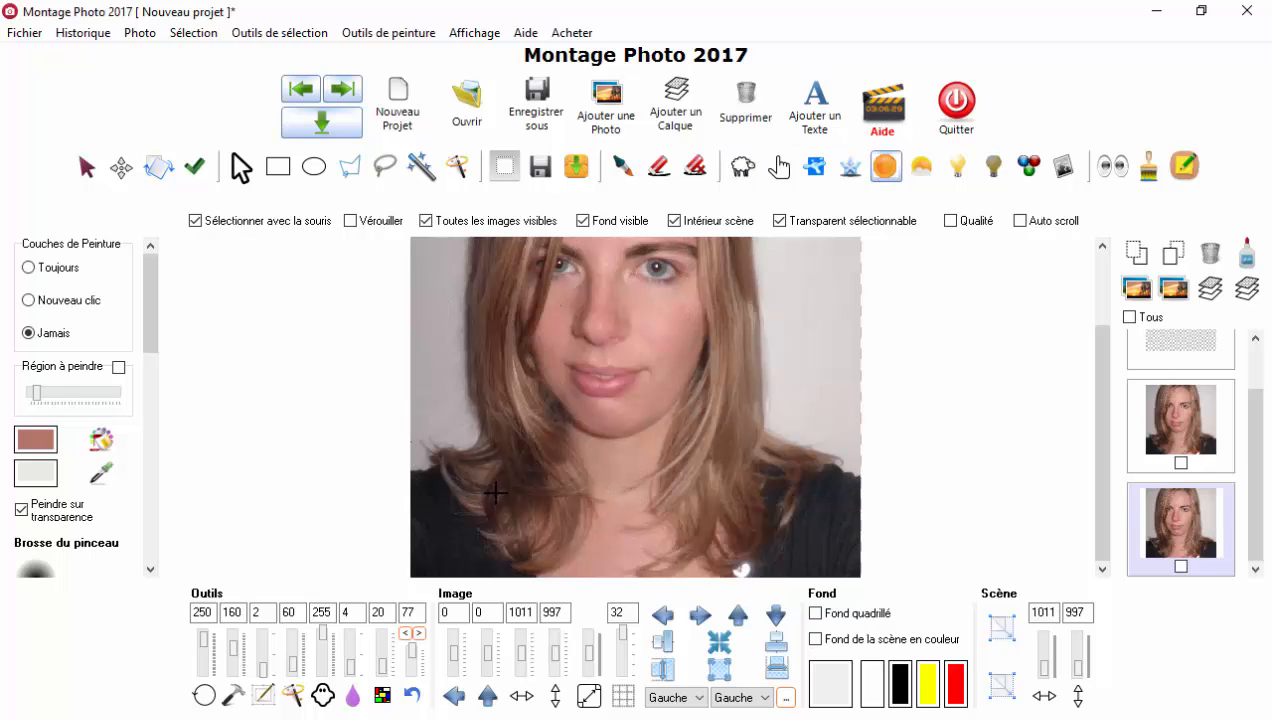
{"action": "mouse_move", "coordinate": [487, 310]}
{"action": "left_mouse_down"}
{"action": "mouse_move", "coordinate": [497, 300]}
{"action": "mouse_move", "coordinate": [517, 534]}
{"action": "mouse_move", "coordinate": [557, 525]}
{"action": "mouse_move", "coordinate": [521, 479]}
{"action": "mouse_move", "coordinate": [514, 261]}
{"action": "mouse_move", "coordinate": [698, 256]}
{"action": "mouse_move", "coordinate": [738, 351]}
{"action": "mouse_move", "coordinate": [707, 485]}
{"action": "mouse_move", "coordinate": [727, 576]}
{"action": "mouse_move", "coordinate": [747, 273]}
{"action": "mouse_move", "coordinate": [752, 462]}
{"action": "mouse_move", "coordinate": [690, 514]}
{"action": "mouse_move", "coordinate": [454, 219]}
{"action": "mouse_move", "coordinate": [500, 329]}
{"action": "mouse_move", "coordinate": [600, 340]}
{"action": "left_mouse_up"}
{"action": "left_click", "coordinate": [1101, 290]}
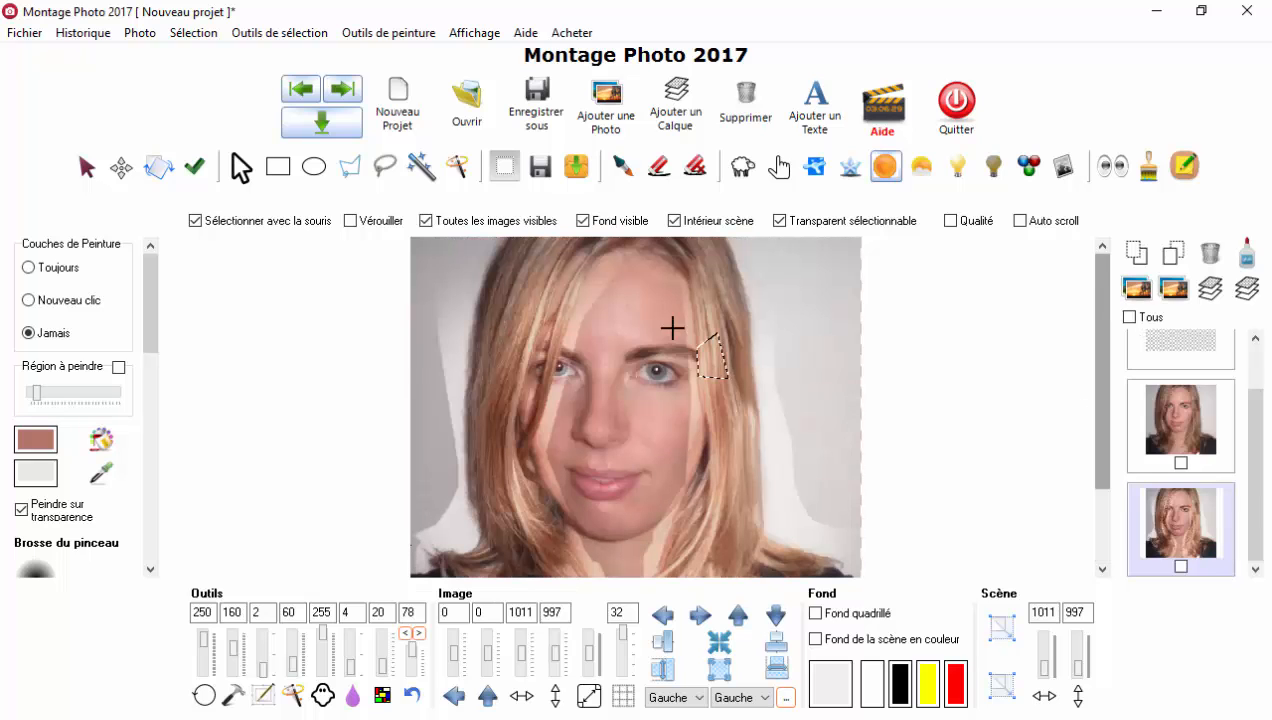
{"action": "mouse_move", "coordinate": [516, 351]}
{"action": "left_mouse_down"}
{"action": "mouse_move", "coordinate": [514, 311]}
{"action": "mouse_move", "coordinate": [556, 242]}
{"action": "mouse_move", "coordinate": [495, 402]}
{"action": "mouse_move", "coordinate": [579, 263]}
{"action": "mouse_move", "coordinate": [685, 246]}
{"action": "mouse_move", "coordinate": [721, 346]}
{"action": "mouse_move", "coordinate": [724, 408]}
{"action": "mouse_move", "coordinate": [710, 228]}
{"action": "left_mouse_up"}
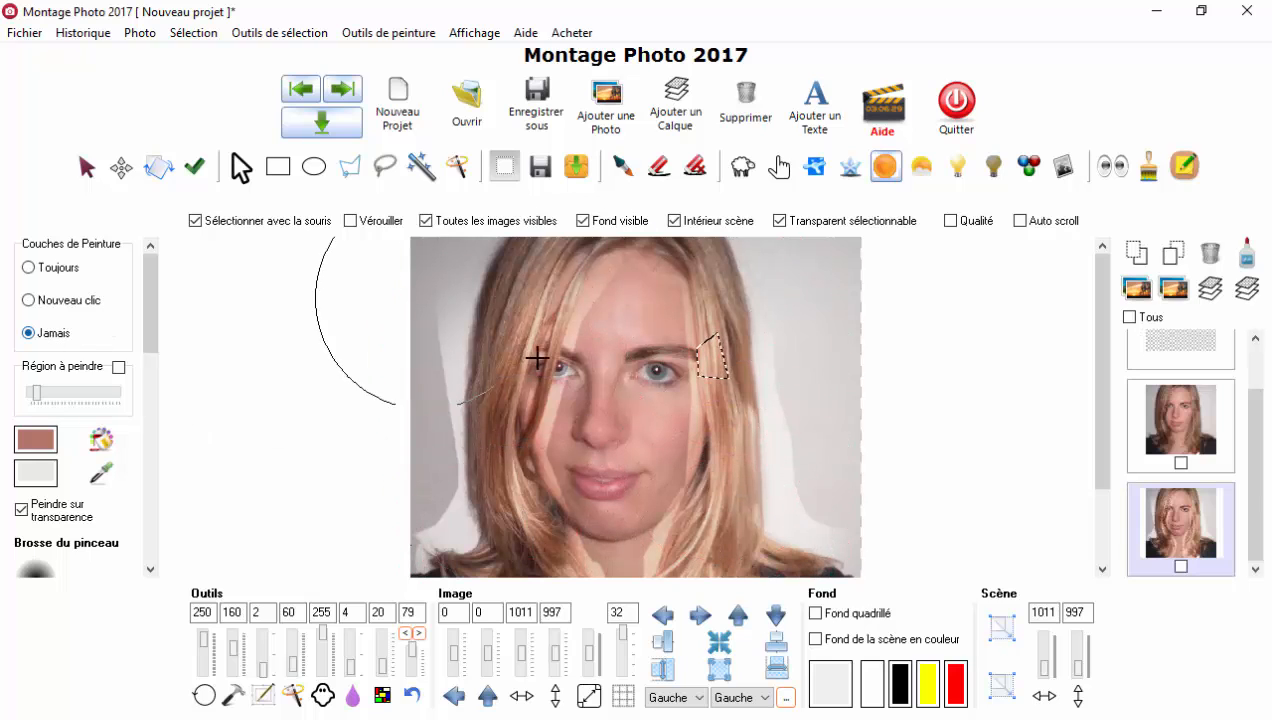
Set the tool strength to 180, try further brightening passes over the hair, and undo the unwanted ones
{"action": "scroll", "coordinate": [631, 424], "scroll_direction": "down", "scroll_amount": 3}
{"action": "scroll", "coordinate": [594, 481], "scroll_direction": "up", "scroll_amount": 2}
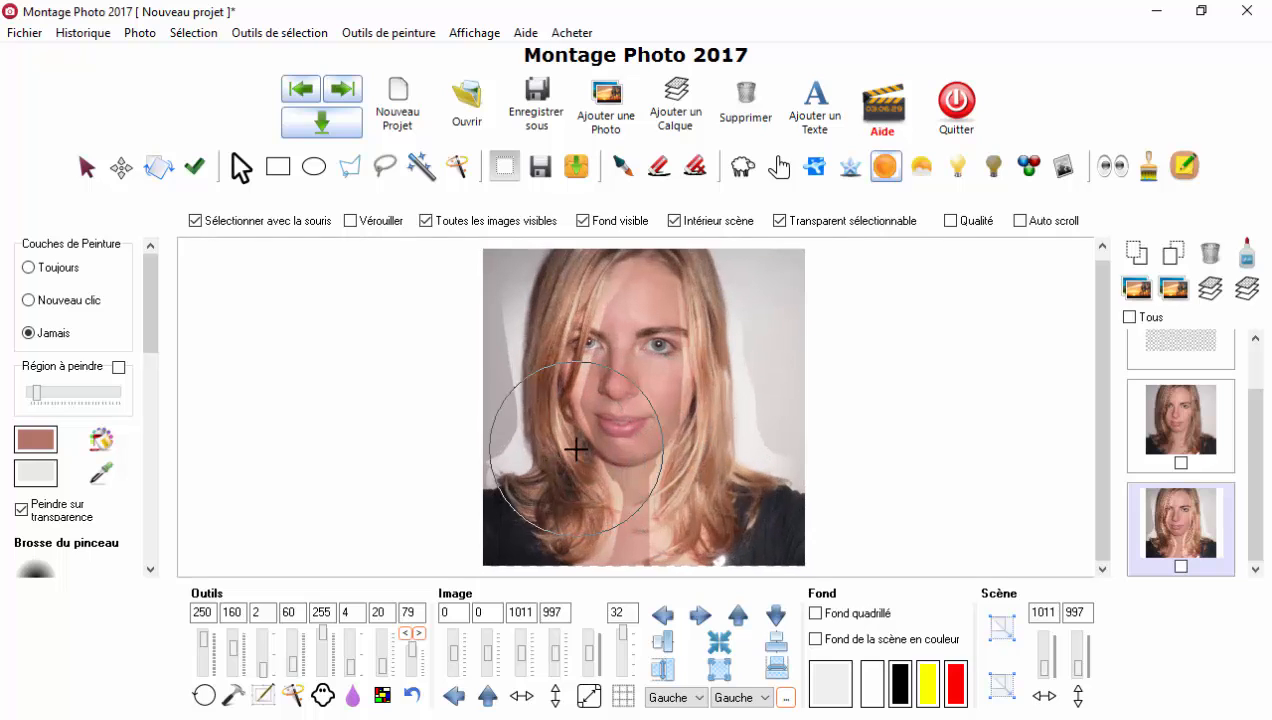
{"action": "double_click", "coordinate": [232, 614]}
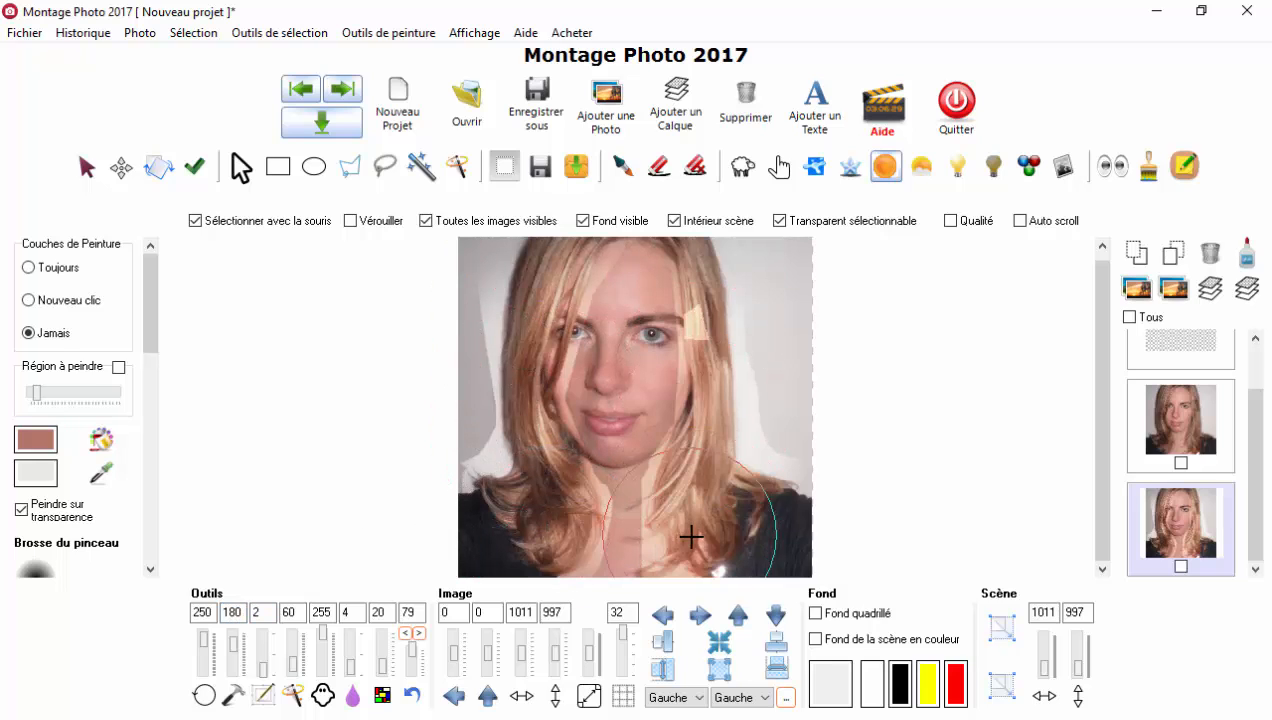
{"action": "left_click_drag", "start_coordinate": [721, 531], "coordinate": [690, 514]}
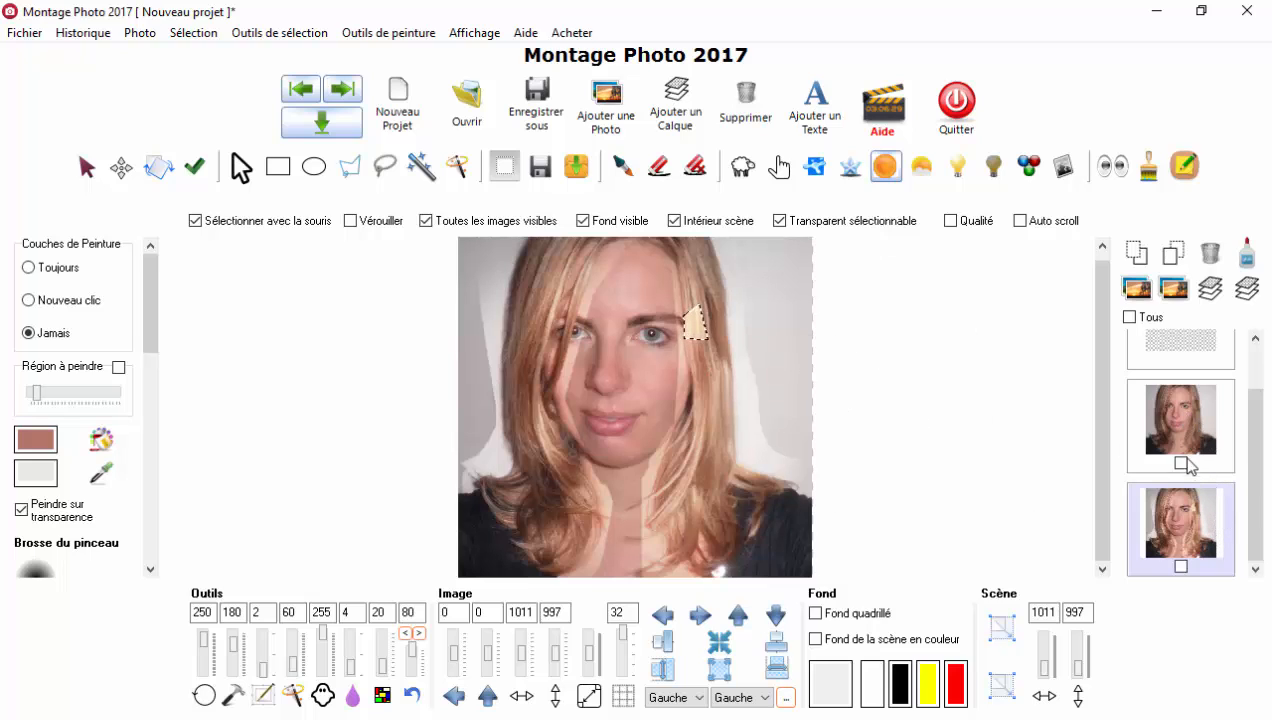
{"action": "double_click", "coordinate": [532, 617]}
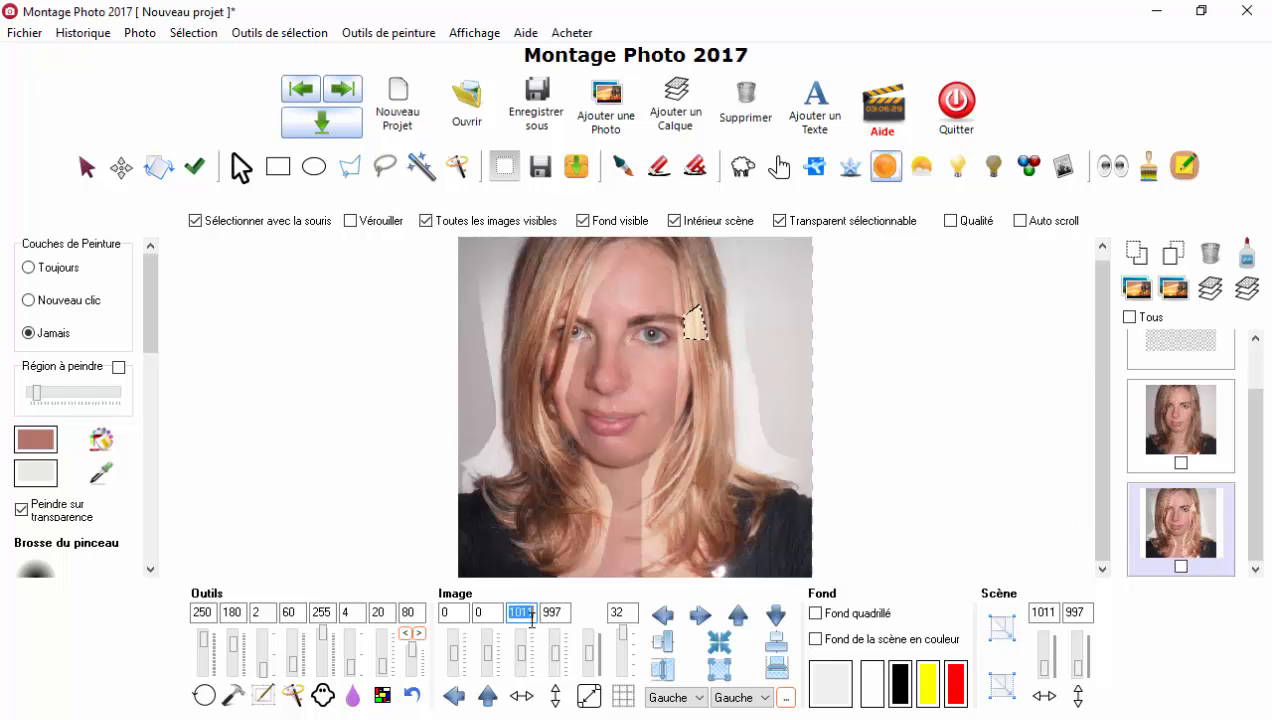
{"action": "left_click", "coordinate": [406, 633]}
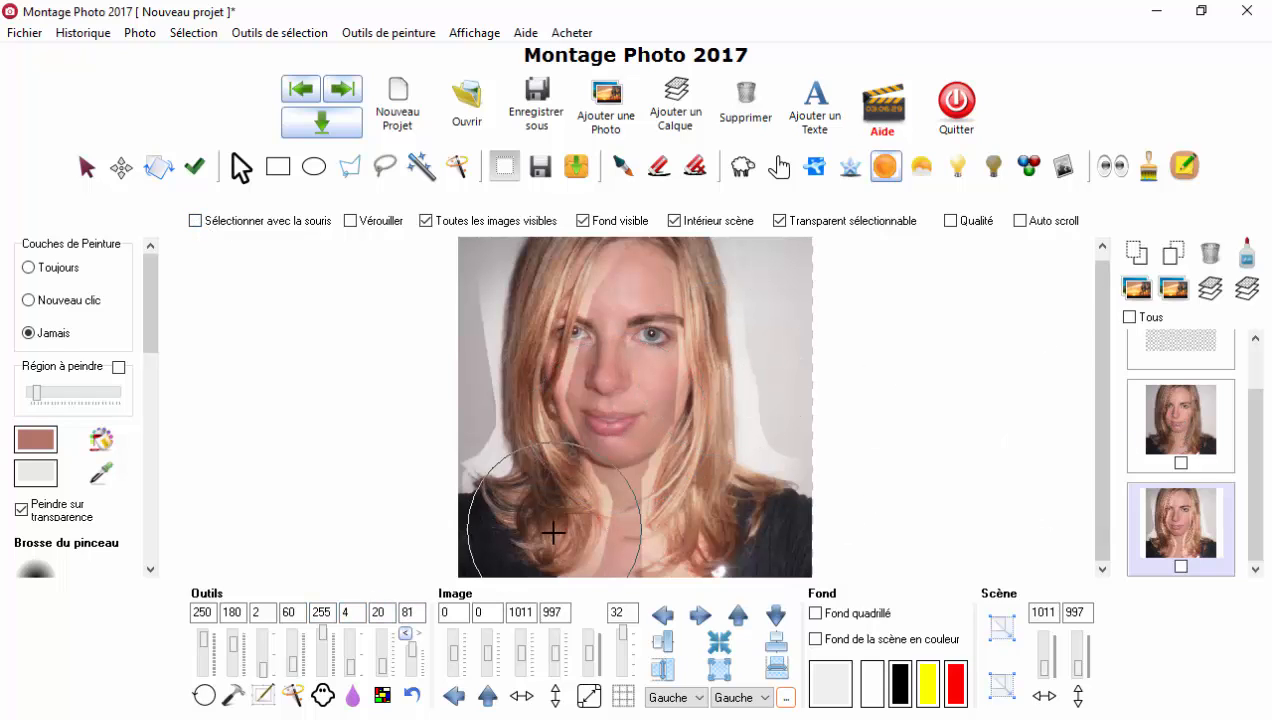
{"action": "mouse_move", "coordinate": [549, 522]}
{"action": "left_mouse_down"}
{"action": "mouse_move", "coordinate": [524, 429]}
{"action": "mouse_move", "coordinate": [530, 354]}
{"action": "mouse_move", "coordinate": [600, 240]}
{"action": "mouse_move", "coordinate": [670, 241]}
{"action": "mouse_move", "coordinate": [517, 562]}
{"action": "left_mouse_up"}
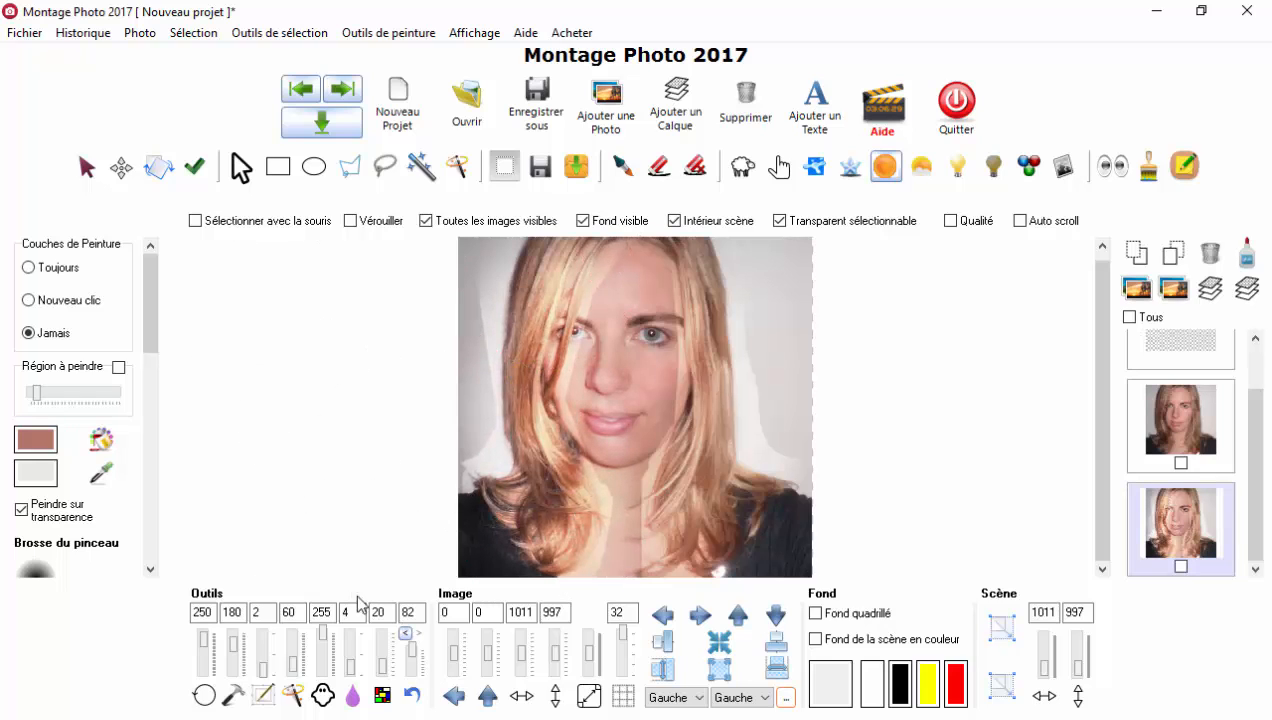
{"action": "left_click", "coordinate": [406, 634]}
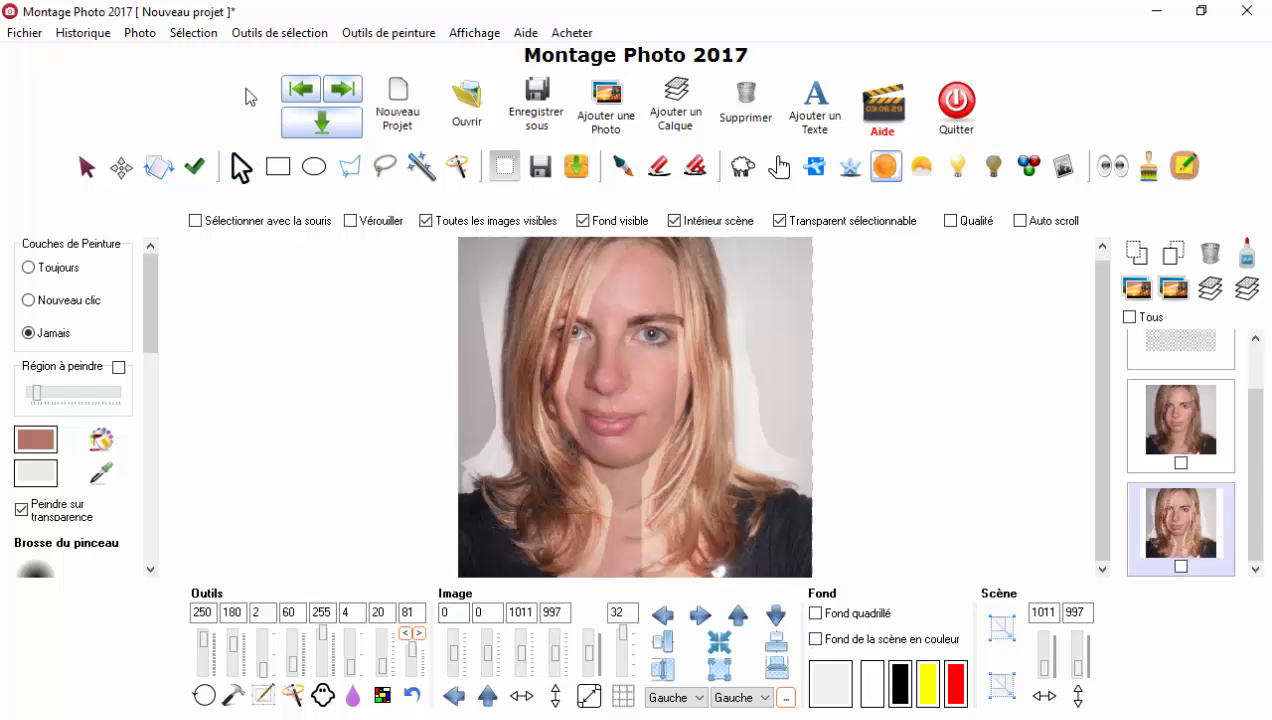
Restore the last selection outlining the hair and brighten all the selected hair at strength 180
{"action": "left_click", "coordinate": [193, 32]}
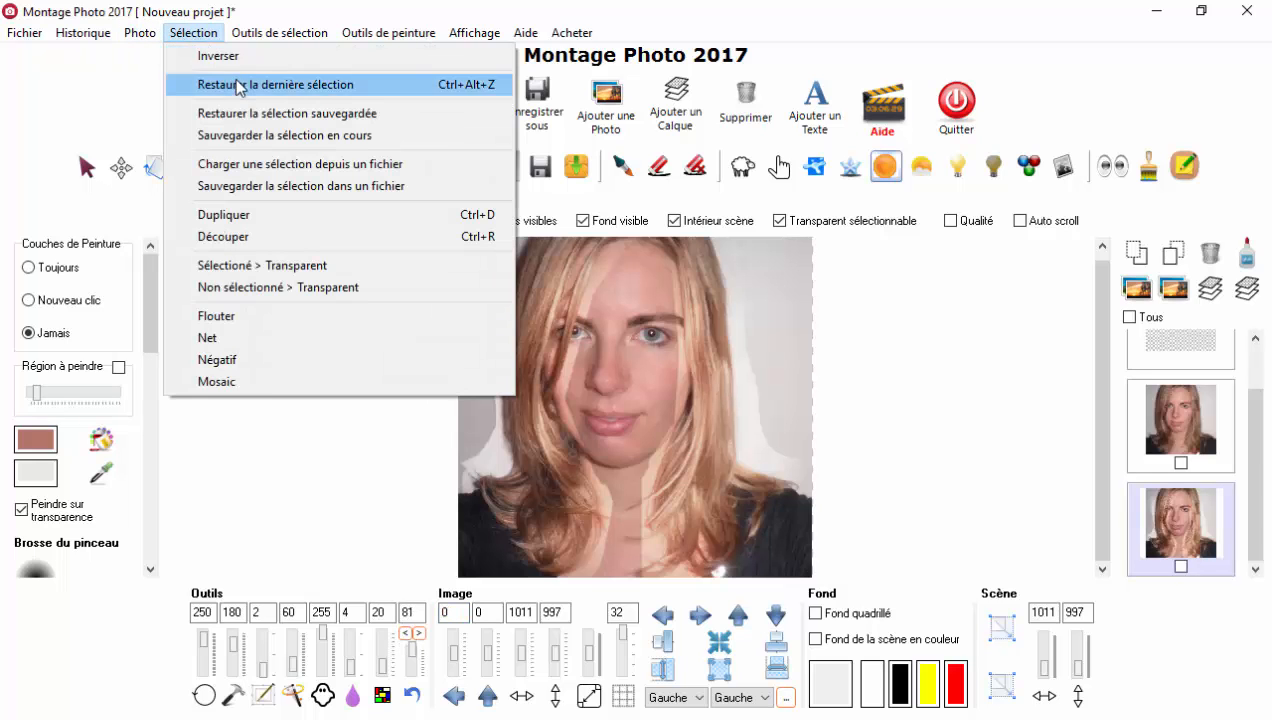
{"action": "left_click", "coordinate": [215, 82]}
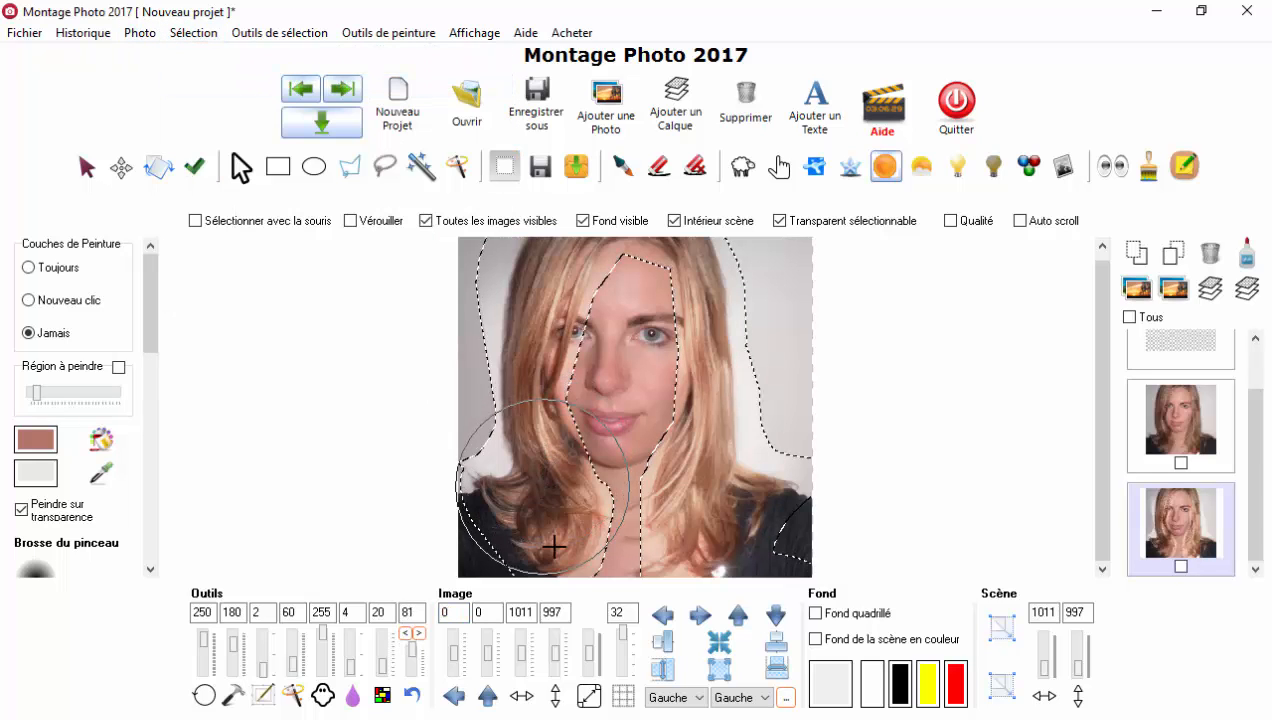
{"action": "mouse_move", "coordinate": [554, 547]}
{"action": "left_mouse_down"}
{"action": "mouse_move", "coordinate": [536, 509]}
{"action": "mouse_move", "coordinate": [543, 300]}
{"action": "mouse_move", "coordinate": [590, 231]}
{"action": "mouse_move", "coordinate": [647, 215]}
{"action": "mouse_move", "coordinate": [704, 256]}
{"action": "mouse_move", "coordinate": [706, 480]}
{"action": "mouse_move", "coordinate": [735, 535]}
{"action": "mouse_move", "coordinate": [780, 563]}
{"action": "mouse_move", "coordinate": [650, 576]}
{"action": "left_mouse_up"}
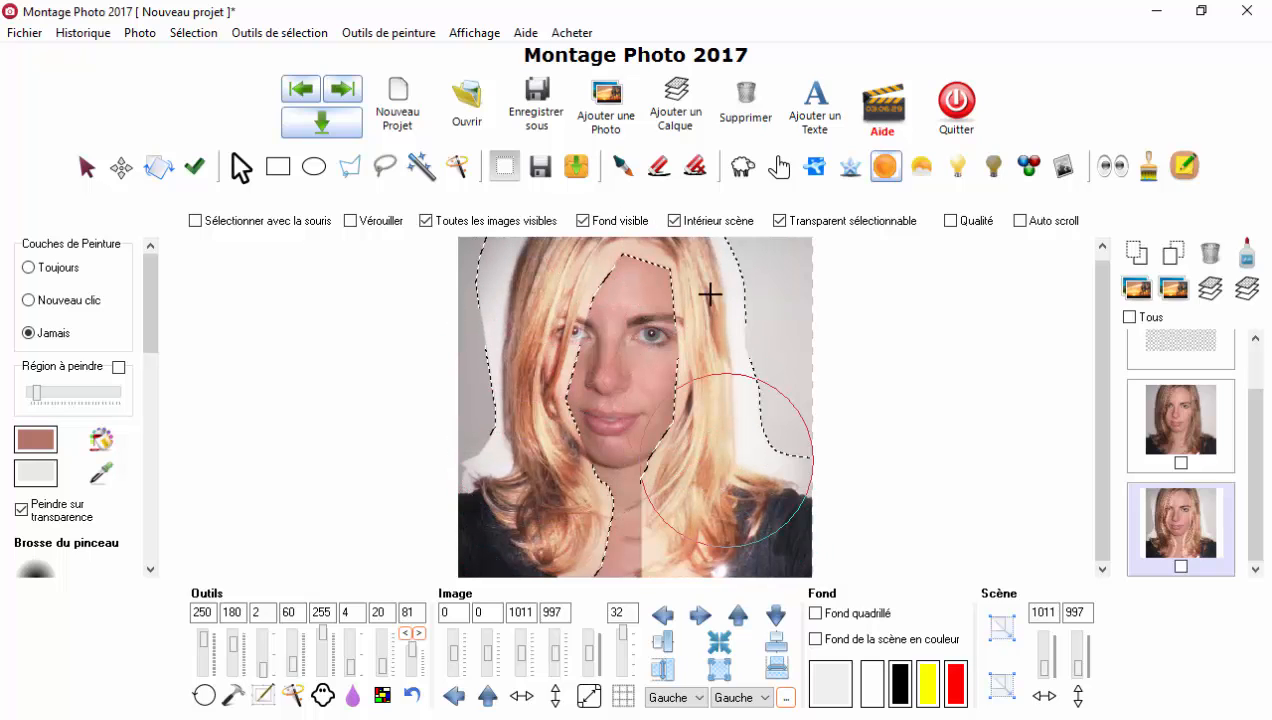
Brighten the lower-left hair ends at strength 180, then clear the selection on the duplicate layer
{"action": "left_click_drag", "start_coordinate": [525, 554], "coordinate": [568, 576]}
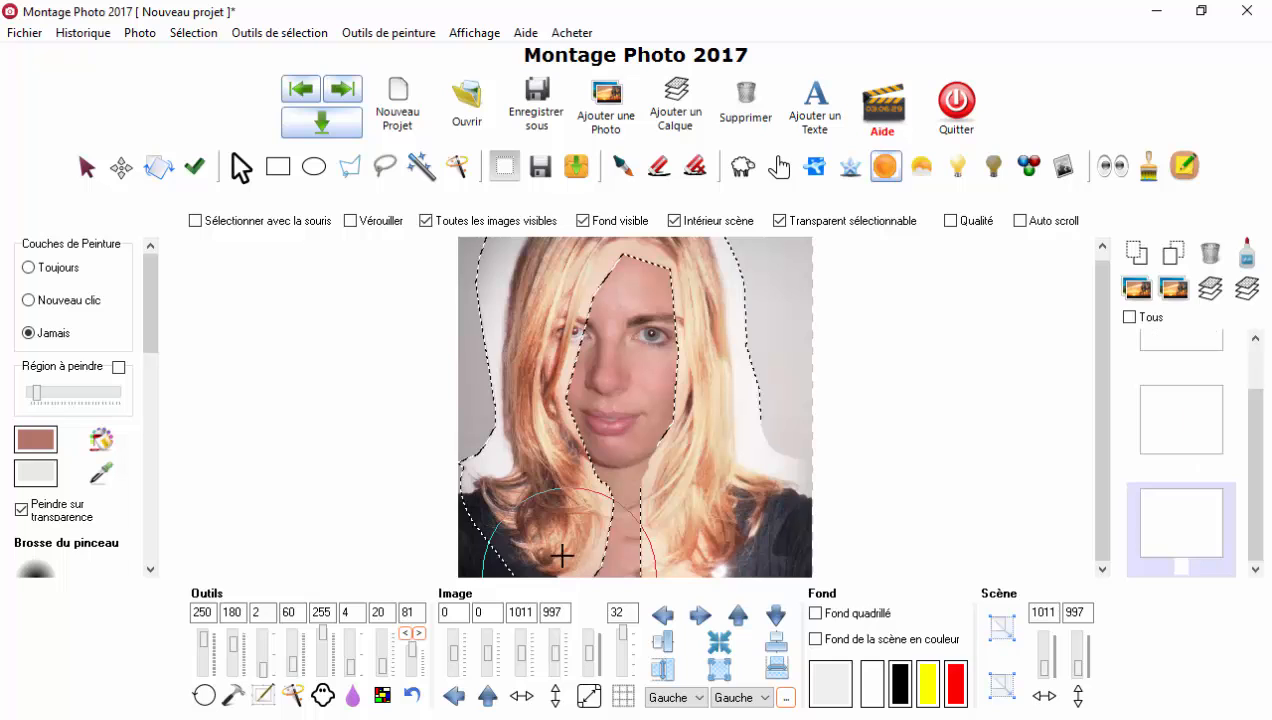
{"action": "scroll", "coordinate": [740, 389], "scroll_direction": "down", "scroll_amount": 2}
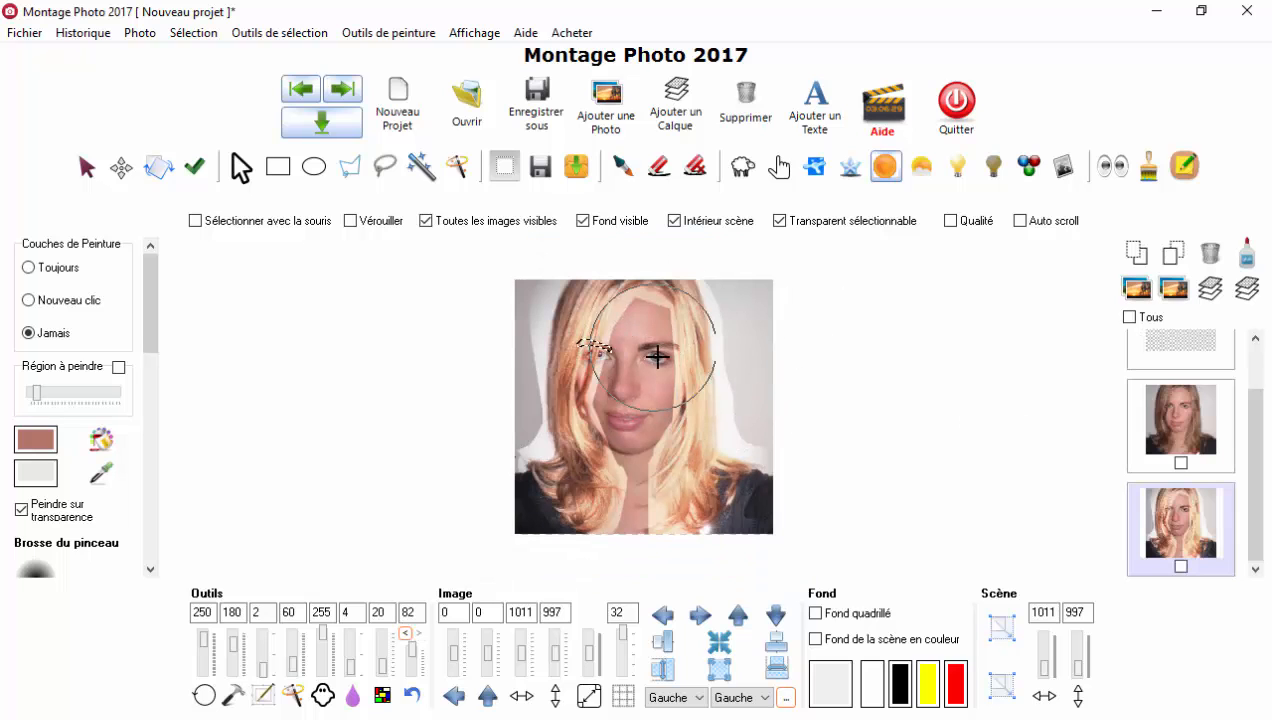
{"action": "scroll", "coordinate": [647, 363], "scroll_direction": "up", "scroll_amount": 2}
{"action": "scroll", "coordinate": [648, 355], "scroll_direction": "up", "scroll_amount": 1}
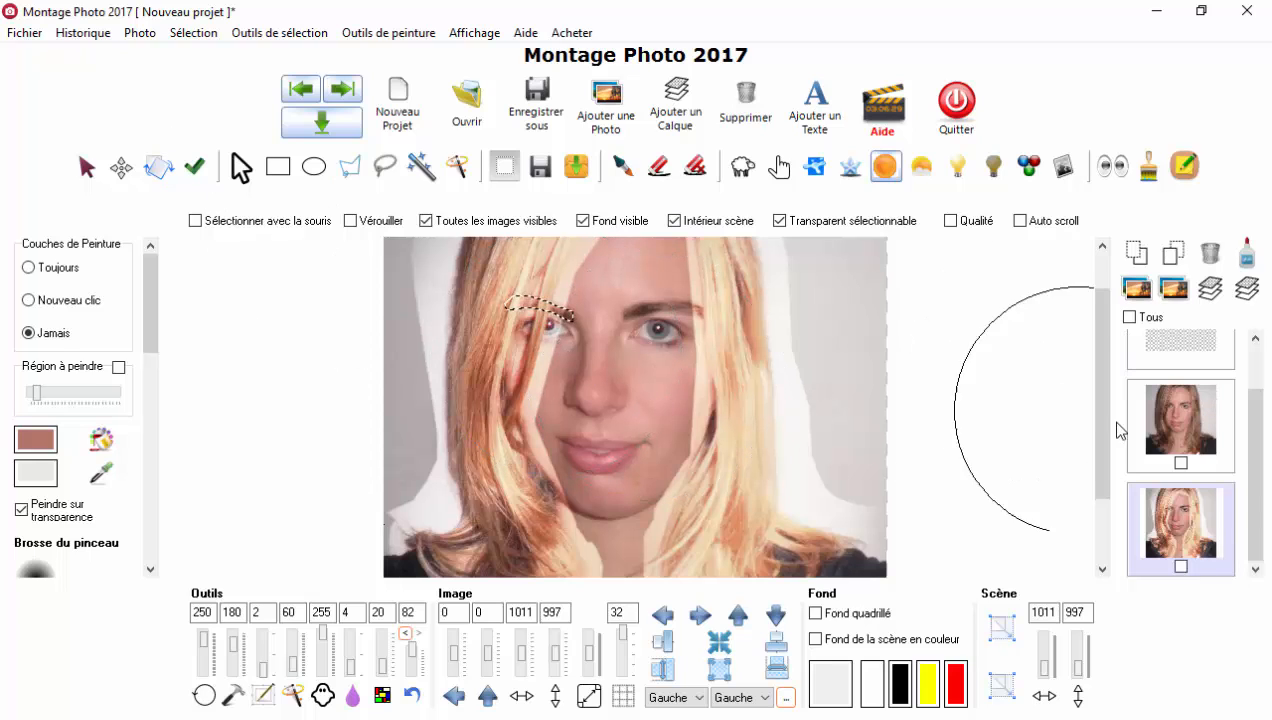
{"action": "left_click", "coordinate": [1176, 512]}
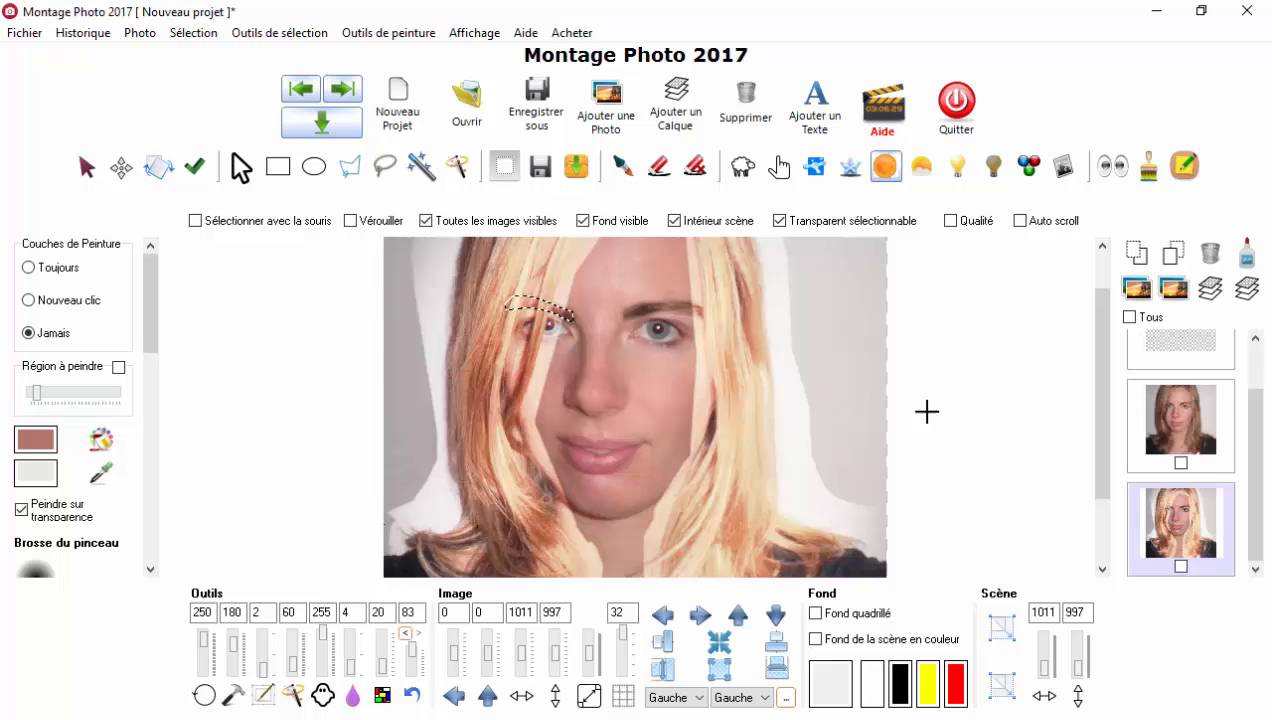
{"action": "left_click", "coordinate": [121, 170]}
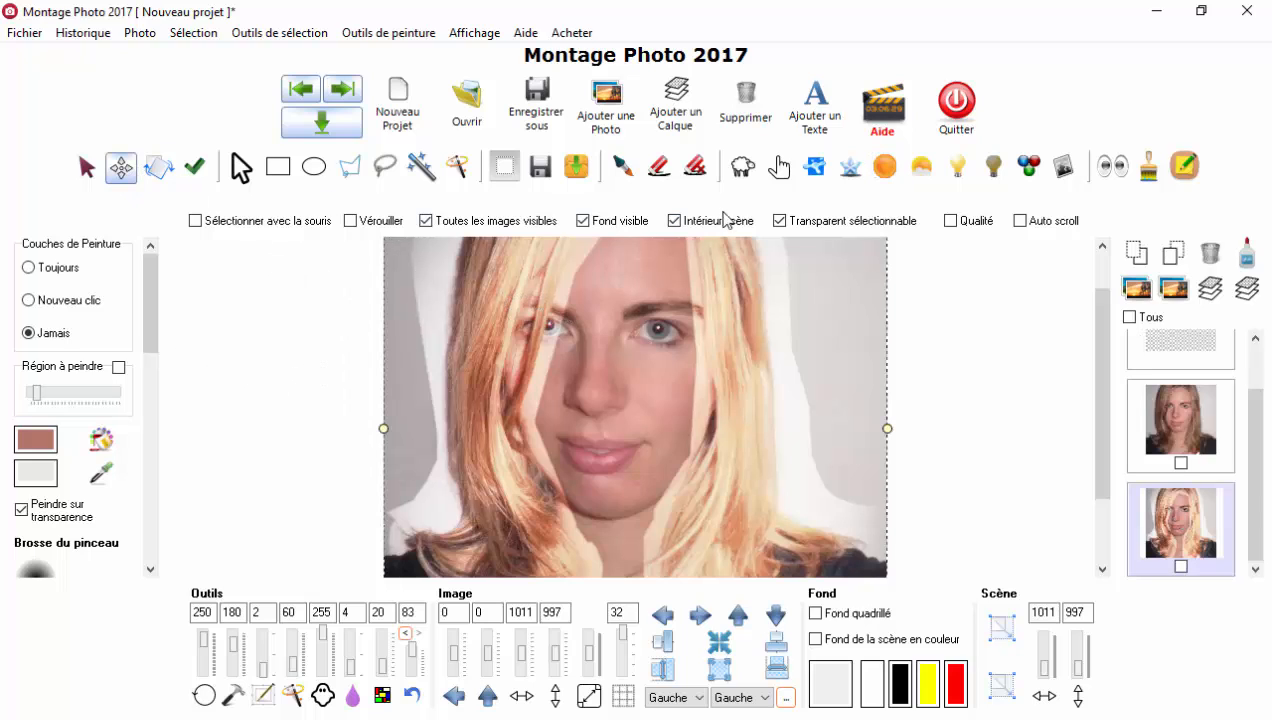
Erase the whitened background halo along both outer sides of the hair on the duplicate layer, using eraser size 60 and strength 255
{"action": "left_click", "coordinate": [659, 166]}
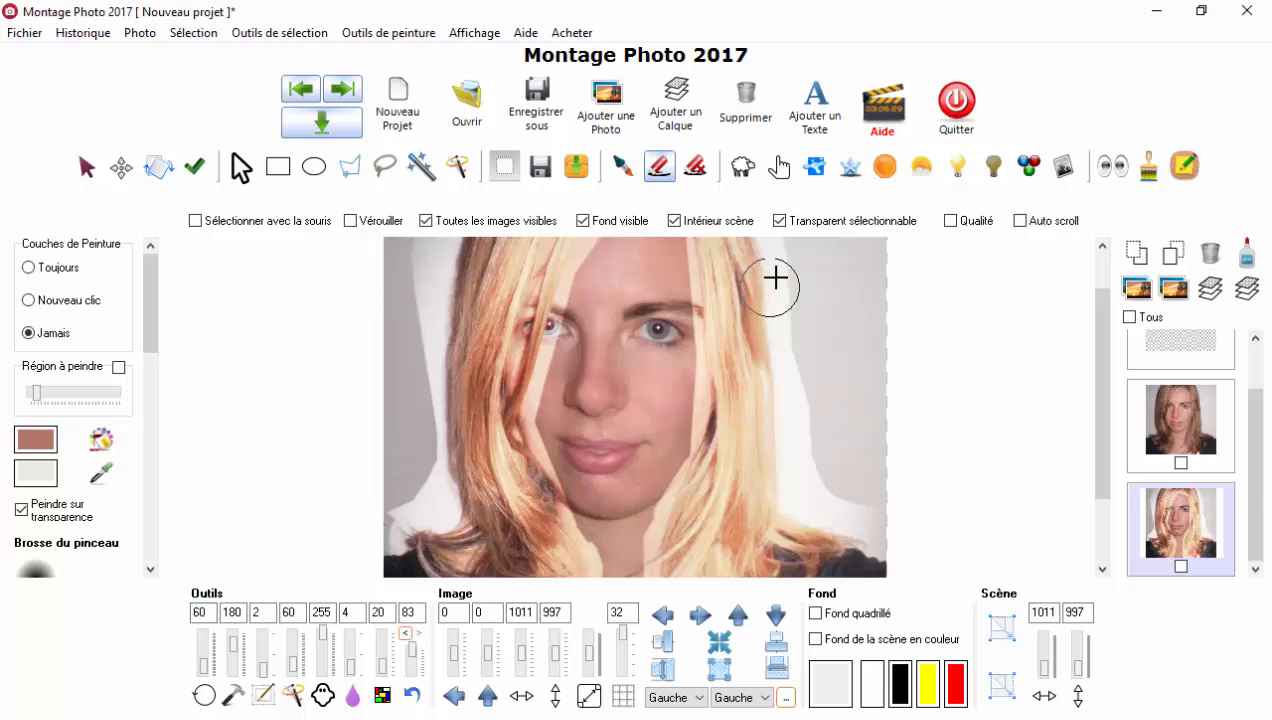
{"action": "left_click_drag", "start_coordinate": [797, 303], "coordinate": [797, 400]}
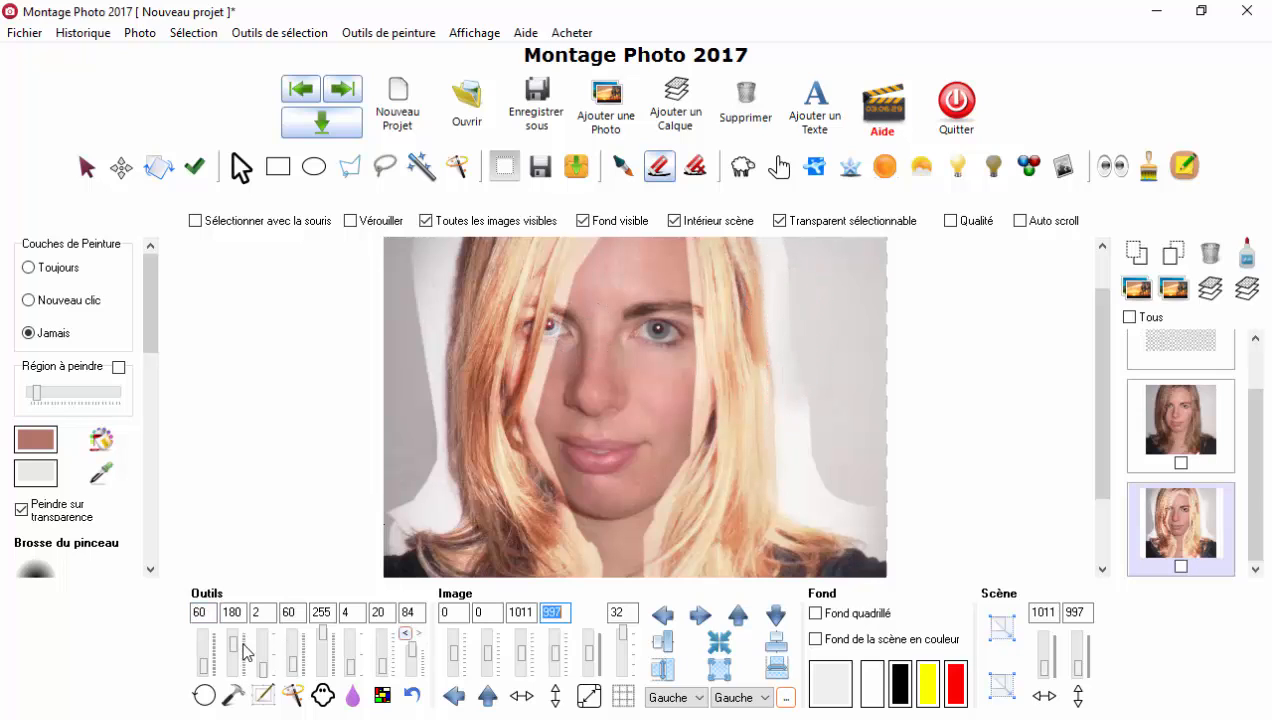
{"action": "mouse_move", "coordinate": [767, 297]}
{"action": "left_mouse_down"}
{"action": "mouse_move", "coordinate": [806, 266]}
{"action": "mouse_move", "coordinate": [790, 356]}
{"action": "mouse_move", "coordinate": [799, 496]}
{"action": "mouse_move", "coordinate": [888, 534]}
{"action": "mouse_move", "coordinate": [806, 495]}
{"action": "mouse_move", "coordinate": [840, 501]}
{"action": "mouse_move", "coordinate": [806, 454]}
{"action": "mouse_move", "coordinate": [779, 241]}
{"action": "left_mouse_up"}
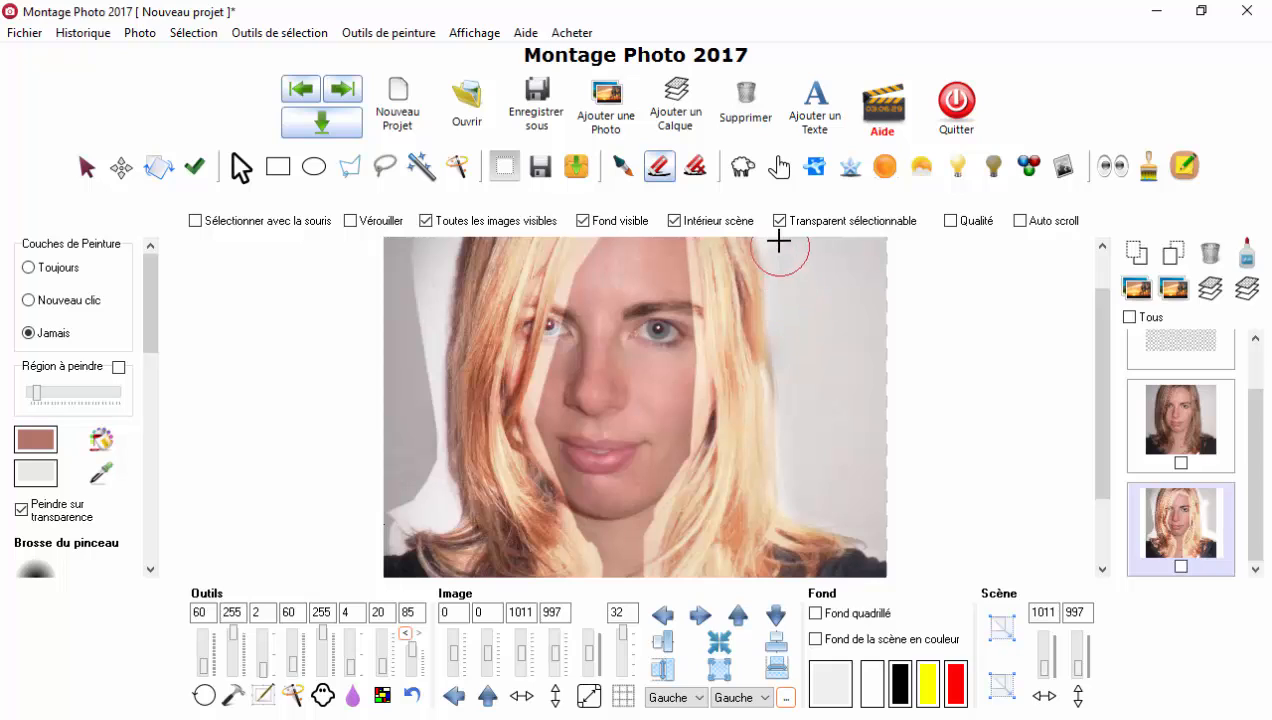
{"action": "mouse_move", "coordinate": [398, 486]}
{"action": "left_mouse_down"}
{"action": "mouse_move", "coordinate": [436, 504]}
{"action": "mouse_move", "coordinate": [425, 380]}
{"action": "mouse_move", "coordinate": [437, 241]}
{"action": "mouse_move", "coordinate": [408, 280]}
{"action": "mouse_move", "coordinate": [410, 324]}
{"action": "mouse_move", "coordinate": [428, 282]}
{"action": "left_mouse_up"}
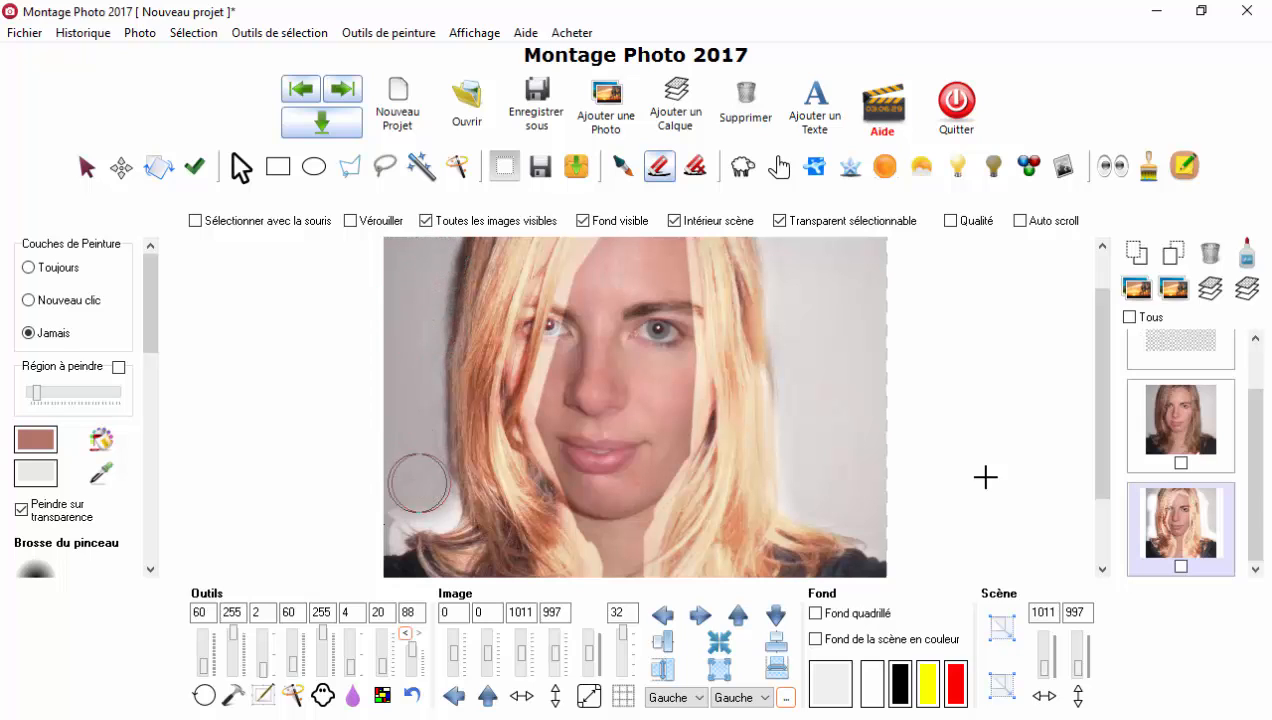
{"action": "left_click_drag", "start_coordinate": [1103, 478], "coordinate": [1105, 357]}
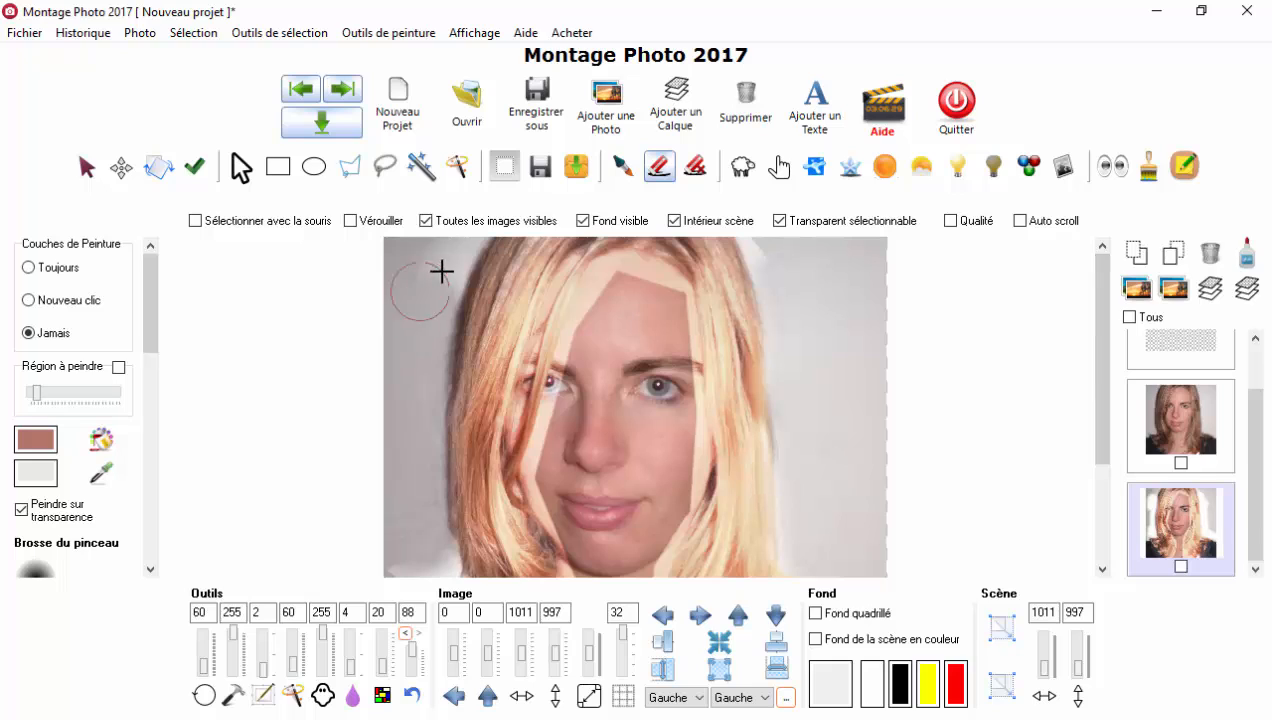
{"action": "mouse_move", "coordinate": [416, 314]}
{"action": "left_mouse_down"}
{"action": "mouse_move", "coordinate": [437, 265]}
{"action": "mouse_move", "coordinate": [469, 239]}
{"action": "mouse_move", "coordinate": [404, 325]}
{"action": "mouse_move", "coordinate": [463, 245]}
{"action": "left_mouse_up"}
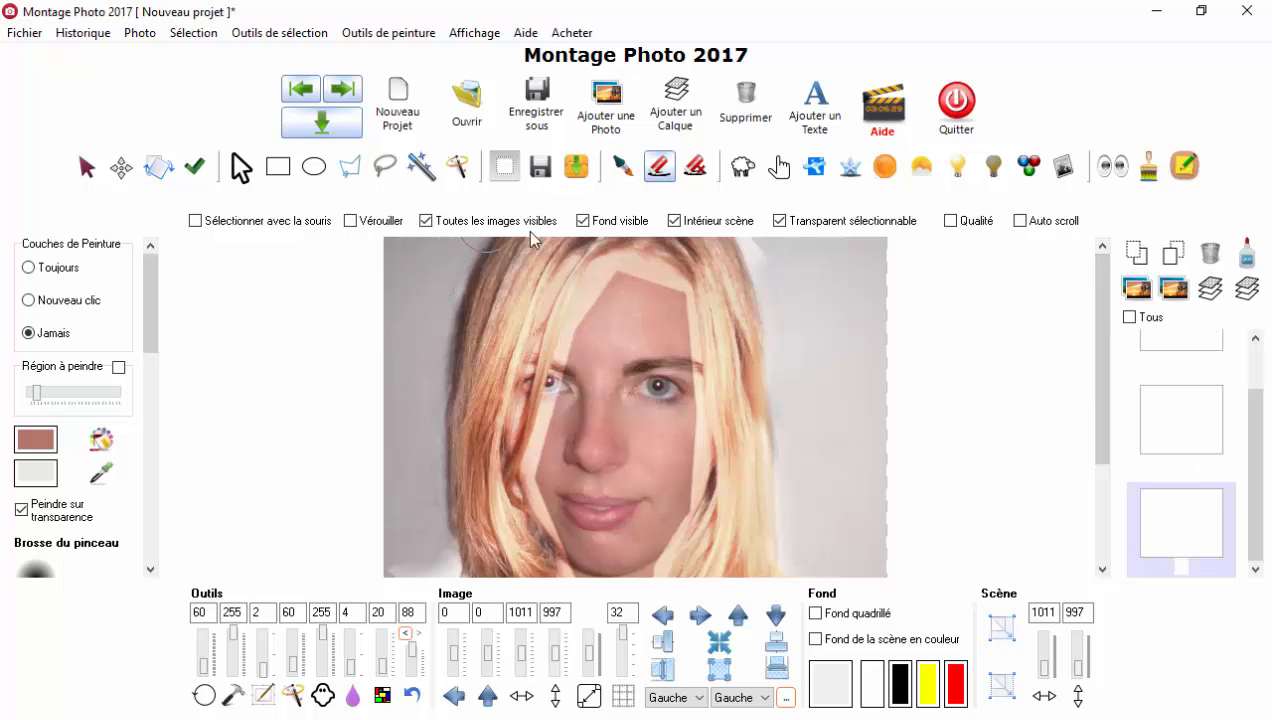
{"action": "mouse_move", "coordinate": [789, 284]}
{"action": "left_mouse_down"}
{"action": "mouse_move", "coordinate": [767, 238]}
{"action": "mouse_move", "coordinate": [752, 242]}
{"action": "left_mouse_up"}
Erase the brightened skin along the inner hair edges, covering the forehead, temples and both cheeks
{"action": "mouse_move", "coordinate": [621, 282]}
{"action": "left_mouse_down"}
{"action": "mouse_move", "coordinate": [582, 324]}
{"action": "mouse_move", "coordinate": [543, 444]}
{"action": "mouse_move", "coordinate": [548, 502]}
{"action": "mouse_move", "coordinate": [585, 525]}
{"action": "mouse_move", "coordinate": [578, 515]}
{"action": "left_mouse_up"}
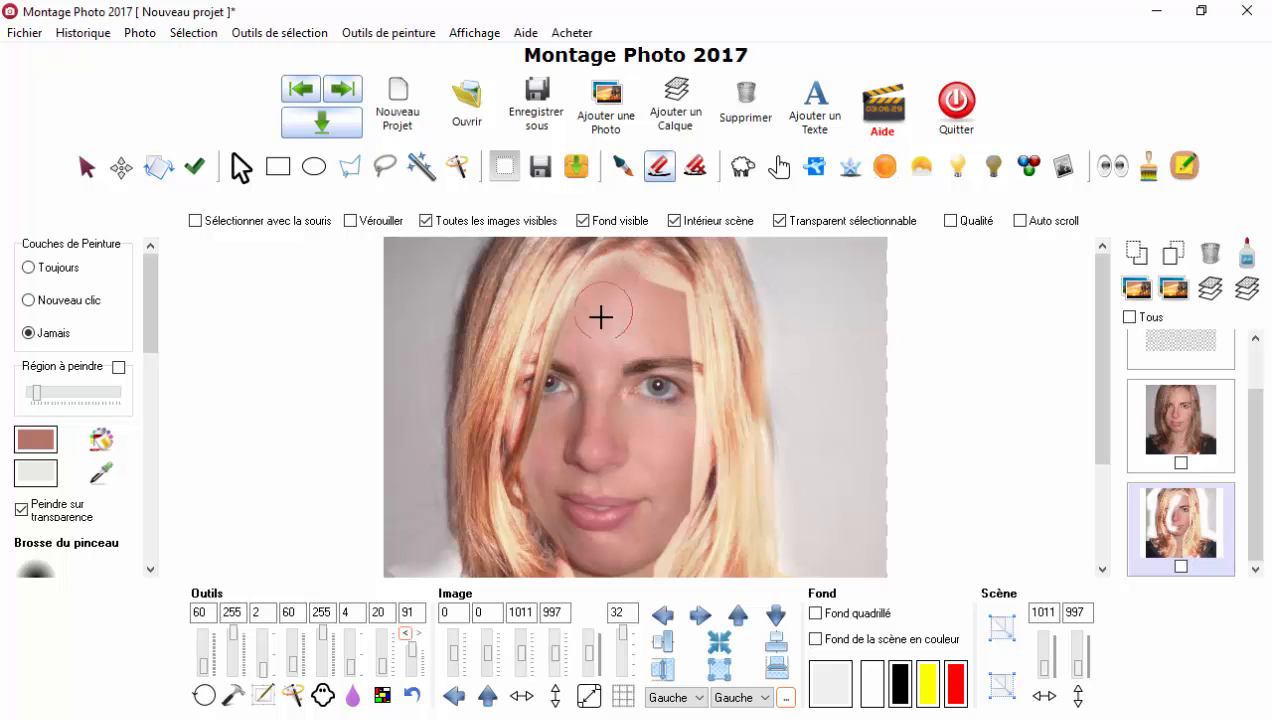
{"action": "mouse_move", "coordinate": [625, 272]}
{"action": "left_mouse_down"}
{"action": "mouse_move", "coordinate": [593, 314]}
{"action": "mouse_move", "coordinate": [617, 273]}
{"action": "mouse_move", "coordinate": [658, 279]}
{"action": "mouse_move", "coordinate": [675, 390]}
{"action": "mouse_move", "coordinate": [674, 315]}
{"action": "mouse_move", "coordinate": [657, 279]}
{"action": "left_mouse_up"}
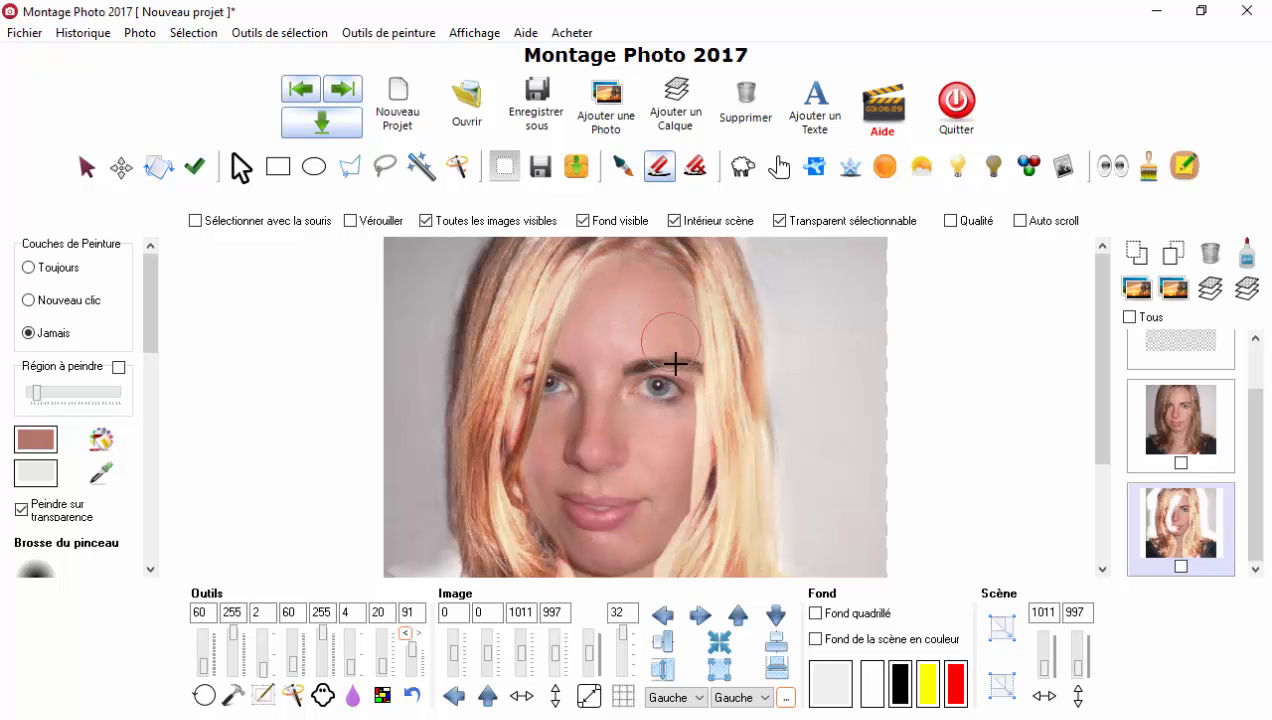
{"action": "mouse_move", "coordinate": [676, 364]}
{"action": "left_mouse_down"}
{"action": "mouse_move", "coordinate": [689, 471]}
{"action": "mouse_move", "coordinate": [665, 508]}
{"action": "left_mouse_up"}
{"action": "mouse_move", "coordinate": [677, 422]}
{"action": "left_mouse_down"}
{"action": "mouse_move", "coordinate": [681, 445]}
{"action": "mouse_move", "coordinate": [680, 381]}
{"action": "left_mouse_up"}
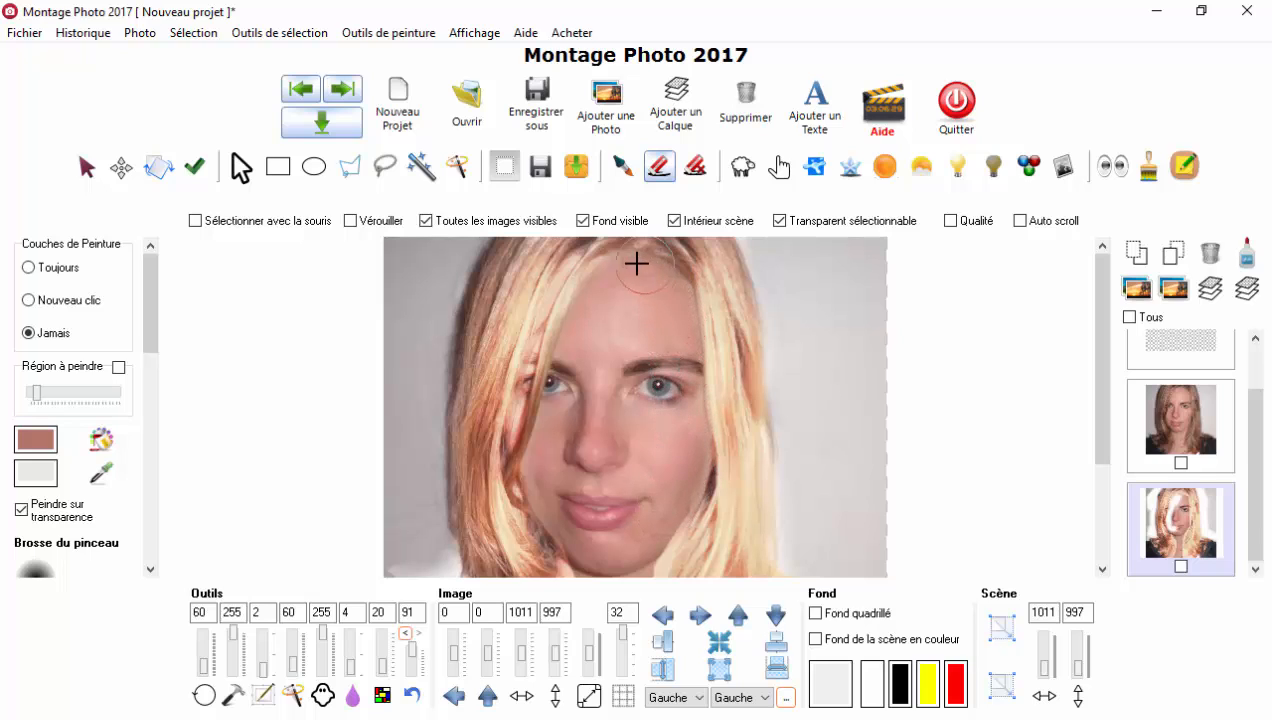
{"action": "left_click_drag", "start_coordinate": [637, 263], "coordinate": [579, 296]}
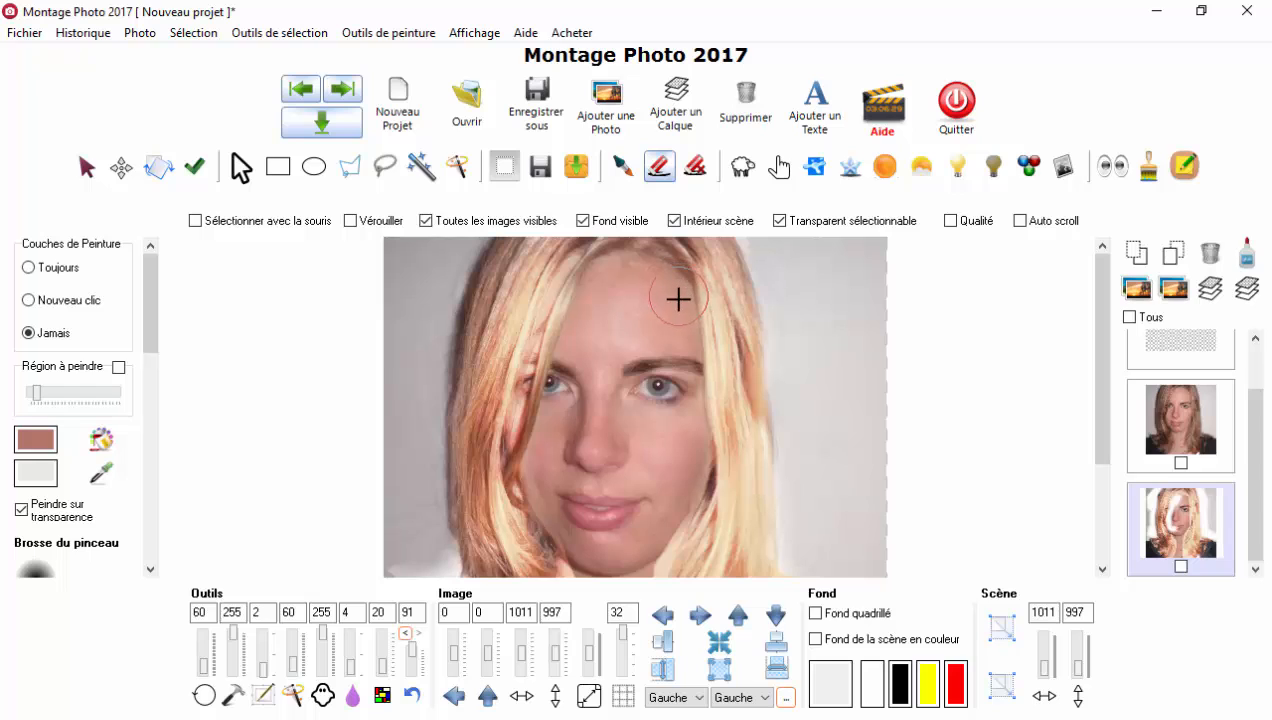
{"action": "mouse_move", "coordinate": [678, 298]}
{"action": "left_mouse_down"}
{"action": "mouse_move", "coordinate": [745, 300]}
{"action": "mouse_move", "coordinate": [765, 284]}
{"action": "mouse_move", "coordinate": [751, 241]}
{"action": "mouse_move", "coordinate": [809, 264]}
{"action": "left_mouse_up"}
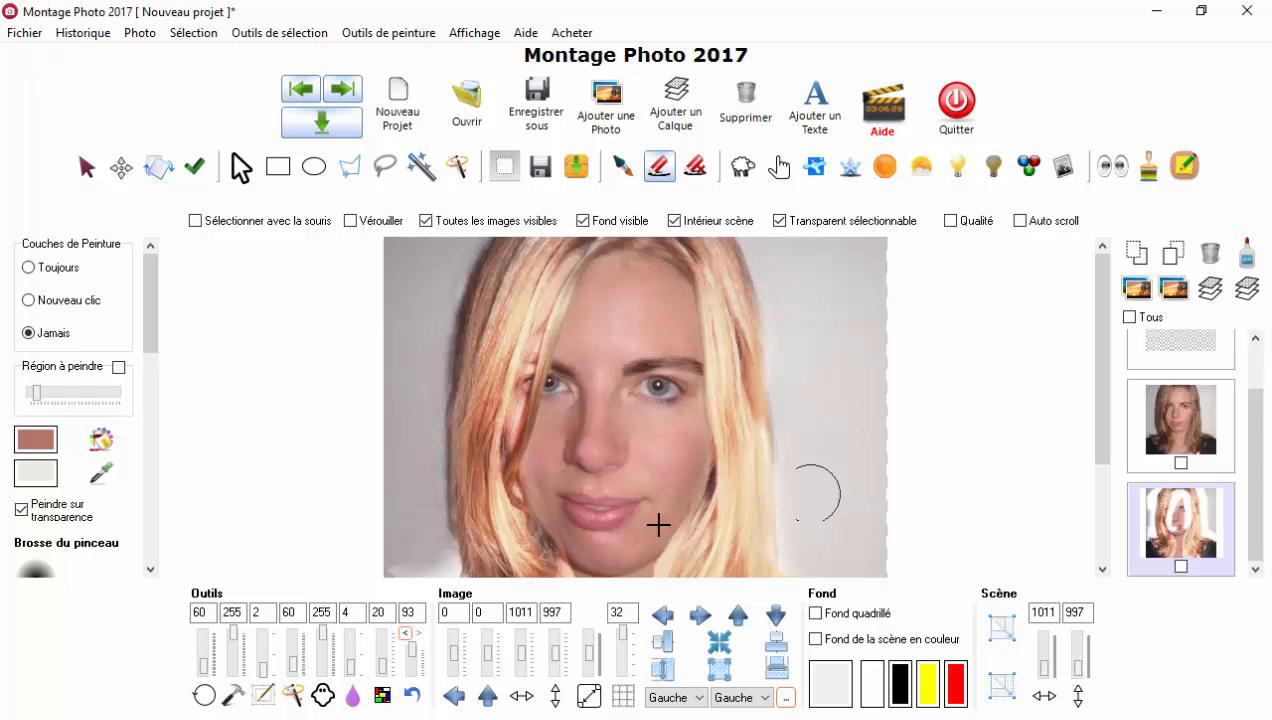
Erase the brightening from the chin, neck and chest between the two hair lengths
{"action": "left_click", "coordinate": [1097, 523]}
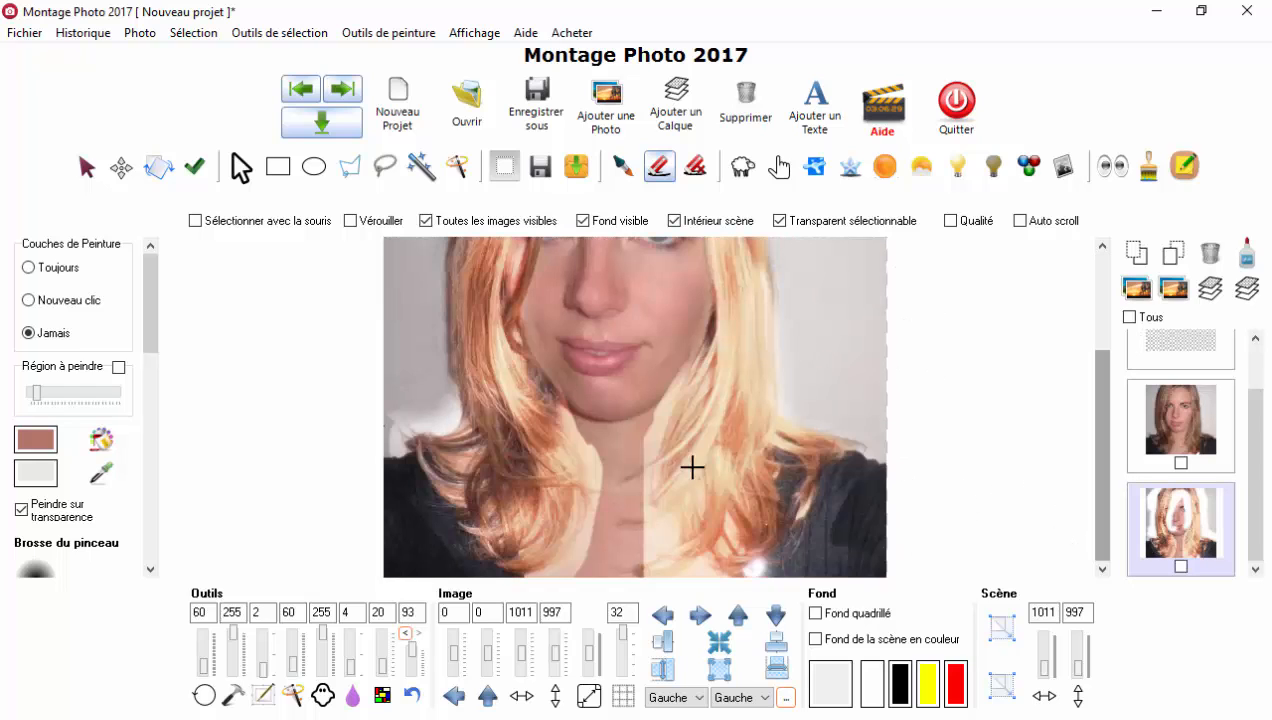
{"action": "mouse_move", "coordinate": [571, 413]}
{"action": "left_mouse_down"}
{"action": "mouse_move", "coordinate": [594, 516]}
{"action": "mouse_move", "coordinate": [564, 575]}
{"action": "mouse_move", "coordinate": [582, 482]}
{"action": "mouse_move", "coordinate": [569, 394]}
{"action": "left_mouse_up"}
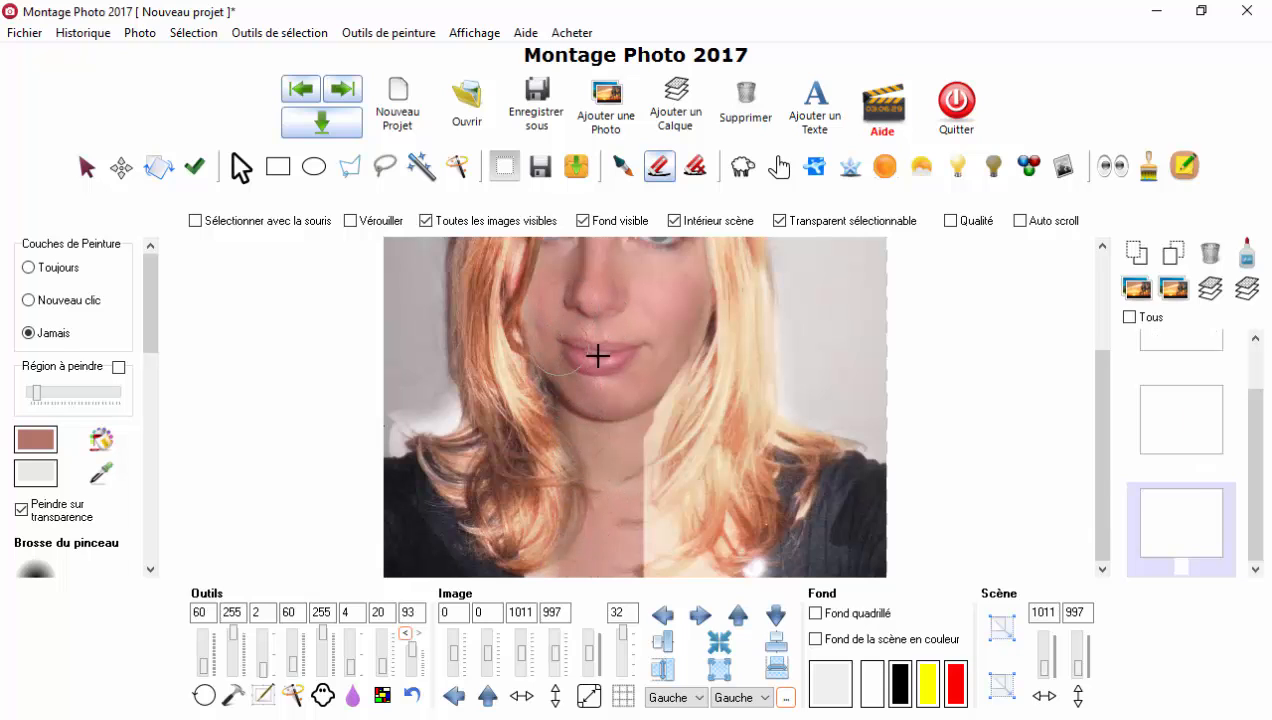
{"action": "mouse_move", "coordinate": [681, 332]}
{"action": "left_mouse_down"}
{"action": "mouse_move", "coordinate": [626, 525]}
{"action": "mouse_move", "coordinate": [651, 525]}
{"action": "mouse_move", "coordinate": [645, 541]}
{"action": "mouse_move", "coordinate": [622, 534]}
{"action": "mouse_move", "coordinate": [606, 569]}
{"action": "mouse_move", "coordinate": [633, 530]}
{"action": "mouse_move", "coordinate": [608, 569]}
{"action": "mouse_move", "coordinate": [639, 562]}
{"action": "mouse_move", "coordinate": [710, 588]}
{"action": "mouse_move", "coordinate": [790, 566]}
{"action": "mouse_move", "coordinate": [808, 534]}
{"action": "mouse_move", "coordinate": [779, 580]}
{"action": "mouse_move", "coordinate": [798, 529]}
{"action": "mouse_move", "coordinate": [825, 531]}
{"action": "mouse_move", "coordinate": [781, 509]}
{"action": "mouse_move", "coordinate": [785, 462]}
{"action": "mouse_move", "coordinate": [814, 500]}
{"action": "mouse_move", "coordinate": [862, 431]}
{"action": "mouse_move", "coordinate": [817, 407]}
{"action": "mouse_move", "coordinate": [797, 372]}
{"action": "mouse_move", "coordinate": [784, 278]}
{"action": "left_mouse_up"}
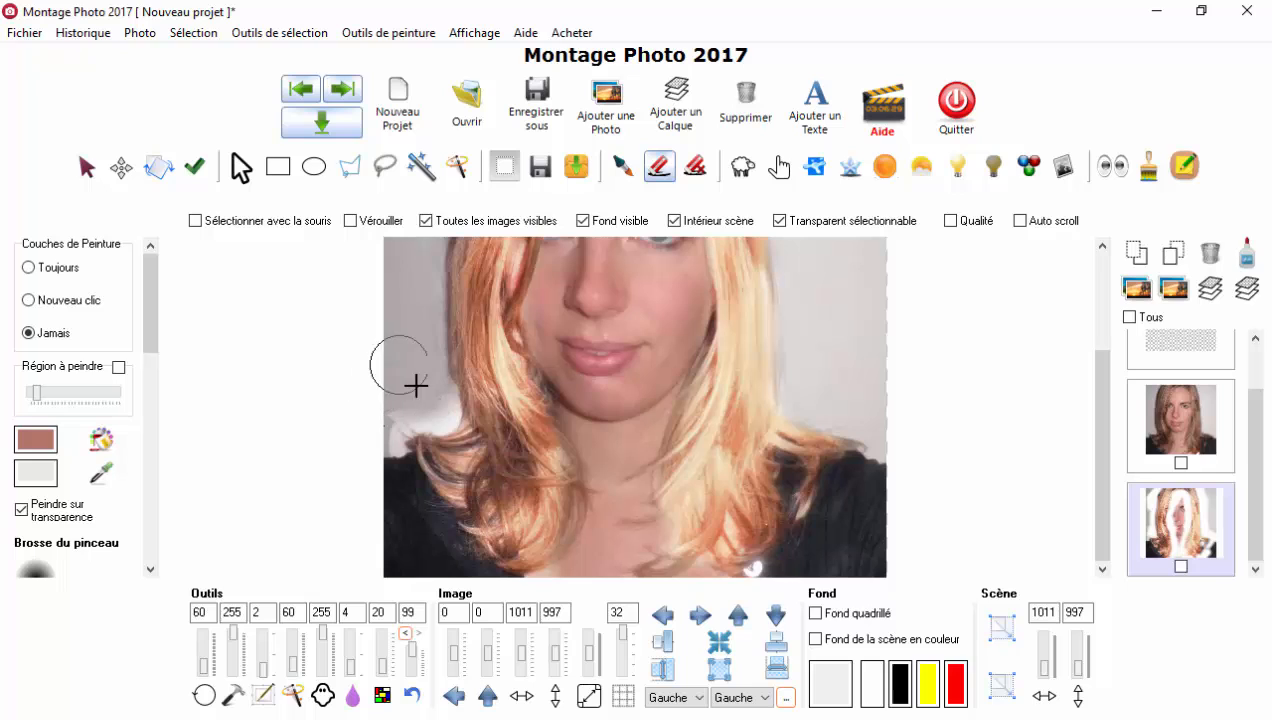
Erase the remaining brightened traces above the left shoulder, on the neck and on the clothing around the hair ends
{"action": "mouse_move", "coordinate": [416, 385]}
{"action": "left_mouse_down"}
{"action": "mouse_move", "coordinate": [436, 415]}
{"action": "mouse_move", "coordinate": [402, 431]}
{"action": "mouse_move", "coordinate": [450, 403]}
{"action": "mouse_move", "coordinate": [403, 427]}
{"action": "mouse_move", "coordinate": [376, 501]}
{"action": "mouse_move", "coordinate": [392, 472]}
{"action": "mouse_move", "coordinate": [445, 568]}
{"action": "mouse_move", "coordinate": [403, 499]}
{"action": "mouse_move", "coordinate": [451, 562]}
{"action": "mouse_move", "coordinate": [591, 563]}
{"action": "mouse_move", "coordinate": [510, 581]}
{"action": "mouse_move", "coordinate": [600, 569]}
{"action": "left_mouse_up"}
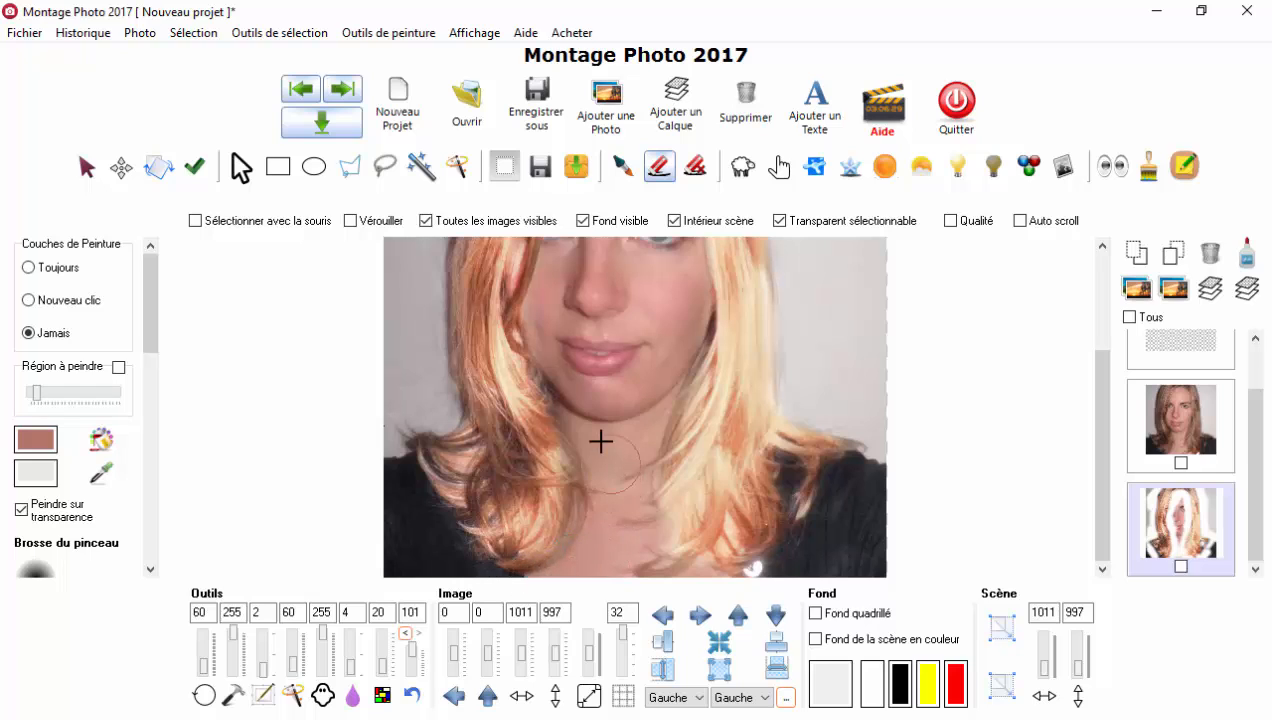
{"action": "mouse_move", "coordinate": [601, 441]}
{"action": "left_mouse_down"}
{"action": "mouse_move", "coordinate": [628, 522]}
{"action": "mouse_move", "coordinate": [667, 523]}
{"action": "left_mouse_up"}
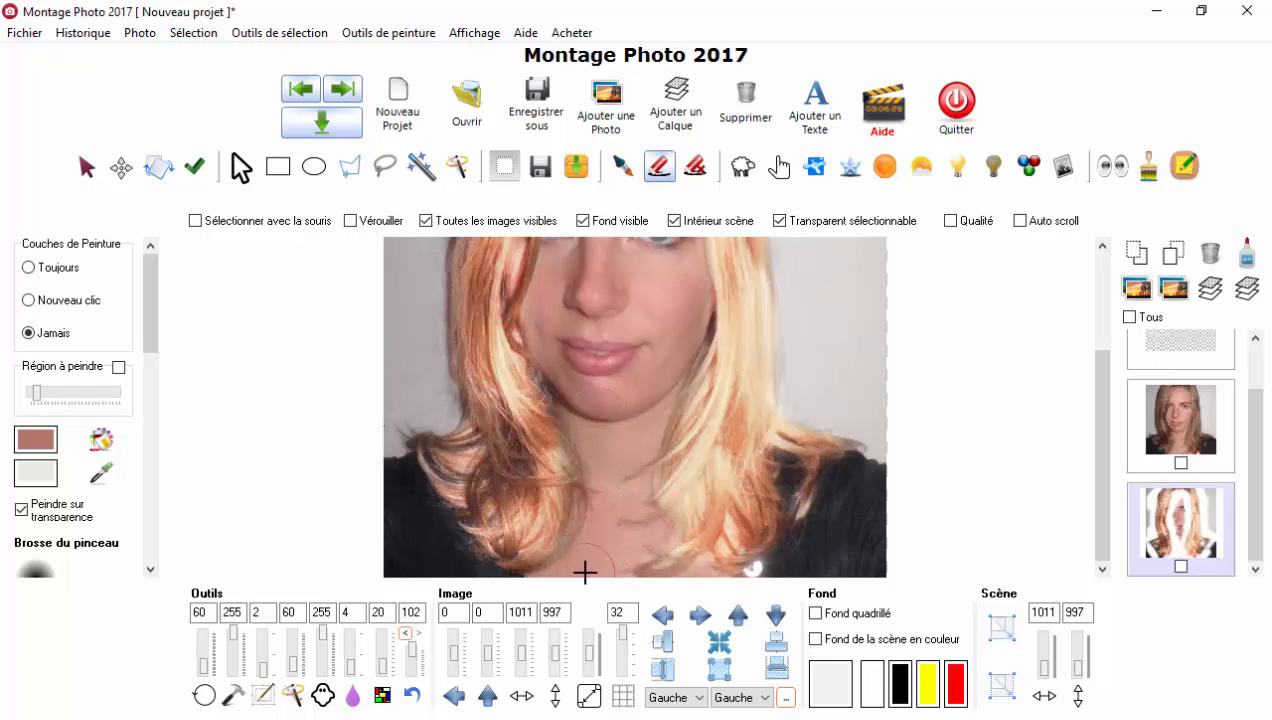
{"action": "mouse_move", "coordinate": [693, 566]}
{"action": "left_mouse_down"}
{"action": "mouse_move", "coordinate": [780, 487]}
{"action": "mouse_move", "coordinate": [721, 432]}
{"action": "mouse_move", "coordinate": [738, 530]}
{"action": "left_mouse_up"}
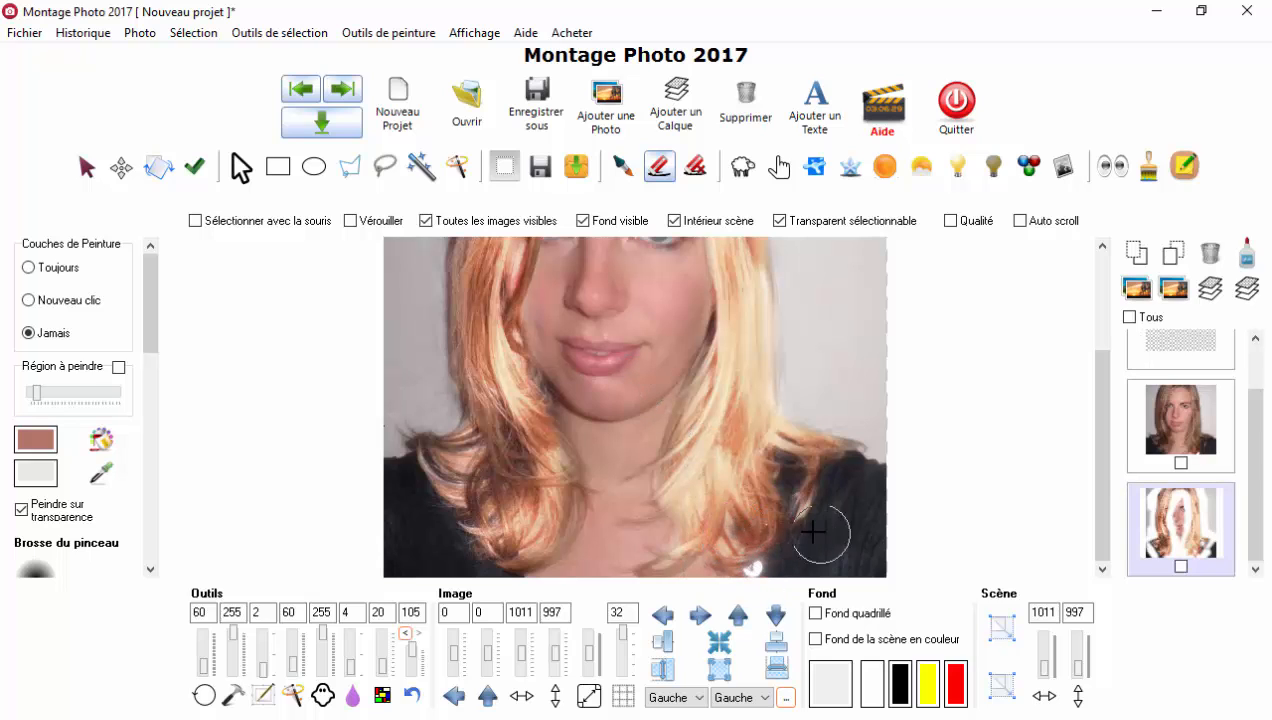
{"action": "mouse_move", "coordinate": [815, 531]}
{"action": "left_mouse_down"}
{"action": "mouse_move", "coordinate": [803, 505]}
{"action": "mouse_move", "coordinate": [834, 520]}
{"action": "left_mouse_up"}
{"action": "scroll", "coordinate": [547, 392], "scroll_direction": "up", "scroll_amount": 1}
{"action": "scroll", "coordinate": [547, 392], "scroll_direction": "down", "scroll_amount": 2}
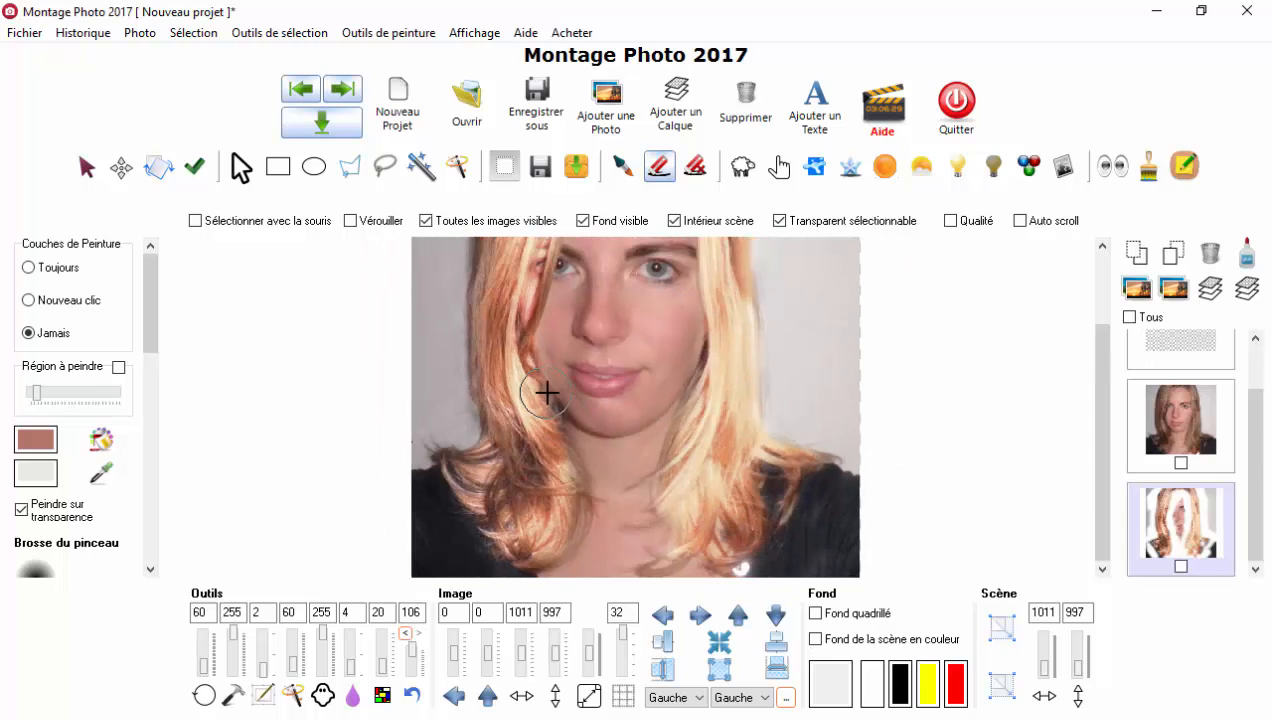
Try erasing the brightening inside a polygonal selection around the narrow skin gap between the hair strands beside the left eye
{"action": "left_click_drag", "start_coordinate": [1103, 458], "coordinate": [1107, 366]}
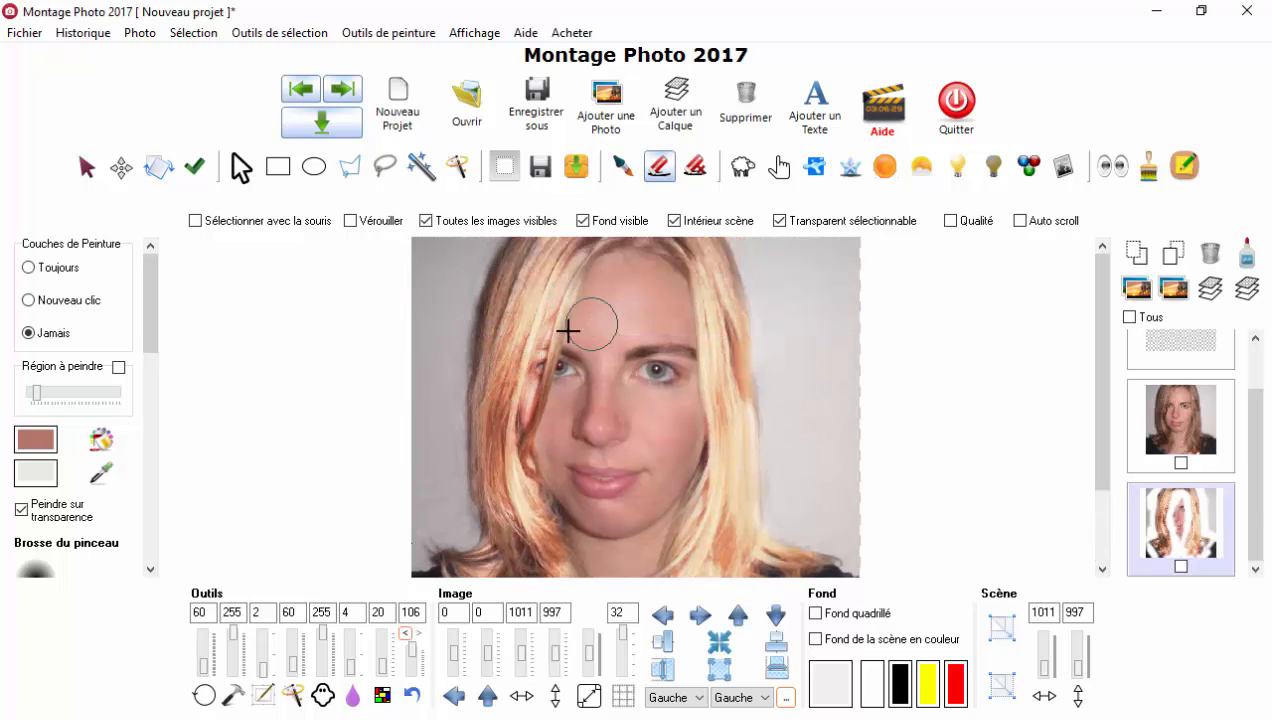
{"action": "scroll", "coordinate": [503, 286], "scroll_direction": "up", "scroll_amount": 3}
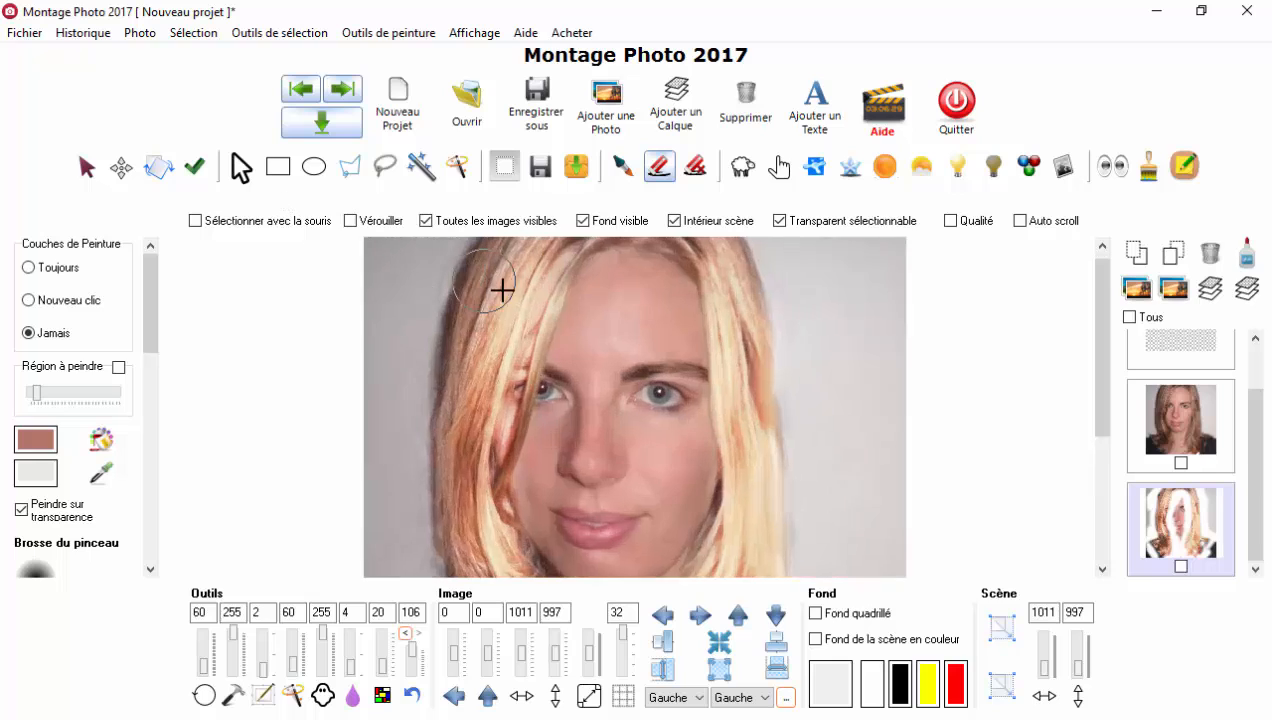
{"action": "left_click", "coordinate": [352, 172]}
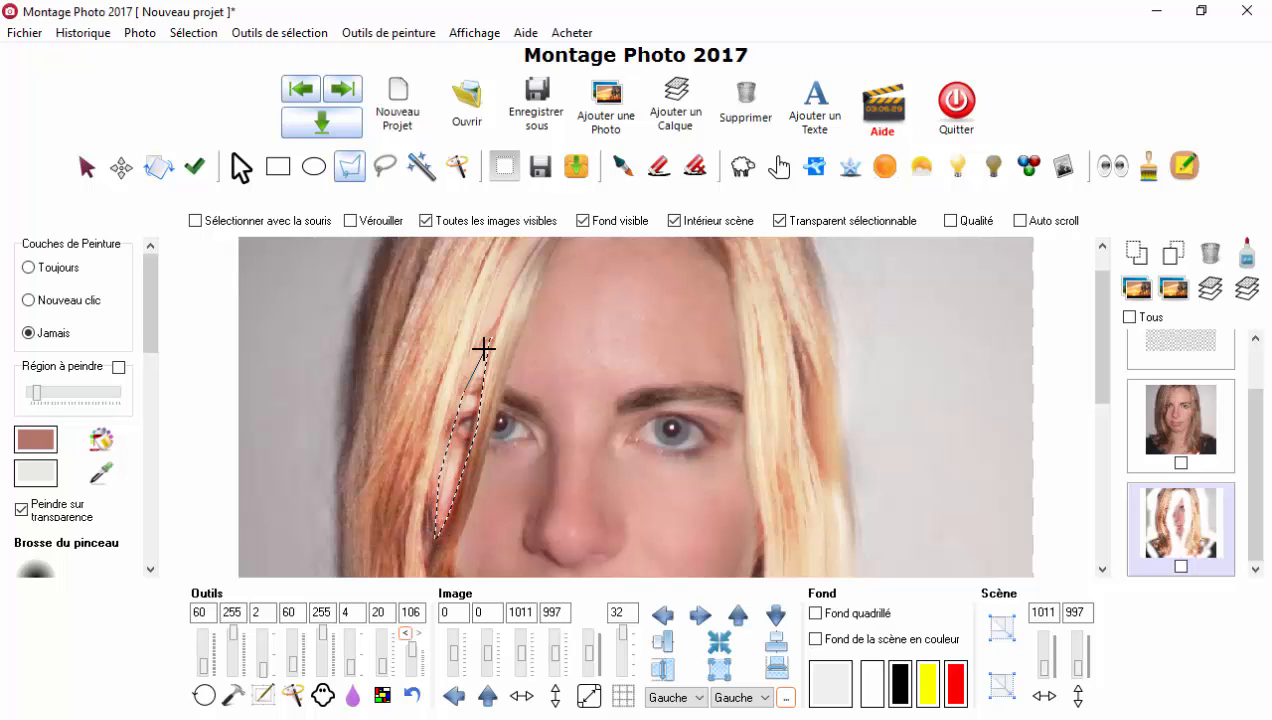
{"action": "key", "text": "plus"}
{"action": "left_click", "coordinate": [659, 166]}
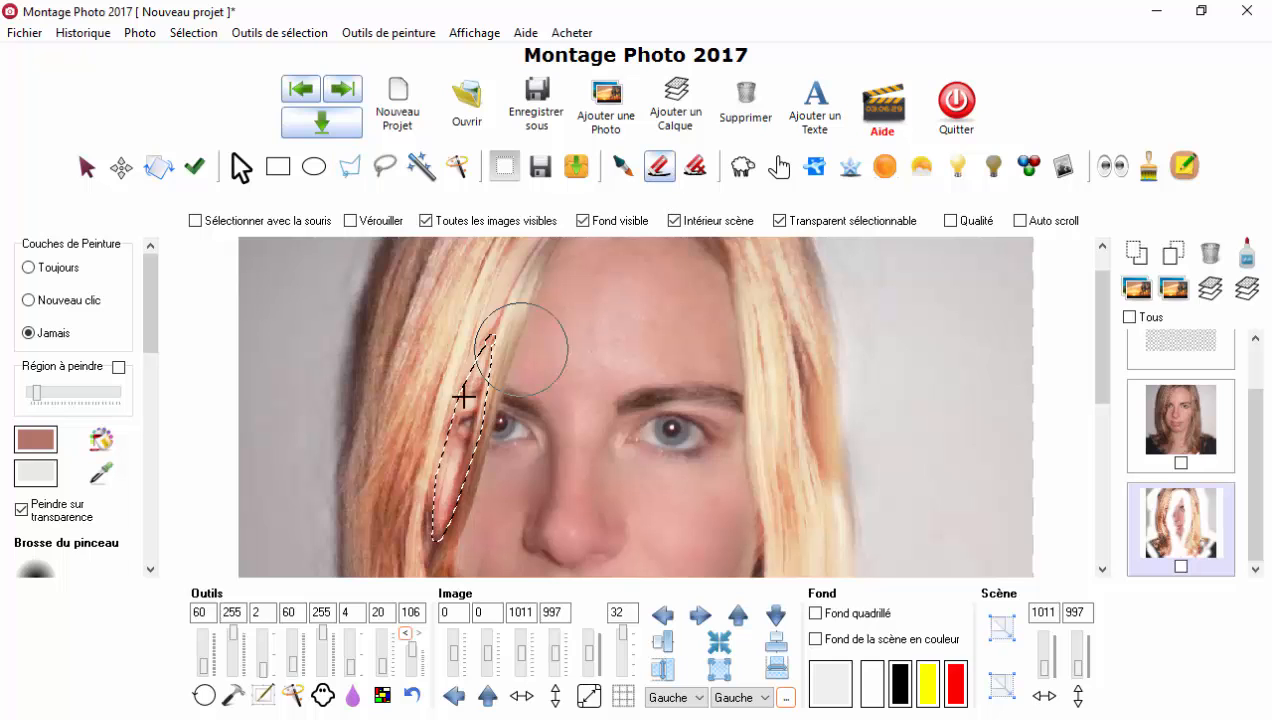
{"action": "left_click_drag", "start_coordinate": [440, 511], "coordinate": [474, 341]}
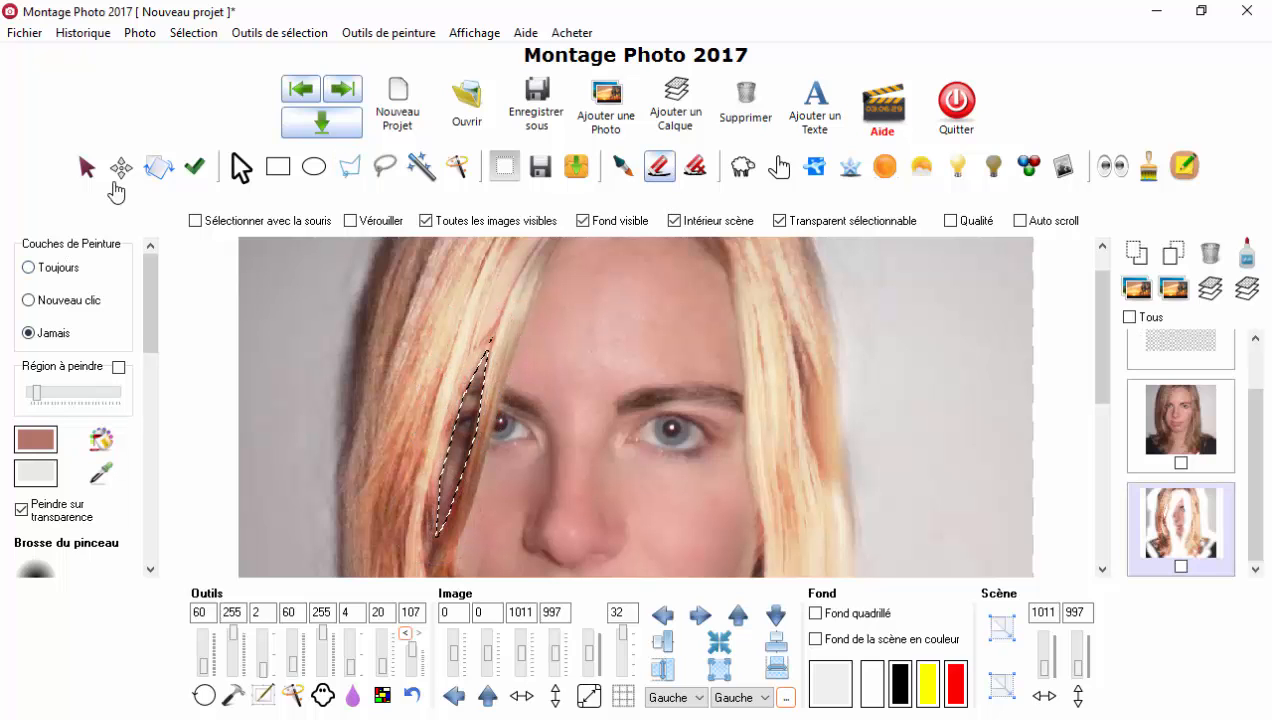
{"action": "left_click", "coordinate": [121, 168]}
Select the original photo layer and compare it with the brightened version by toggling the visibility of all images
{"action": "scroll", "coordinate": [568, 388], "scroll_direction": "down", "scroll_amount": 3}
{"action": "scroll", "coordinate": [540, 361], "scroll_direction": "up", "scroll_amount": 3}
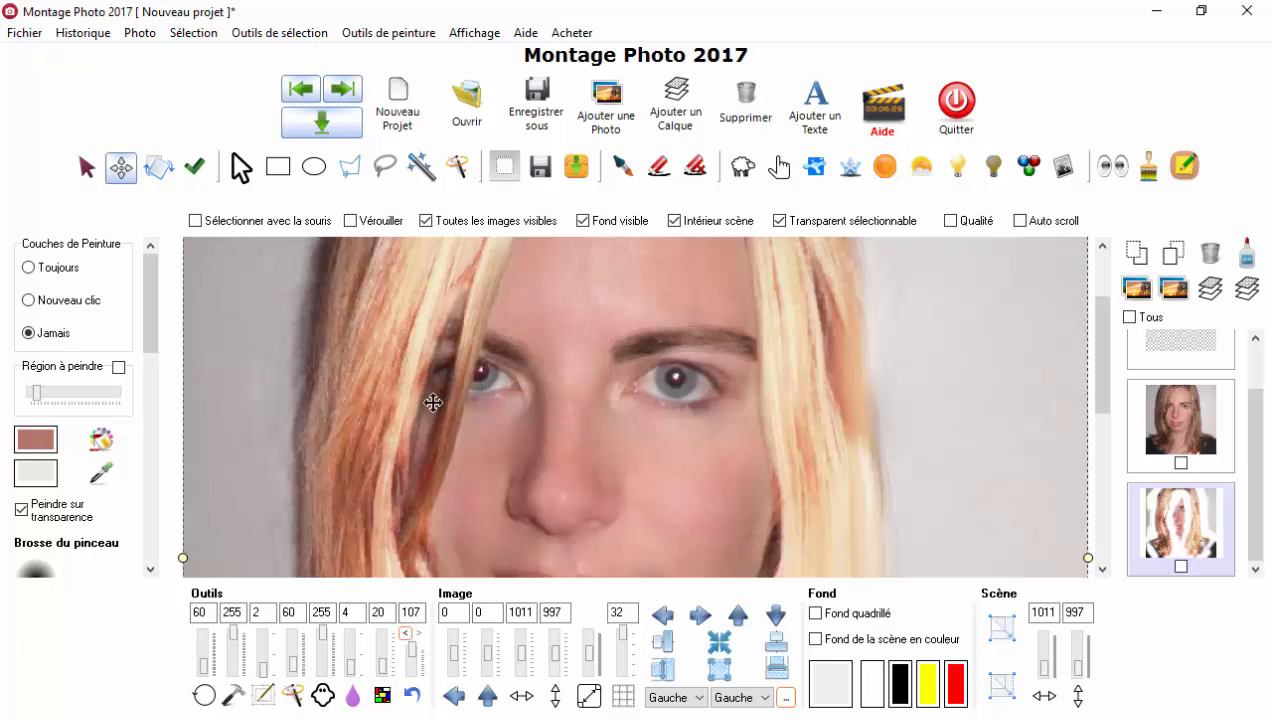
{"action": "scroll", "coordinate": [510, 455], "scroll_direction": "down", "scroll_amount": 2}
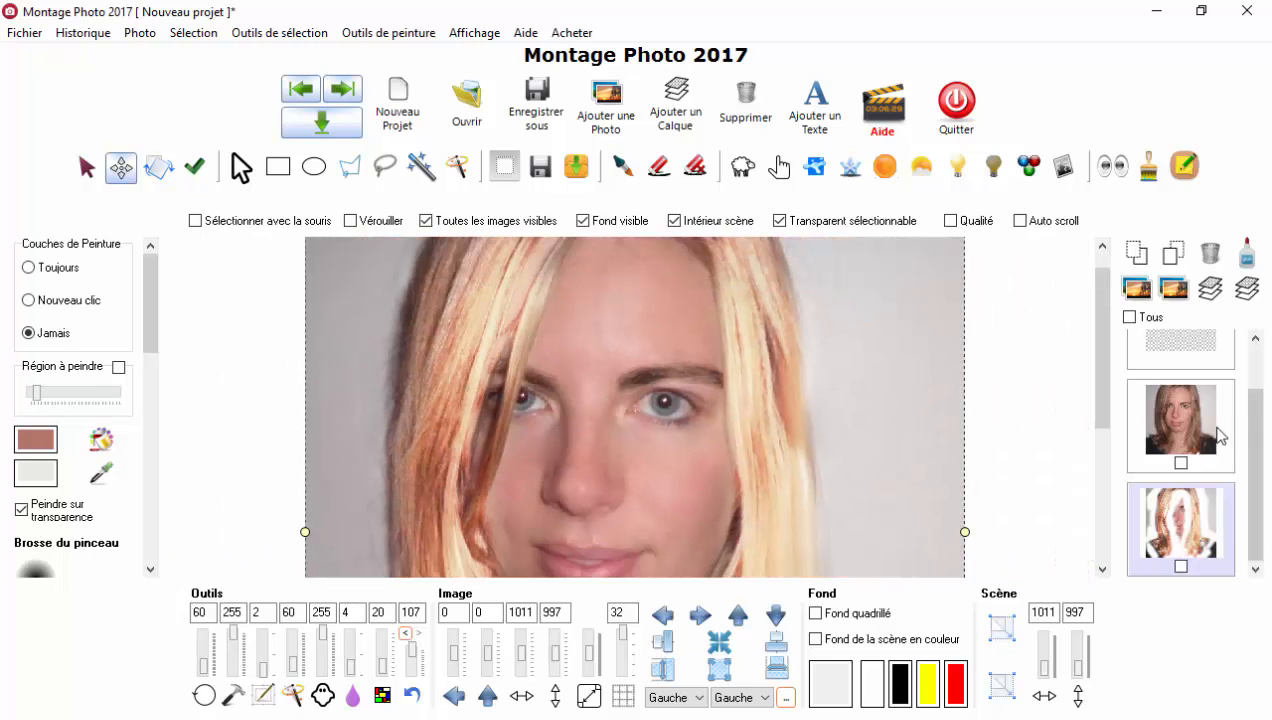
{"action": "left_click", "coordinate": [1197, 432]}
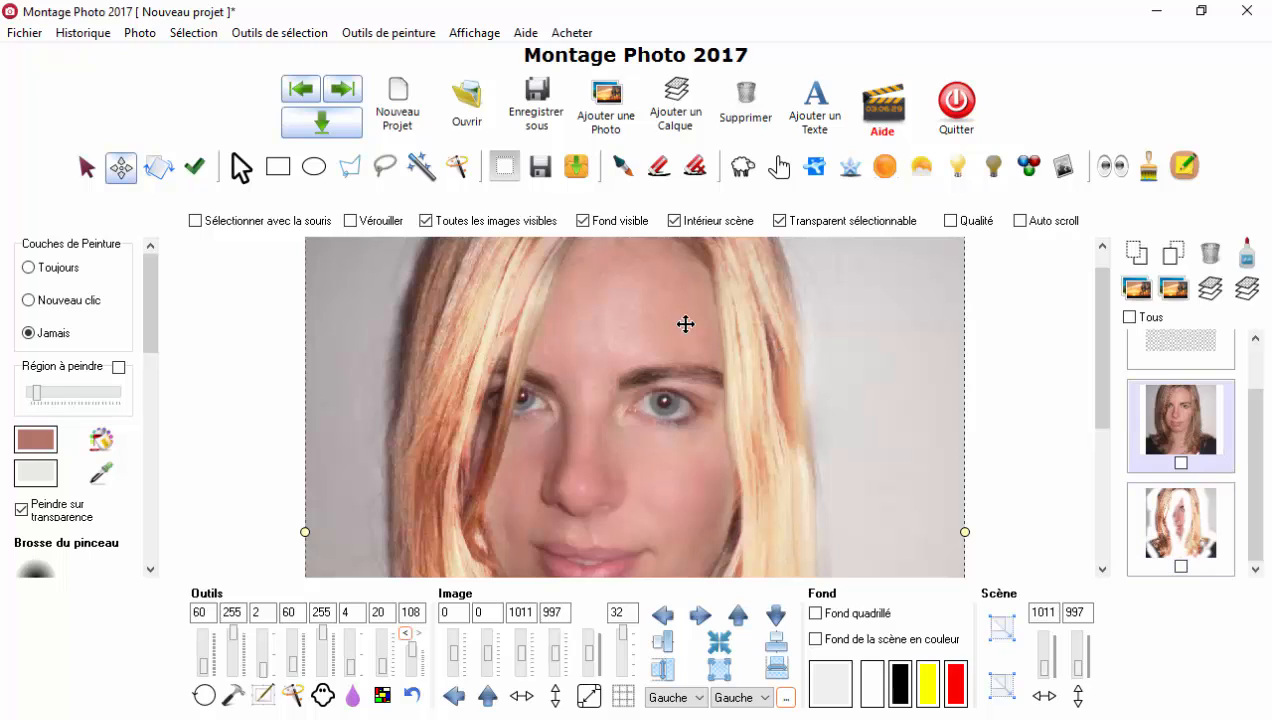
{"action": "left_click", "coordinate": [426, 221]}
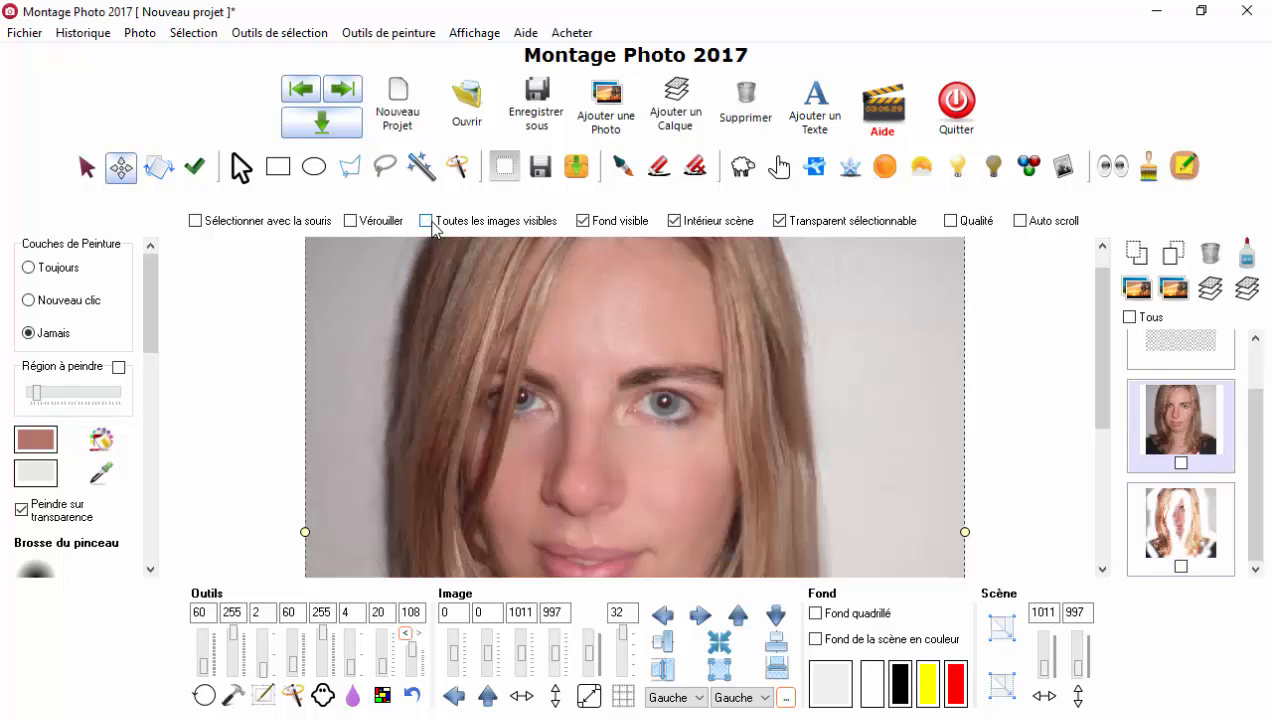
{"action": "left_click", "coordinate": [426, 221]}
{"action": "left_click", "coordinate": [431, 222]}
{"action": "left_click", "coordinate": [431, 222]}
{"action": "left_click", "coordinate": [426, 221]}
{"action": "left_click", "coordinate": [433, 226]}
{"action": "left_click", "coordinate": [431, 222]}
{"action": "left_click", "coordinate": [430, 223]}
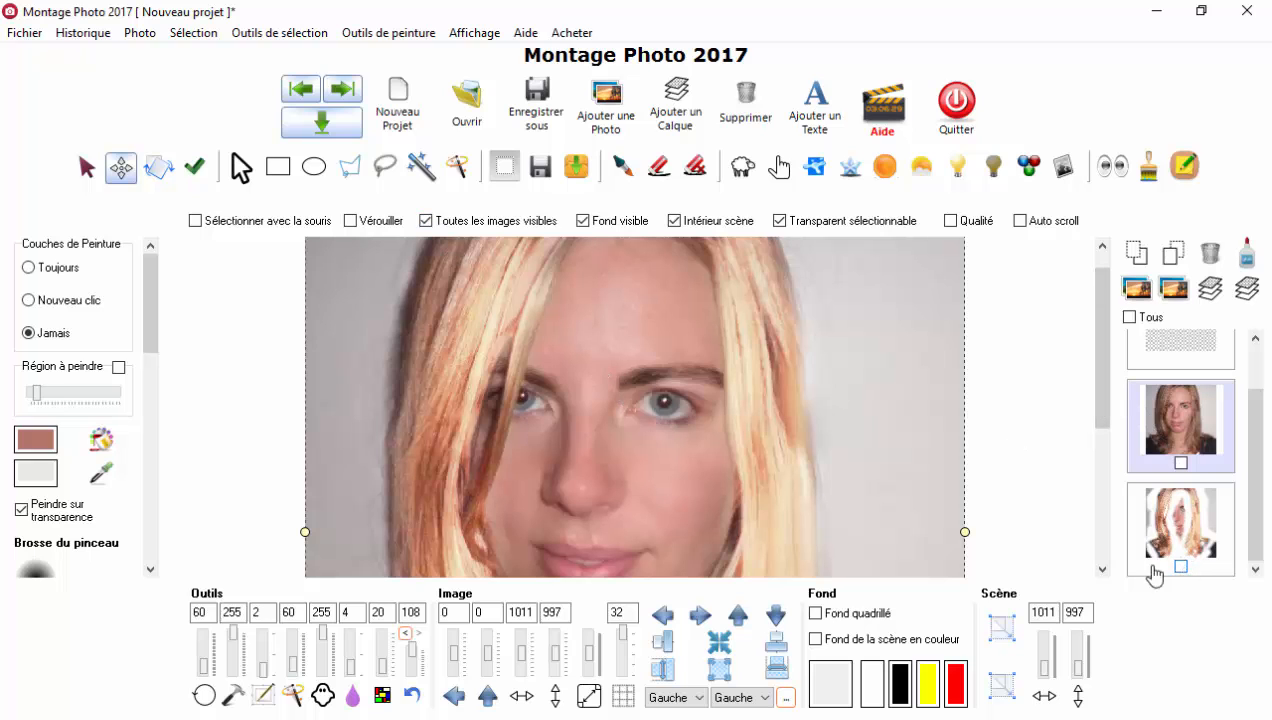
Reselect the brightened layer and undo the erasure in the gap between the strands beside the left eye
{"action": "scroll", "coordinate": [520, 396], "scroll_direction": "up", "scroll_amount": 1}
{"action": "left_click", "coordinate": [497, 400]}
{"action": "scroll", "coordinate": [483, 414], "scroll_direction": "up", "scroll_amount": 2}
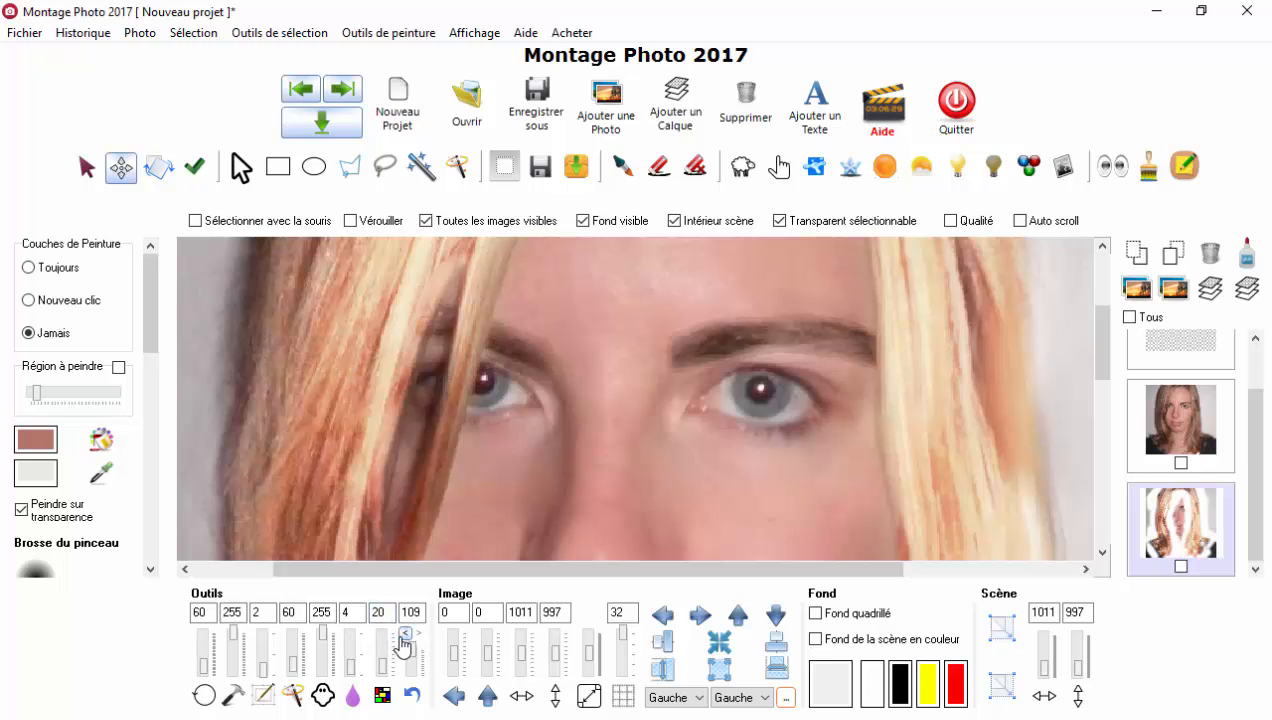
{"action": "left_click", "coordinate": [405, 634]}
{"action": "left_click", "coordinate": [405, 634]}
{"action": "left_click", "coordinate": [405, 634]}
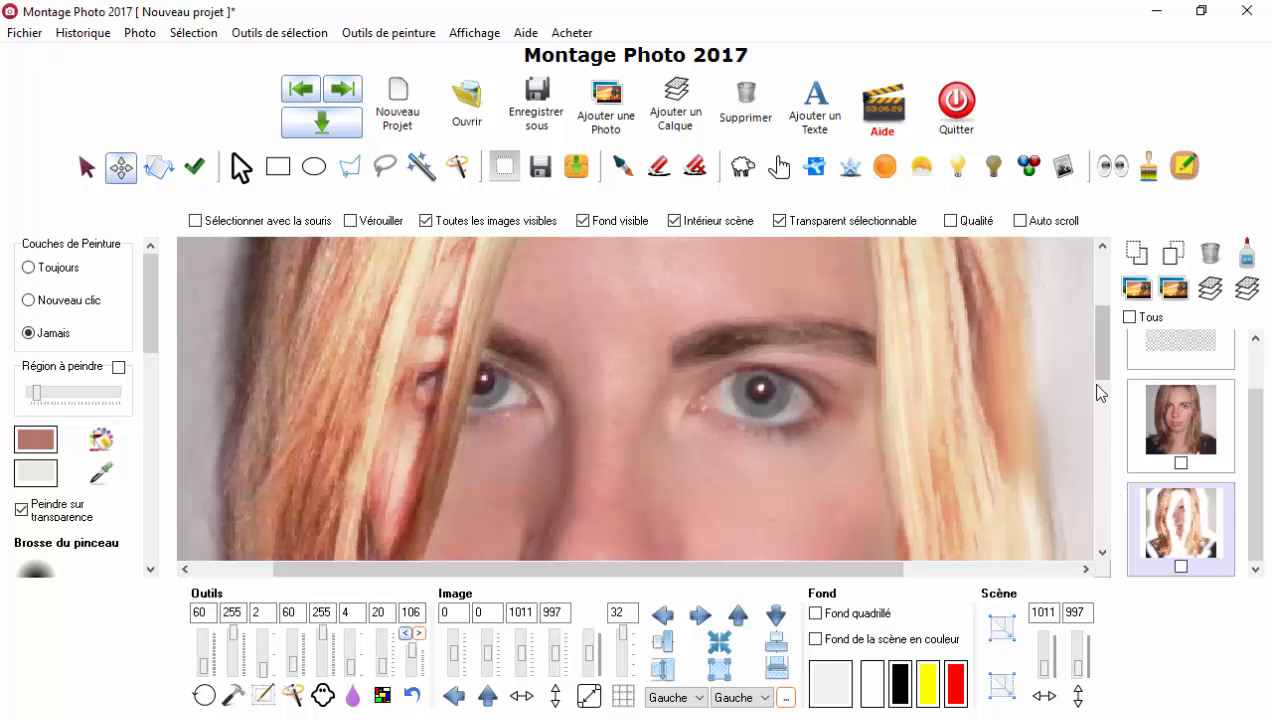
Restore the last polygonal selection and erase the brightening in the skin gap between the strands beside the left eye at opacity 164
{"action": "left_click_drag", "start_coordinate": [1104, 351], "coordinate": [1104, 354]}
{"action": "scroll", "coordinate": [554, 368], "scroll_direction": "down", "scroll_amount": 1}
{"action": "left_click", "coordinate": [351, 168]}
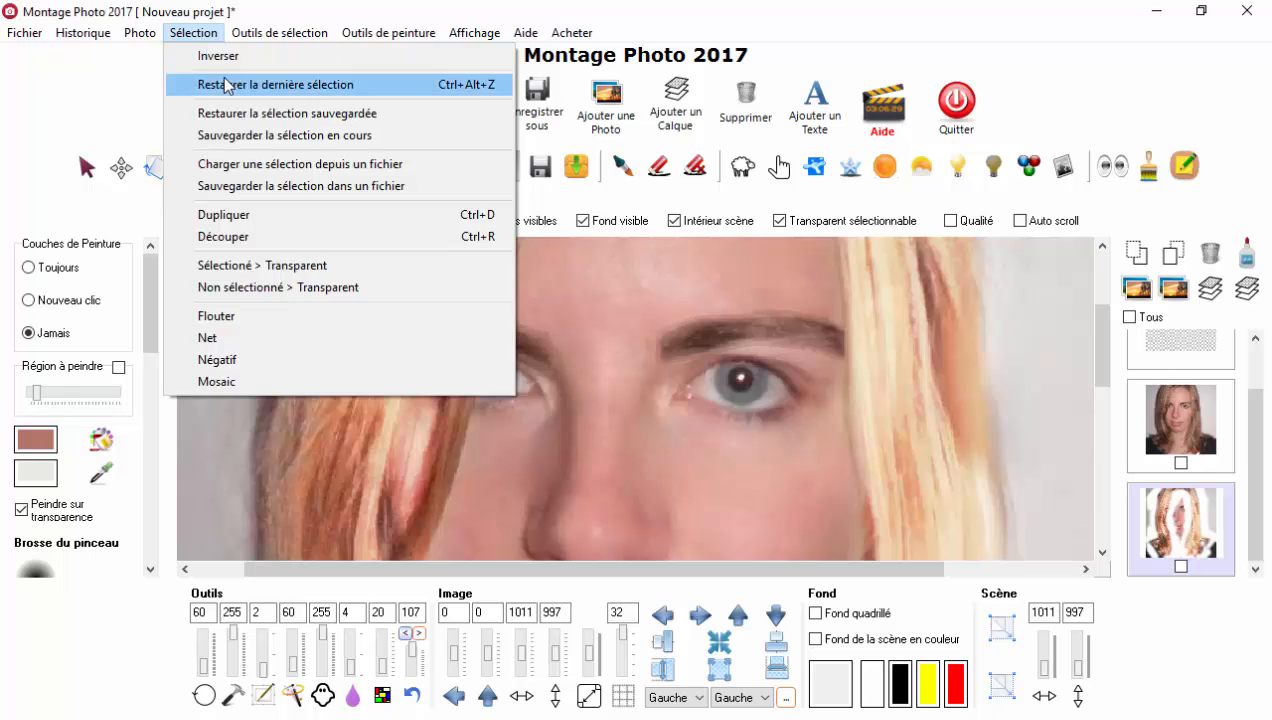
{"action": "left_click", "coordinate": [215, 84]}
{"action": "left_click_drag", "start_coordinate": [240, 640], "coordinate": [240, 652]}
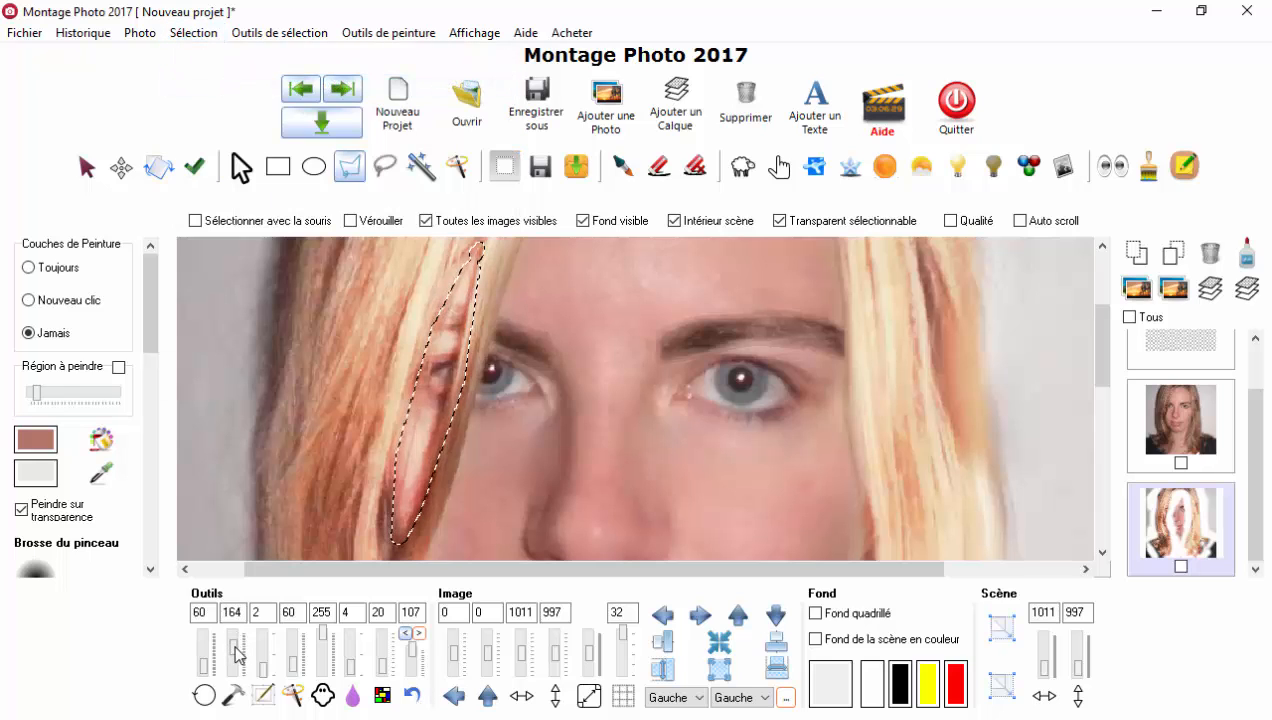
{"action": "left_click", "coordinate": [656, 170]}
{"action": "mouse_move", "coordinate": [415, 514]}
{"action": "left_mouse_down"}
{"action": "mouse_move", "coordinate": [438, 439]}
{"action": "mouse_move", "coordinate": [439, 320]}
{"action": "mouse_move", "coordinate": [467, 285]}
{"action": "left_mouse_up"}
{"action": "scroll", "coordinate": [707, 338], "scroll_direction": "down", "scroll_amount": 2}
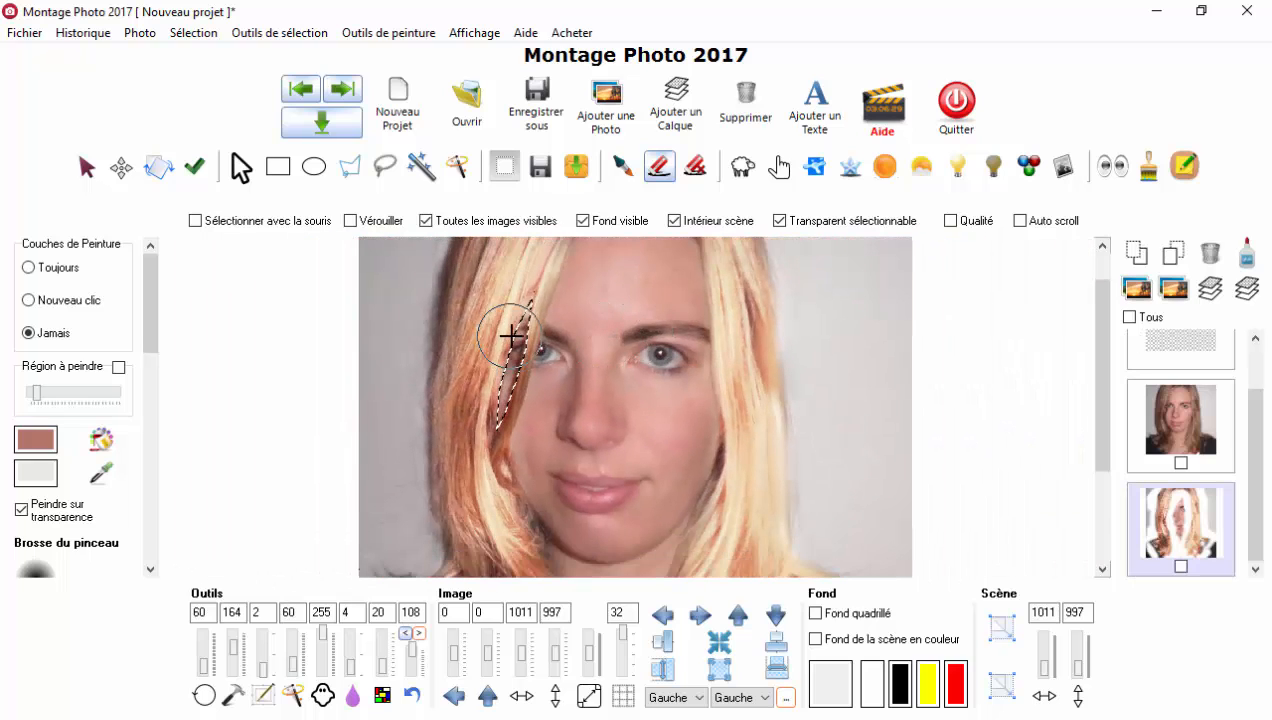
{"action": "left_click", "coordinate": [527, 322]}
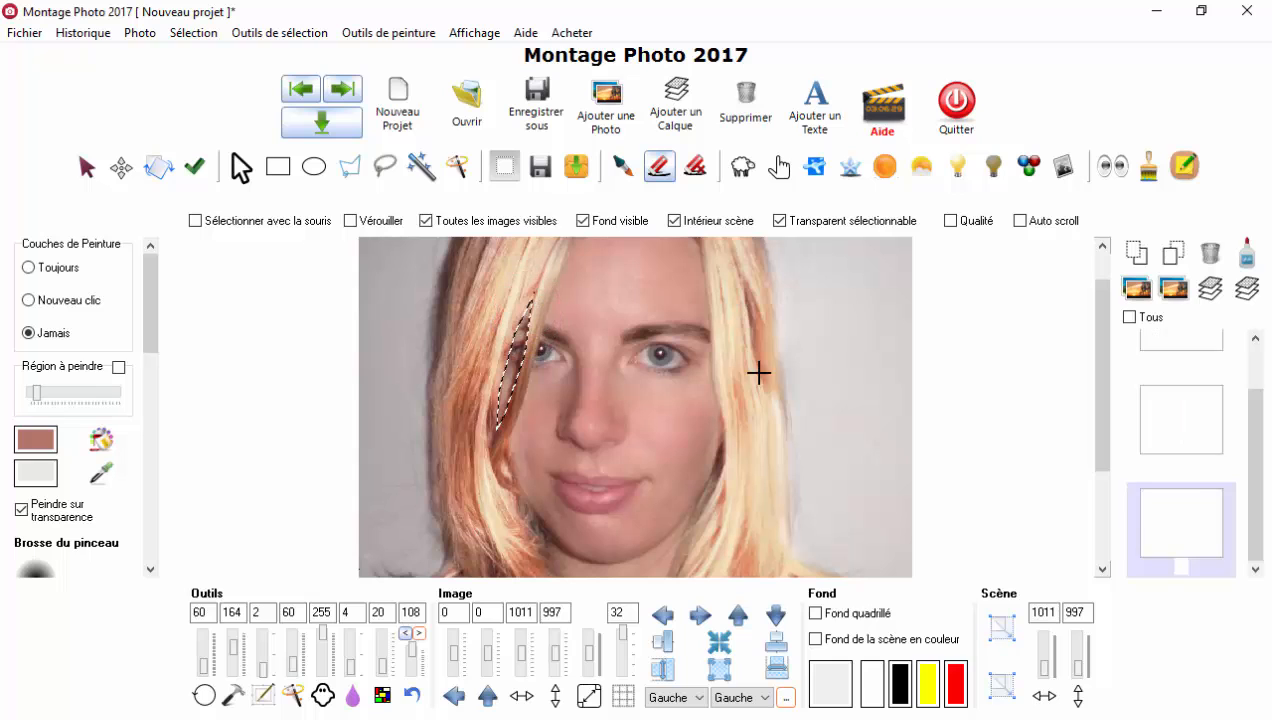
{"action": "left_click", "coordinate": [88, 170]}
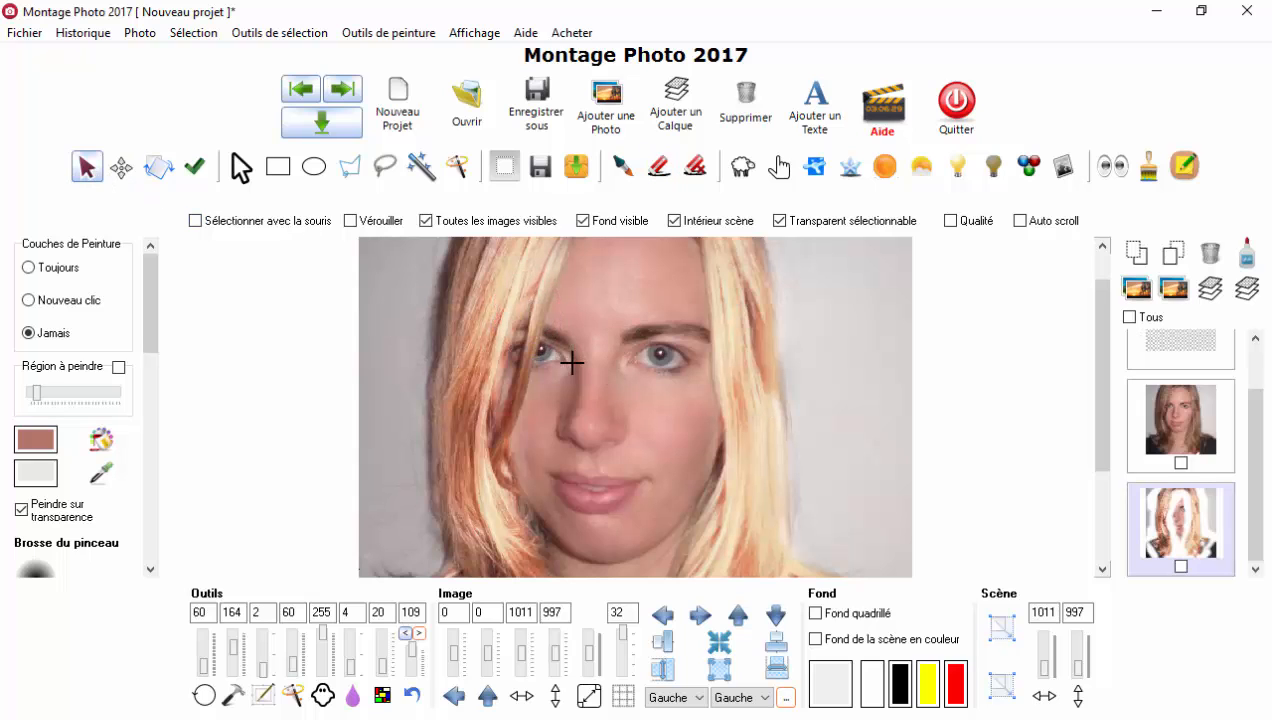
Outline the left cheek along the hair edge with a polygonal selection and erase the brightening inside it at opacity 255
{"action": "scroll", "coordinate": [556, 352], "scroll_direction": "down", "scroll_amount": 3}
{"action": "scroll", "coordinate": [574, 426], "scroll_direction": "up", "scroll_amount": 7}
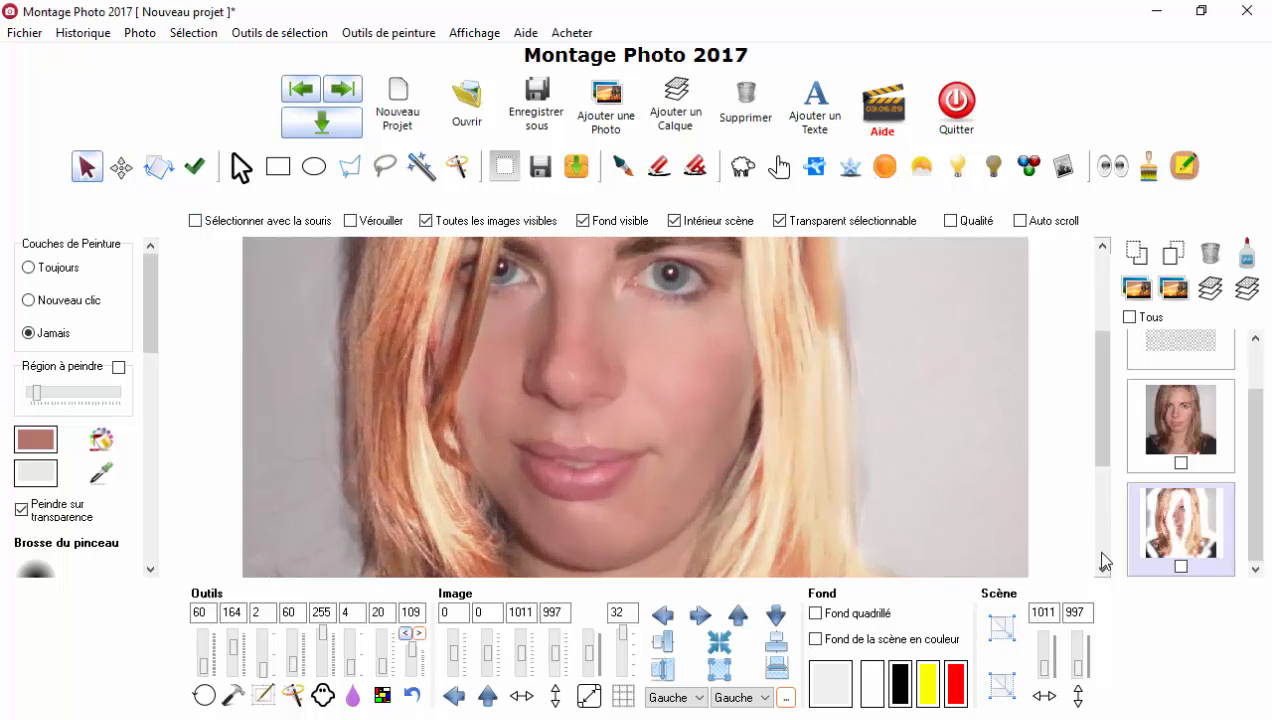
{"action": "left_click", "coordinate": [1168, 548]}
{"action": "left_click", "coordinate": [350, 168]}
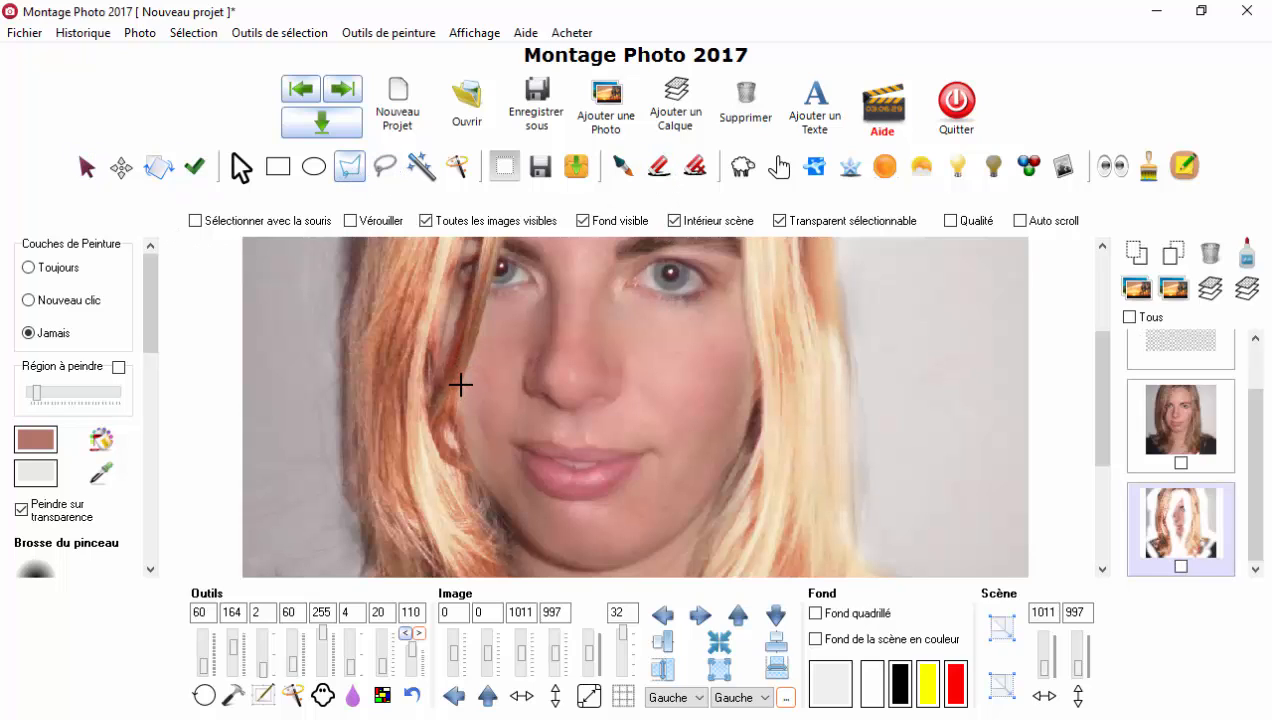
{"action": "left_click", "coordinate": [460, 384]}
{"action": "left_click", "coordinate": [477, 495]}
{"action": "double_click", "coordinate": [513, 310]}
{"action": "left_click", "coordinate": [625, 172]}
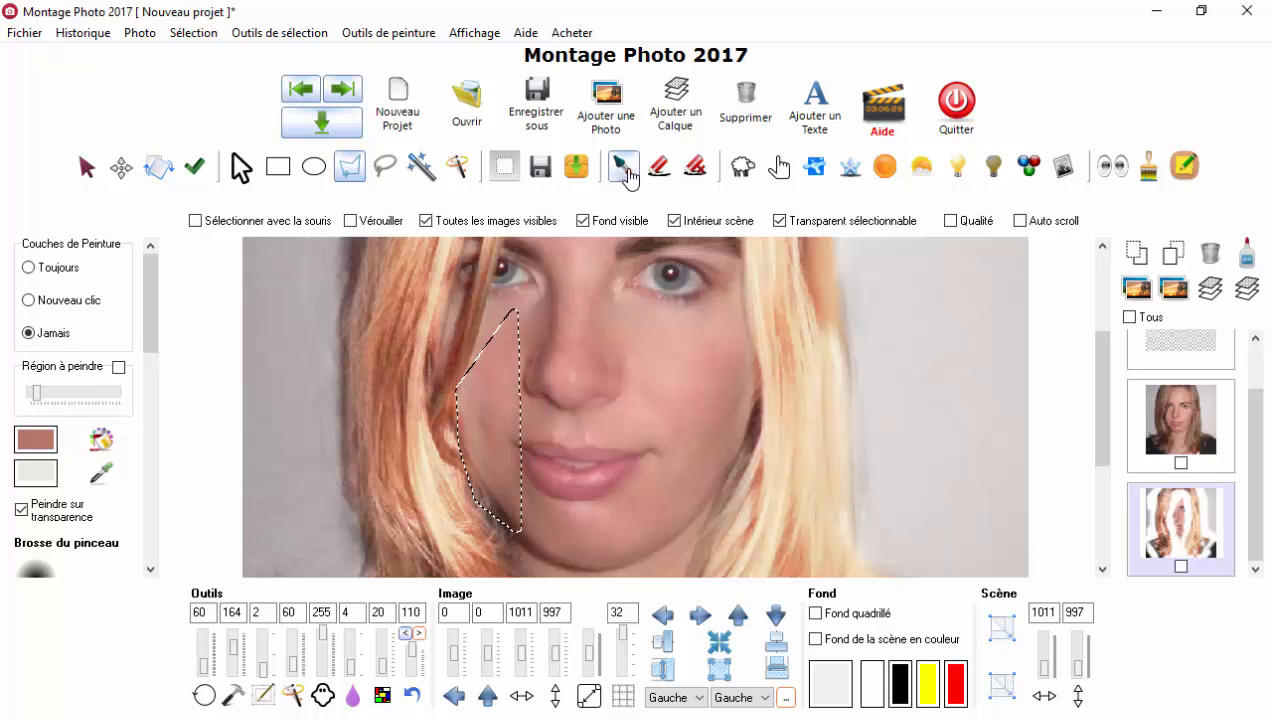
{"action": "left_click", "coordinate": [659, 168]}
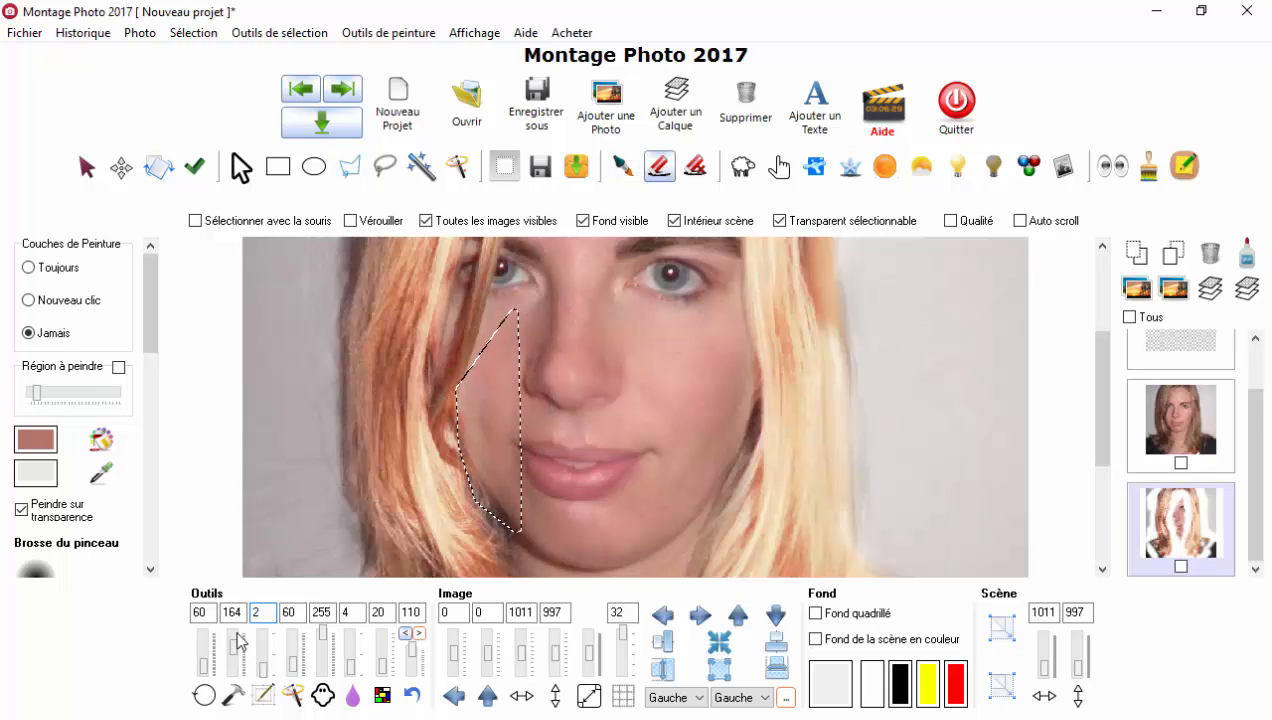
{"action": "left_click_drag", "start_coordinate": [238, 642], "coordinate": [234, 630]}
{"action": "mouse_move", "coordinate": [445, 482]}
{"action": "left_mouse_down"}
{"action": "mouse_move", "coordinate": [454, 488]}
{"action": "mouse_move", "coordinate": [477, 420]}
{"action": "mouse_move", "coordinate": [491, 497]}
{"action": "mouse_move", "coordinate": [471, 379]}
{"action": "left_mouse_up"}
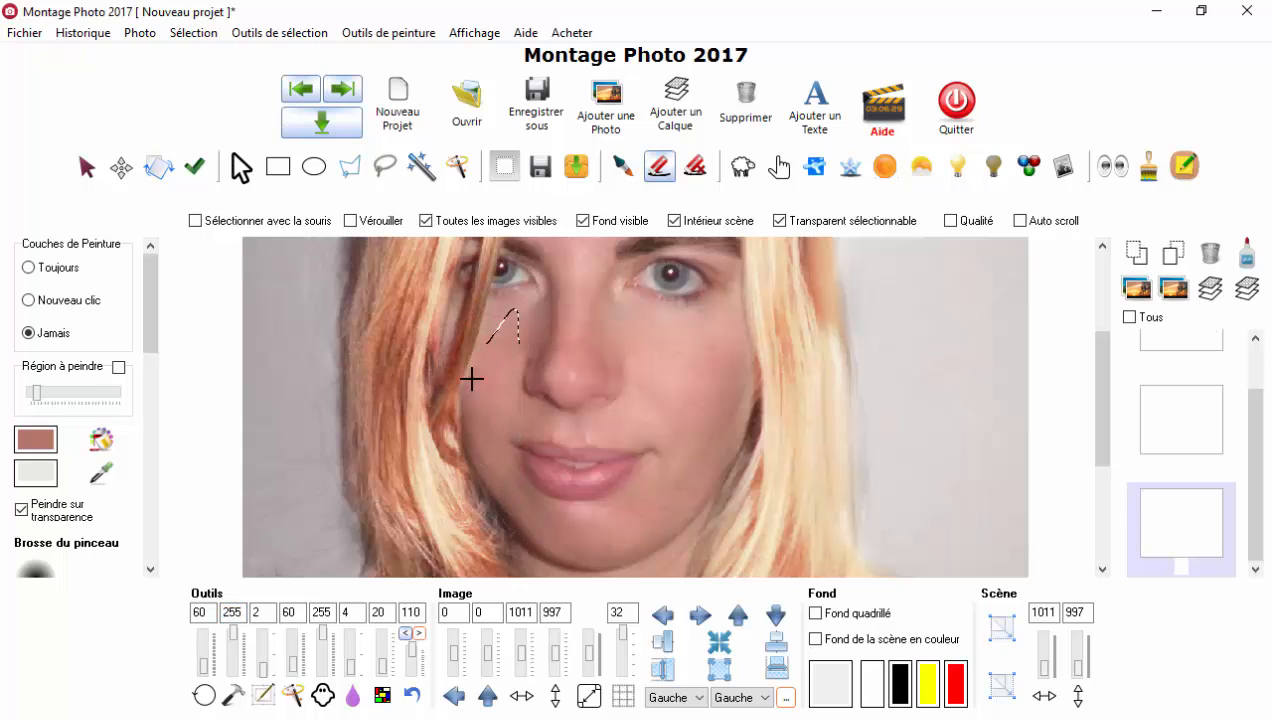
{"action": "left_click", "coordinate": [86, 168]}
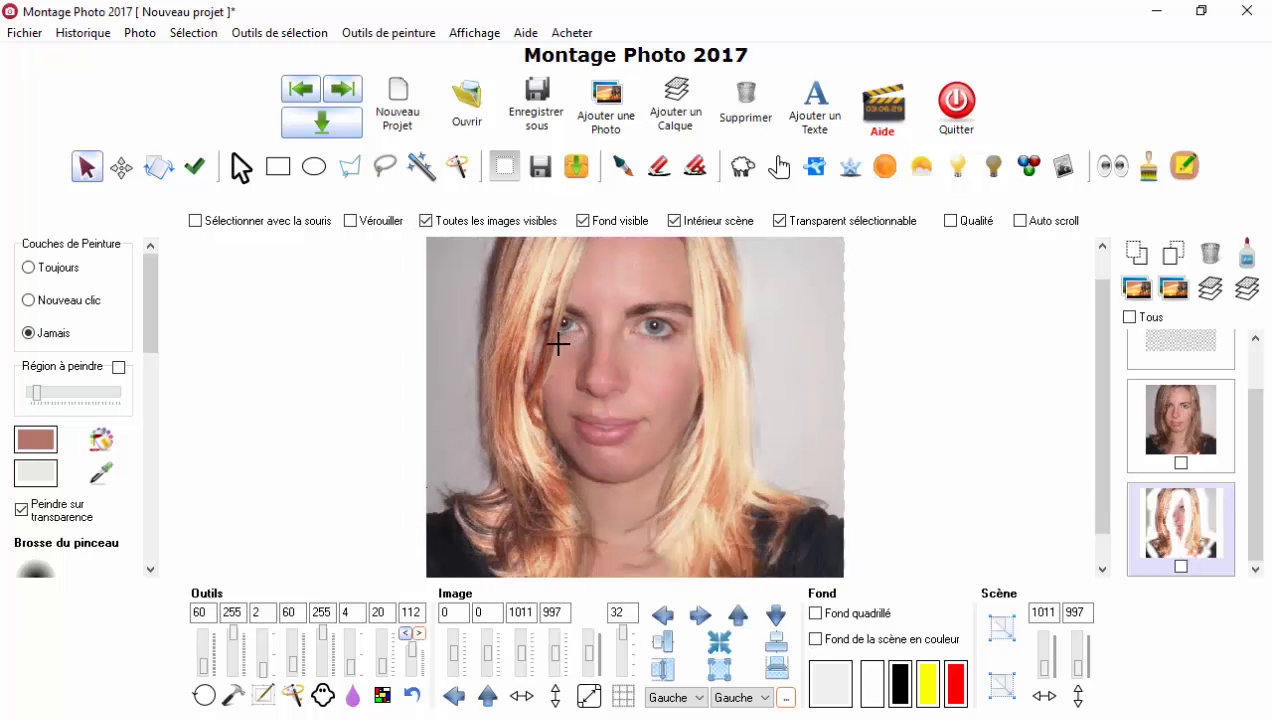
Erase the remaining brightening inside a polygonal selection running from the left eye along the strand to the cheek, then clear the selection
{"action": "scroll", "coordinate": [560, 339], "scroll_direction": "up", "scroll_amount": 2}
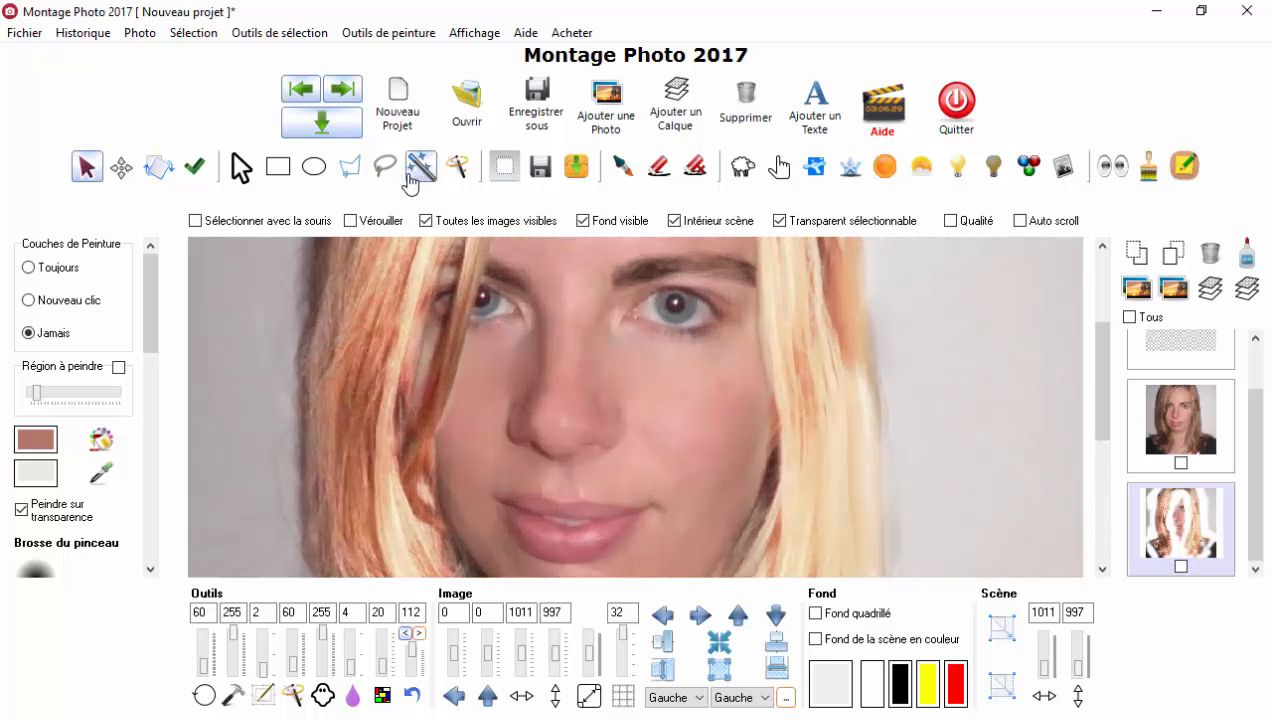
{"action": "left_click", "coordinate": [349, 167]}
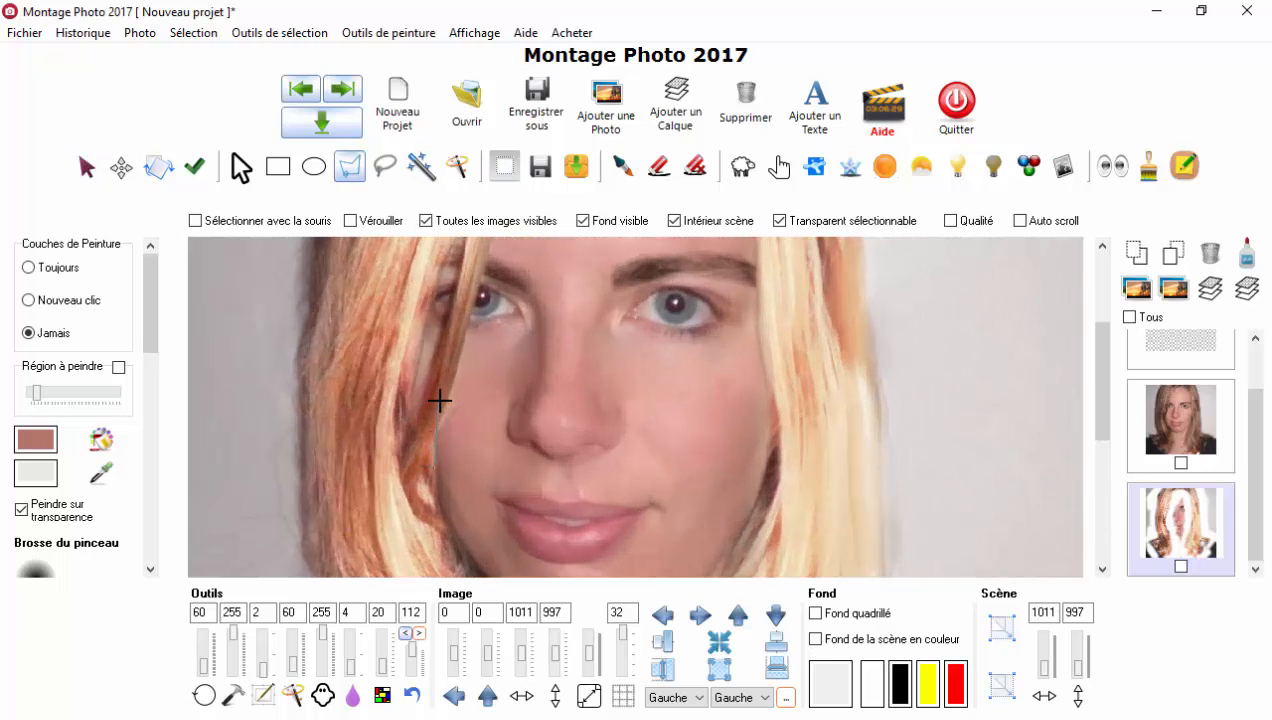
{"action": "left_click", "coordinate": [440, 400]}
{"action": "left_click", "coordinate": [560, 423]}
{"action": "double_click", "coordinate": [454, 500]}
{"action": "left_click", "coordinate": [658, 167]}
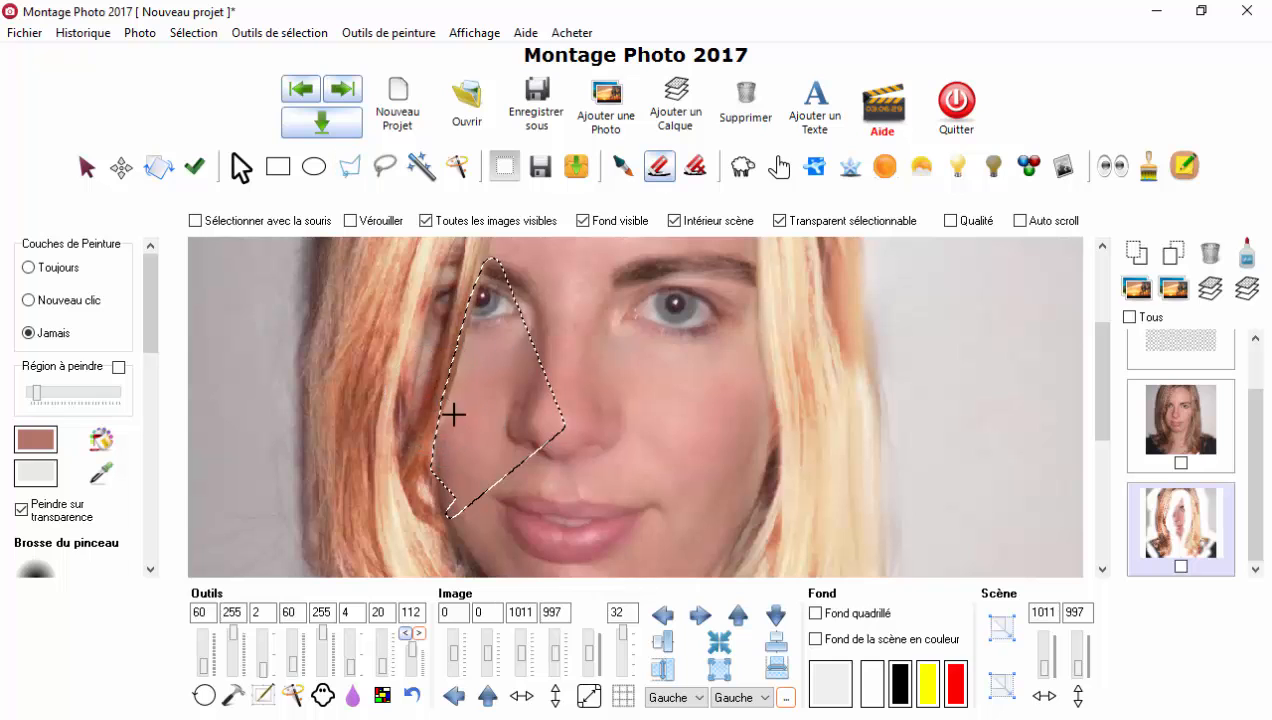
{"action": "left_click", "coordinate": [86, 167]}
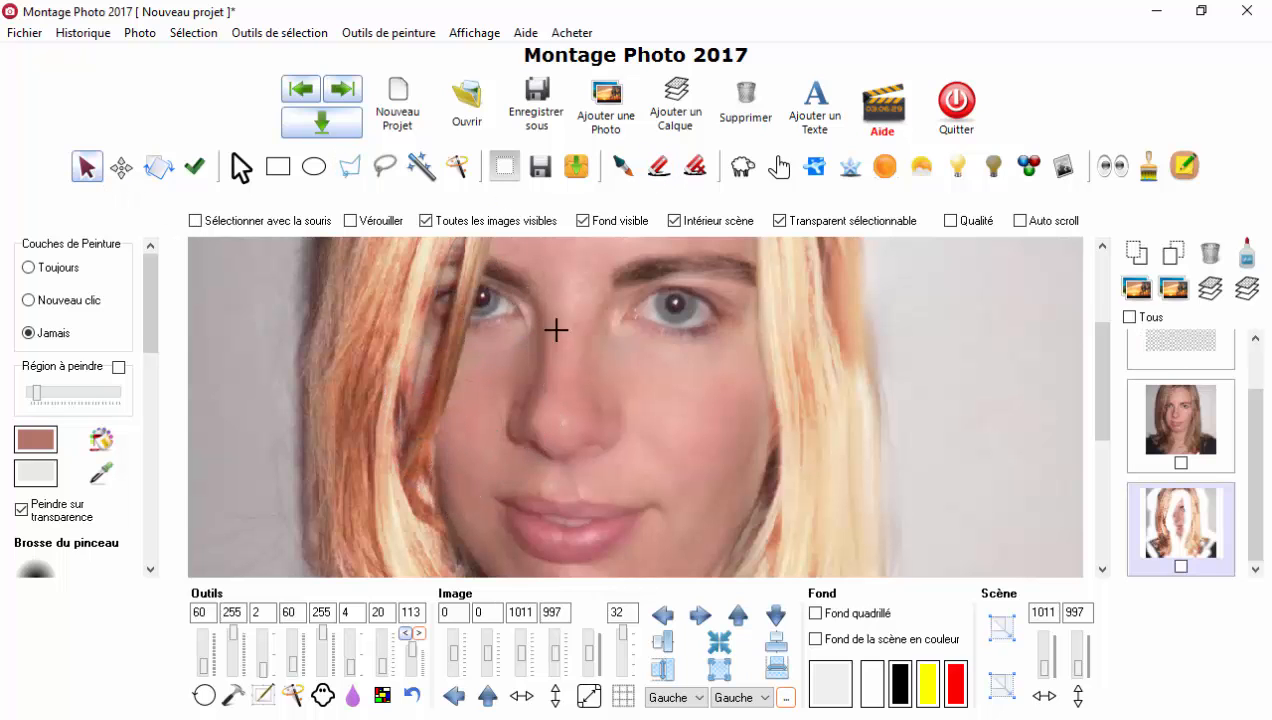
{"action": "scroll", "coordinate": [556, 330], "scroll_direction": "down", "scroll_amount": 5}
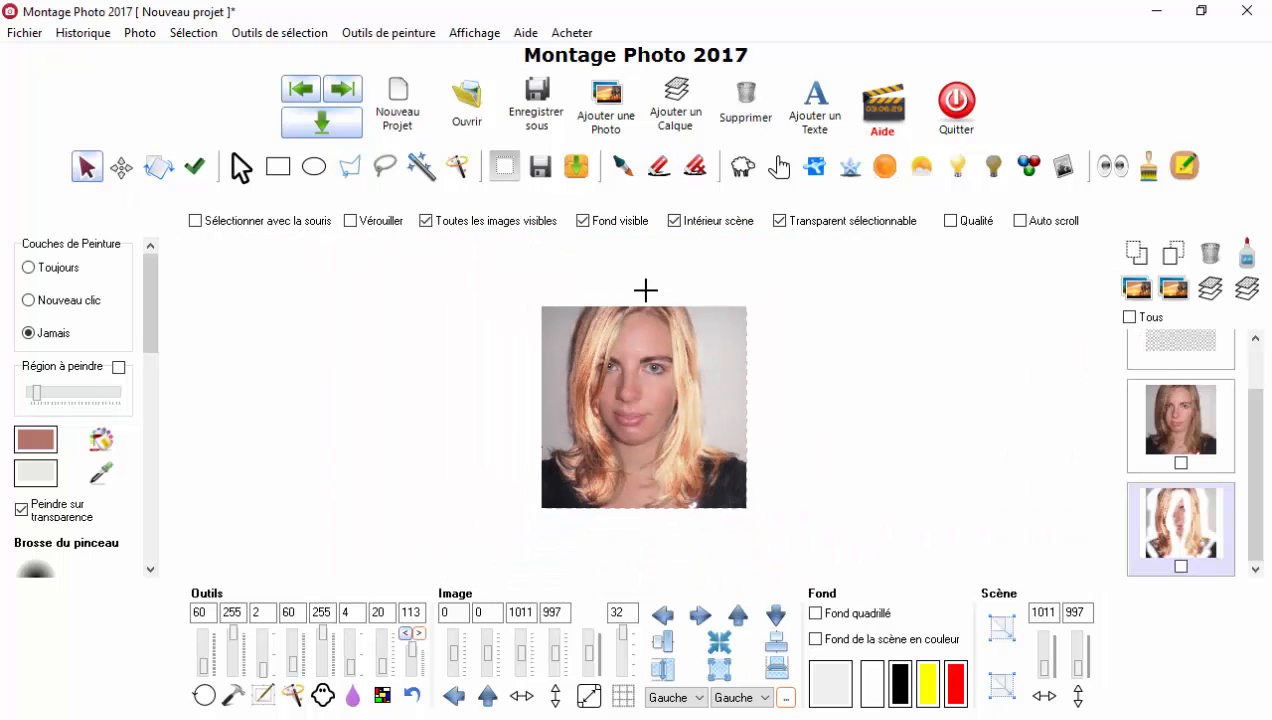
{"action": "scroll", "coordinate": [659, 363], "scroll_direction": "up", "scroll_amount": 3}
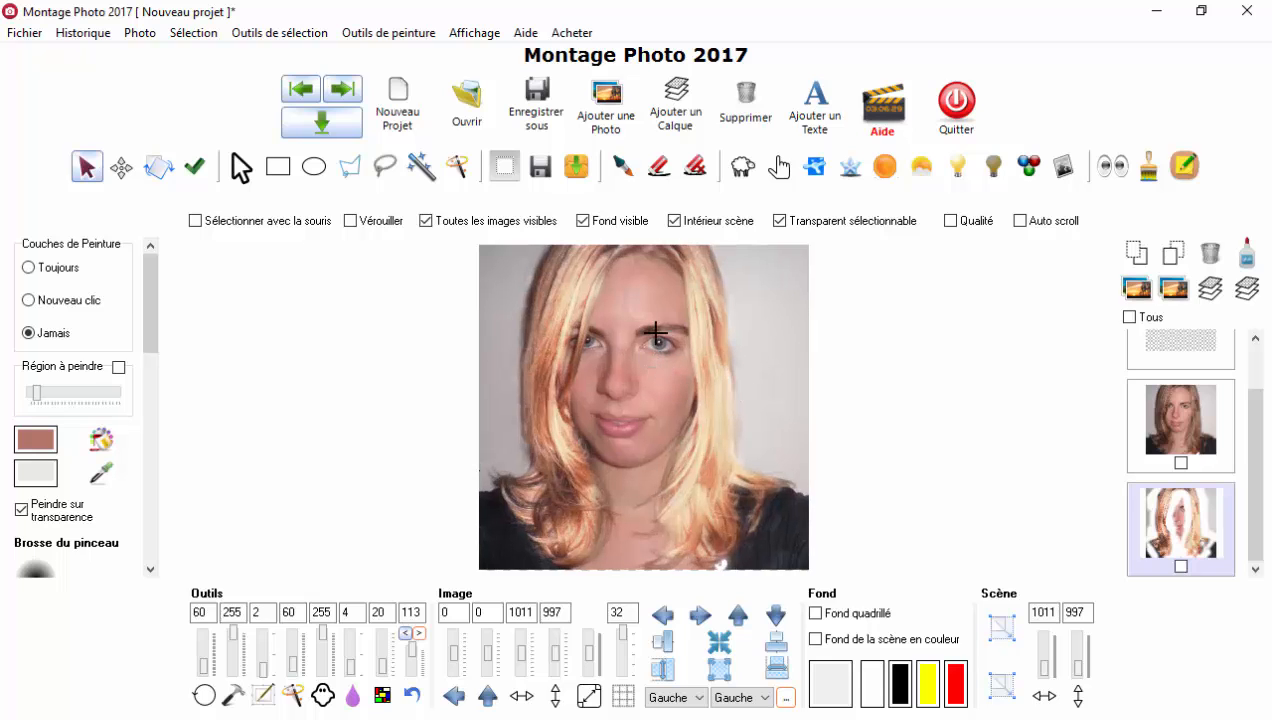
{"action": "scroll", "coordinate": [594, 318], "scroll_direction": "up", "scroll_amount": 4}
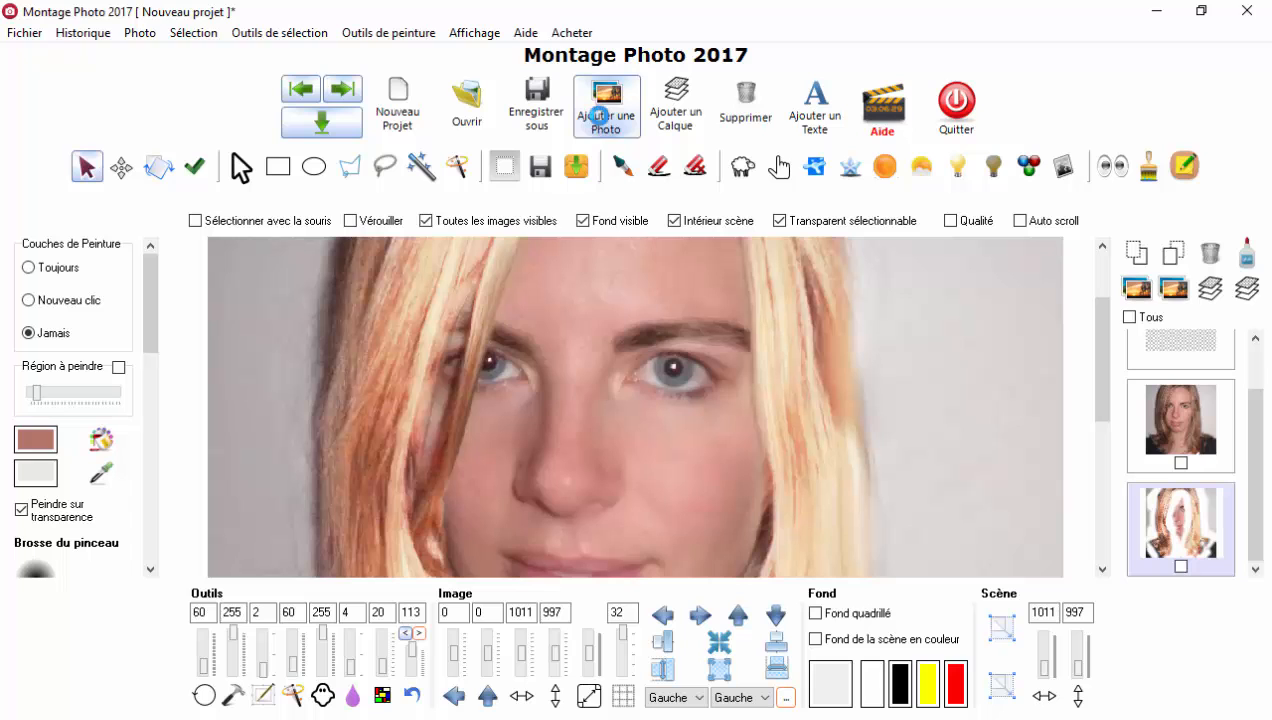
{"action": "left_click", "coordinate": [598, 117]}
{"action": "left_click", "coordinate": [455, 201]}
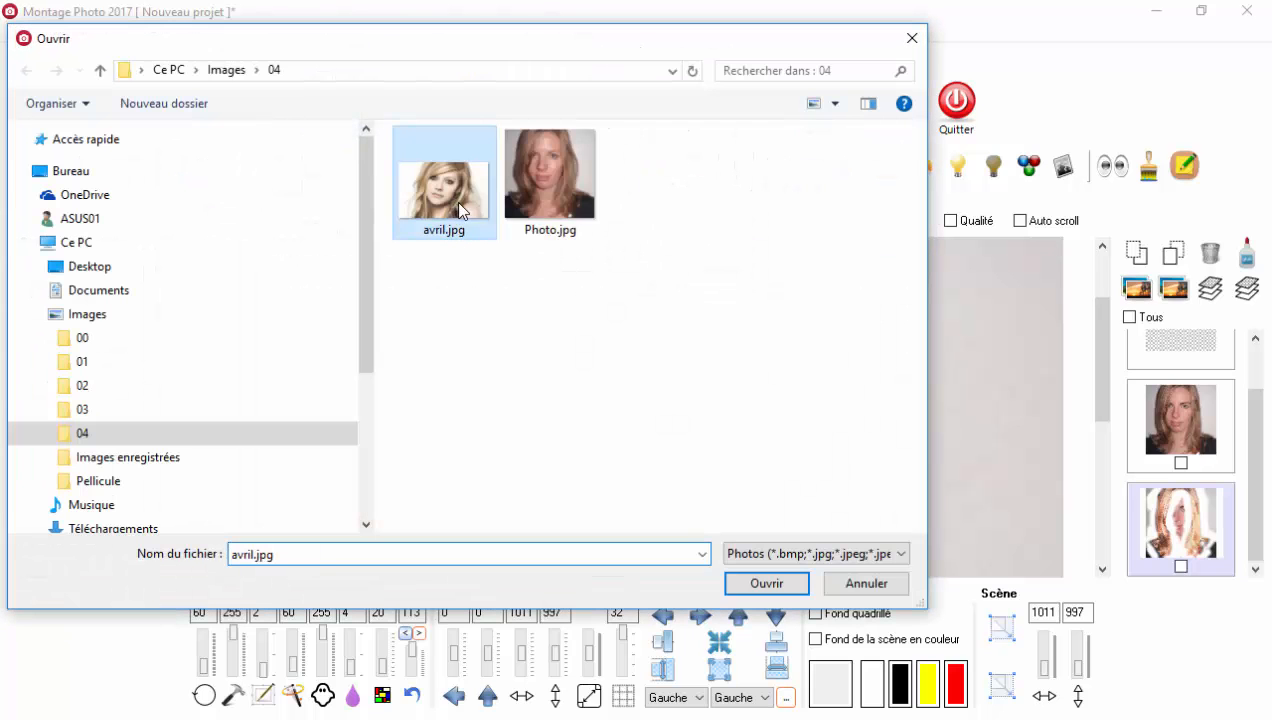
{"action": "left_click", "coordinate": [880, 581]}
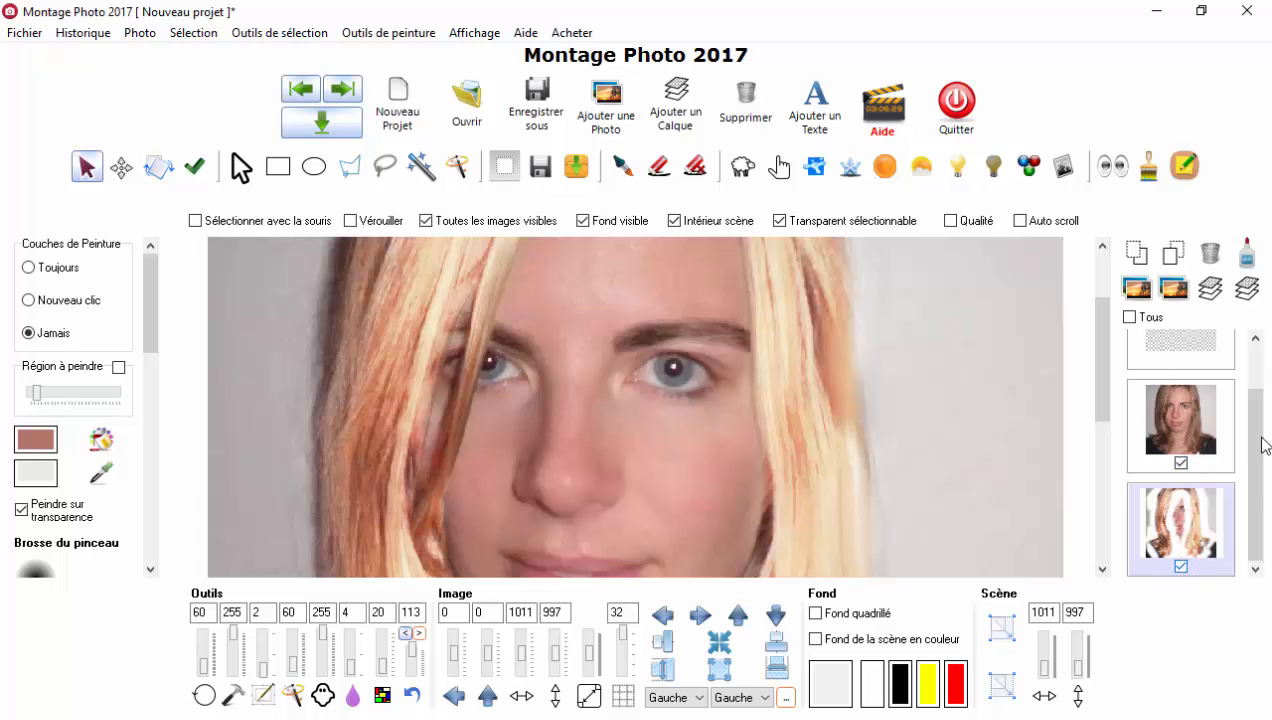
Merge the original photo with the brightened hair layer and duplicate the merged portrait
{"action": "left_click", "coordinate": [1246, 254]}
{"action": "left_click", "coordinate": [626, 438]}
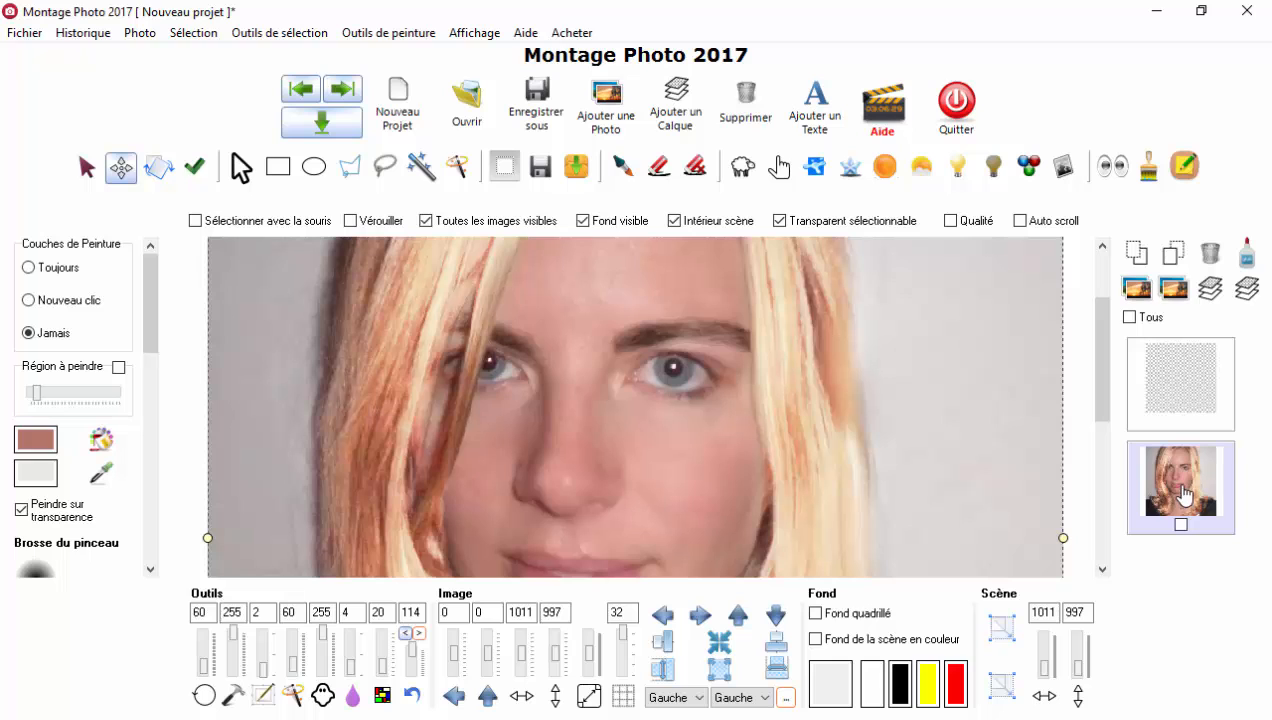
{"action": "left_click", "coordinate": [1137, 254]}
{"action": "left_click", "coordinate": [614, 463]}
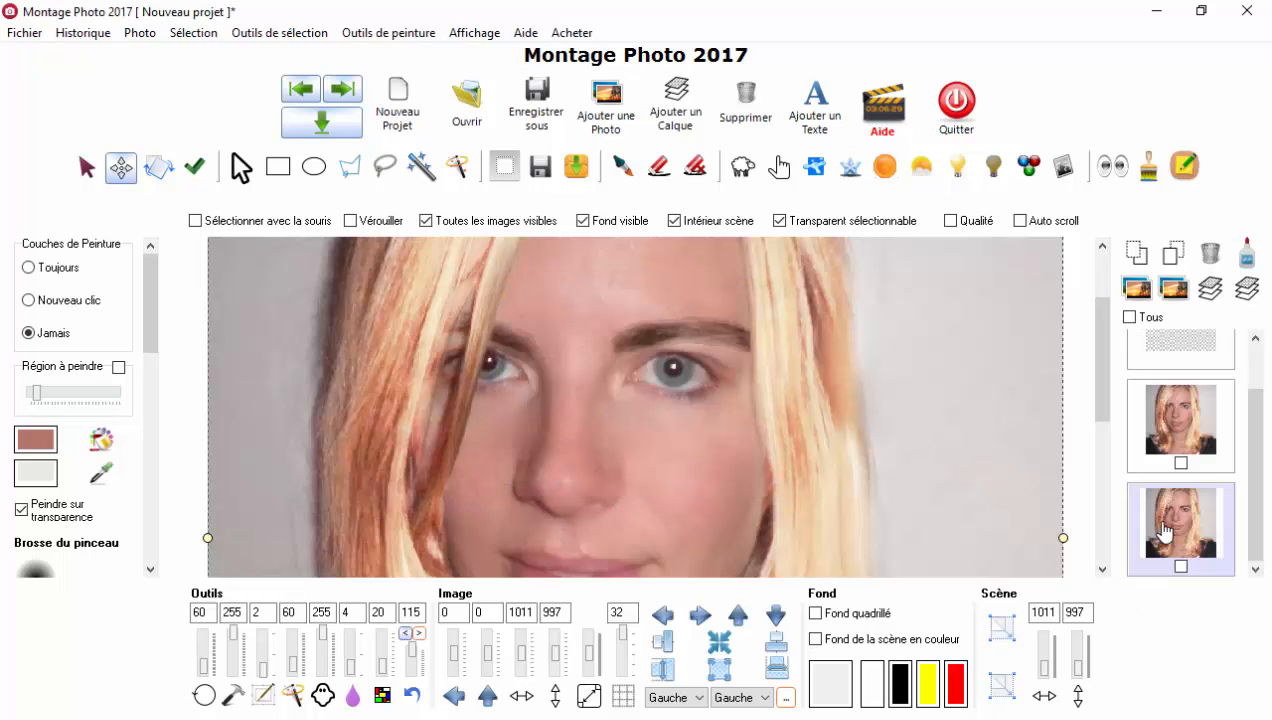
Add the photo avril.jpg from the 04 images folder to the project as a new layer
{"action": "left_click", "coordinate": [606, 100]}
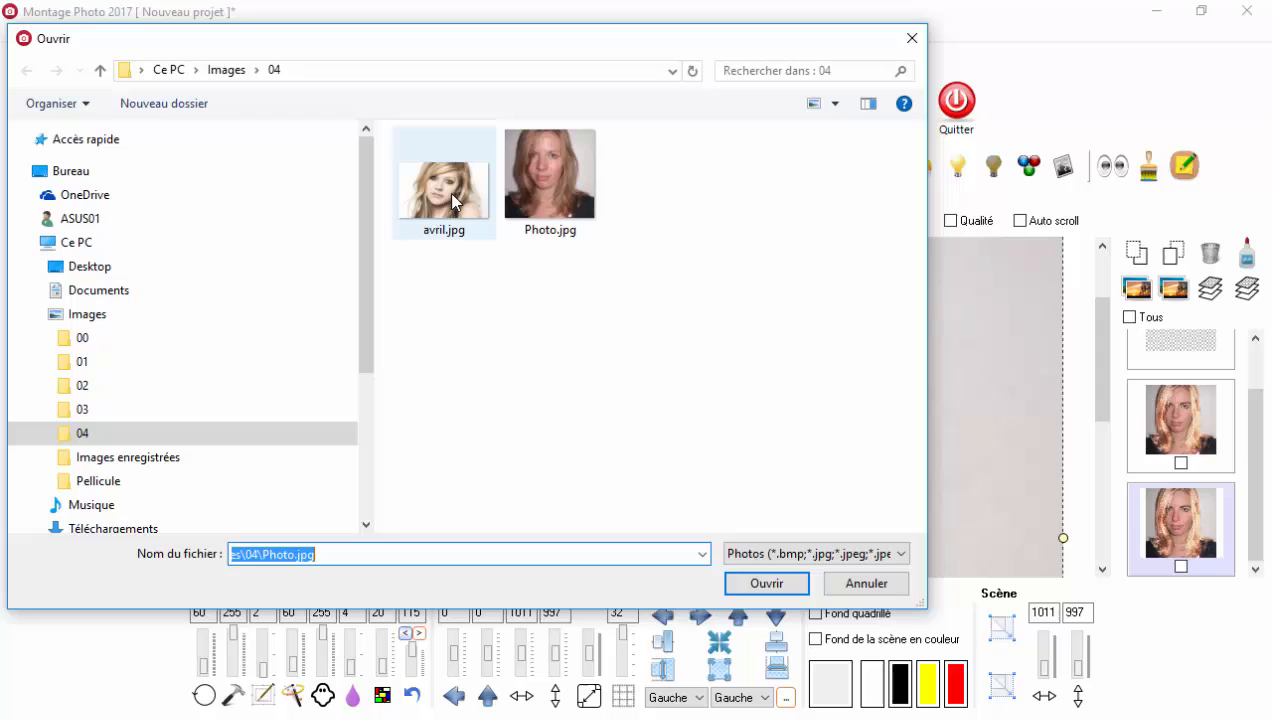
{"action": "left_click", "coordinate": [452, 200]}
{"action": "left_click", "coordinate": [764, 584]}
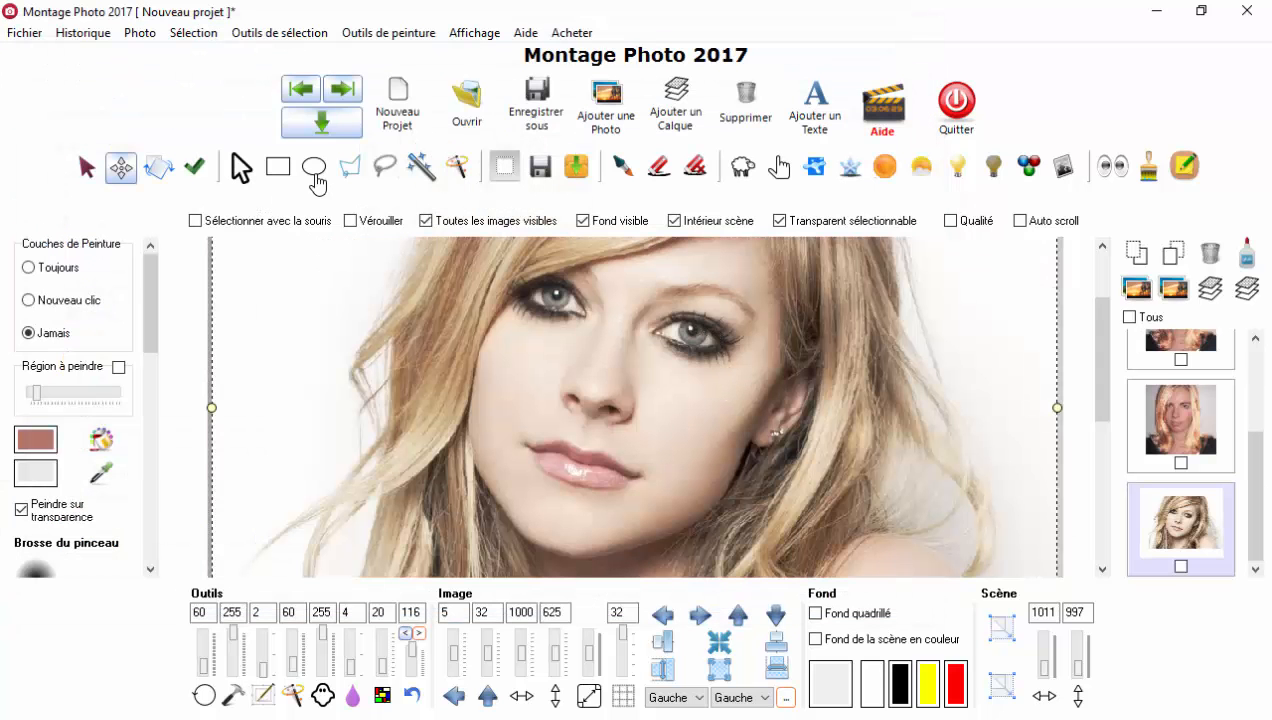
{"action": "left_click", "coordinate": [316, 170]}
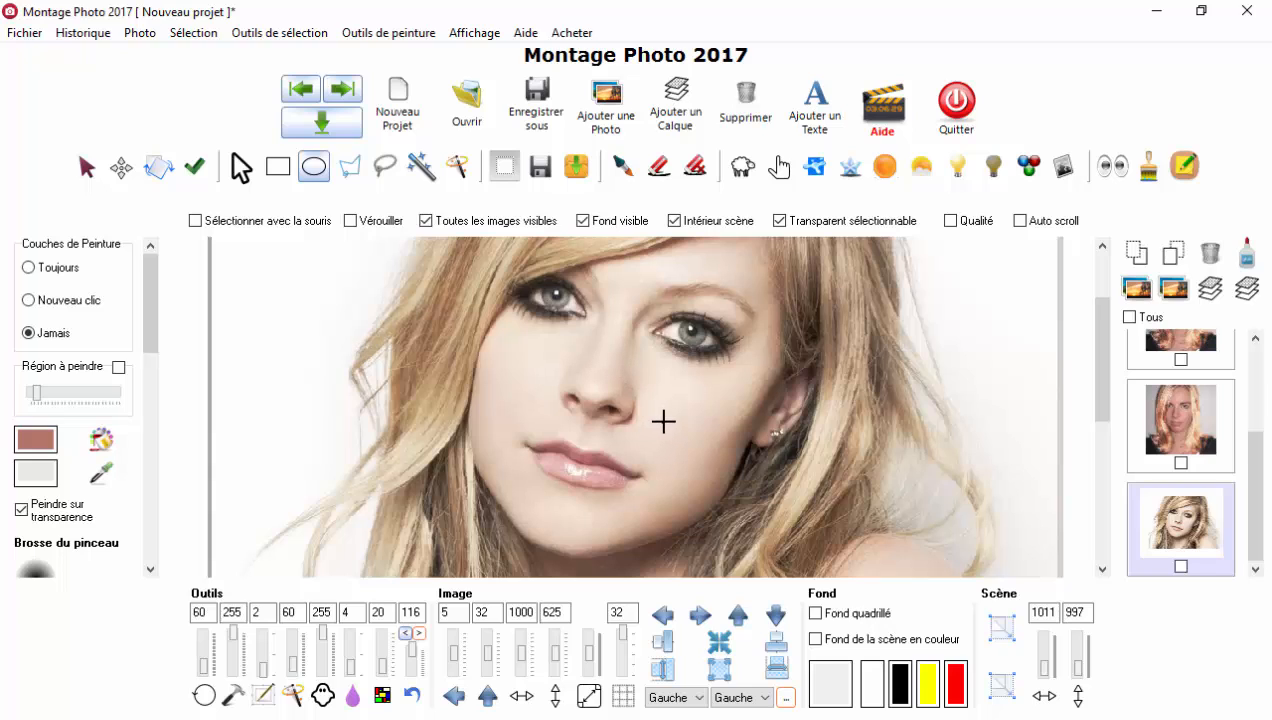
{"action": "left_click_drag", "start_coordinate": [695, 437], "coordinate": [700, 440]}
{"action": "left_click_drag", "start_coordinate": [773, 404], "coordinate": [871, 452]}
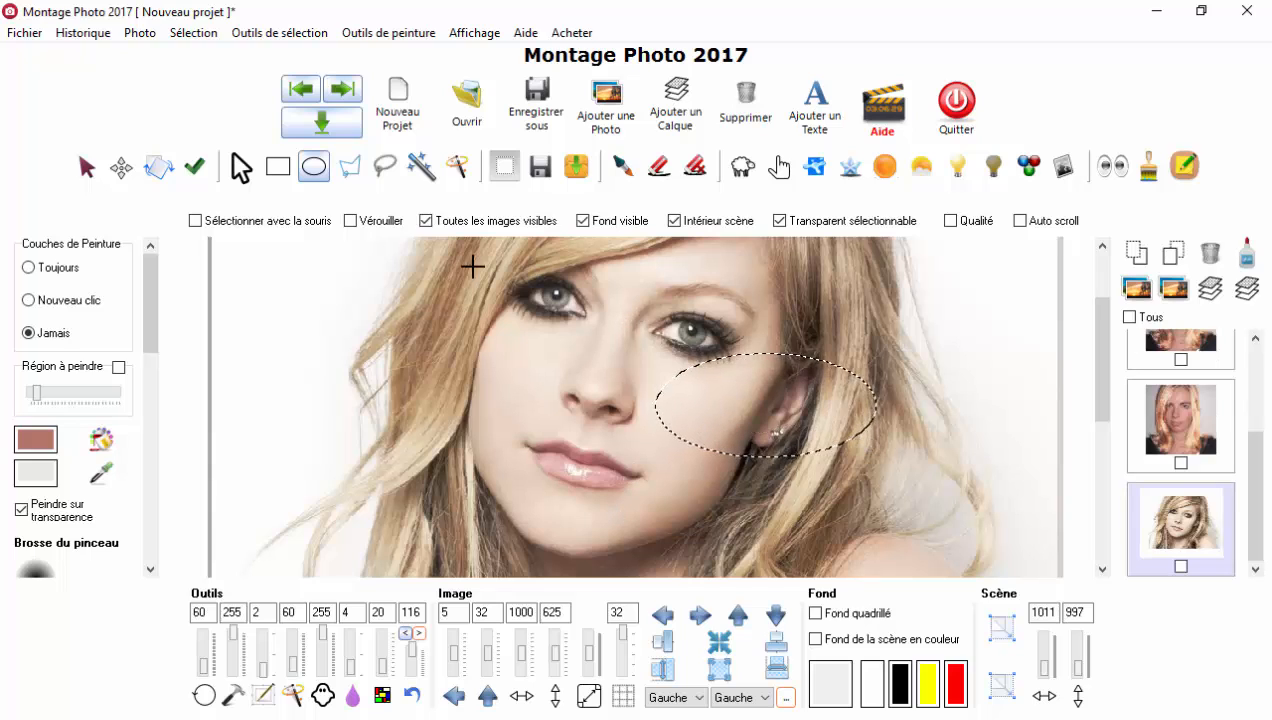
Duplicate a circular selection about 73 px wide around the added photo's right eye and place the copy on the background beside the hair
{"action": "left_click", "coordinate": [316, 168]}
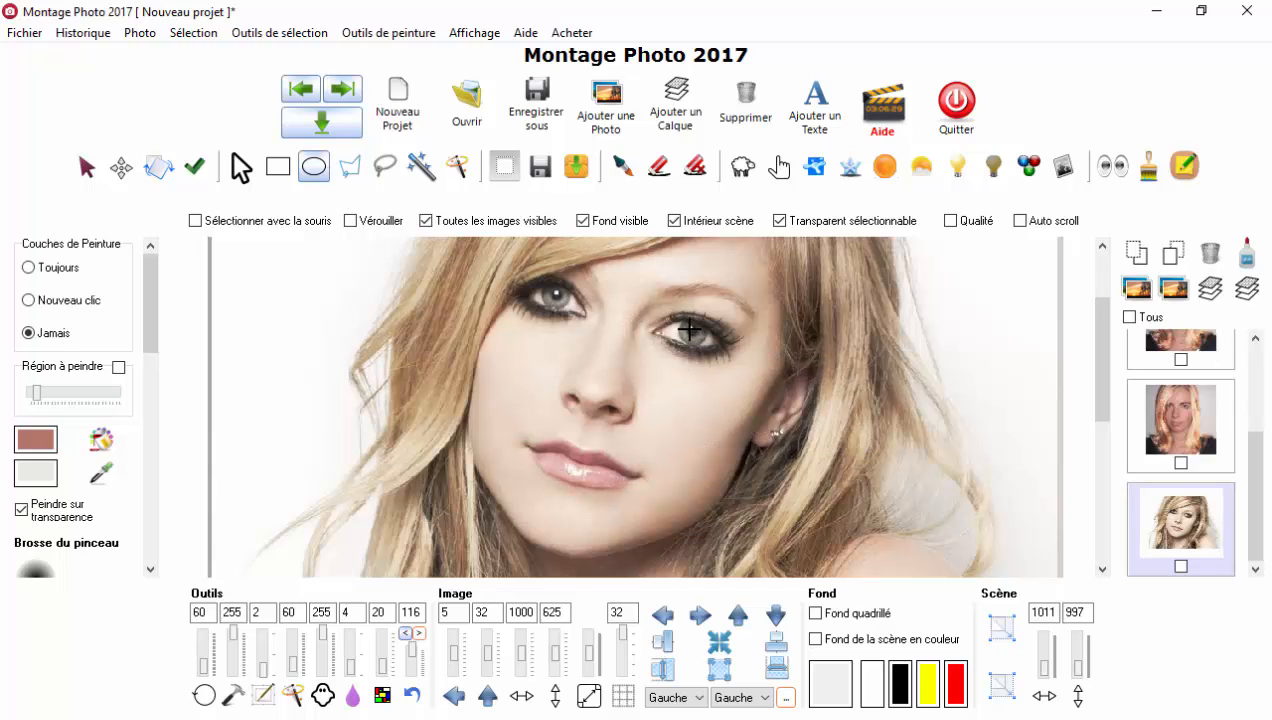
{"action": "left_click_drag", "start_coordinate": [715, 345], "coordinate": [650, 341]}
{"action": "key", "text": "ctrl+v"}
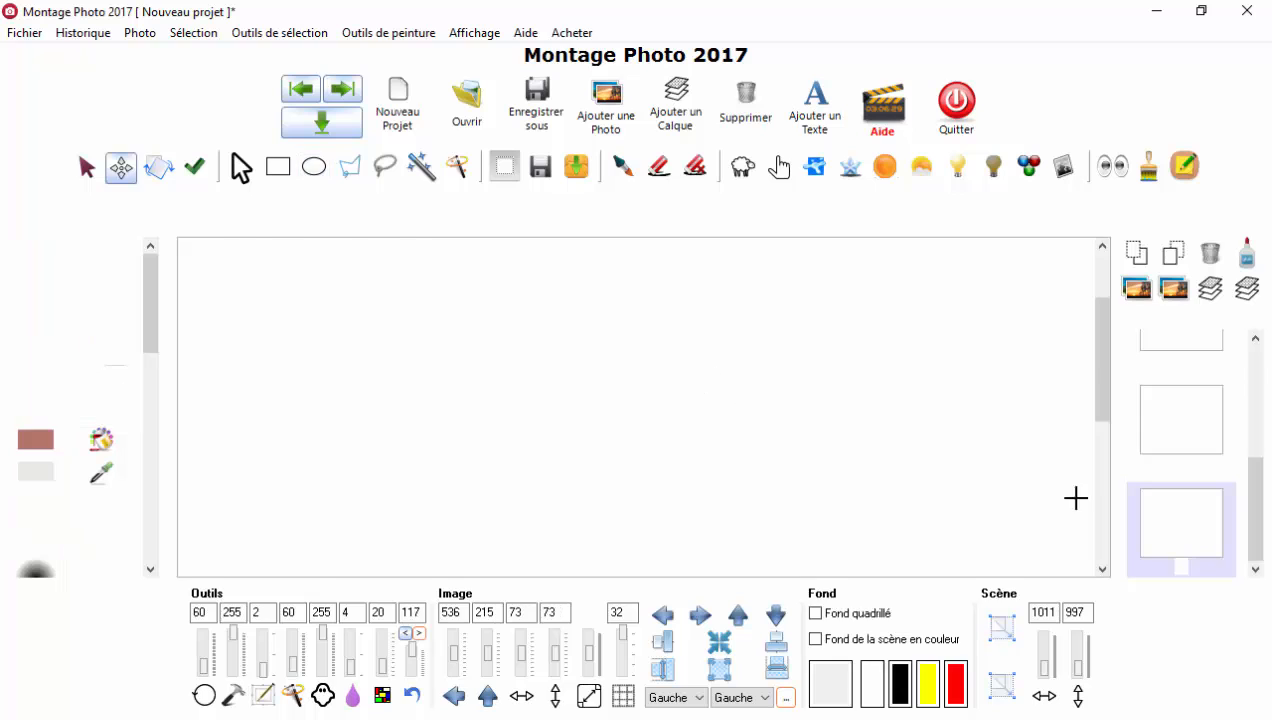
{"action": "left_click_drag", "start_coordinate": [697, 332], "coordinate": [995, 340]}
Duplicate a circular selection about 87 px wide around the left eye of the avril.jpg layer and delete that photo layer
{"action": "left_click", "coordinate": [549, 295]}
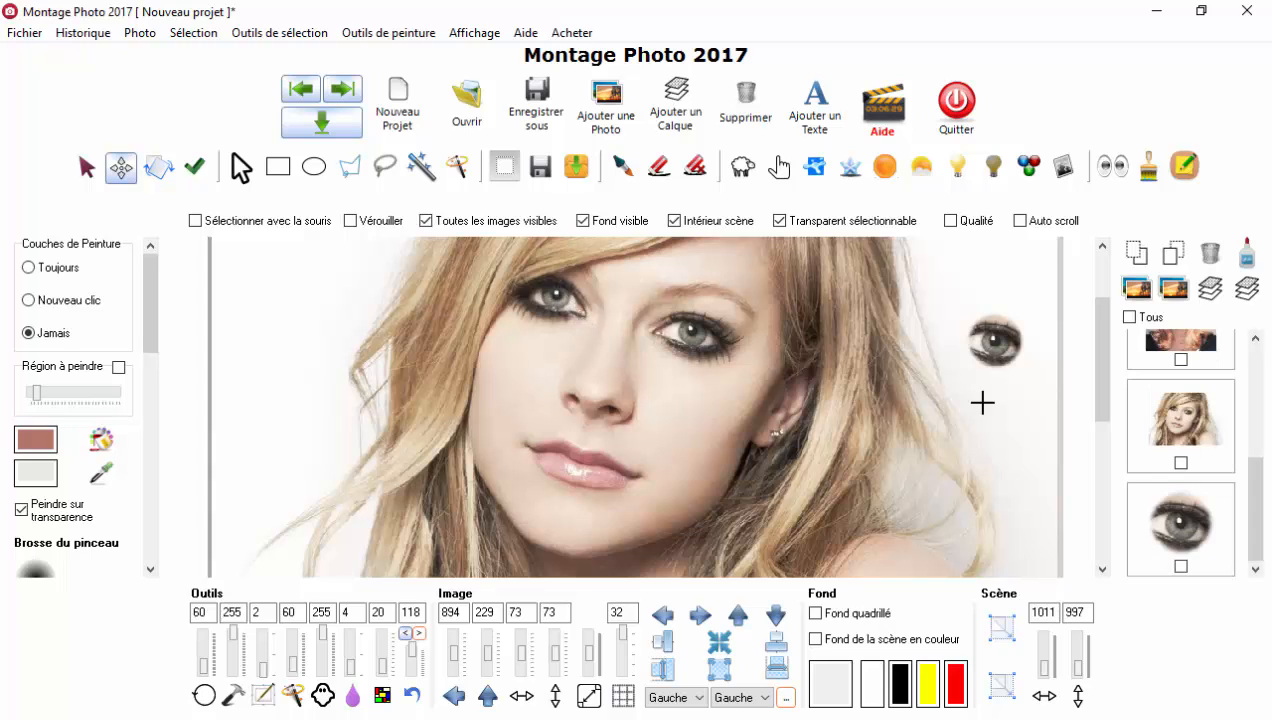
{"action": "left_click", "coordinate": [1194, 430]}
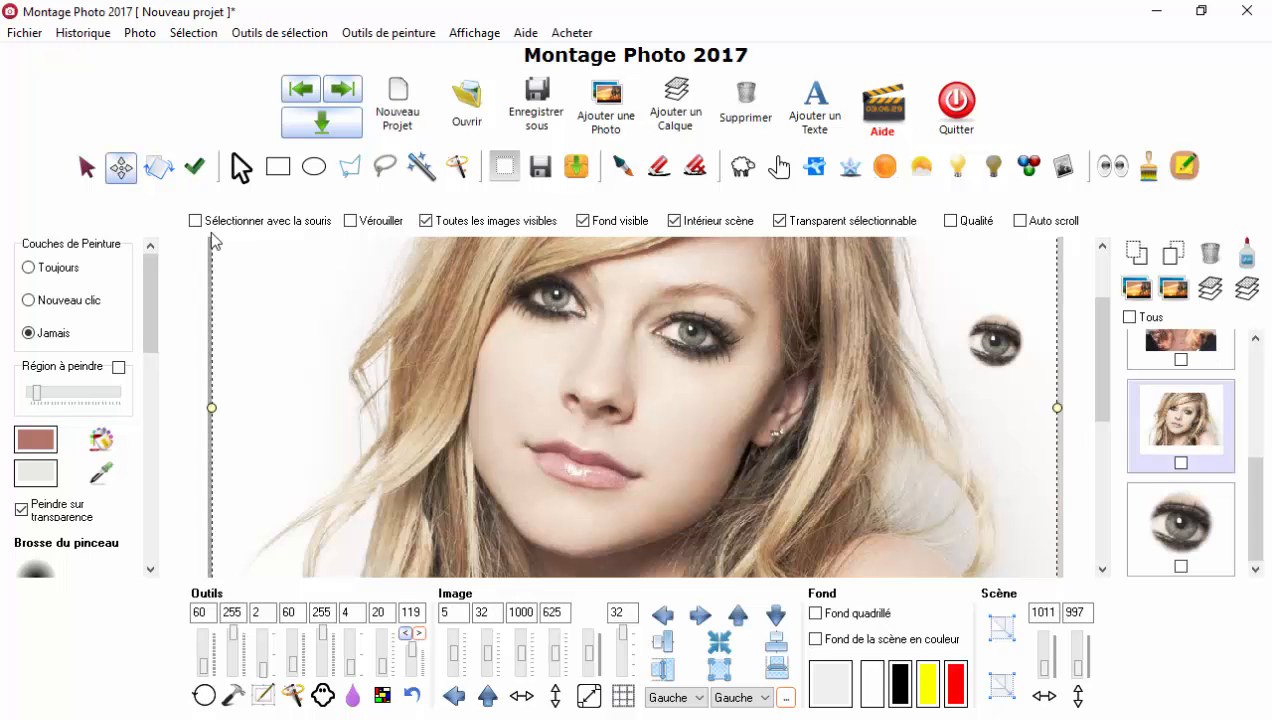
{"action": "left_click", "coordinate": [1184, 423]}
{"action": "left_click", "coordinate": [314, 166]}
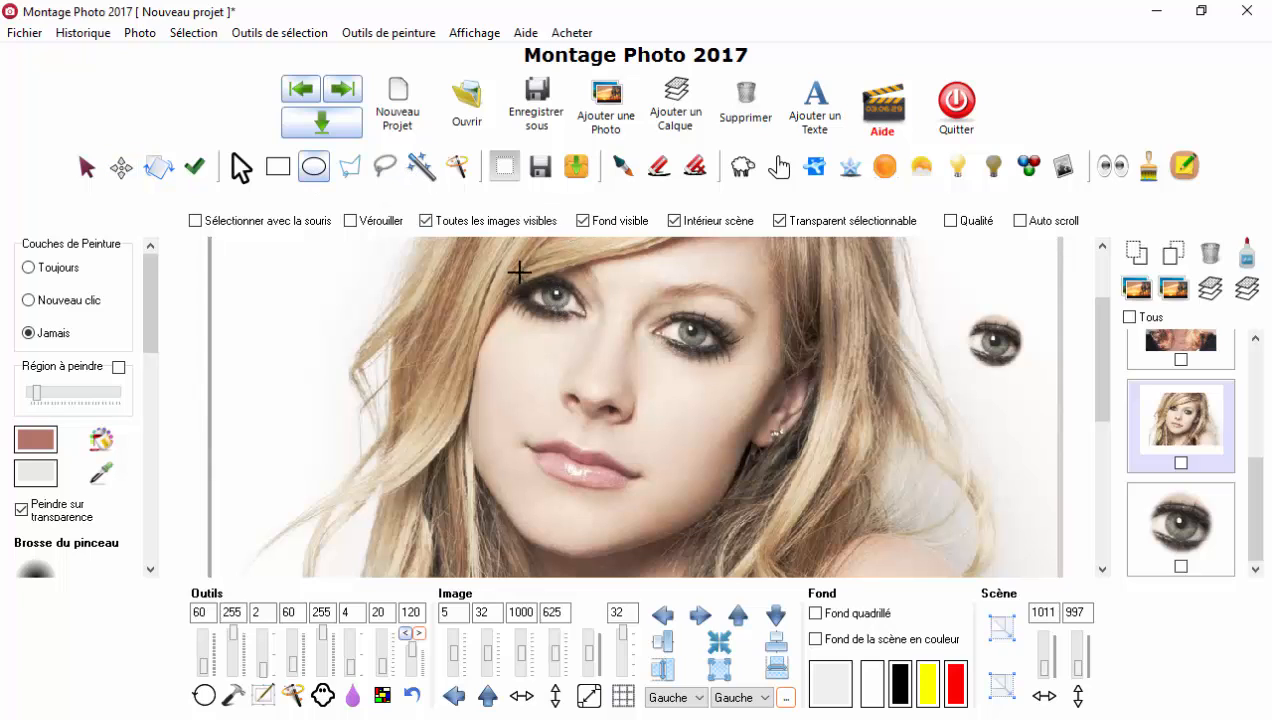
{"action": "left_click_drag", "start_coordinate": [570, 312], "coordinate": [594, 337]}
{"action": "left_click", "coordinate": [201, 36]}
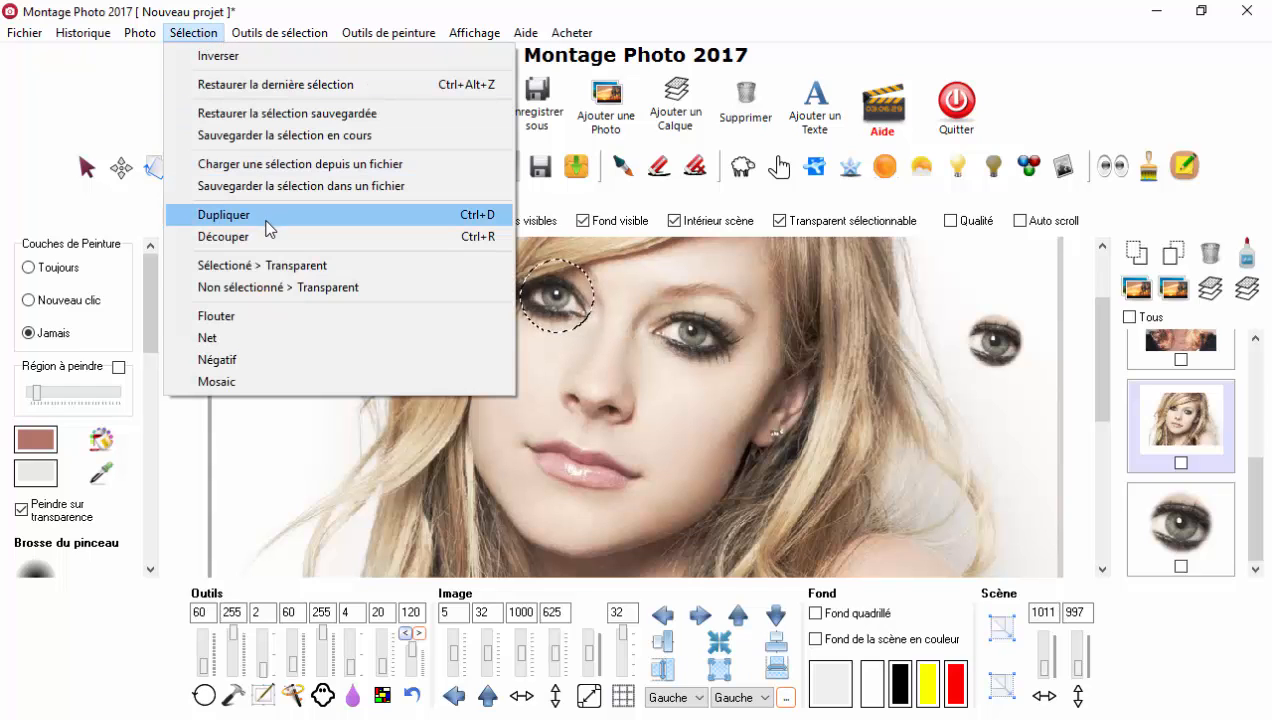
{"action": "left_click", "coordinate": [268, 5]}
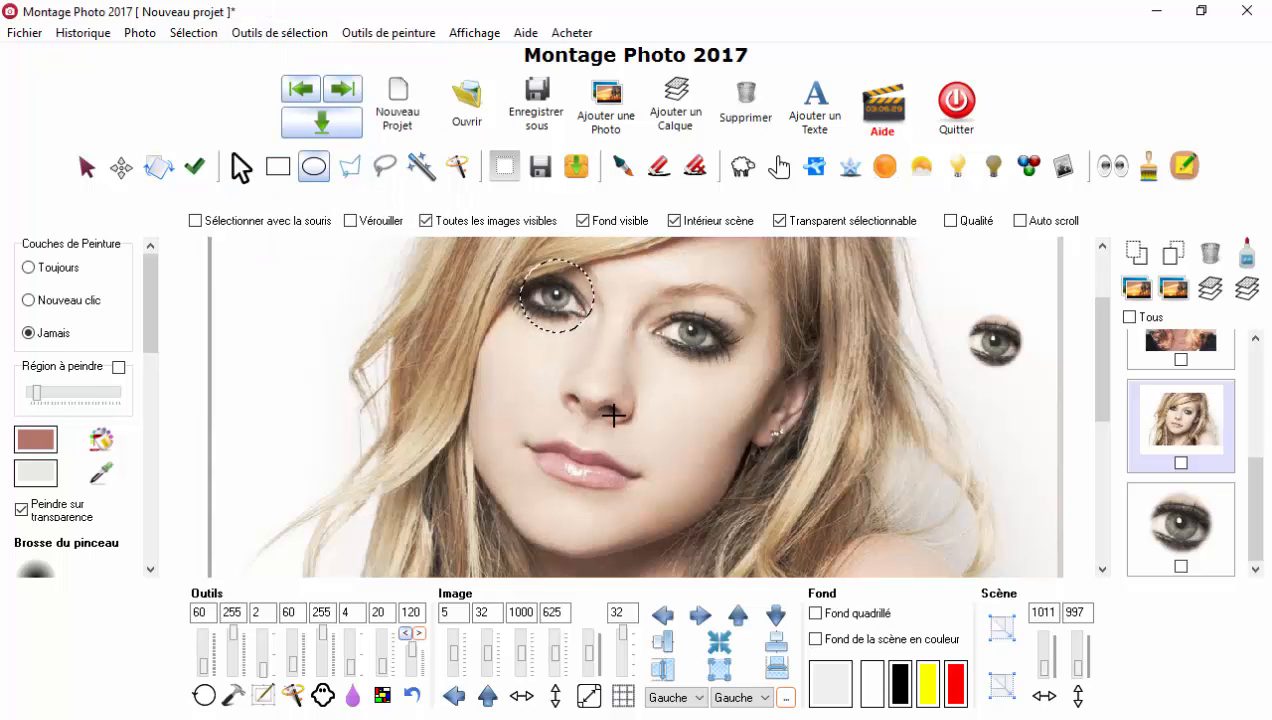
{"action": "key", "text": "Return"}
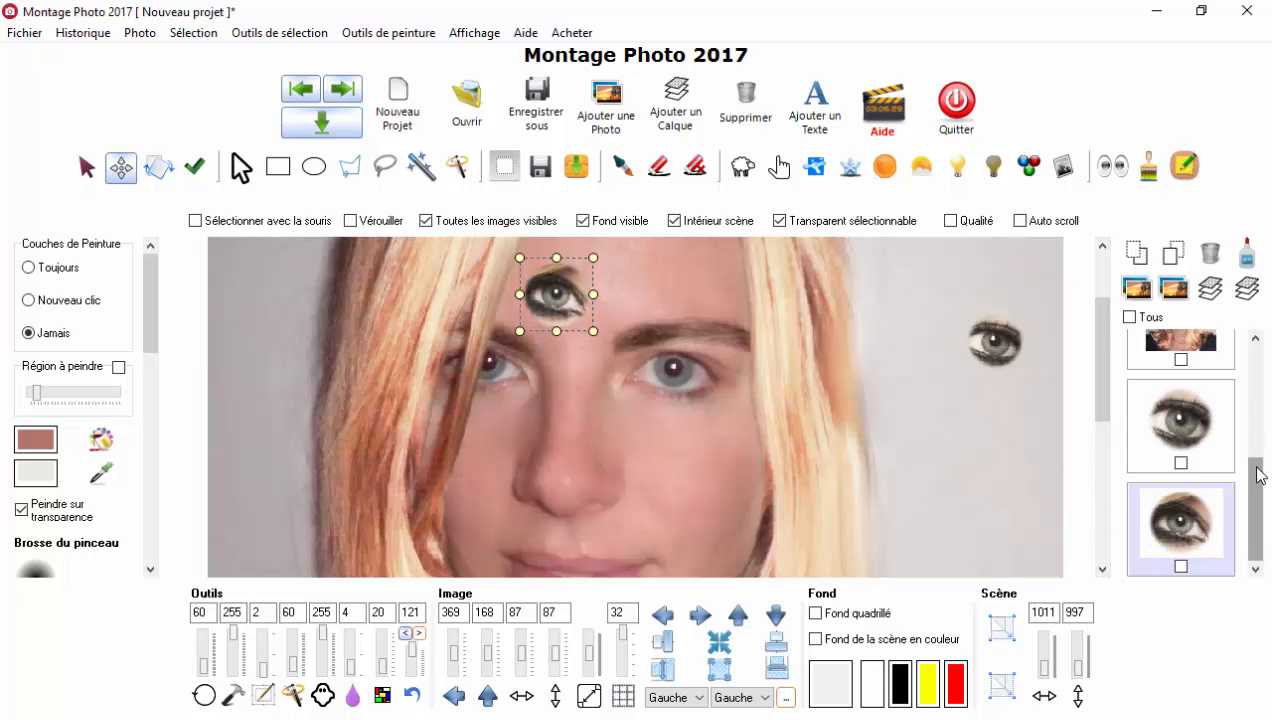
{"action": "left_click_drag", "start_coordinate": [1256, 474], "coordinate": [1256, 420]}
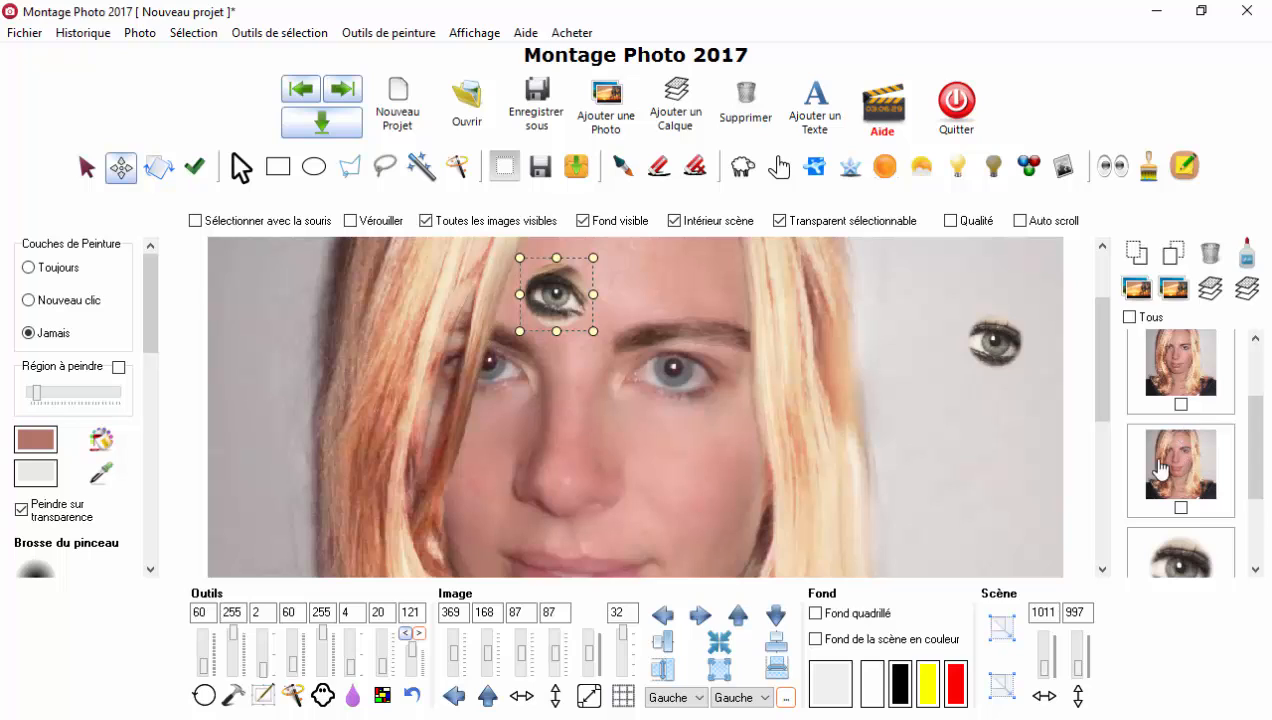
{"action": "left_click", "coordinate": [1188, 560]}
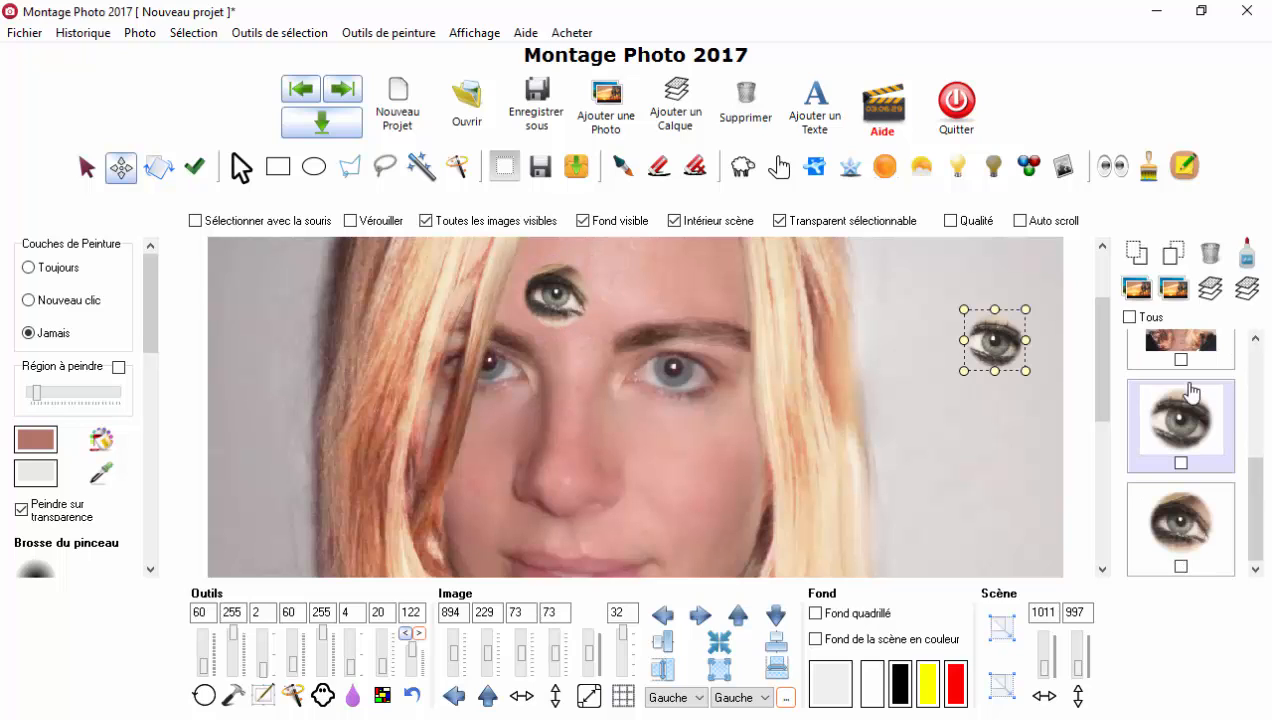
{"action": "left_click", "coordinate": [1136, 253]}
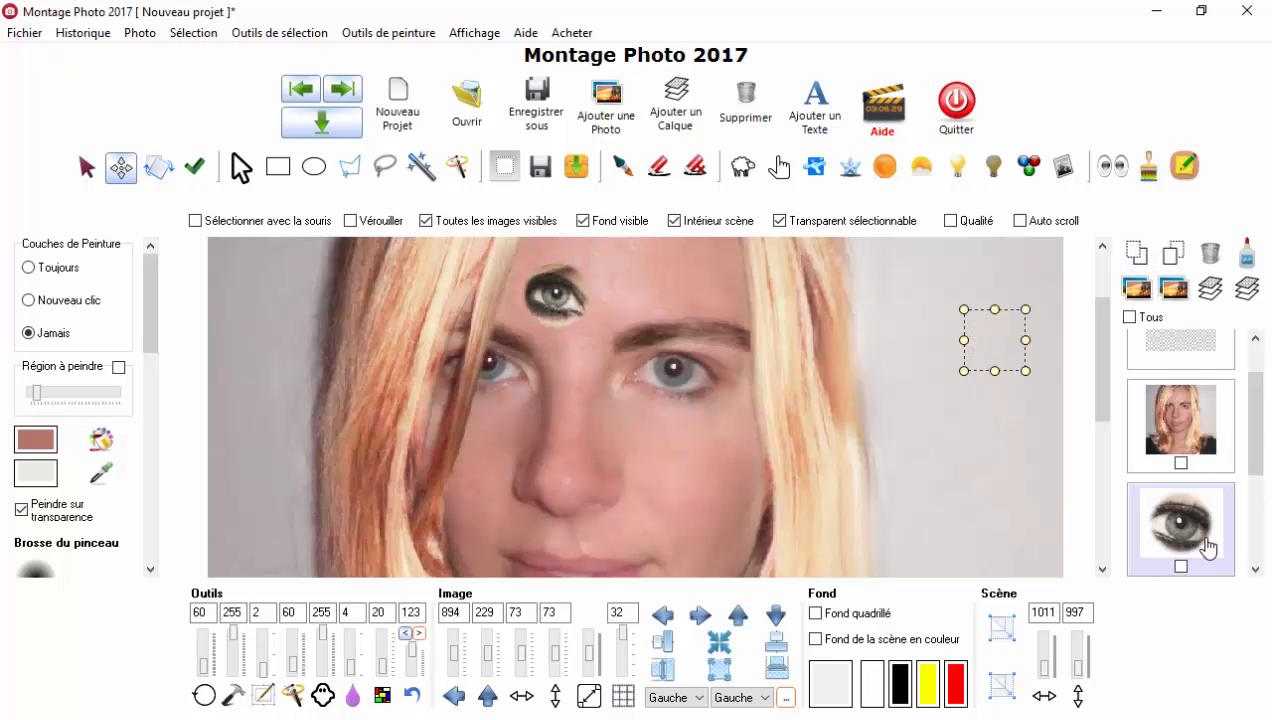
{"action": "left_click", "coordinate": [1256, 528]}
{"action": "left_click", "coordinate": [1205, 540]}
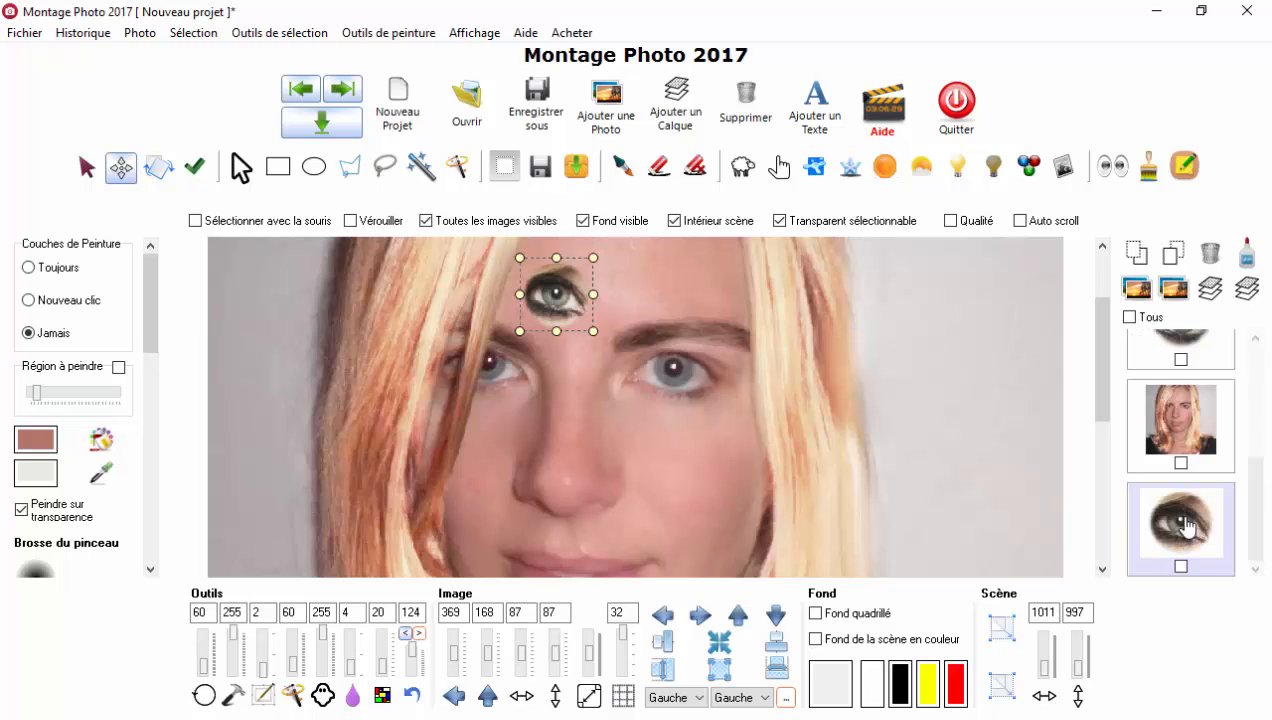
{"action": "left_click", "coordinate": [1136, 253]}
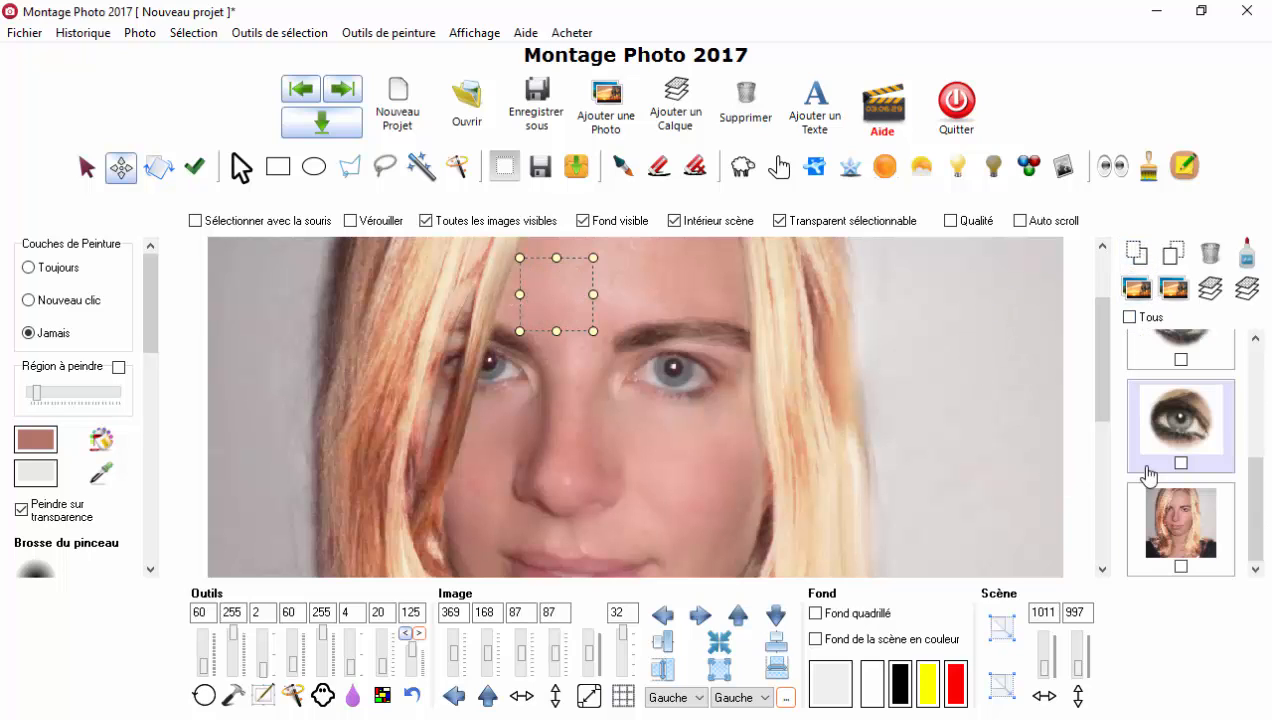
{"action": "left_click", "coordinate": [1181, 541]}
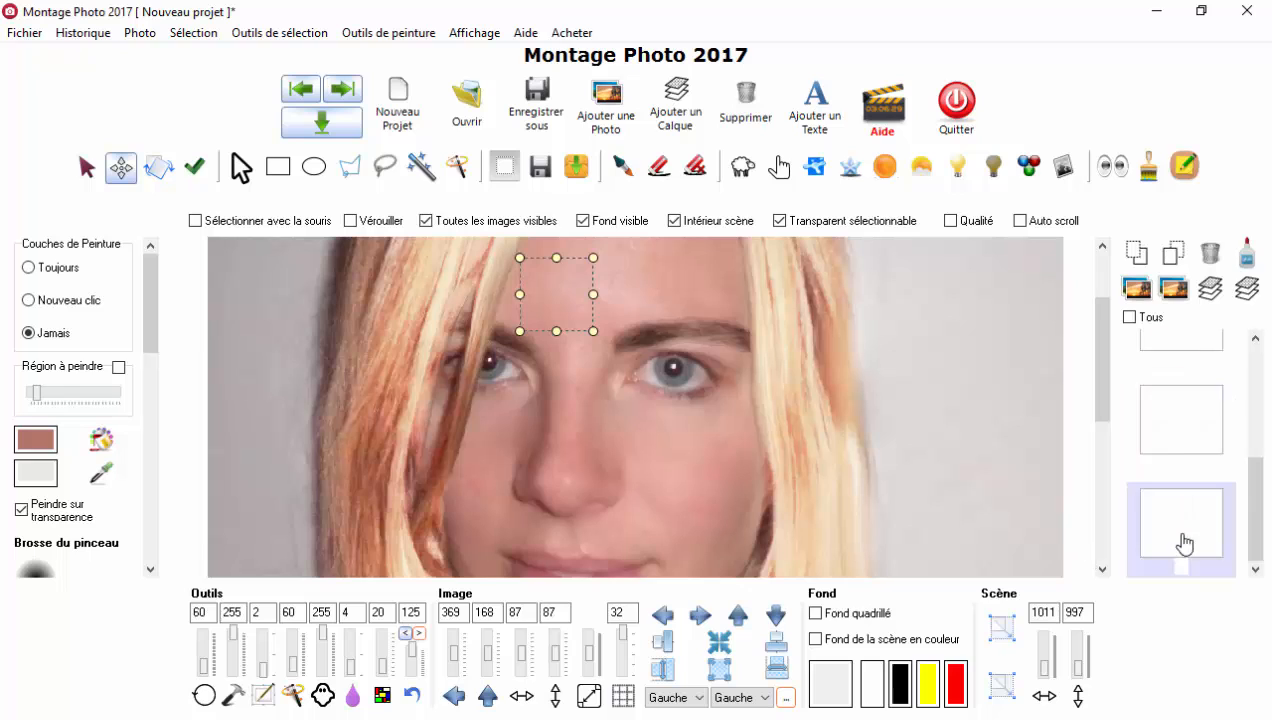
{"action": "left_click", "coordinate": [1181, 415]}
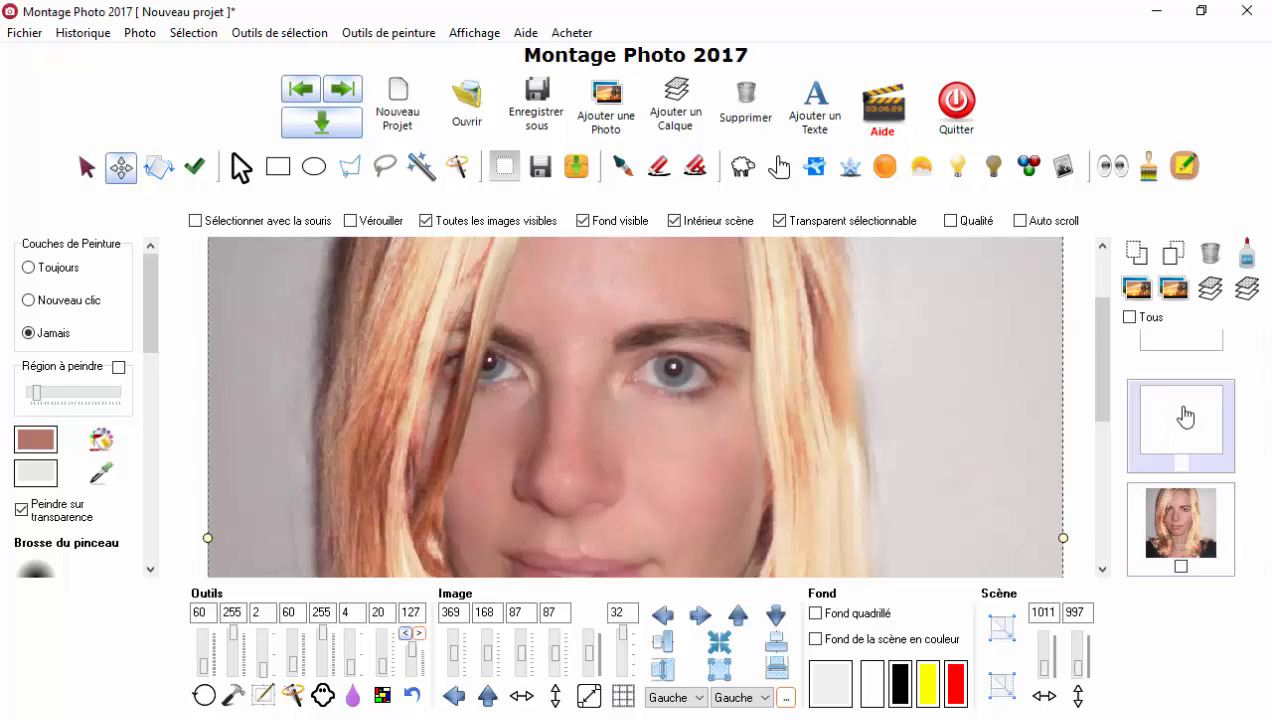
{"action": "left_click", "coordinate": [427, 221]}
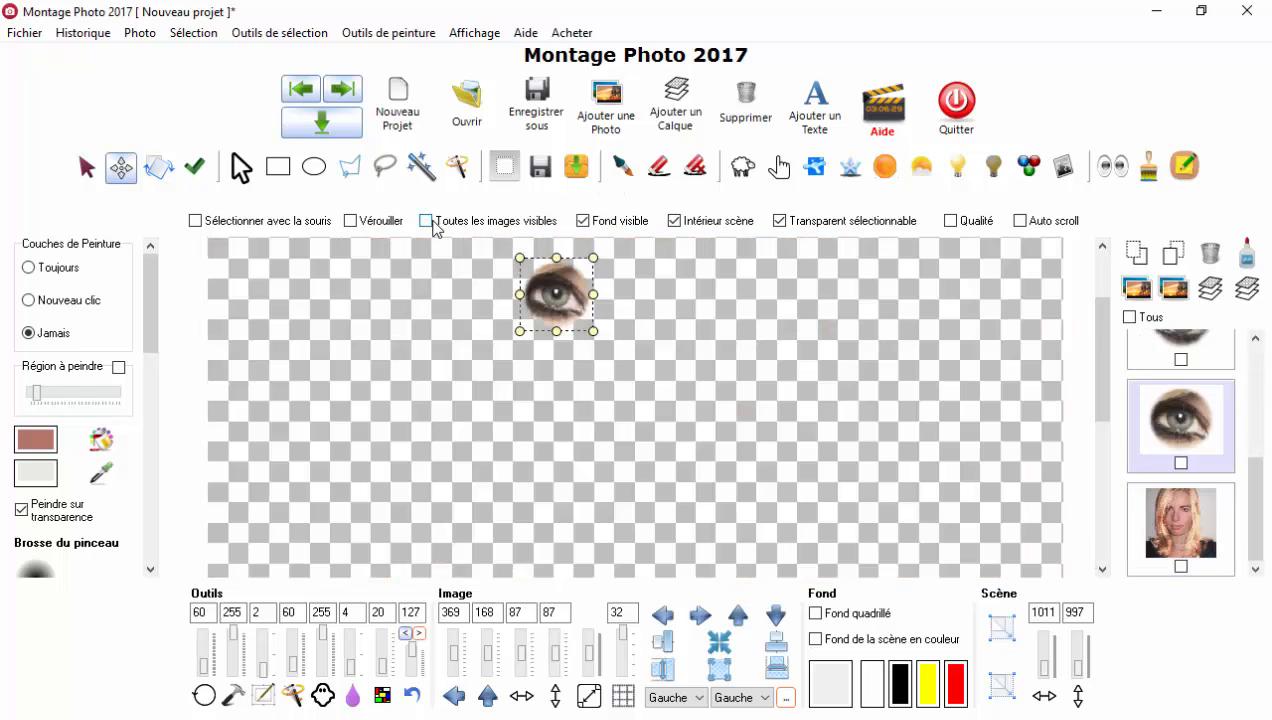
{"action": "left_click", "coordinate": [433, 229]}
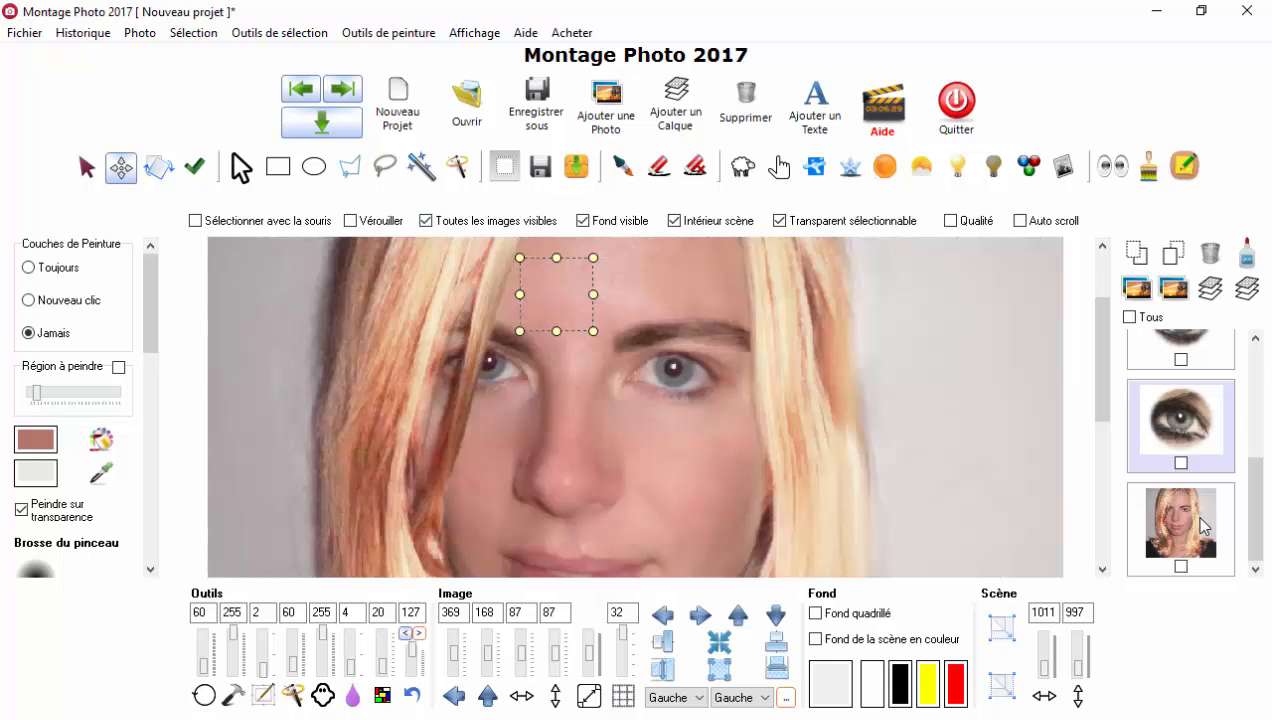
{"action": "mouse_move", "coordinate": [1265, 491]}
{"action": "left_mouse_down"}
{"action": "mouse_move", "coordinate": [1266, 466]}
{"action": "mouse_move", "coordinate": [1266, 492]}
{"action": "left_mouse_up"}
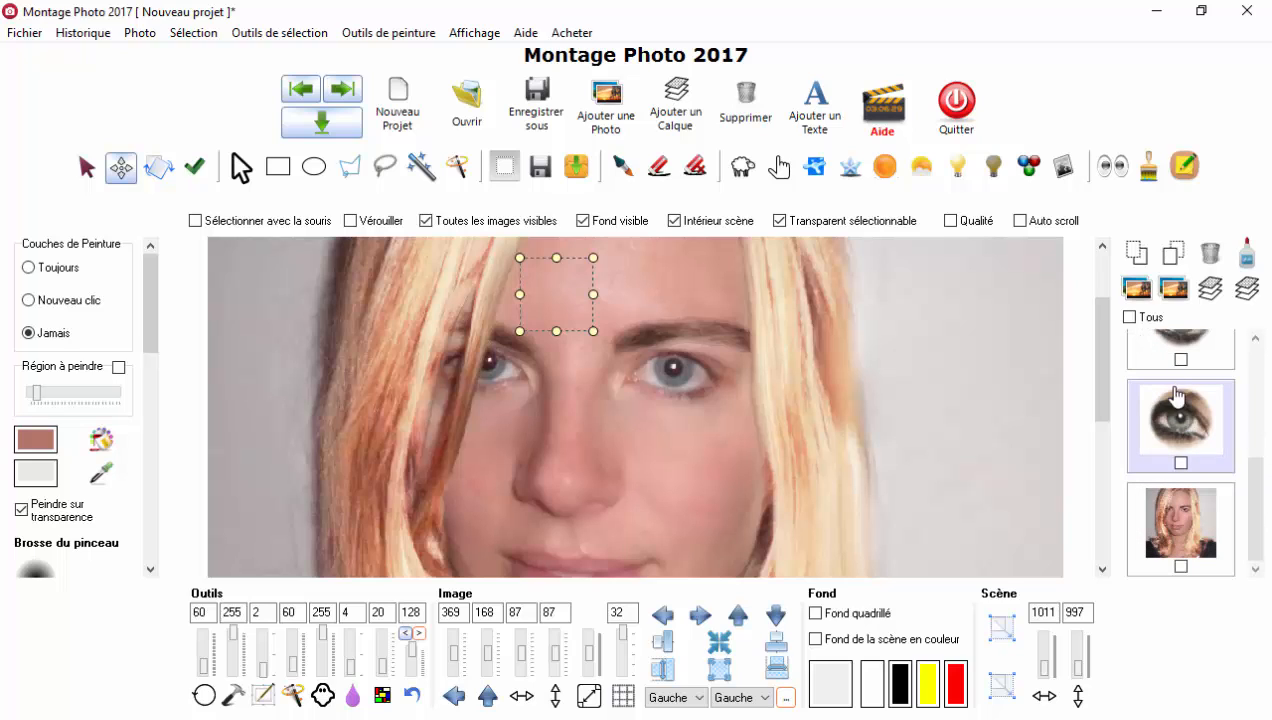
{"action": "left_click", "coordinate": [1175, 283]}
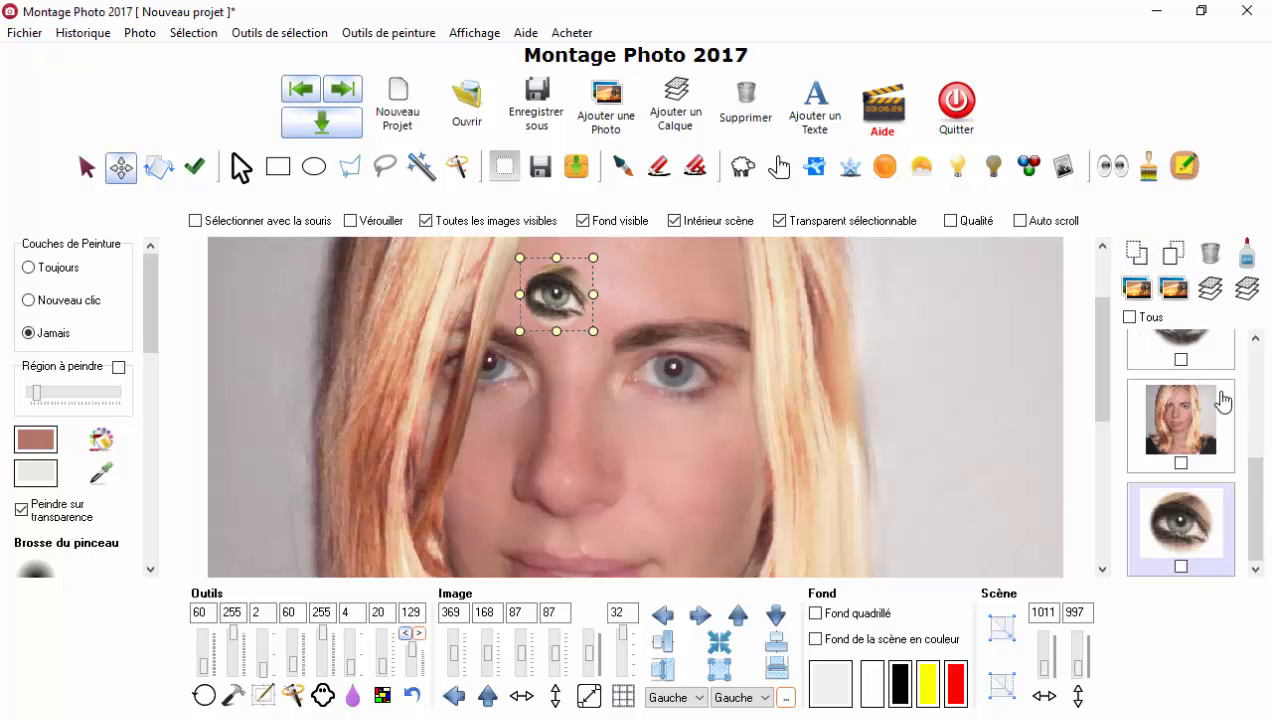
{"action": "left_click", "coordinate": [1203, 345]}
{"action": "left_click", "coordinate": [1174, 286]}
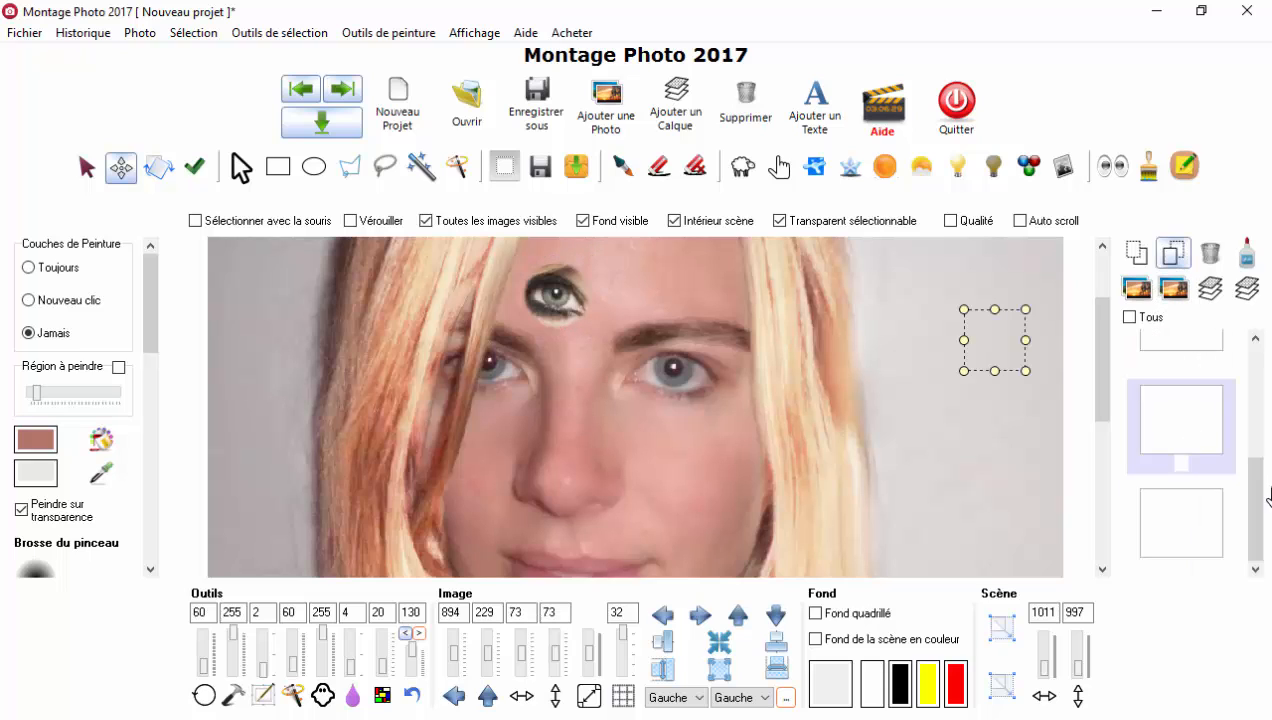
Move the smaller eye copy over the portrait's partly hair-covered eye and the larger copy above the opposite eye, over its eyebrow
{"action": "left_click_drag", "start_coordinate": [1007, 349], "coordinate": [684, 381]}
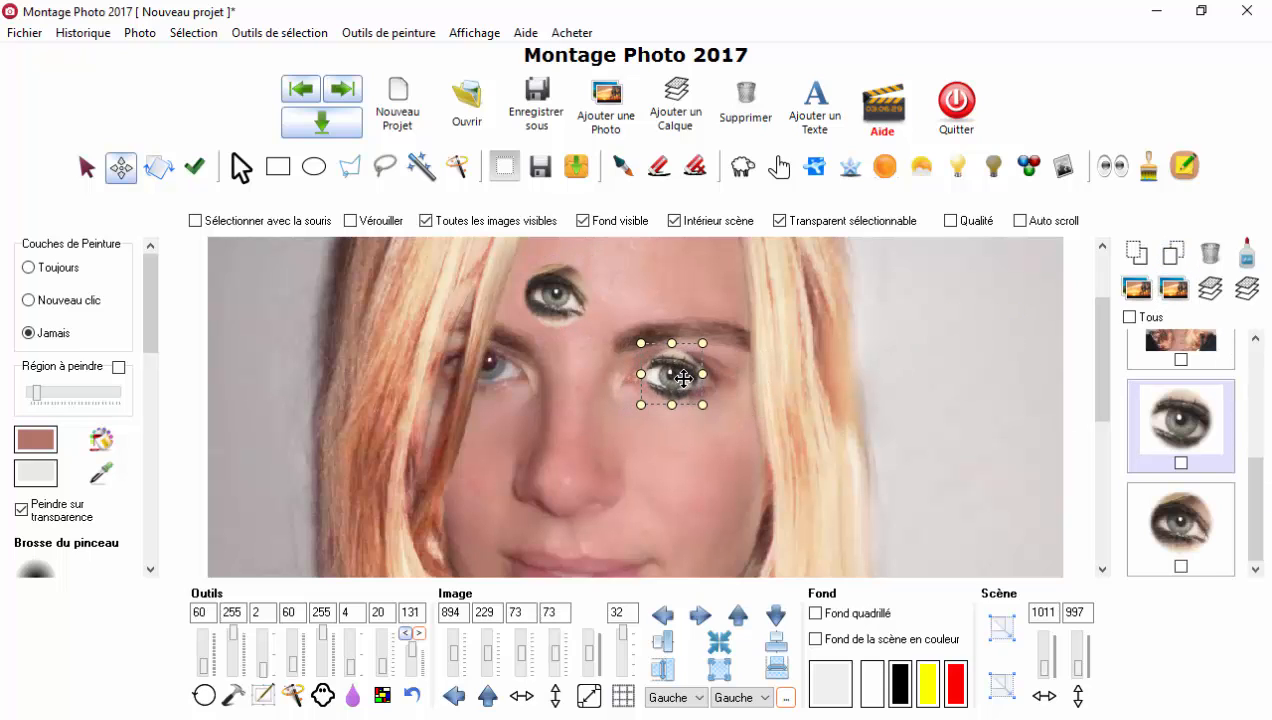
{"action": "left_click", "coordinate": [538, 349]}
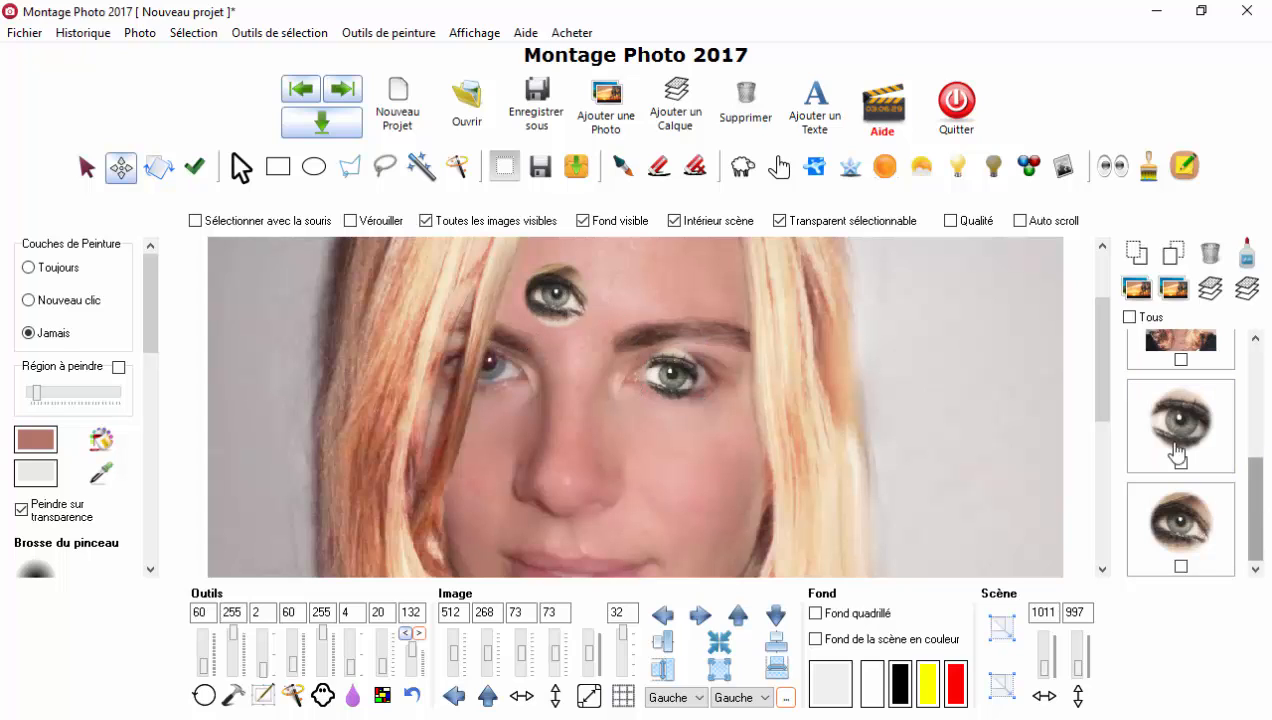
{"action": "left_click", "coordinate": [1183, 522]}
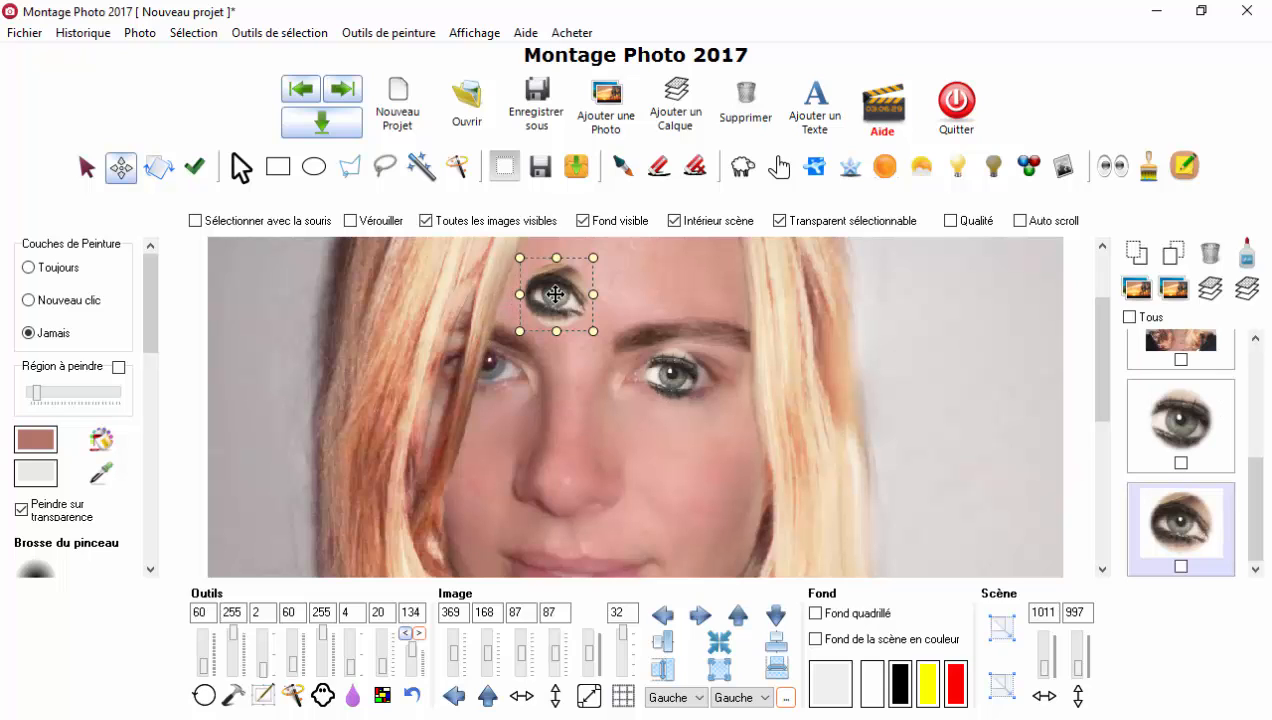
{"action": "left_click_drag", "start_coordinate": [560, 296], "coordinate": [700, 312]}
{"action": "left_click", "coordinate": [1180, 425]}
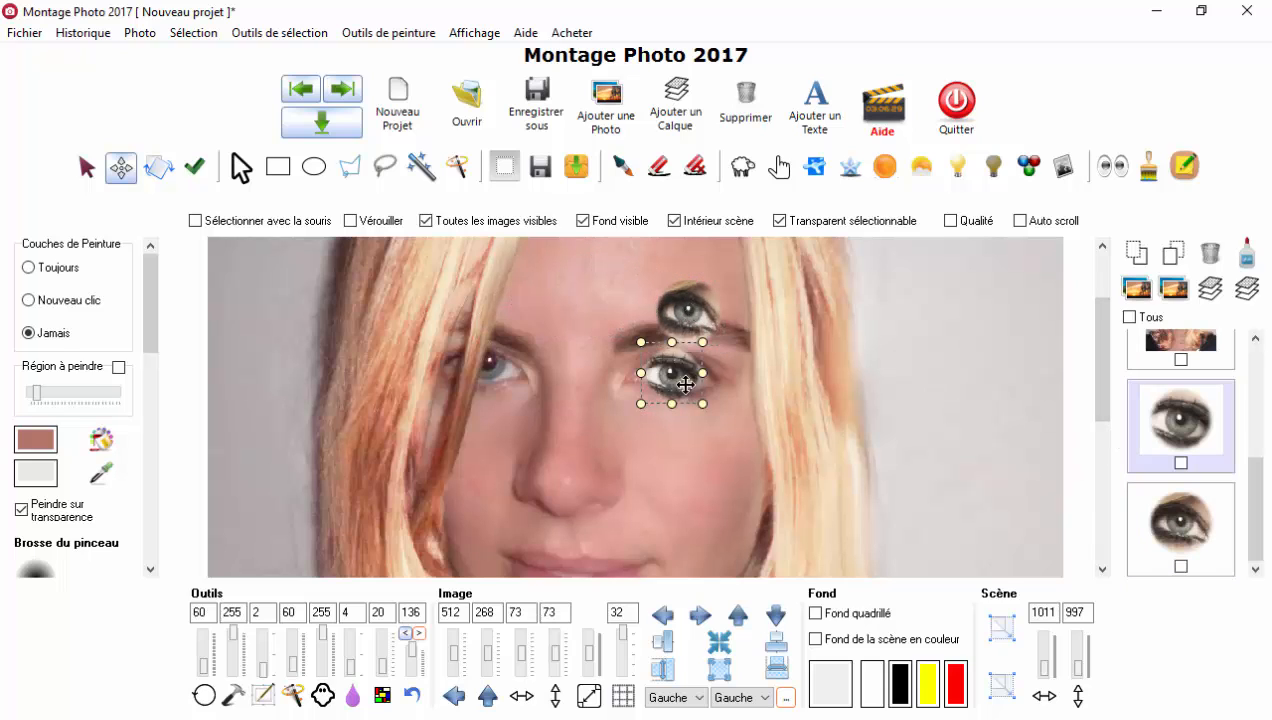
{"action": "left_click_drag", "start_coordinate": [681, 378], "coordinate": [490, 367]}
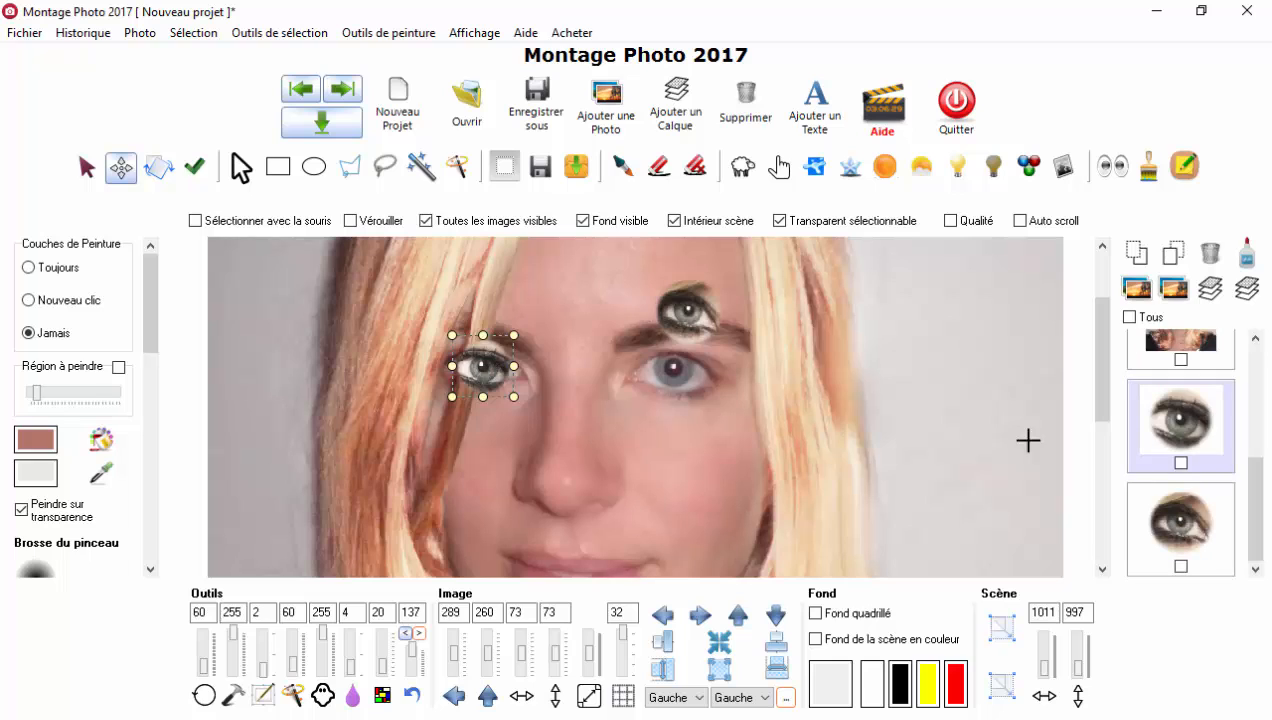
Align the smaller eye copy with the hair-covered eye at reduced opacity, enlarge it to about 86 by 85 px, and restore opacity to 255
{"action": "scroll", "coordinate": [509, 444], "scroll_direction": "up", "scroll_amount": 3}
{"action": "mouse_move", "coordinate": [468, 325]}
{"action": "left_mouse_down"}
{"action": "mouse_move", "coordinate": [551, 389]}
{"action": "mouse_move", "coordinate": [472, 311]}
{"action": "left_mouse_up"}
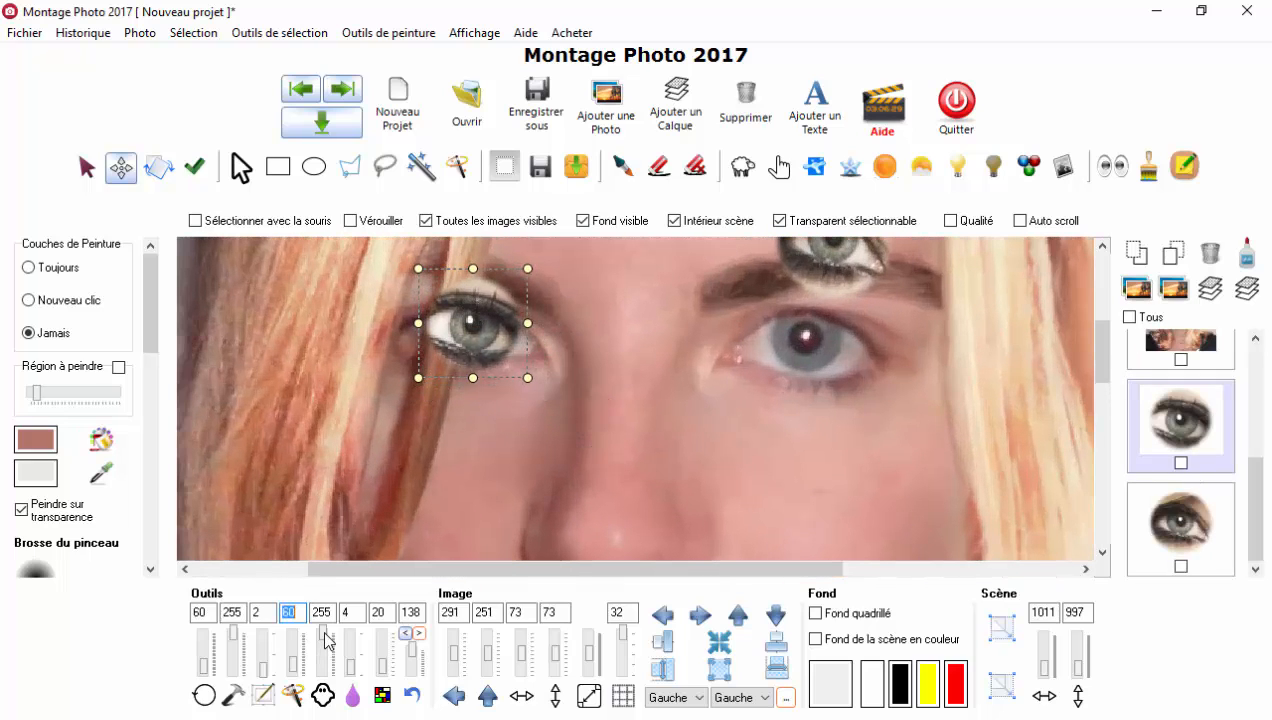
{"action": "left_click_drag", "start_coordinate": [326, 640], "coordinate": [327, 657]}
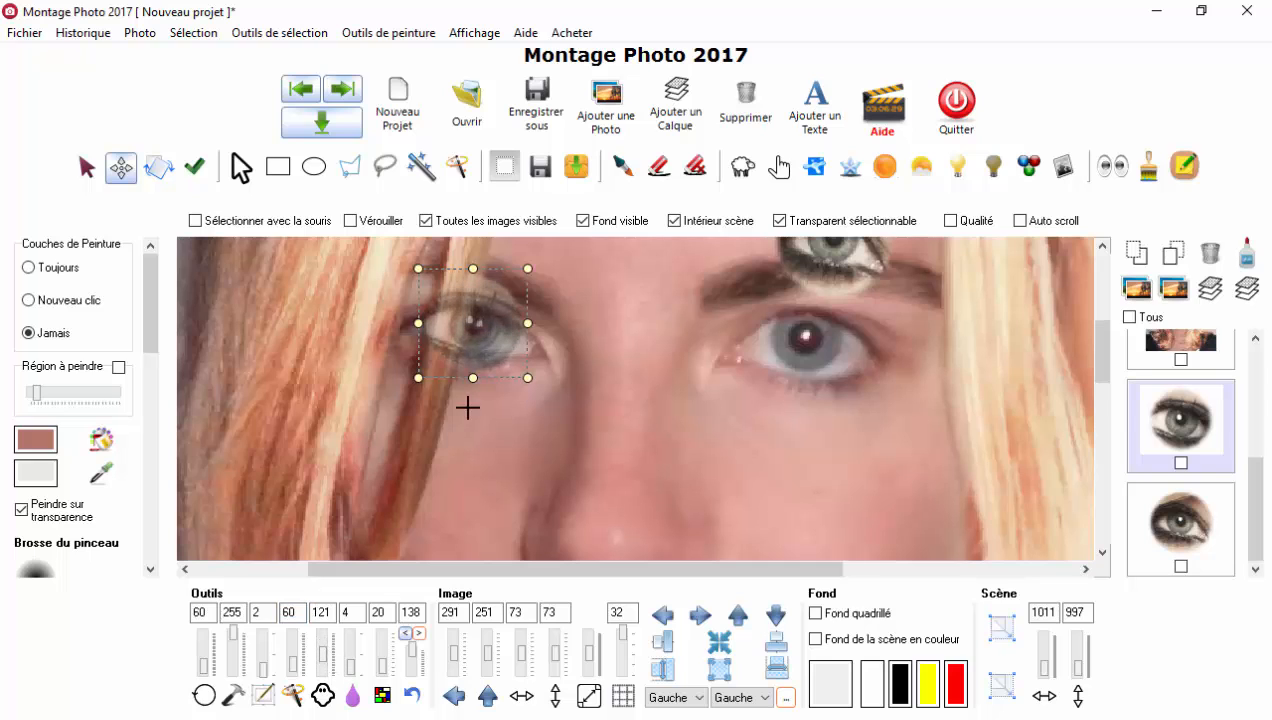
{"action": "mouse_move", "coordinate": [490, 343]}
{"action": "left_mouse_down"}
{"action": "mouse_move", "coordinate": [542, 417]}
{"action": "mouse_move", "coordinate": [485, 337]}
{"action": "mouse_move", "coordinate": [469, 375]}
{"action": "mouse_move", "coordinate": [503, 344]}
{"action": "mouse_move", "coordinate": [545, 397]}
{"action": "mouse_move", "coordinate": [352, 400]}
{"action": "mouse_move", "coordinate": [499, 332]}
{"action": "left_mouse_up"}
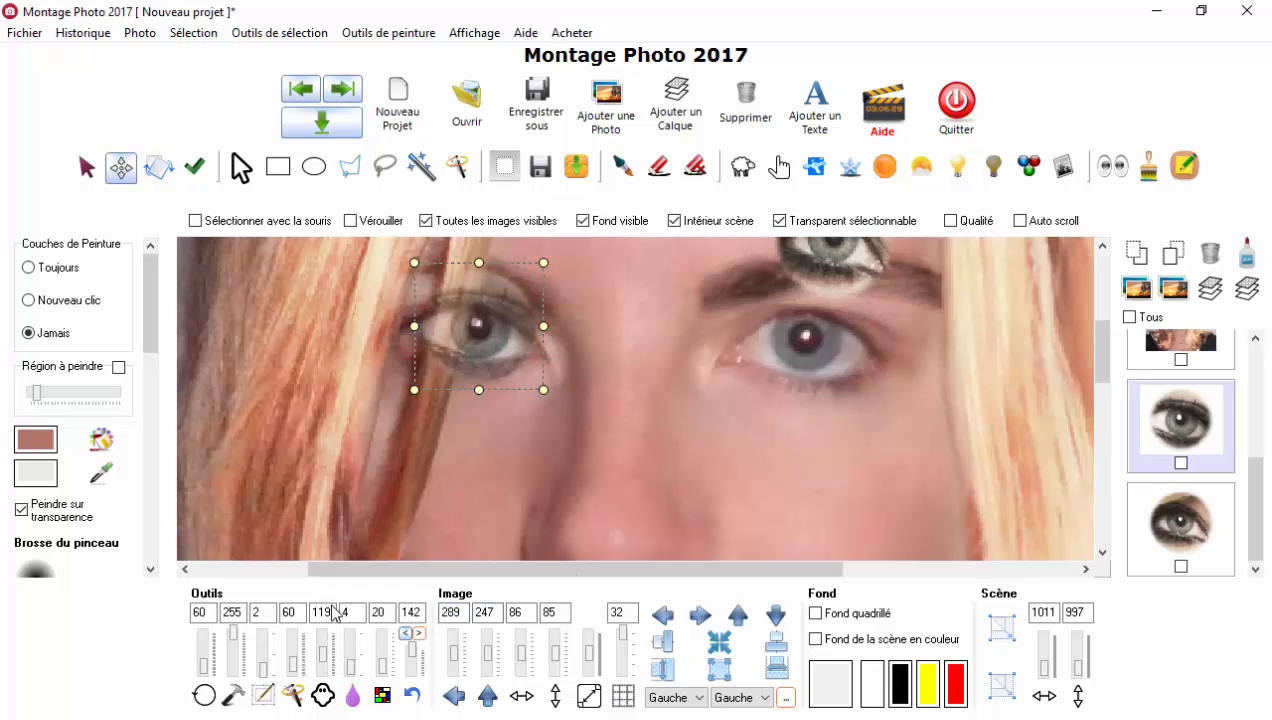
{"action": "left_click_drag", "start_coordinate": [326, 663], "coordinate": [326, 632]}
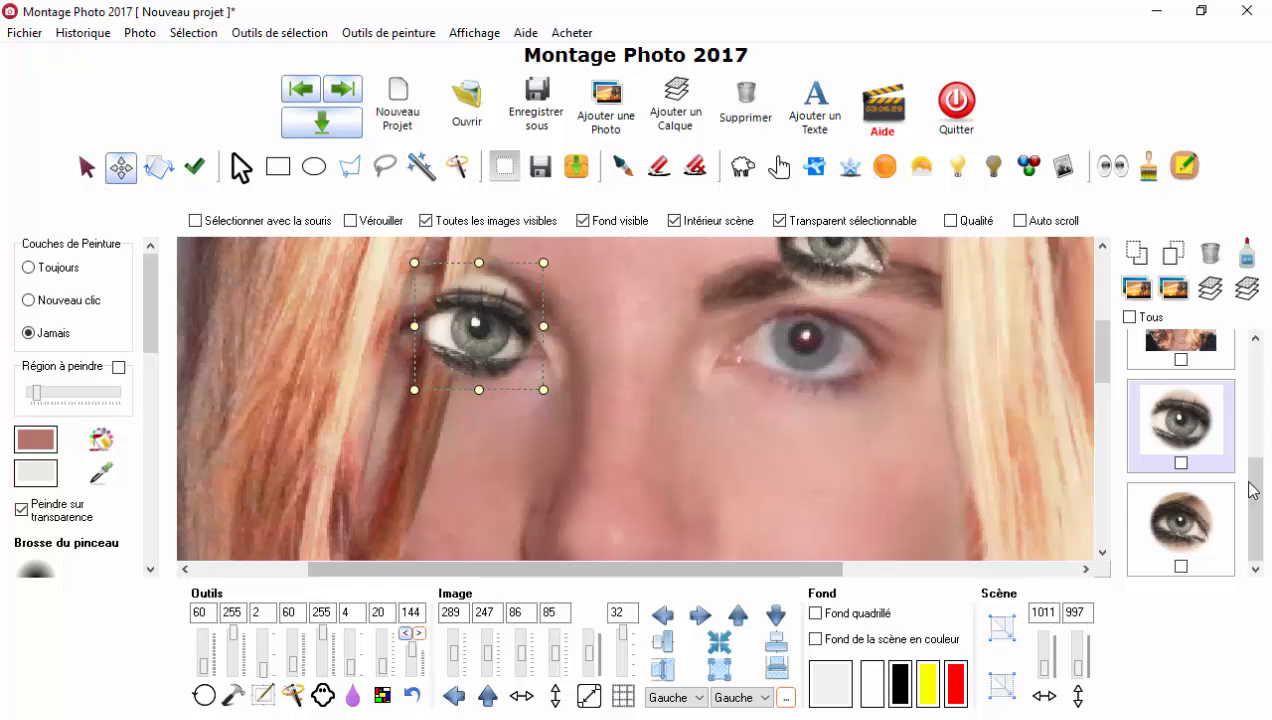
Align the larger eye copy over the uncovered eye at opacity 109, enlarge it to about 113 by 112 px, and restore opacity to 255
{"action": "left_click", "coordinate": [1157, 520]}
{"action": "left_click_drag", "start_coordinate": [848, 260], "coordinate": [823, 361]}
{"action": "left_click_drag", "start_coordinate": [880, 425], "coordinate": [901, 446]}
{"action": "left_click_drag", "start_coordinate": [322, 641], "coordinate": [323, 654]}
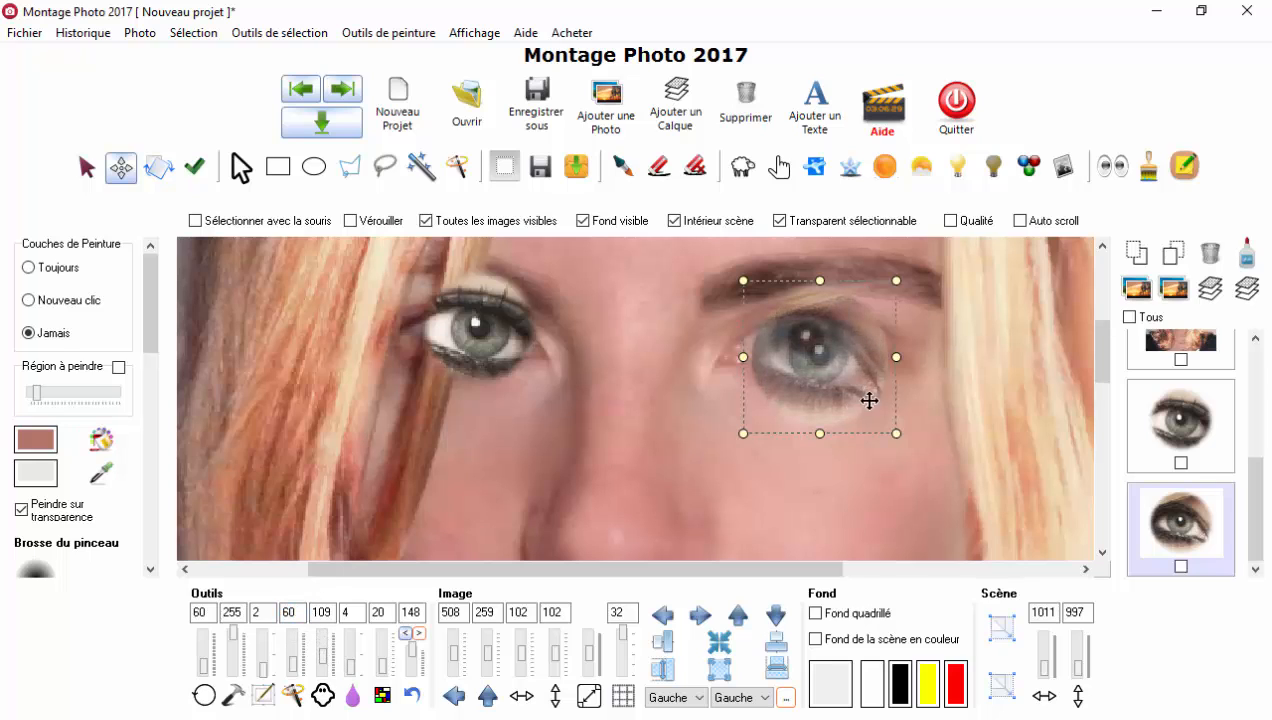
{"action": "left_click_drag", "start_coordinate": [802, 398], "coordinate": [821, 364]}
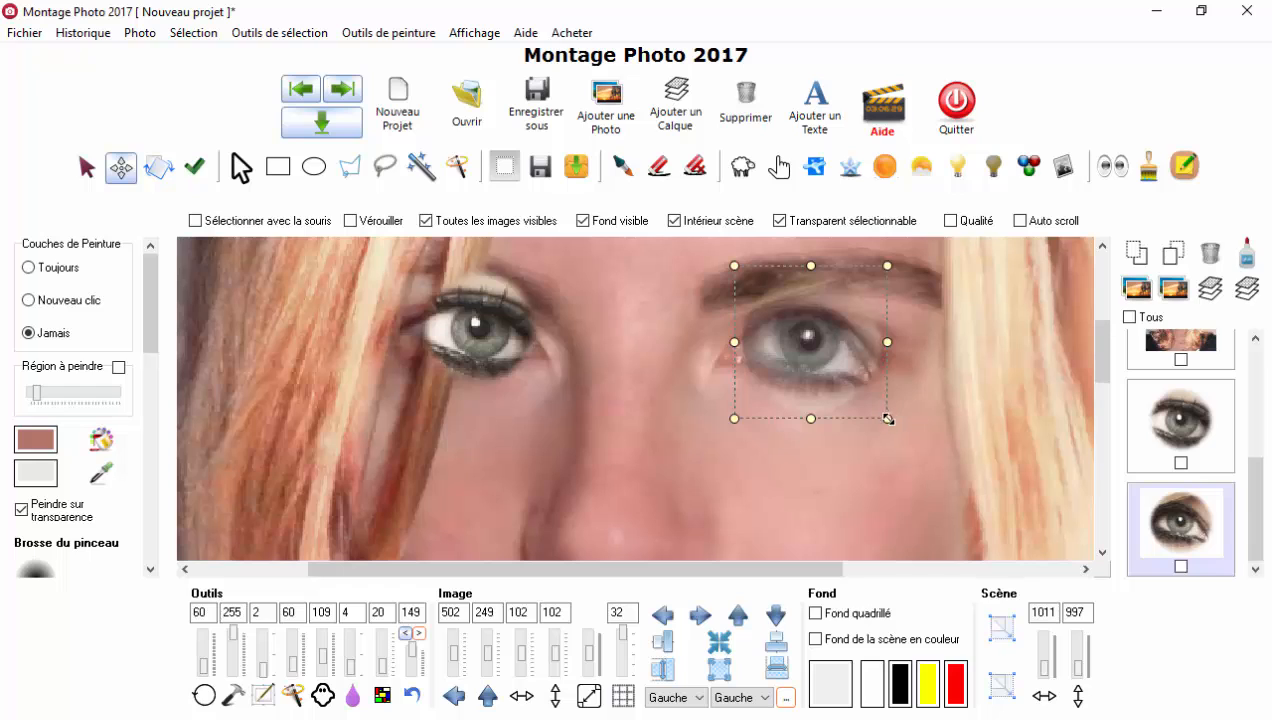
{"action": "left_click_drag", "start_coordinate": [887, 419], "coordinate": [901, 431]}
{"action": "mouse_move", "coordinate": [828, 376]}
{"action": "left_mouse_down"}
{"action": "mouse_move", "coordinate": [781, 369]}
{"action": "mouse_move", "coordinate": [852, 372]}
{"action": "mouse_move", "coordinate": [835, 375]}
{"action": "left_mouse_up"}
{"action": "left_click_drag", "start_coordinate": [889, 423], "coordinate": [892, 425]}
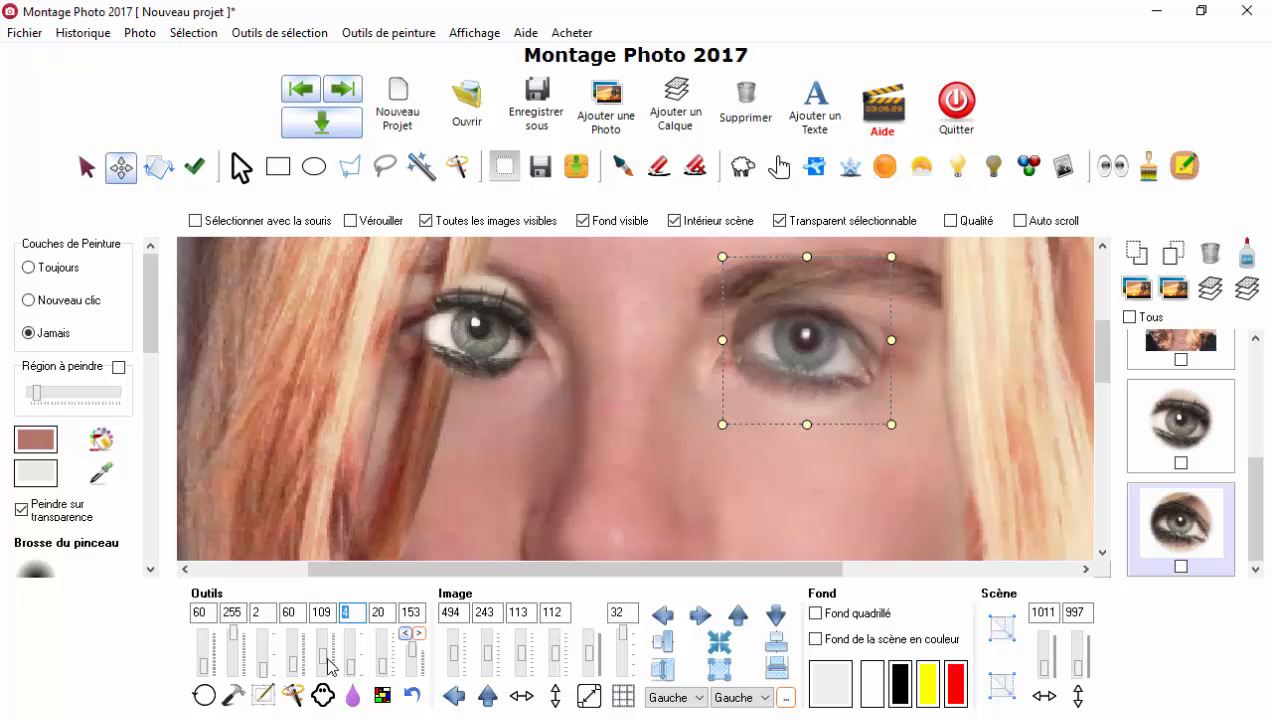
{"action": "left_click_drag", "start_coordinate": [329, 667], "coordinate": [339, 616]}
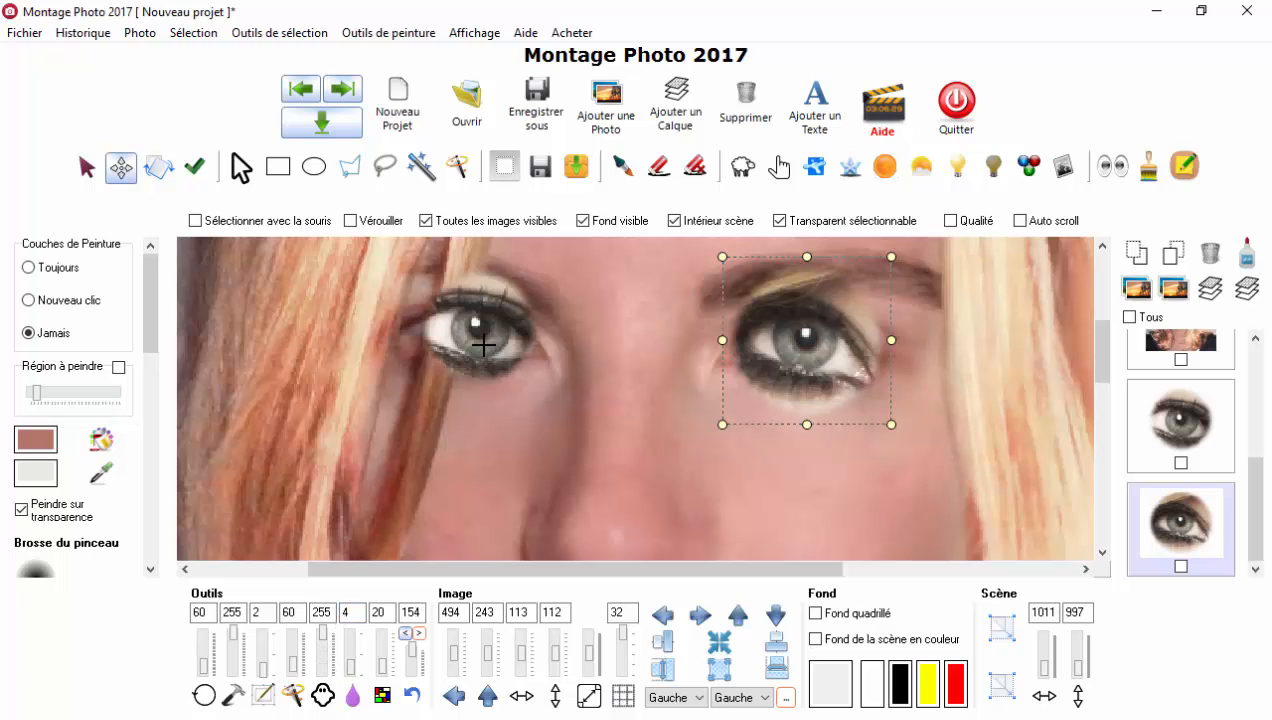
Fine-tune the smaller eye copy's position over the hair-covered eye at opacity 109, and make it opaque again
{"action": "left_click", "coordinate": [1178, 440]}
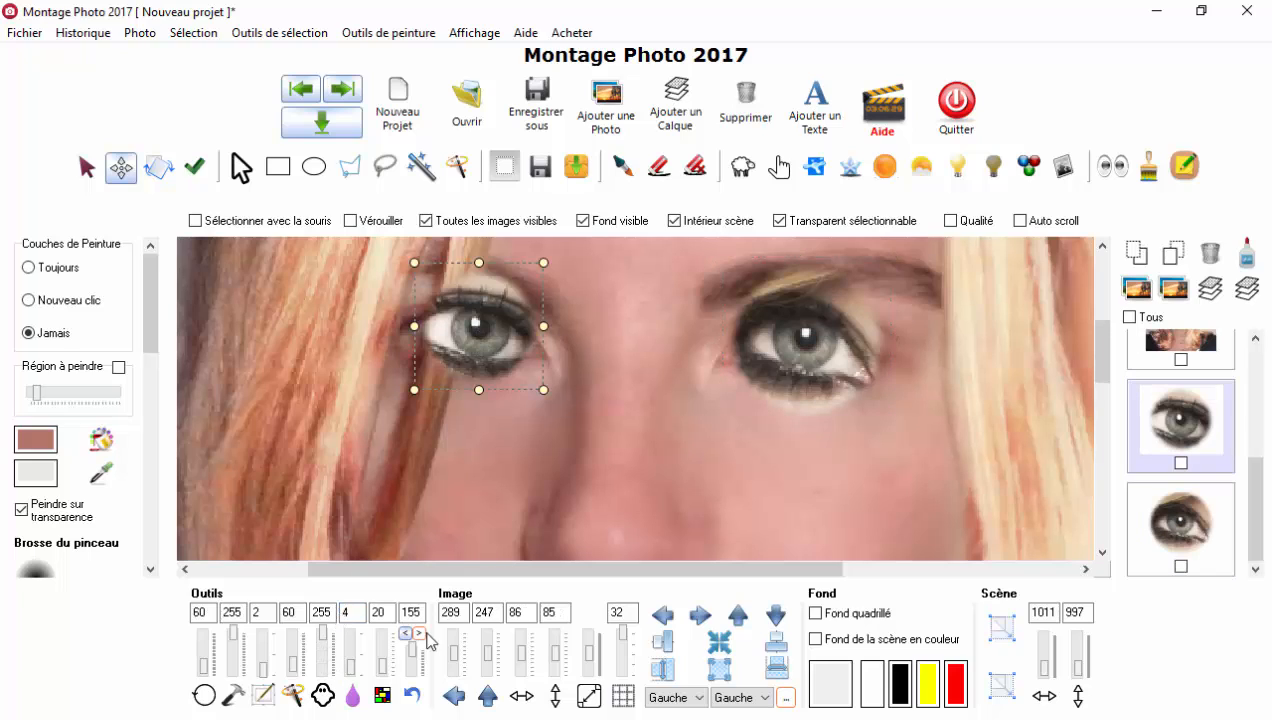
{"action": "mouse_move", "coordinate": [330, 655]}
{"action": "left_mouse_down"}
{"action": "mouse_move", "coordinate": [337, 674]}
{"action": "mouse_move", "coordinate": [327, 652]}
{"action": "mouse_move", "coordinate": [332, 662]}
{"action": "left_mouse_up"}
{"action": "mouse_move", "coordinate": [499, 363]}
{"action": "left_mouse_down"}
{"action": "mouse_move", "coordinate": [534, 386]}
{"action": "mouse_move", "coordinate": [496, 366]}
{"action": "left_mouse_up"}
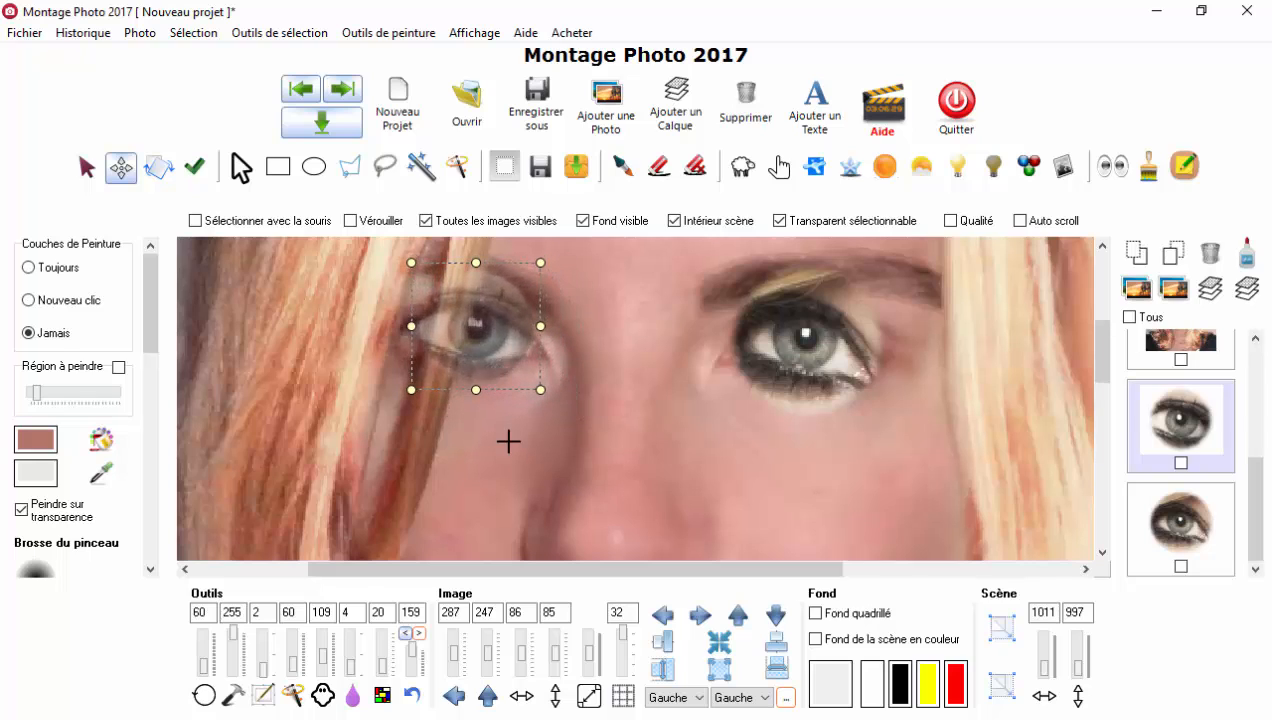
{"action": "left_click_drag", "start_coordinate": [328, 664], "coordinate": [324, 637]}
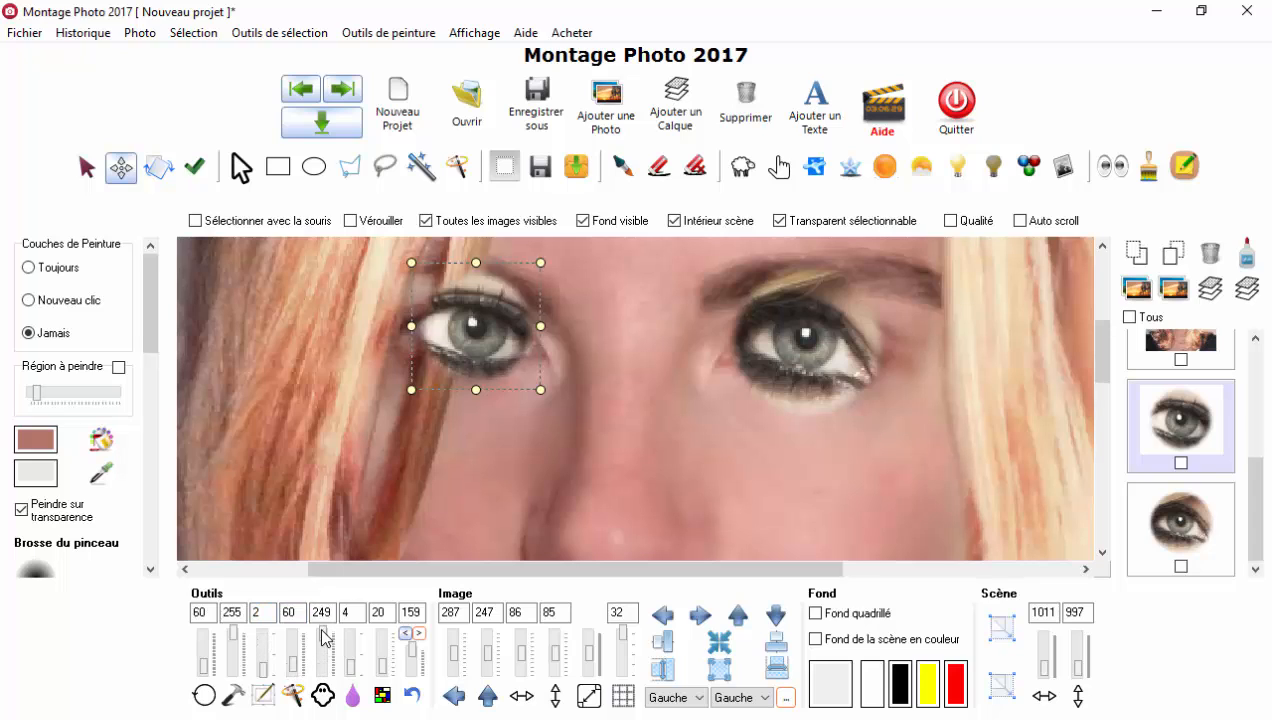
Place both eye copies beneath the portrait layer and select the portrait
{"action": "left_click", "coordinate": [1203, 451]}
{"action": "left_click", "coordinate": [1142, 257]}
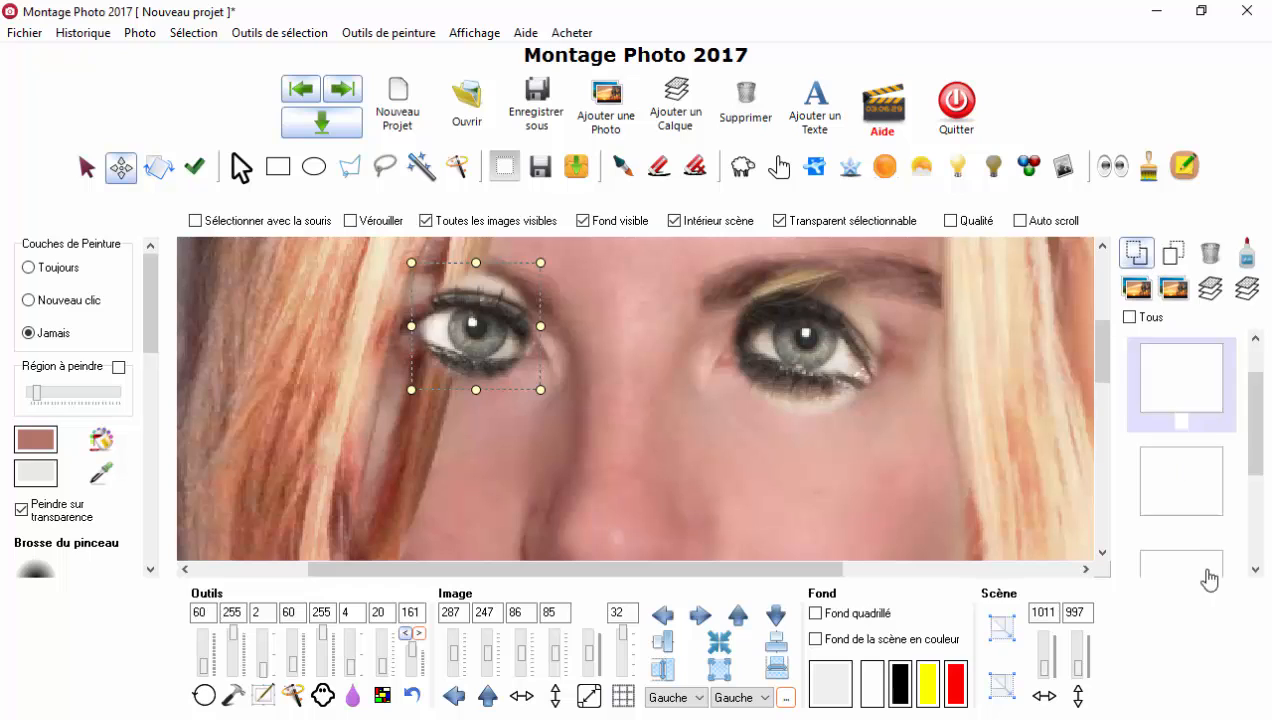
{"action": "left_click", "coordinate": [1256, 550]}
{"action": "left_click", "coordinate": [1168, 550]}
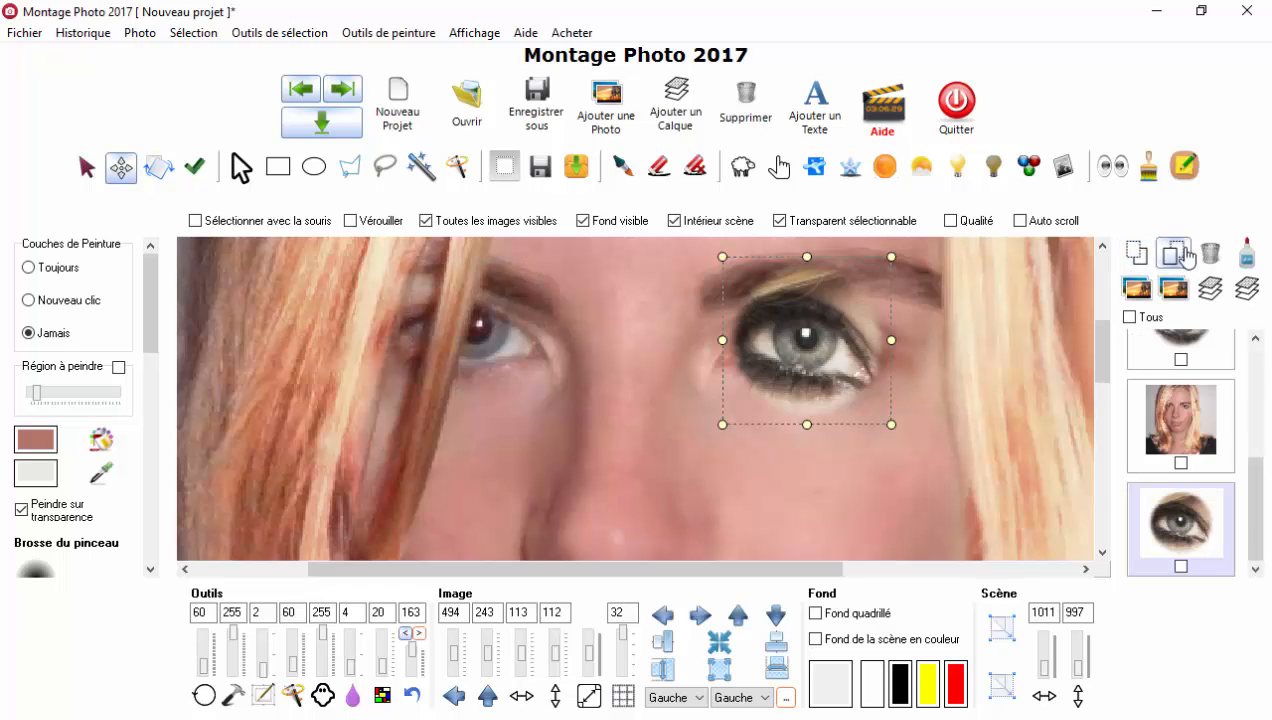
{"action": "left_click", "coordinate": [1185, 257]}
{"action": "left_click", "coordinate": [1200, 530]}
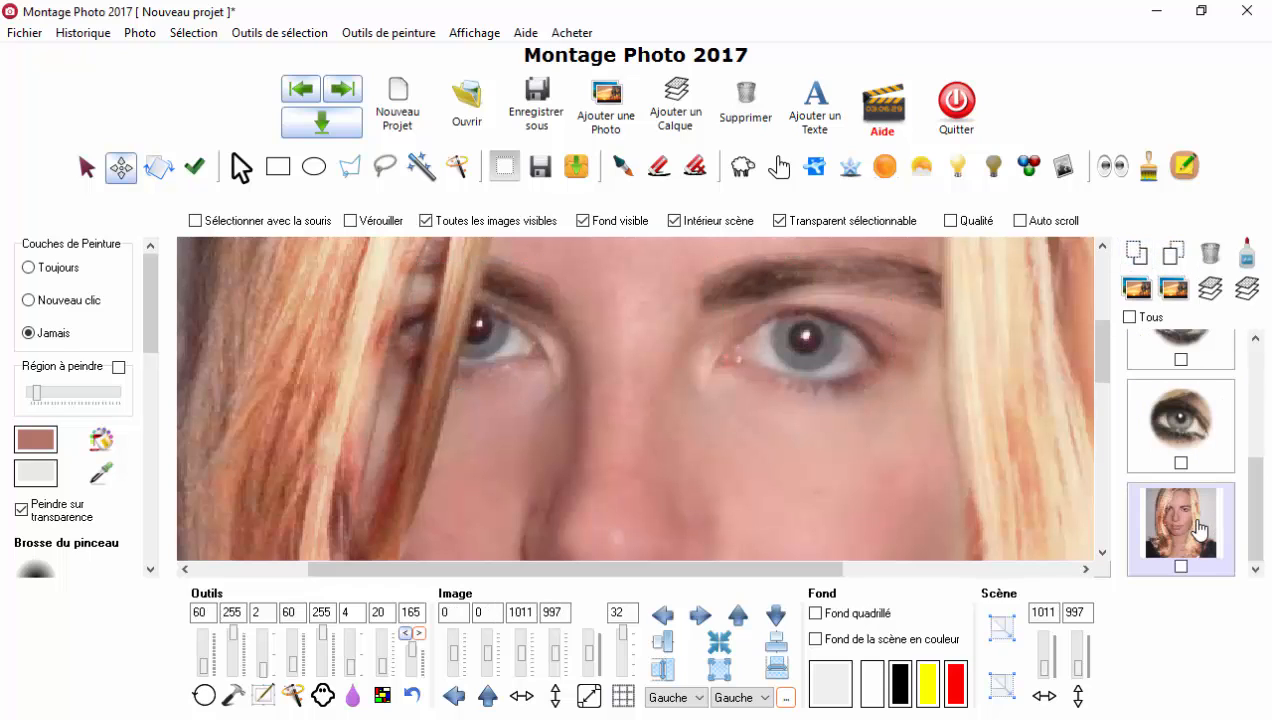
{"action": "mouse_move", "coordinate": [1255, 486]}
{"action": "left_mouse_down"}
{"action": "mouse_move", "coordinate": [1259, 464]}
{"action": "mouse_move", "coordinate": [1257, 486]}
{"action": "left_mouse_up"}
Erase the portrait layer over both eyes with a size 30 eraser to reveal the made-up eyes underneath
{"action": "left_click", "coordinate": [659, 166]}
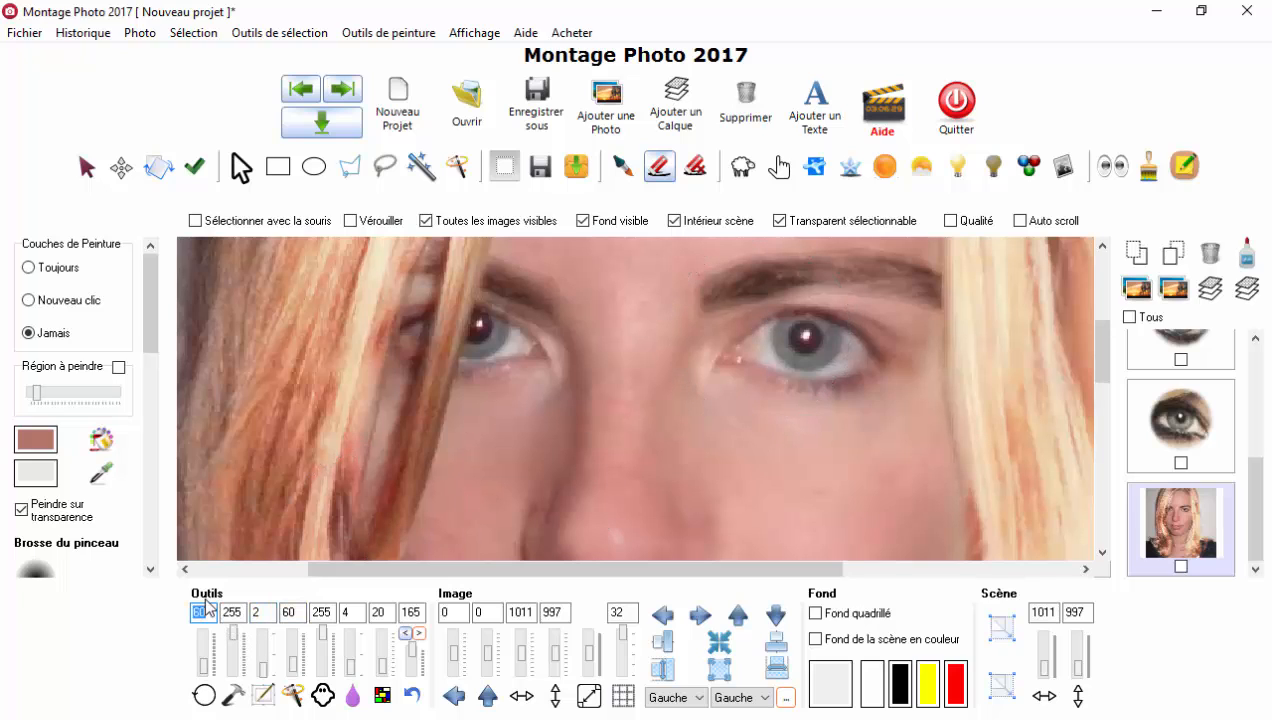
{"action": "mouse_move", "coordinate": [804, 333]}
{"action": "left_mouse_down"}
{"action": "mouse_move", "coordinate": [790, 341]}
{"action": "mouse_move", "coordinate": [810, 324]}
{"action": "mouse_move", "coordinate": [795, 350]}
{"action": "mouse_move", "coordinate": [780, 315]}
{"action": "mouse_move", "coordinate": [812, 352]}
{"action": "mouse_move", "coordinate": [803, 366]}
{"action": "mouse_move", "coordinate": [818, 350]}
{"action": "left_mouse_up"}
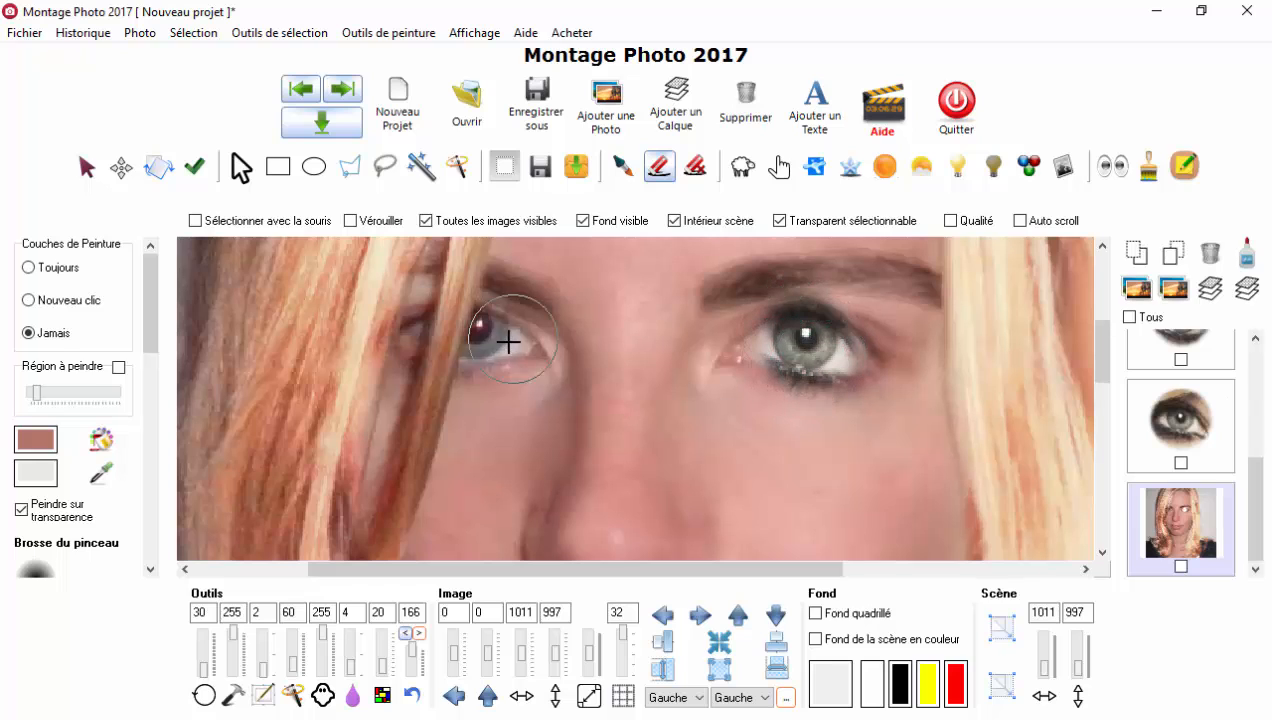
{"action": "left_click", "coordinate": [790, 344]}
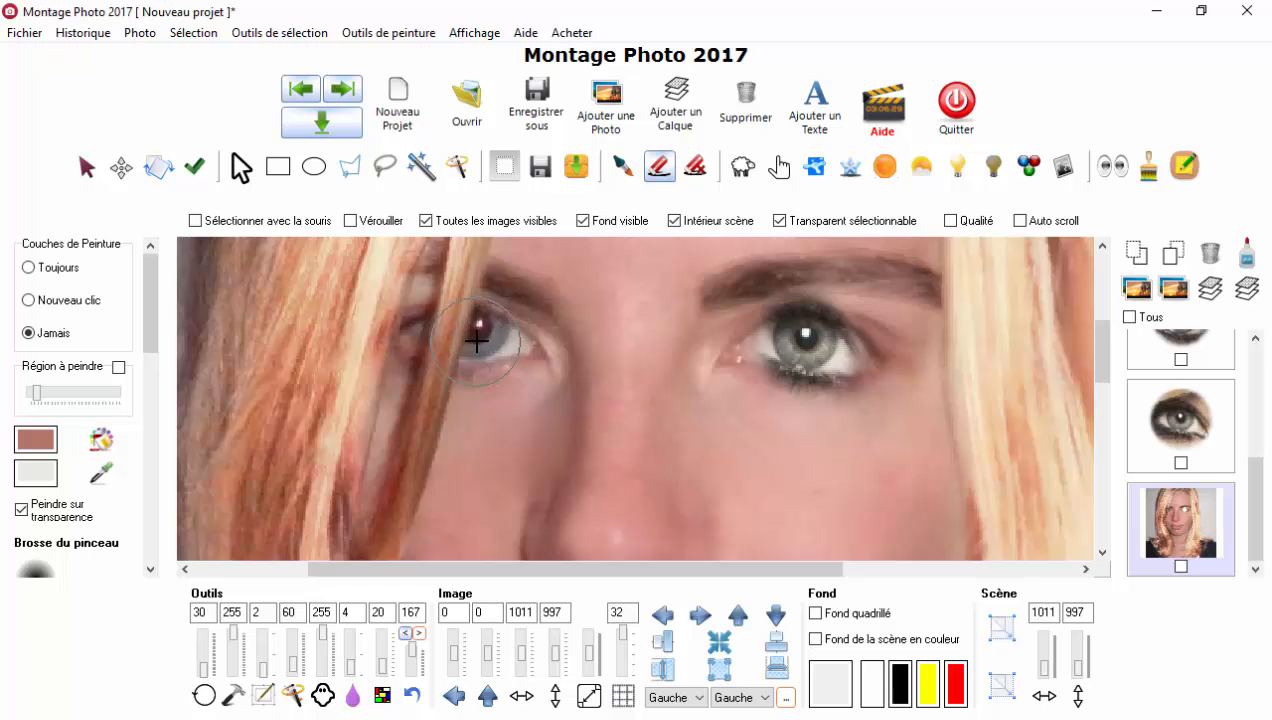
{"action": "mouse_move", "coordinate": [477, 341]}
{"action": "left_mouse_down"}
{"action": "mouse_move", "coordinate": [505, 305]}
{"action": "mouse_move", "coordinate": [489, 326]}
{"action": "left_mouse_up"}
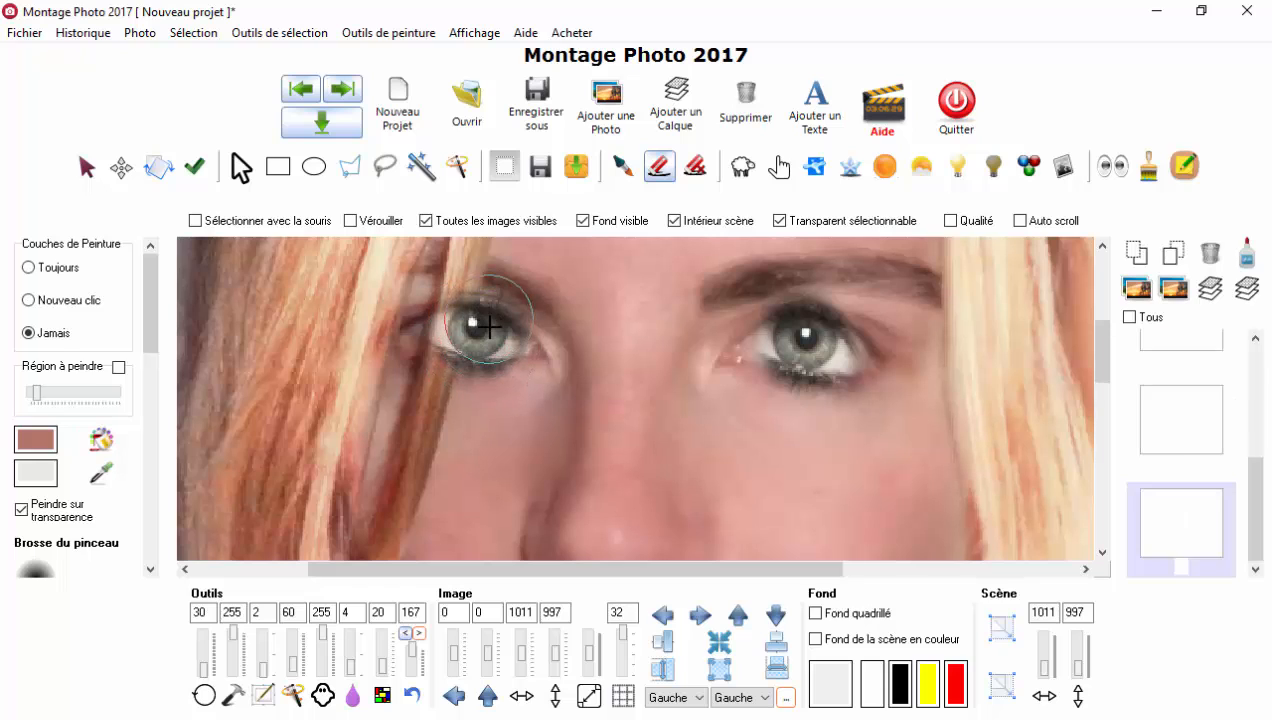
Restore the portrait around the uncovered eye with the restoring eraser at size 30, refining the edges at size 15
{"action": "left_click", "coordinate": [697, 172]}
{"action": "scroll", "coordinate": [846, 261], "scroll_direction": "up", "scroll_amount": 3}
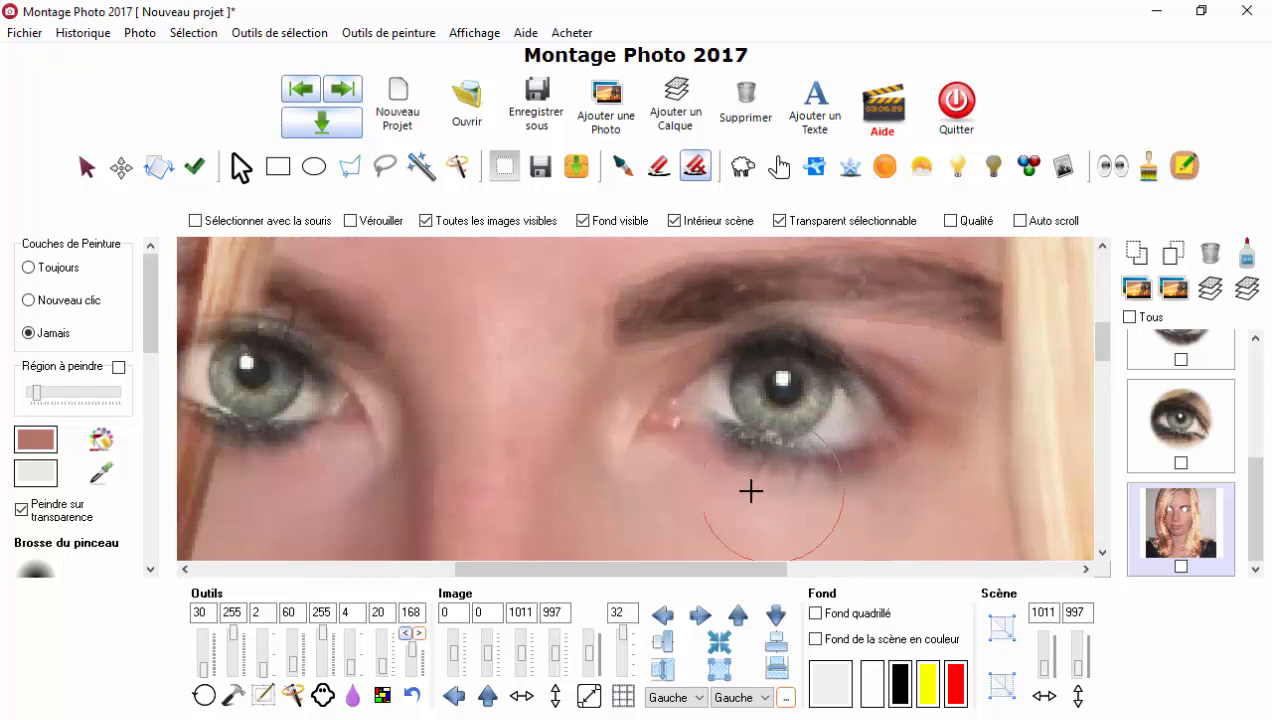
{"action": "mouse_move", "coordinate": [751, 491]}
{"action": "left_mouse_down"}
{"action": "mouse_move", "coordinate": [690, 468]}
{"action": "mouse_move", "coordinate": [641, 410]}
{"action": "mouse_move", "coordinate": [640, 359]}
{"action": "mouse_move", "coordinate": [688, 464]}
{"action": "left_mouse_up"}
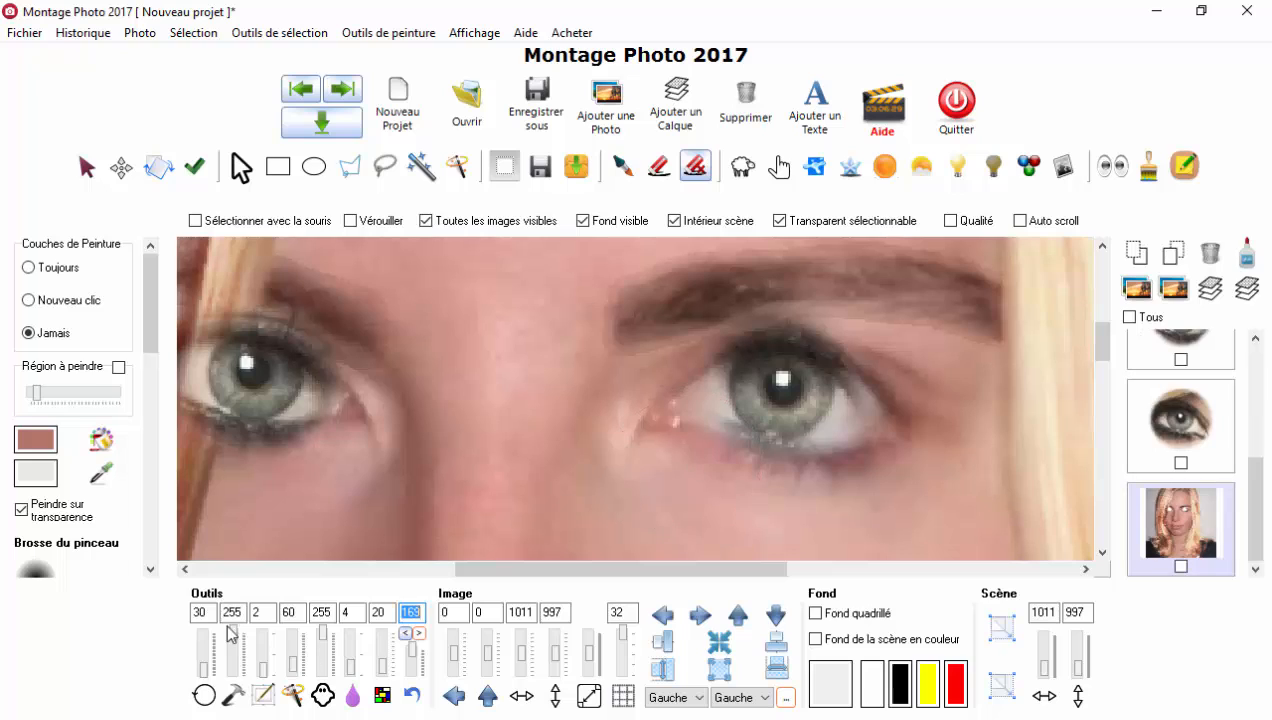
{"action": "left_click", "coordinate": [205, 613]}
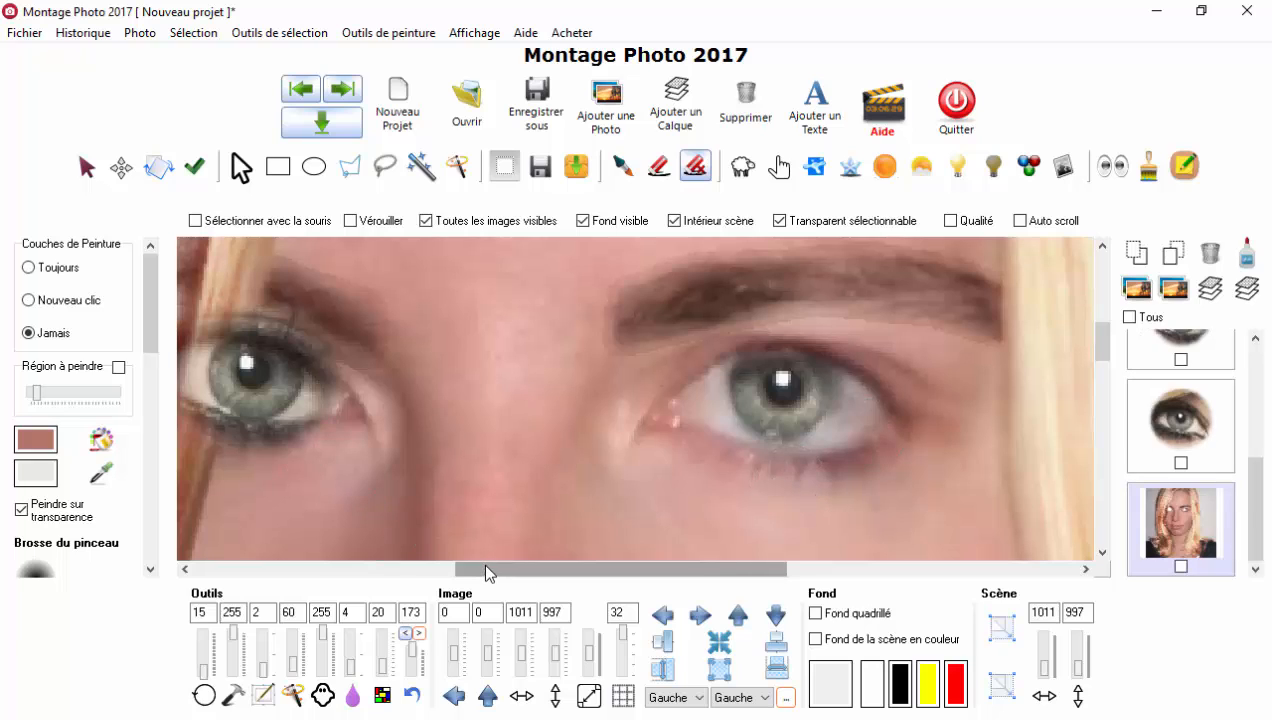
Restore the skin and hair strands around the hair-covered eye at size 15, and touch up its pupil with a size 5 eraser
{"action": "left_click_drag", "start_coordinate": [488, 569], "coordinate": [403, 569]}
{"action": "mouse_move", "coordinate": [596, 368]}
{"action": "left_mouse_down"}
{"action": "mouse_move", "coordinate": [548, 426]}
{"action": "mouse_move", "coordinate": [517, 439]}
{"action": "mouse_move", "coordinate": [465, 429]}
{"action": "mouse_move", "coordinate": [429, 400]}
{"action": "mouse_move", "coordinate": [423, 363]}
{"action": "mouse_move", "coordinate": [441, 305]}
{"action": "mouse_move", "coordinate": [472, 285]}
{"action": "mouse_move", "coordinate": [428, 296]}
{"action": "mouse_move", "coordinate": [528, 315]}
{"action": "mouse_move", "coordinate": [570, 372]}
{"action": "mouse_move", "coordinate": [571, 418]}
{"action": "mouse_move", "coordinate": [533, 333]}
{"action": "mouse_move", "coordinate": [418, 331]}
{"action": "mouse_move", "coordinate": [495, 323]}
{"action": "mouse_move", "coordinate": [536, 339]}
{"action": "mouse_move", "coordinate": [441, 326]}
{"action": "mouse_move", "coordinate": [448, 343]}
{"action": "mouse_move", "coordinate": [488, 335]}
{"action": "left_mouse_up"}
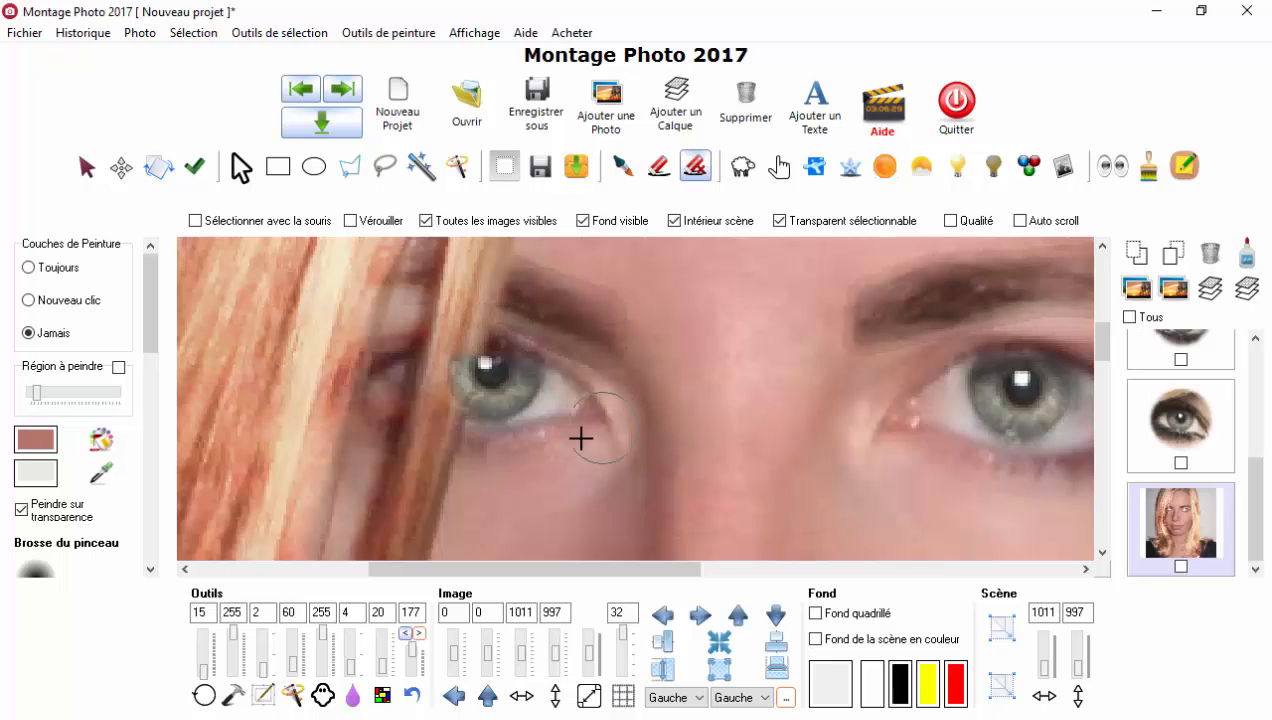
{"action": "mouse_move", "coordinate": [393, 378]}
{"action": "left_mouse_down"}
{"action": "mouse_move", "coordinate": [420, 358]}
{"action": "mouse_move", "coordinate": [423, 389]}
{"action": "mouse_move", "coordinate": [441, 380]}
{"action": "left_mouse_up"}
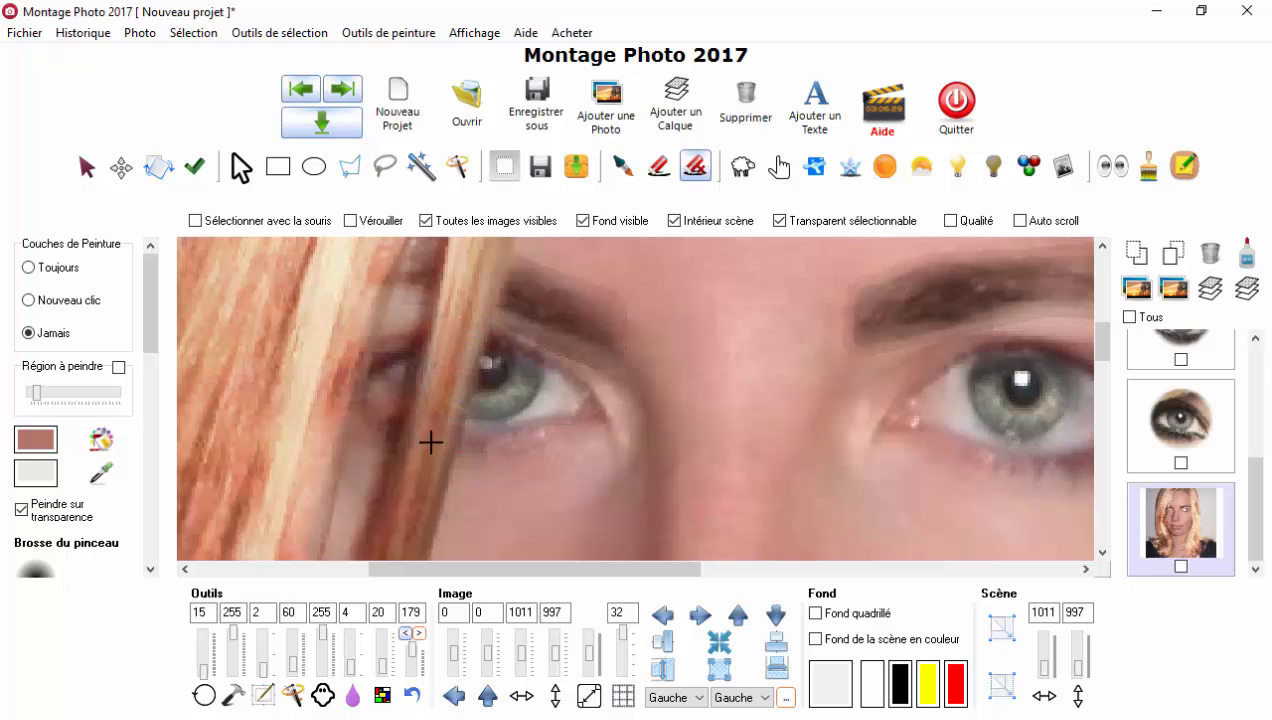
{"action": "left_click", "coordinate": [658, 167]}
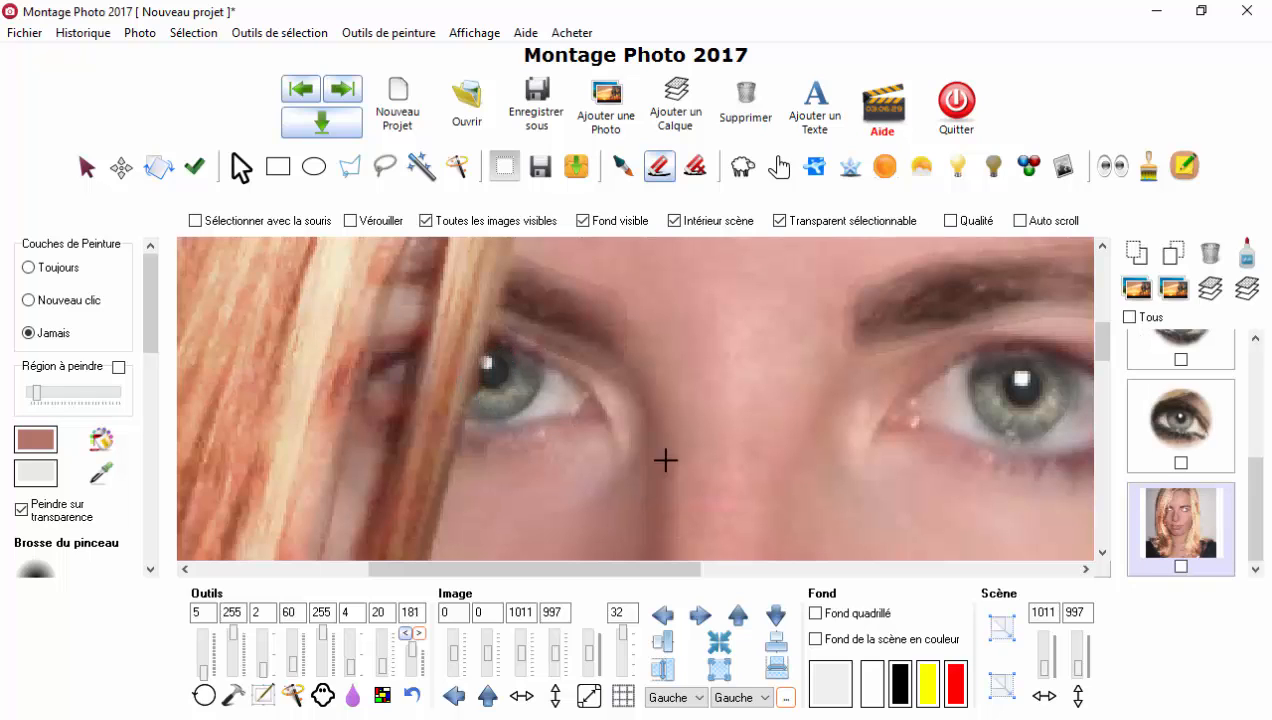
Choose pure red as the paint colour, with the tool size at 58 and intensity at 79
{"action": "scroll", "coordinate": [650, 428], "scroll_direction": "down", "scroll_amount": 4}
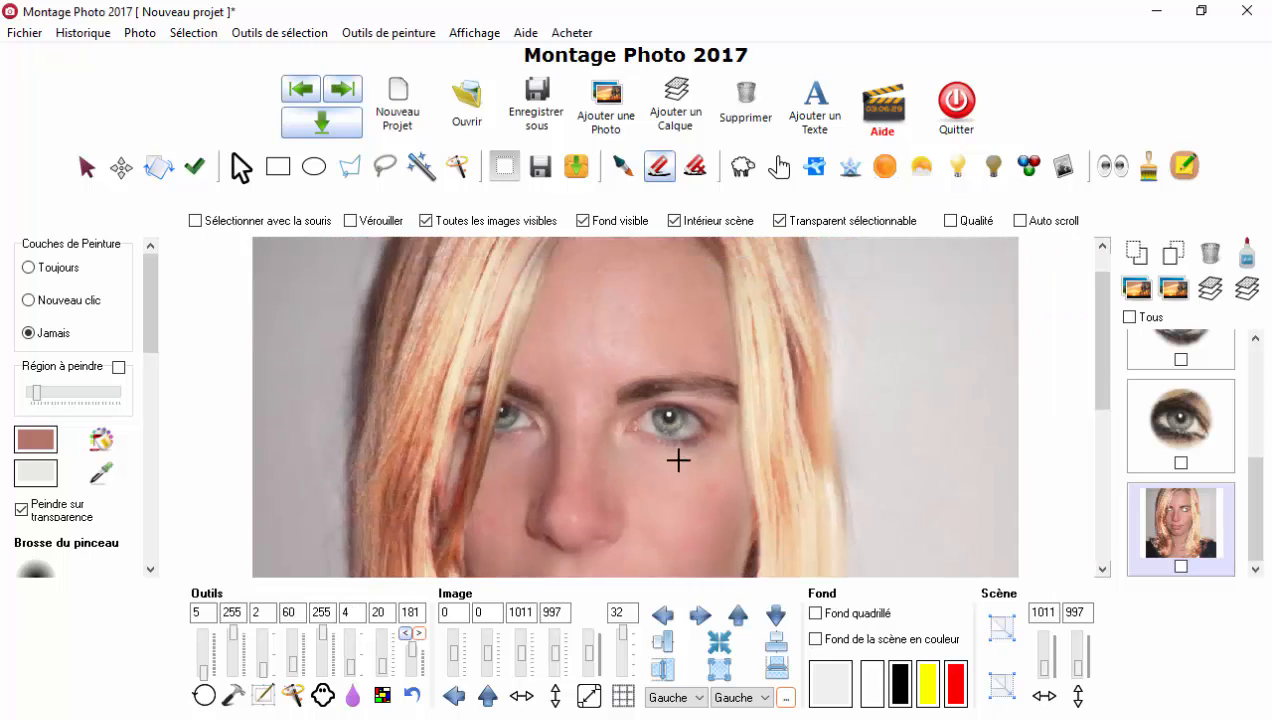
{"action": "scroll", "coordinate": [606, 502], "scroll_direction": "down", "scroll_amount": 1}
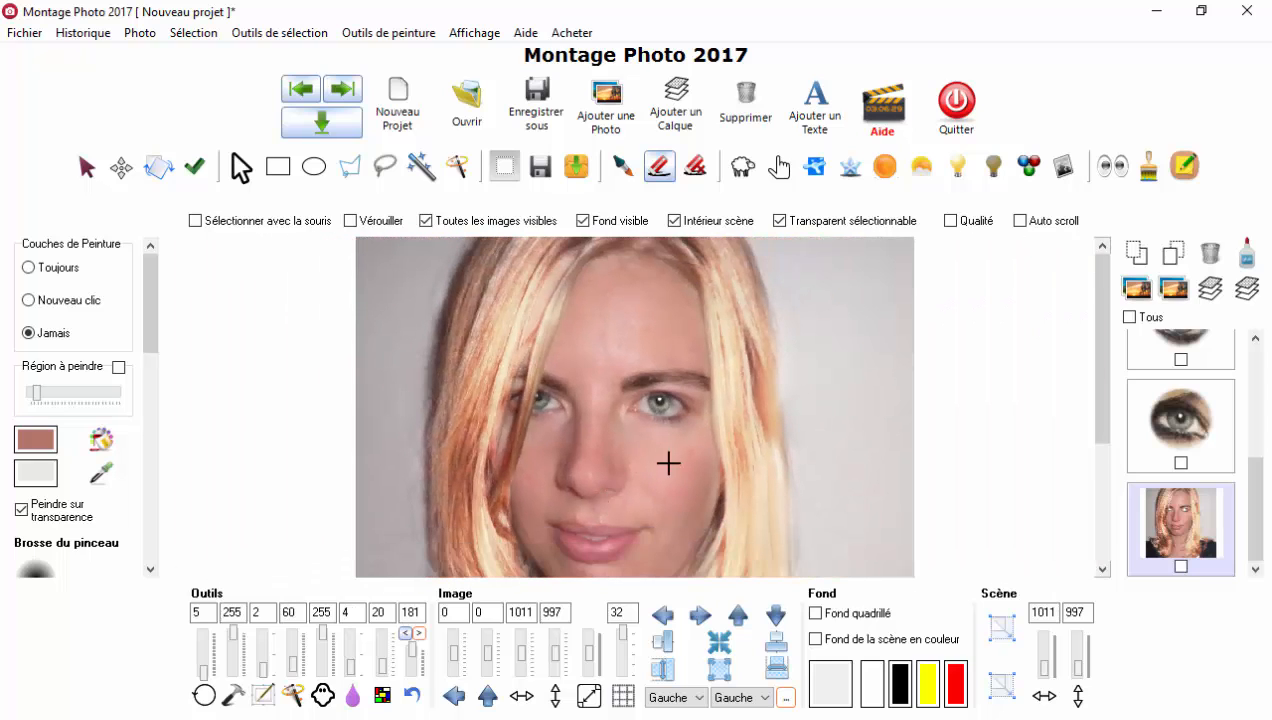
{"action": "scroll", "coordinate": [640, 500], "scroll_direction": "down", "scroll_amount": 1}
{"action": "scroll", "coordinate": [588, 528], "scroll_direction": "up", "scroll_amount": 3}
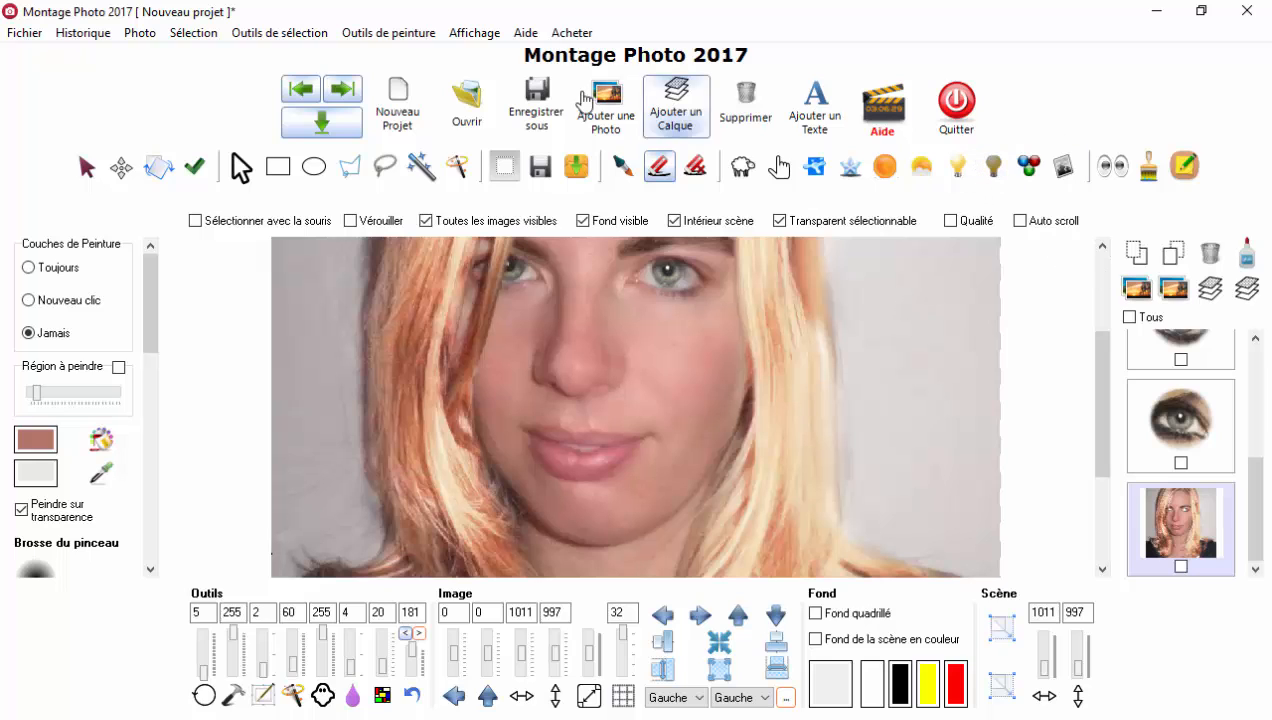
{"action": "left_click", "coordinate": [100, 440]}
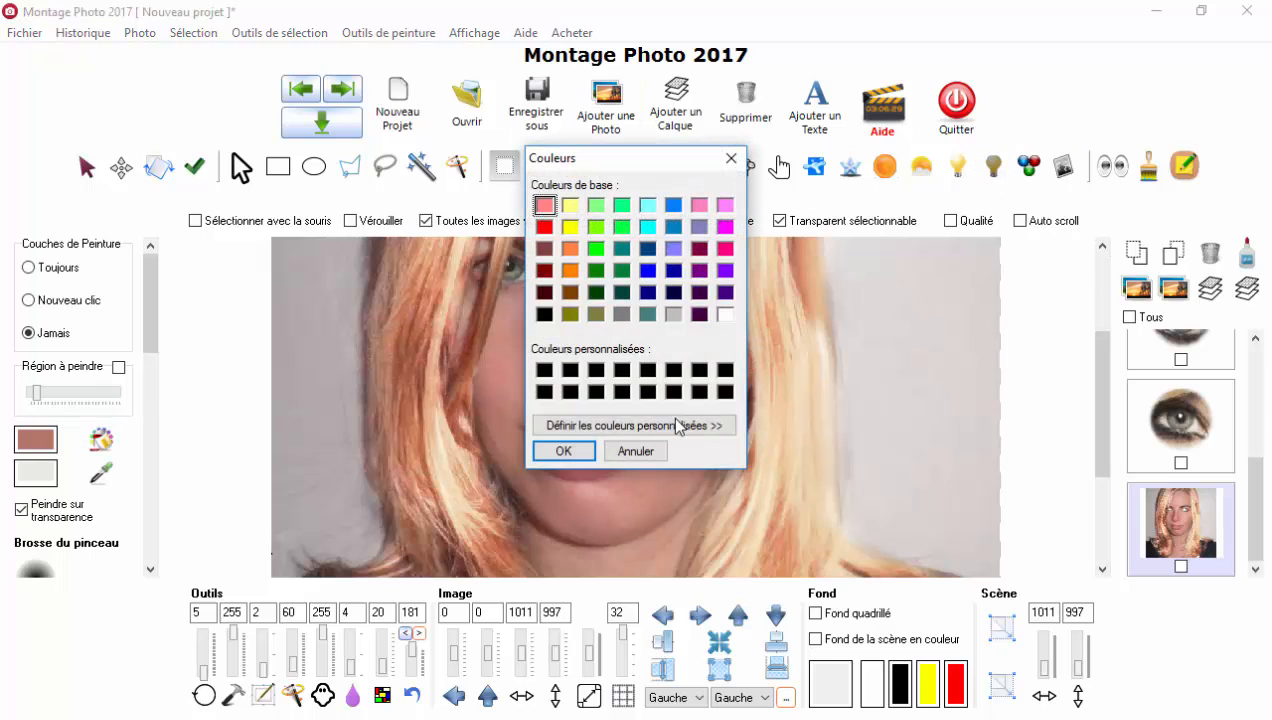
{"action": "left_click", "coordinate": [546, 228]}
{"action": "left_click", "coordinate": [565, 452]}
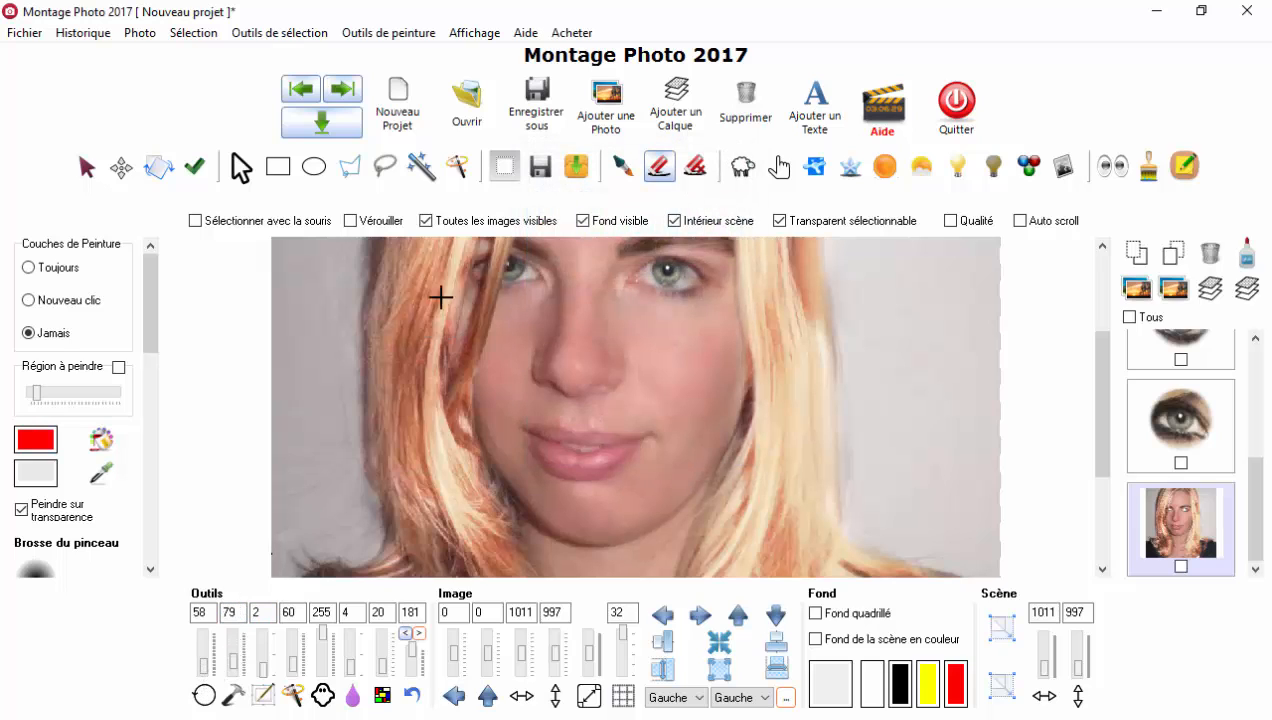
Merge the portrait layers and both eye copies into one photo, and duplicate the entire merged portrait
{"action": "left_click", "coordinate": [1256, 440]}
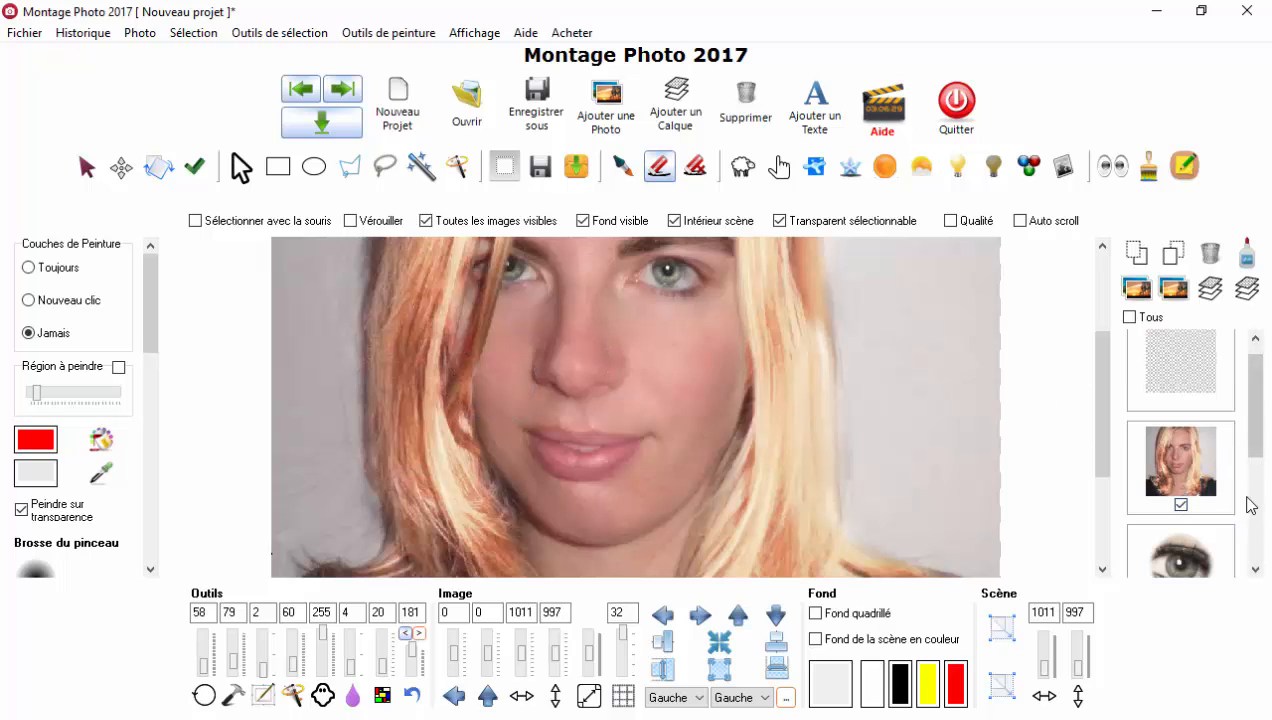
{"action": "scroll", "coordinate": [1220, 490], "scroll_direction": "down", "scroll_amount": 3}
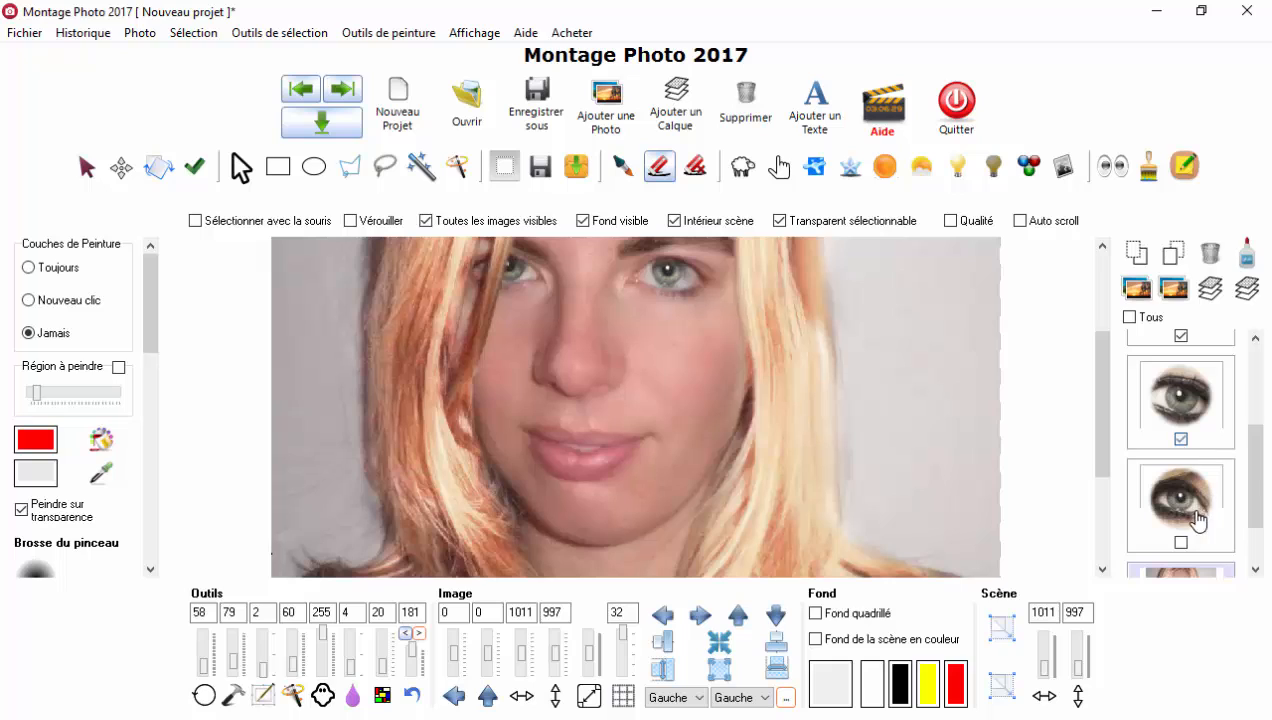
{"action": "scroll", "coordinate": [1228, 512], "scroll_direction": "down", "scroll_amount": 2}
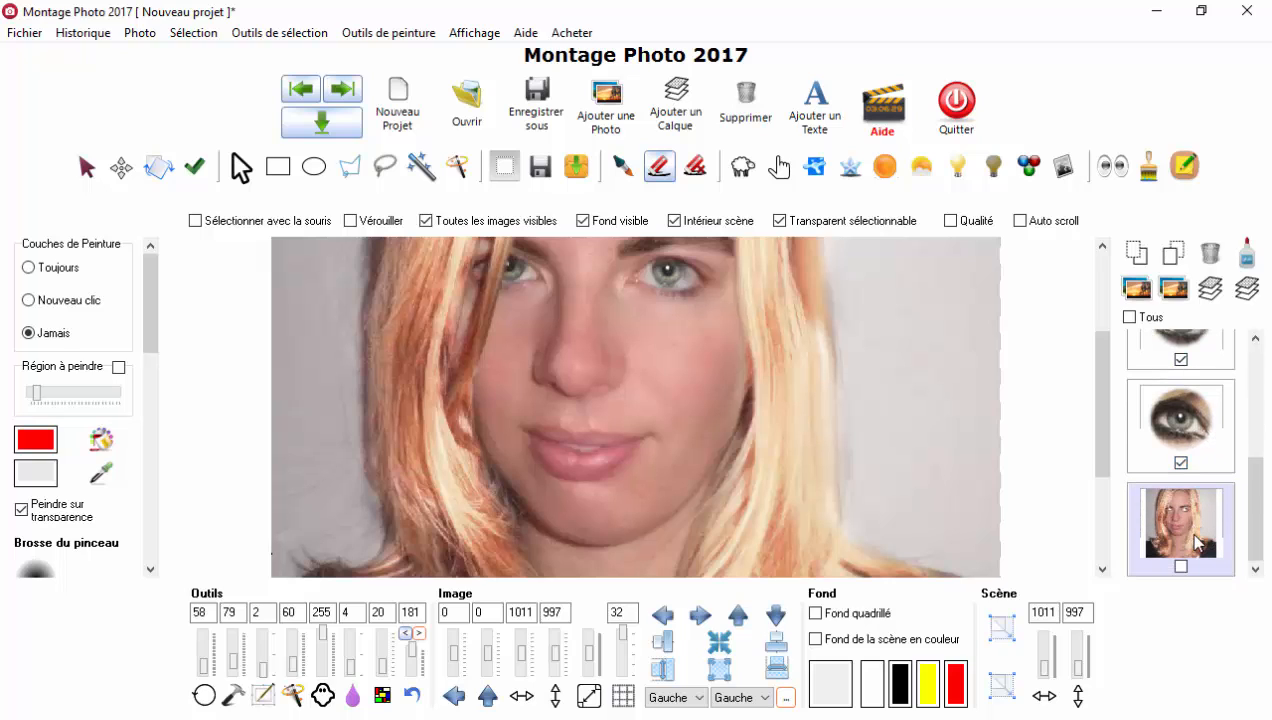
{"action": "scroll", "coordinate": [1222, 455], "scroll_direction": "up", "scroll_amount": 4}
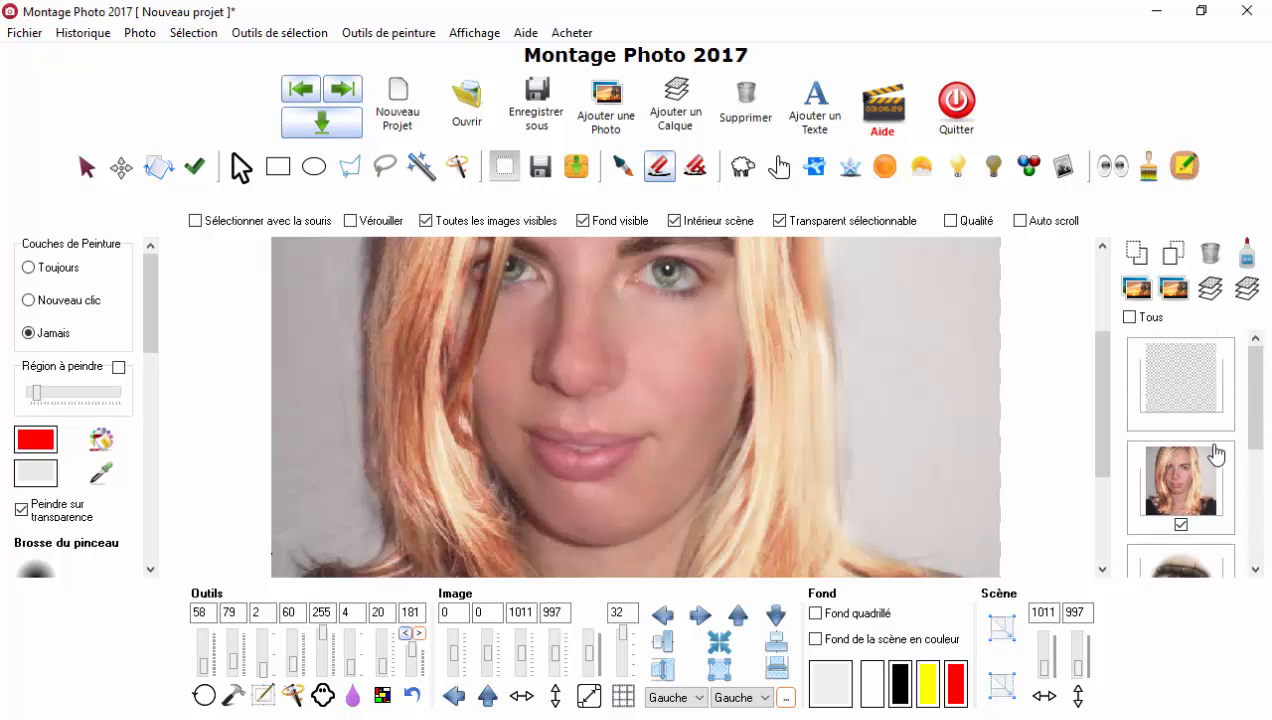
{"action": "scroll", "coordinate": [1214, 457], "scroll_direction": "down", "scroll_amount": 1}
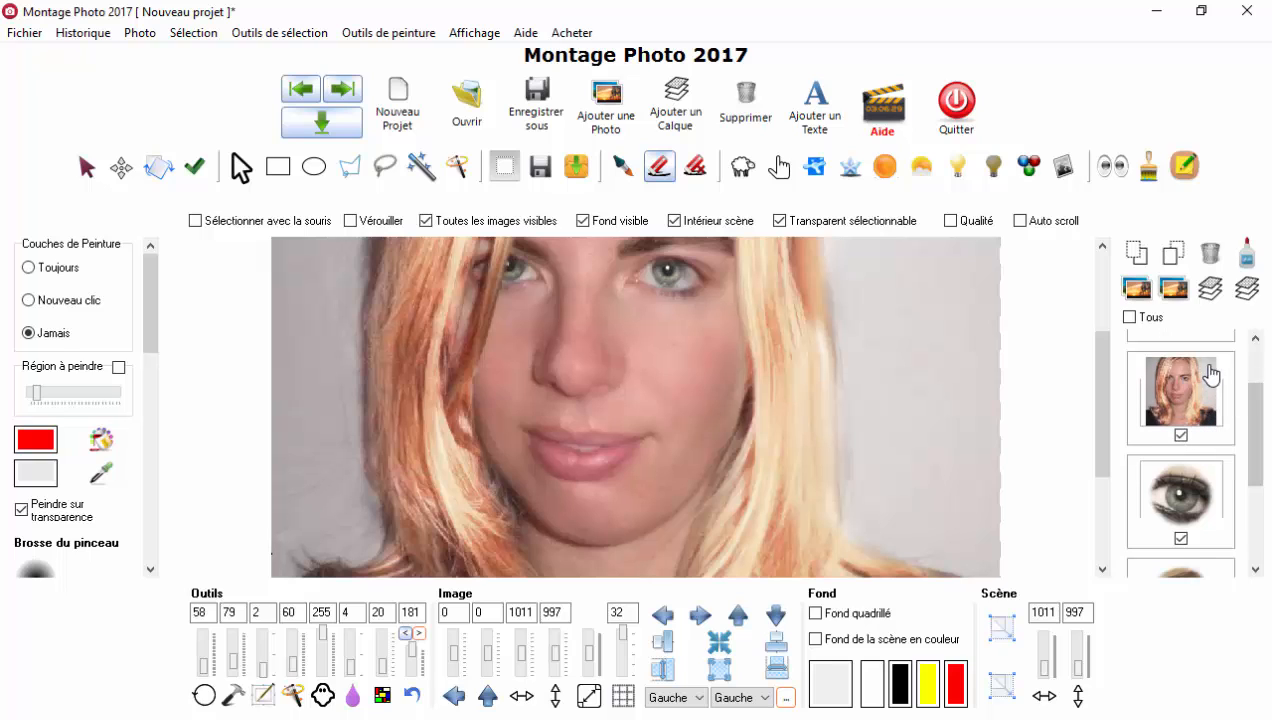
{"action": "left_click", "coordinate": [1246, 255]}
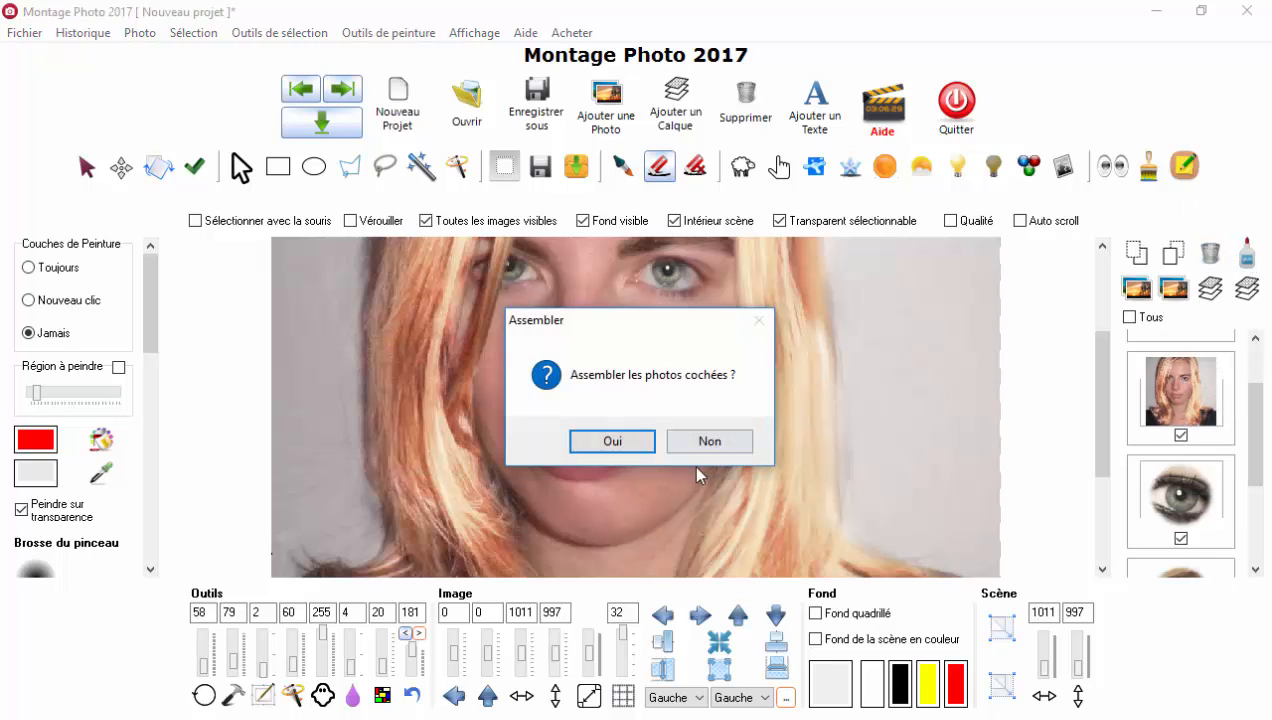
{"action": "left_click", "coordinate": [612, 442]}
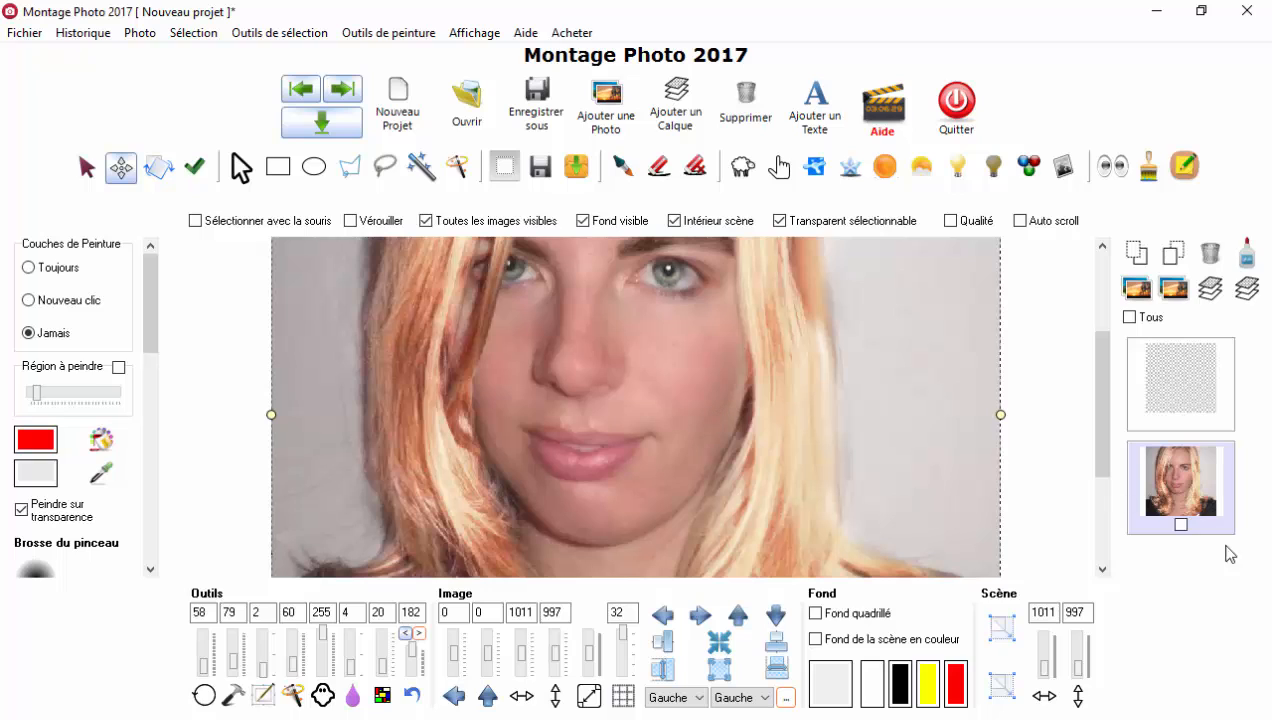
{"action": "key", "text": "ctrl+d"}
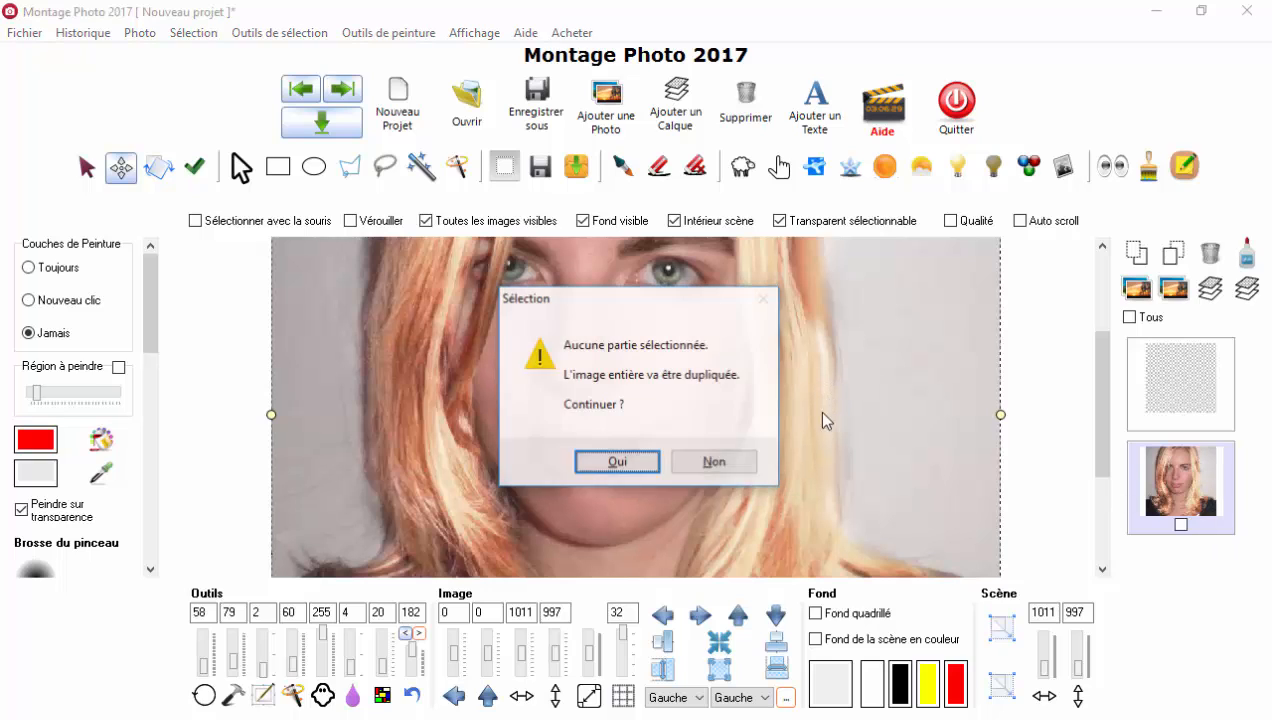
{"action": "left_click", "coordinate": [654, 456]}
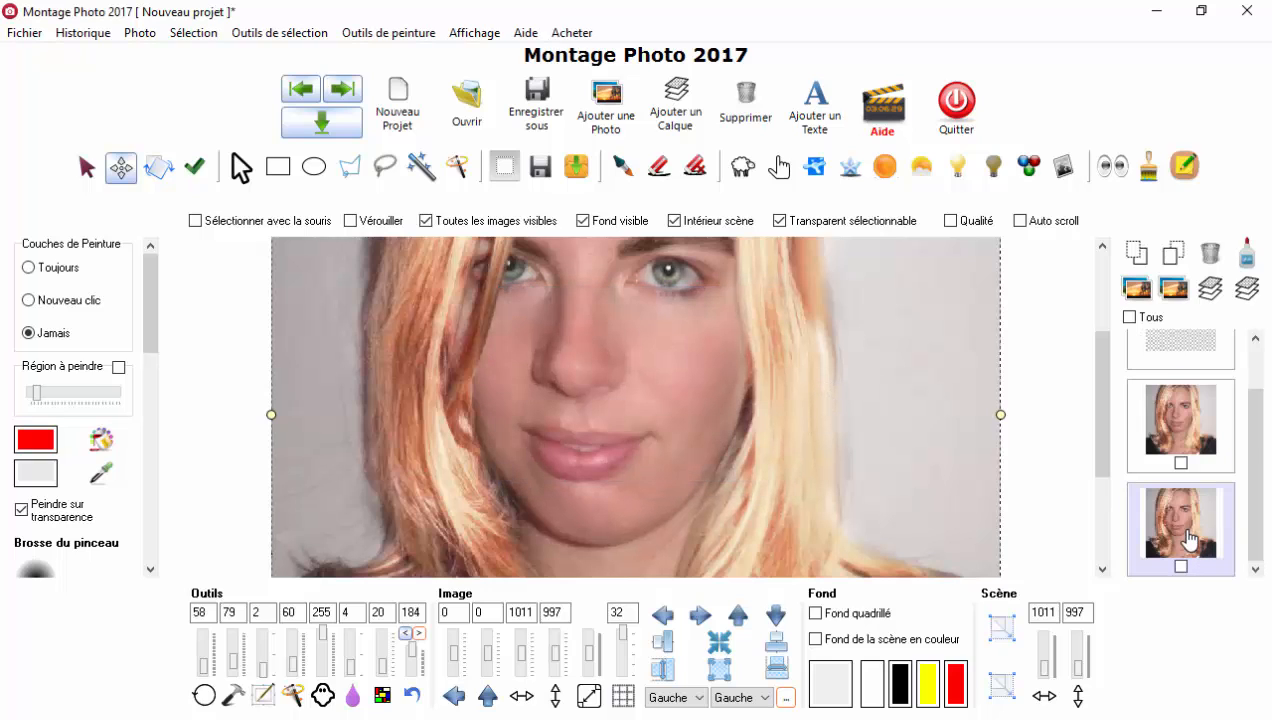
Paint red blush on both cheeks with a size 172 brush, undoing the first strokes at intensity 79 and repainting at intensity 50
{"action": "scroll", "coordinate": [657, 385], "scroll_direction": "down", "scroll_amount": 5}
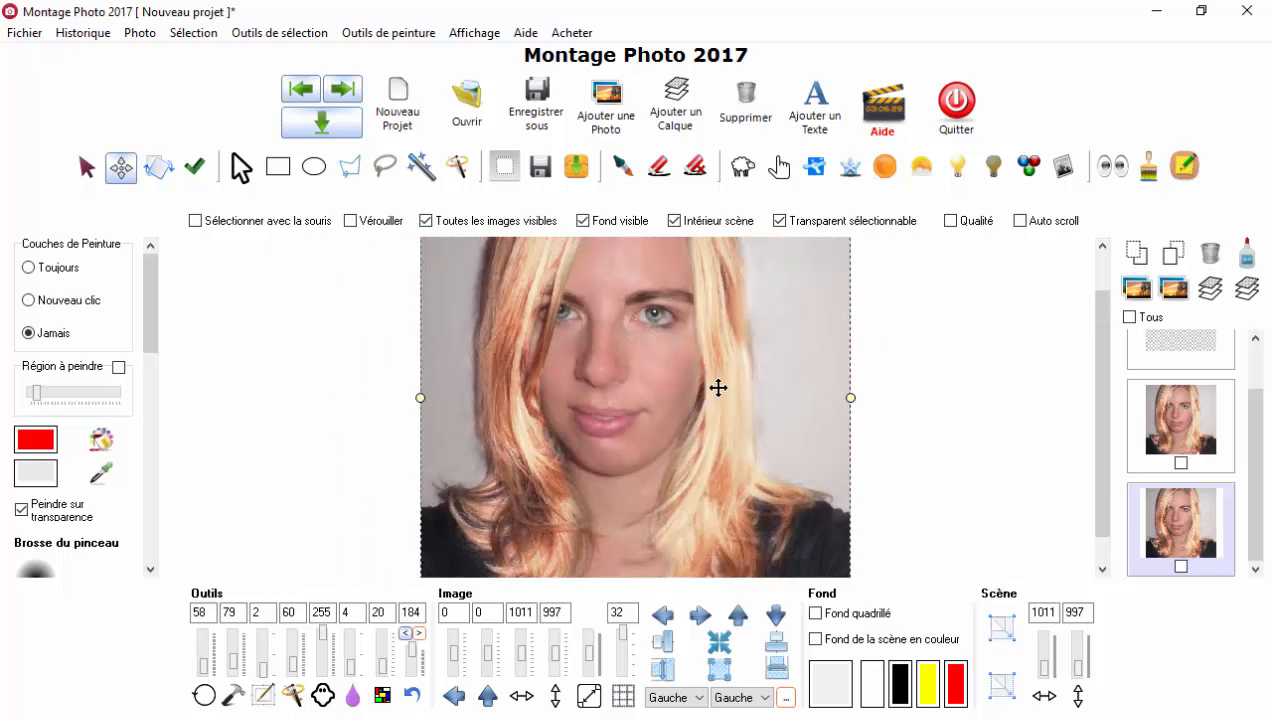
{"action": "scroll", "coordinate": [690, 382], "scroll_direction": "up", "scroll_amount": 5}
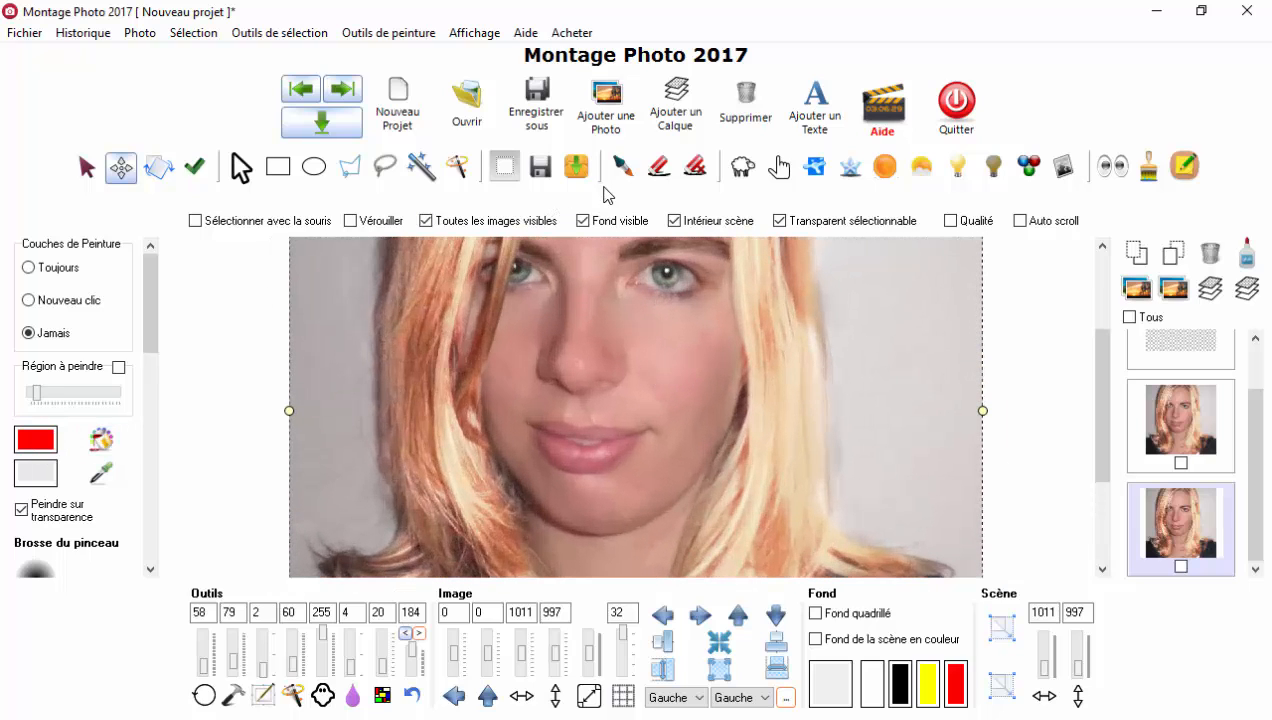
{"action": "left_click", "coordinate": [622, 167]}
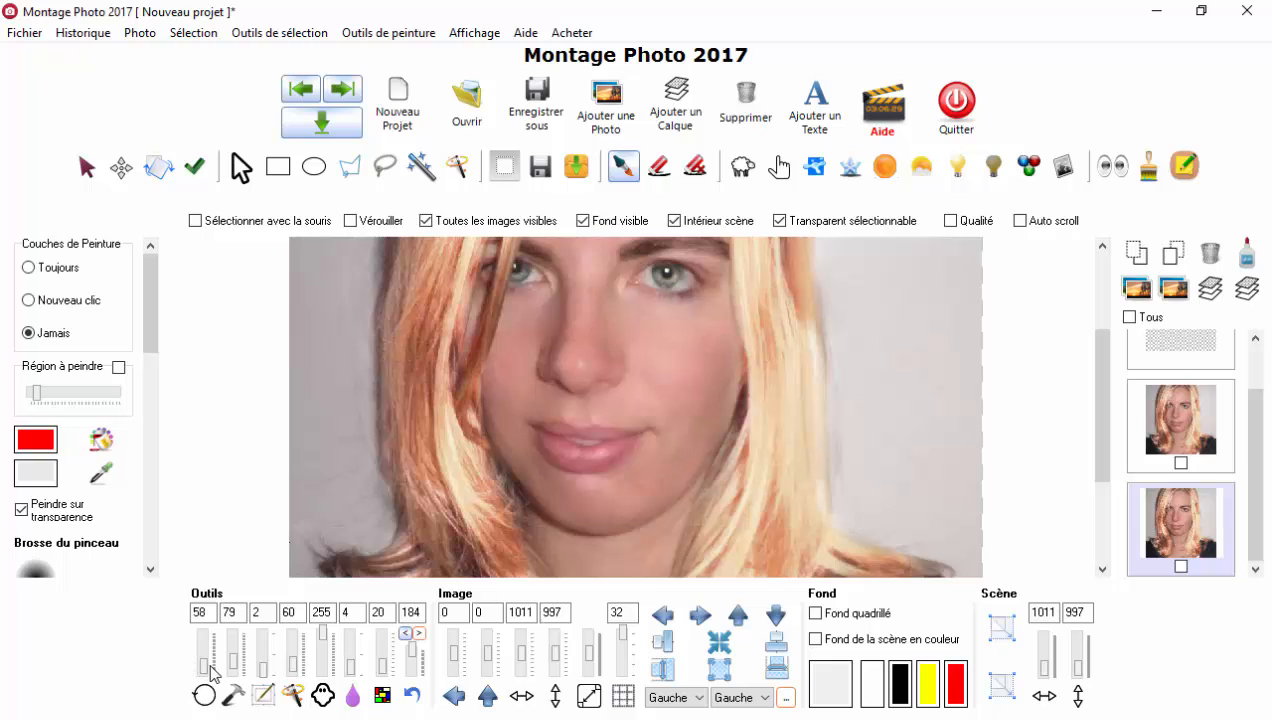
{"action": "left_click", "coordinate": [512, 372]}
{"action": "left_click", "coordinate": [713, 410]}
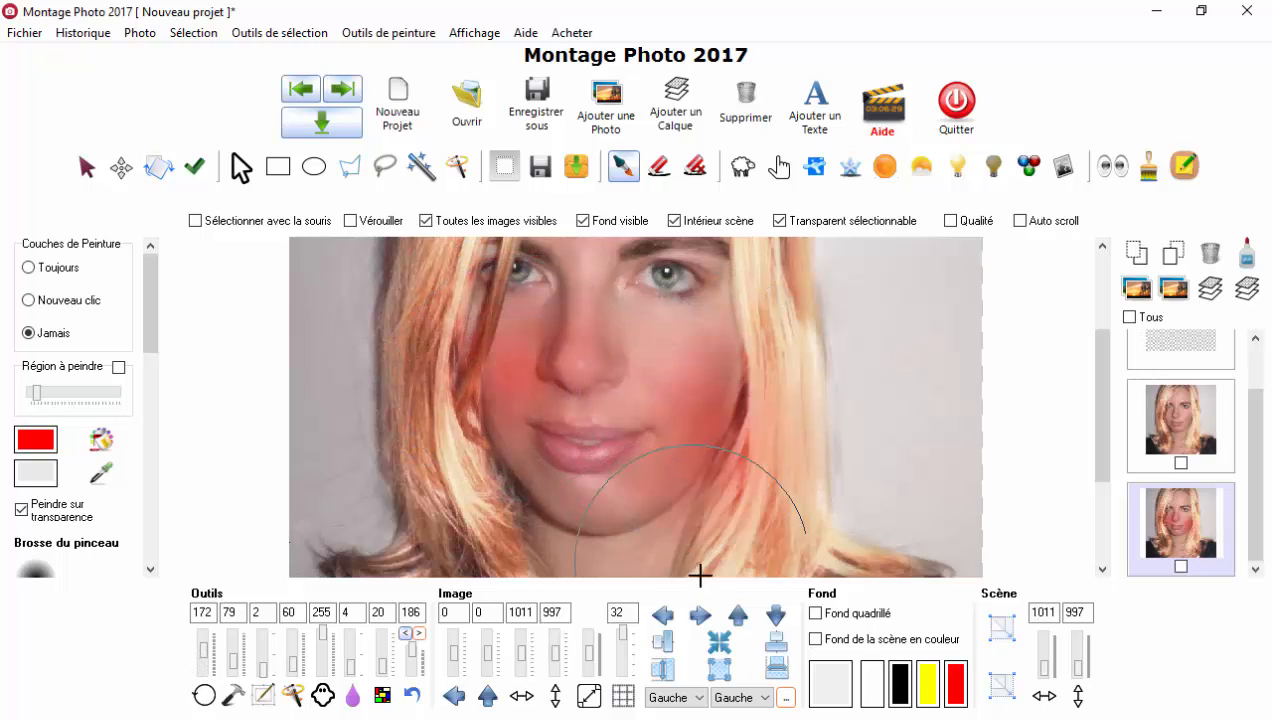
{"action": "left_click", "coordinate": [405, 633]}
{"action": "left_click", "coordinate": [405, 633]}
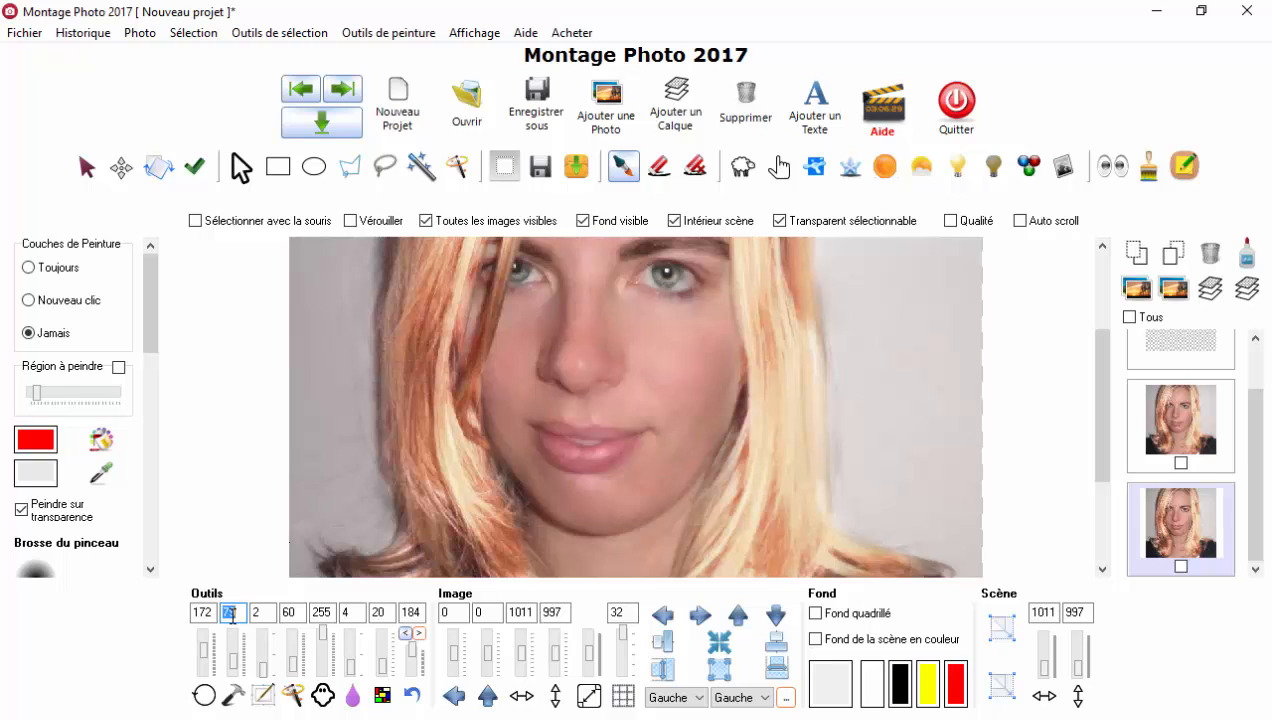
{"action": "left_click", "coordinate": [505, 384]}
{"action": "left_click", "coordinate": [700, 376]}
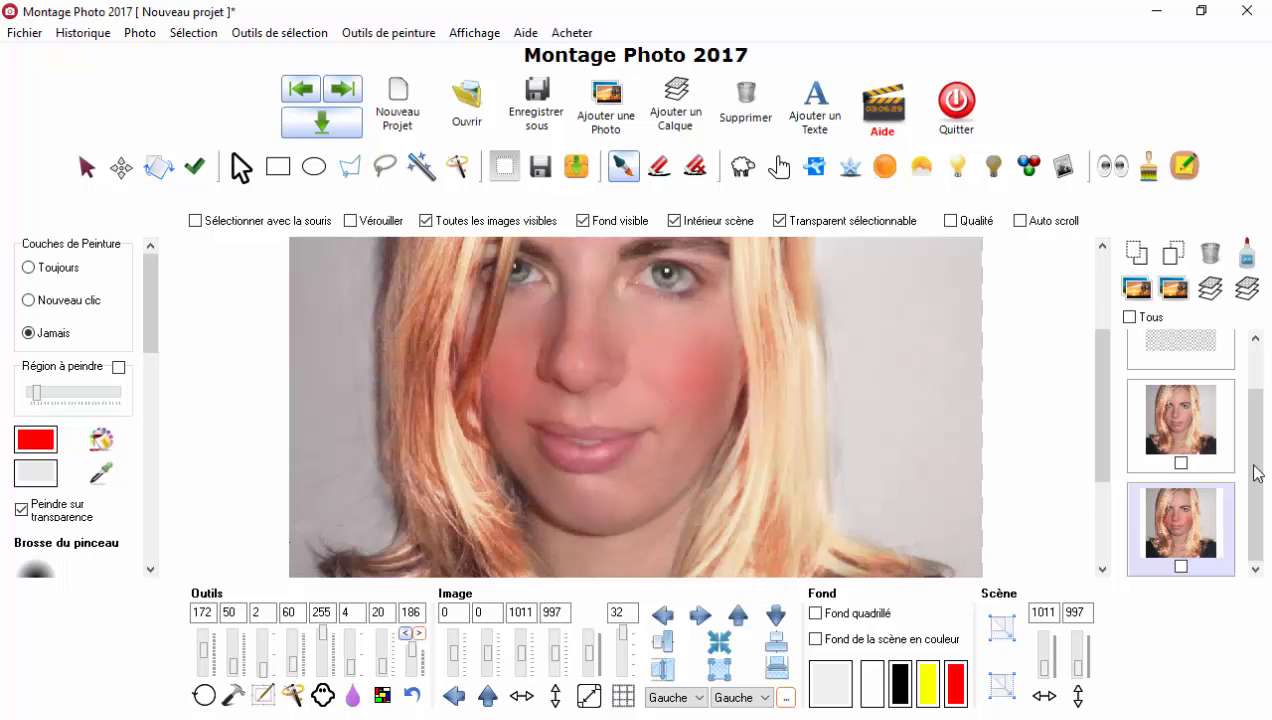
Erase the excess blush around both cheeks on the upper portrait copy, using eraser sizes 30 and 60 at intensity 255
{"action": "left_click", "coordinate": [659, 166]}
{"action": "left_click", "coordinate": [258, 614]}
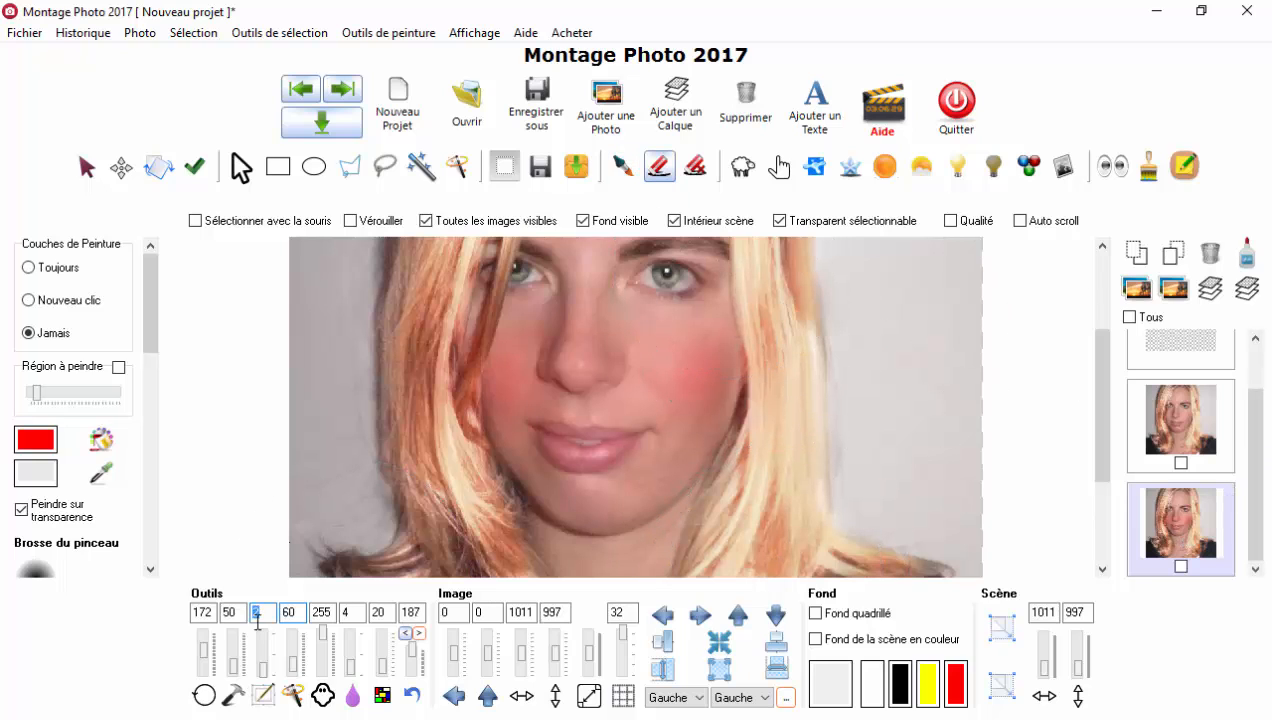
{"action": "left_click", "coordinate": [204, 613]}
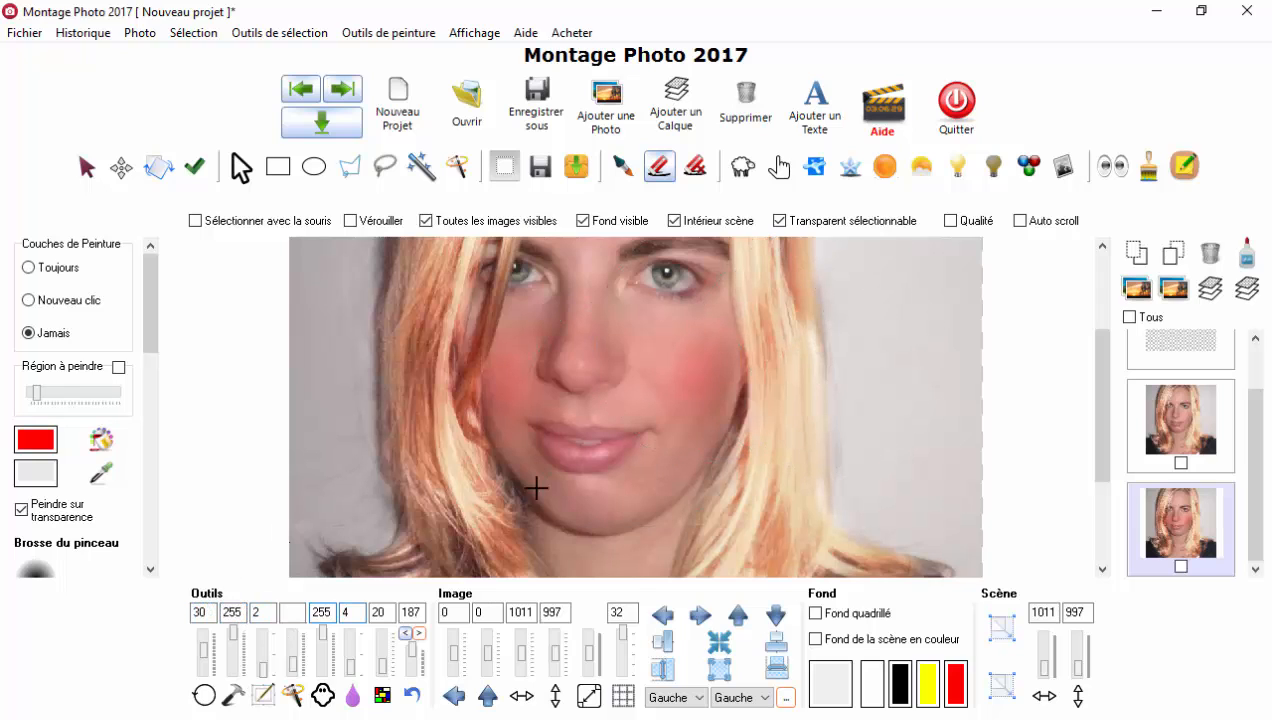
{"action": "left_click", "coordinate": [1163, 518]}
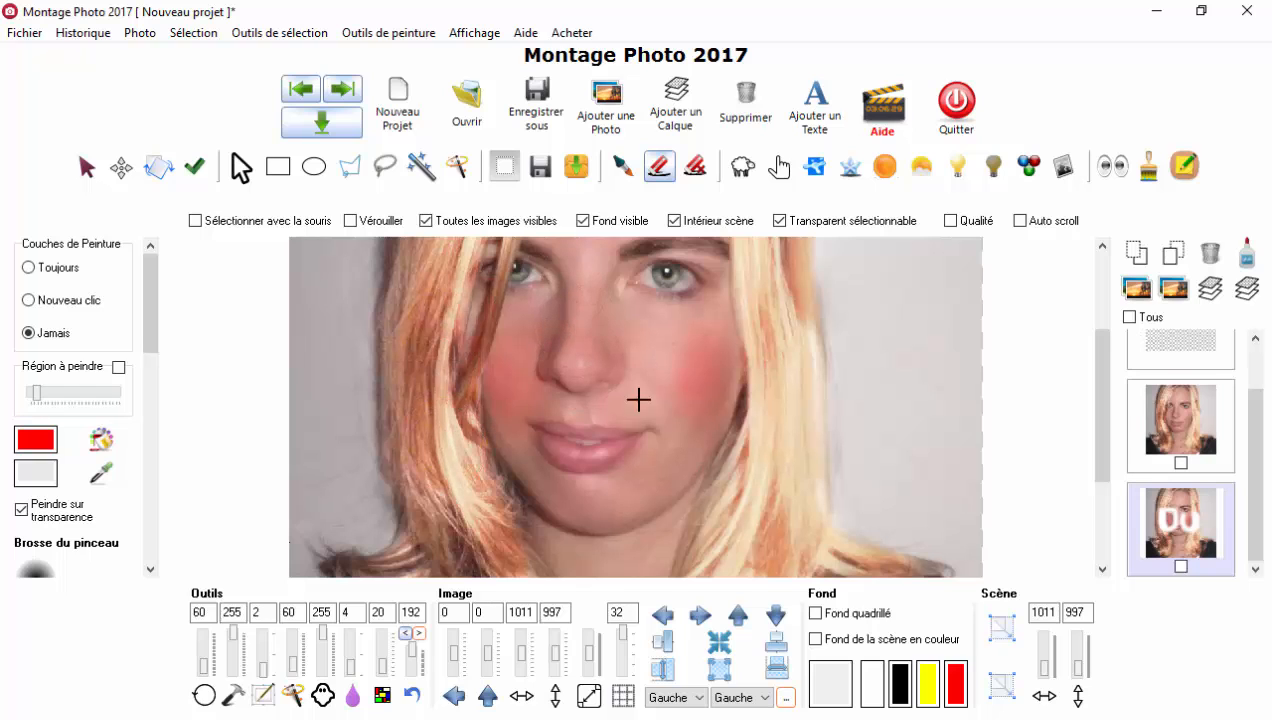
{"action": "scroll", "coordinate": [639, 400], "scroll_direction": "down", "scroll_amount": 3}
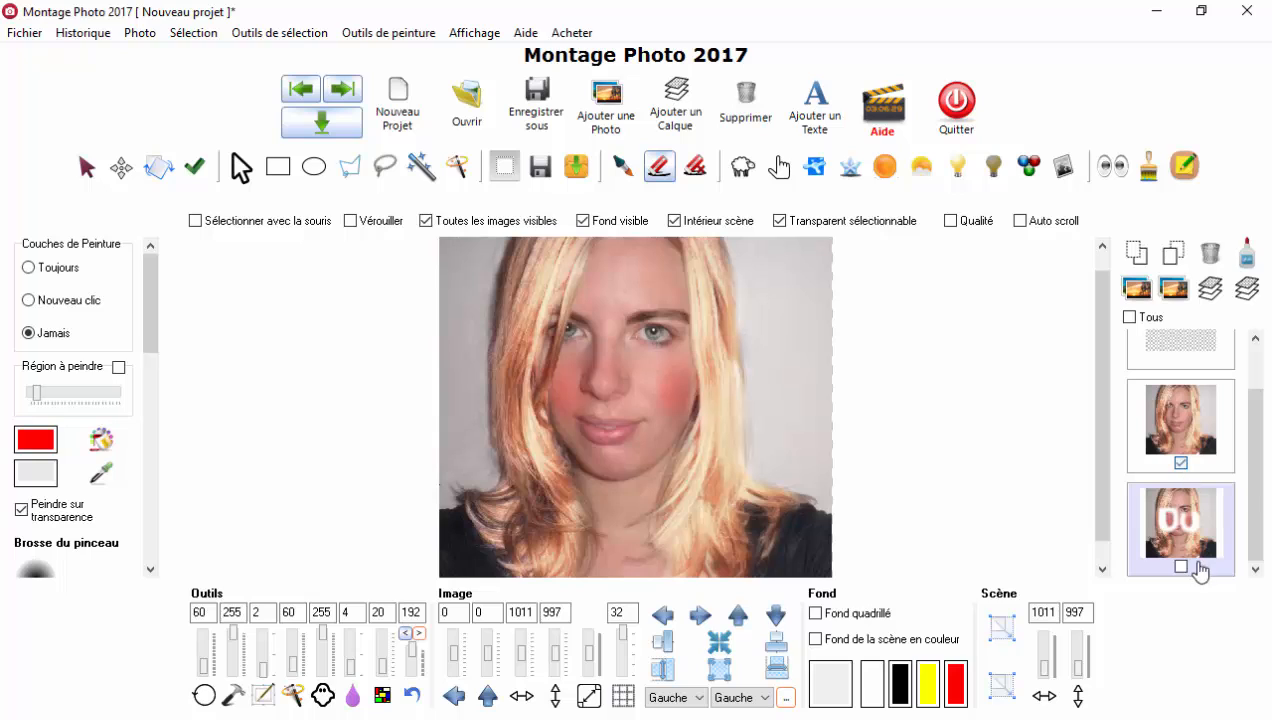
{"action": "left_click", "coordinate": [1245, 252]}
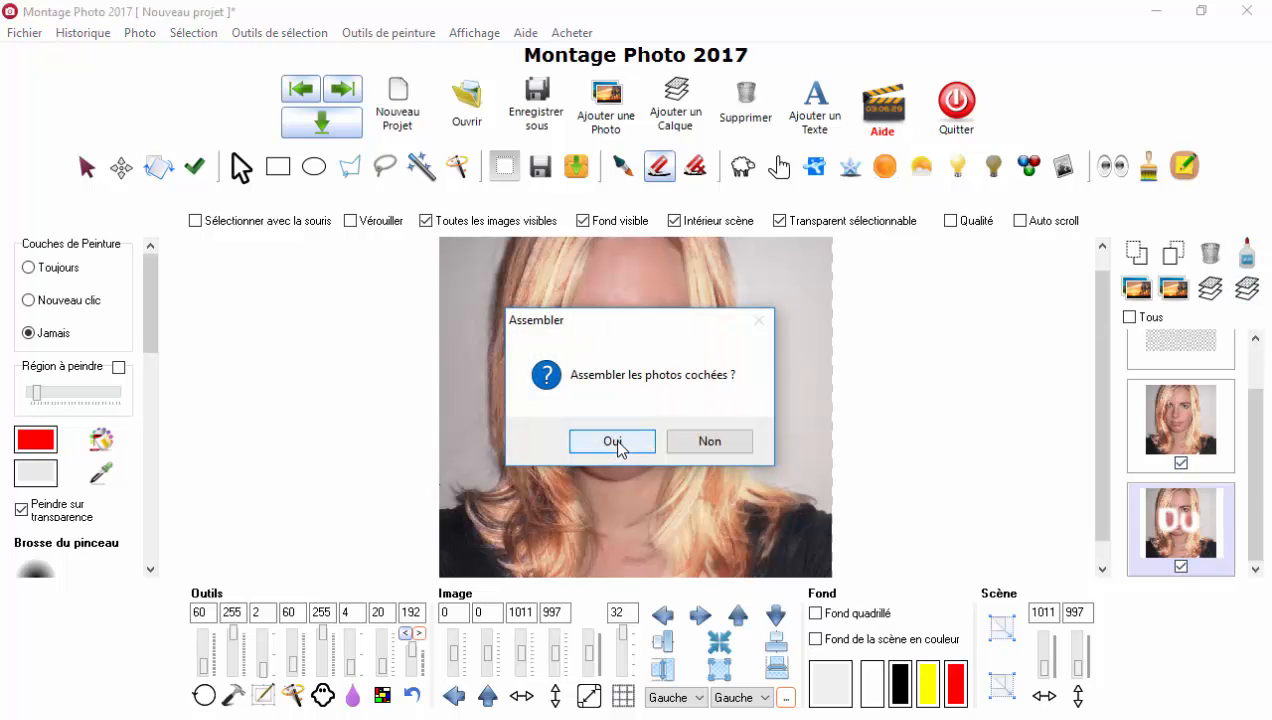
{"action": "left_click", "coordinate": [710, 441]}
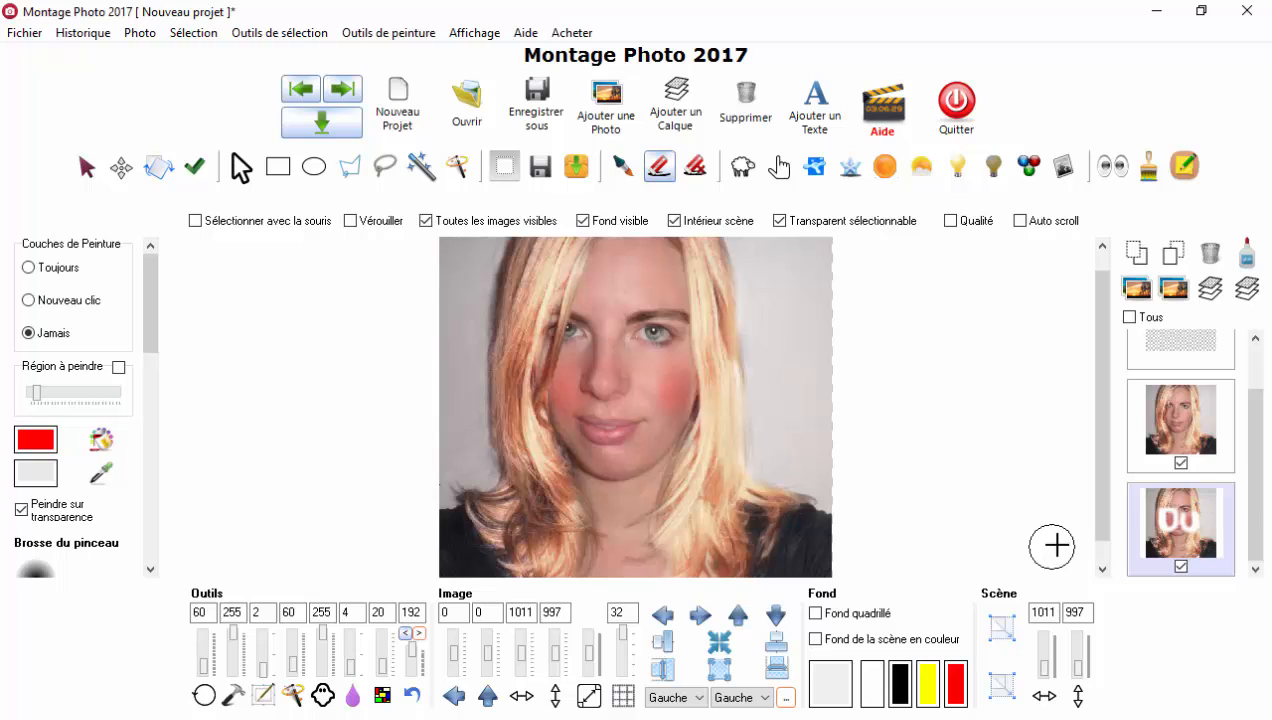
Select the unblushed portrait copy and toggle the visibility of all images to compare the face with and without blush
{"action": "left_click", "coordinate": [1195, 432]}
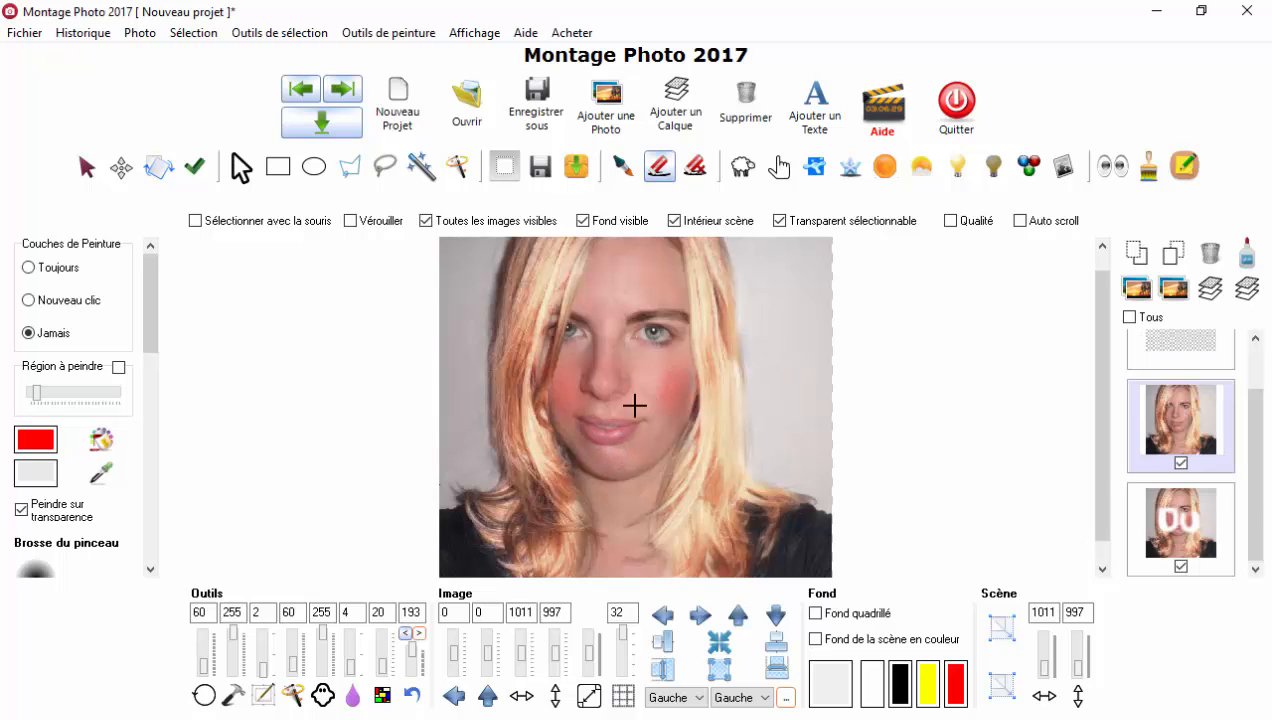
{"action": "left_click", "coordinate": [437, 227]}
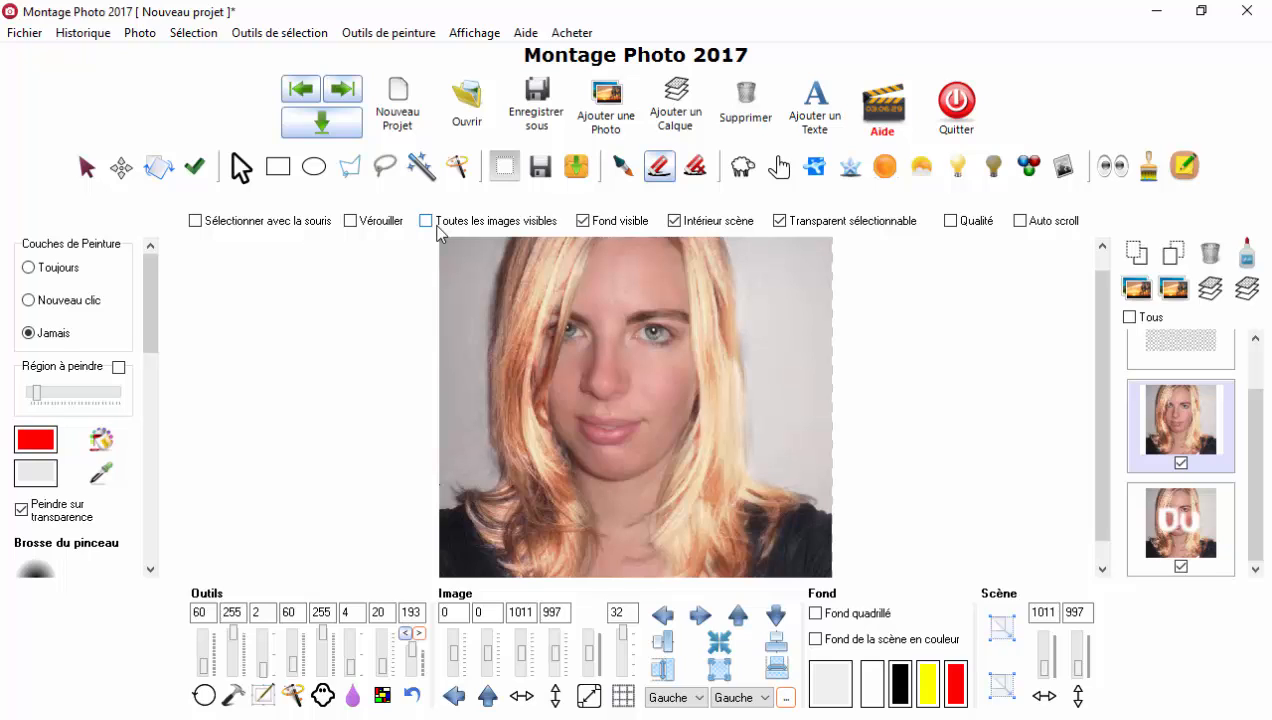
{"action": "left_click", "coordinate": [437, 227]}
{"action": "left_click", "coordinate": [437, 227]}
{"action": "left_click", "coordinate": [437, 227]}
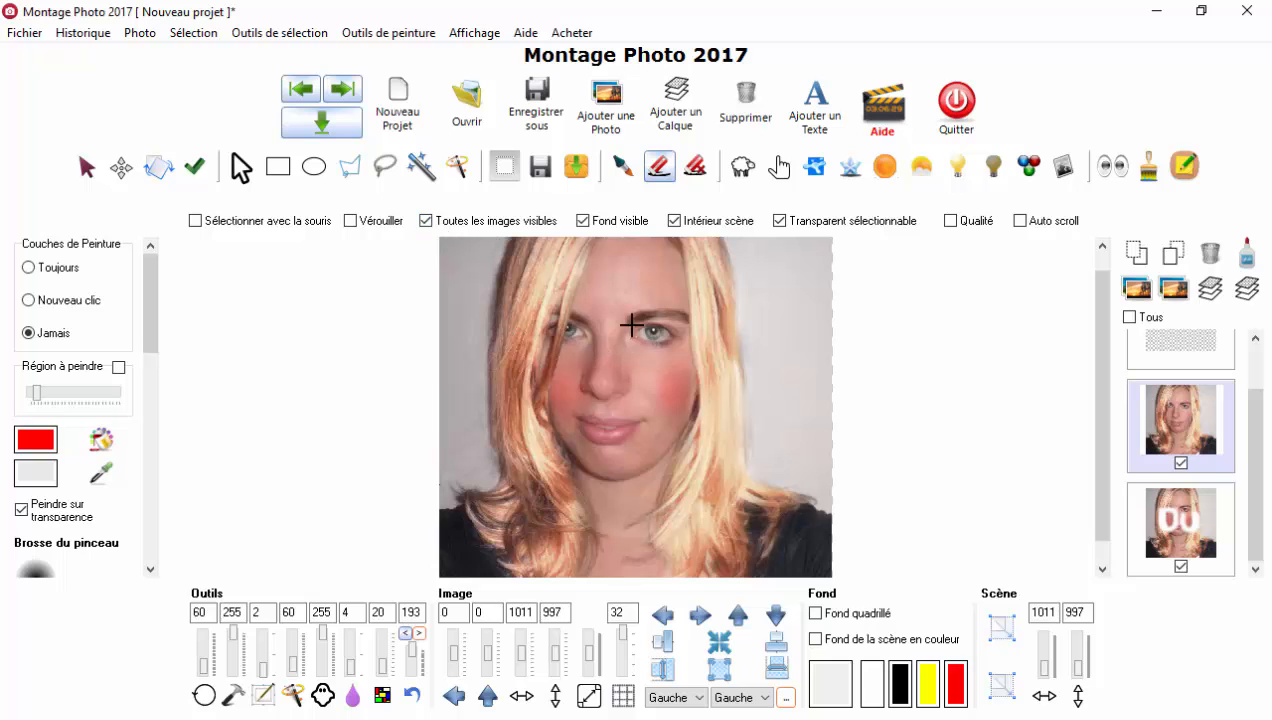
Save the entire scene, without the background and limited to the scene interior, as Photo2.jpg in the Images folder 04
{"action": "left_click", "coordinate": [553, 117]}
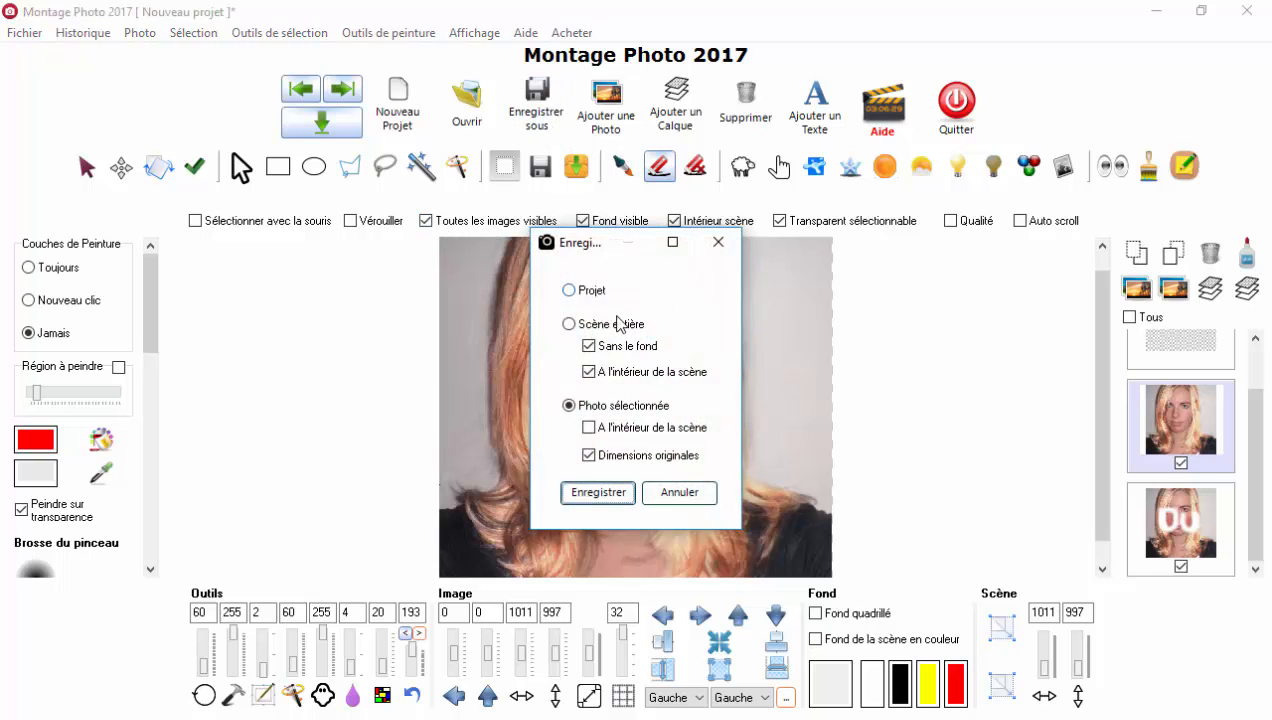
{"action": "left_click", "coordinate": [600, 325]}
{"action": "left_click", "coordinate": [596, 494]}
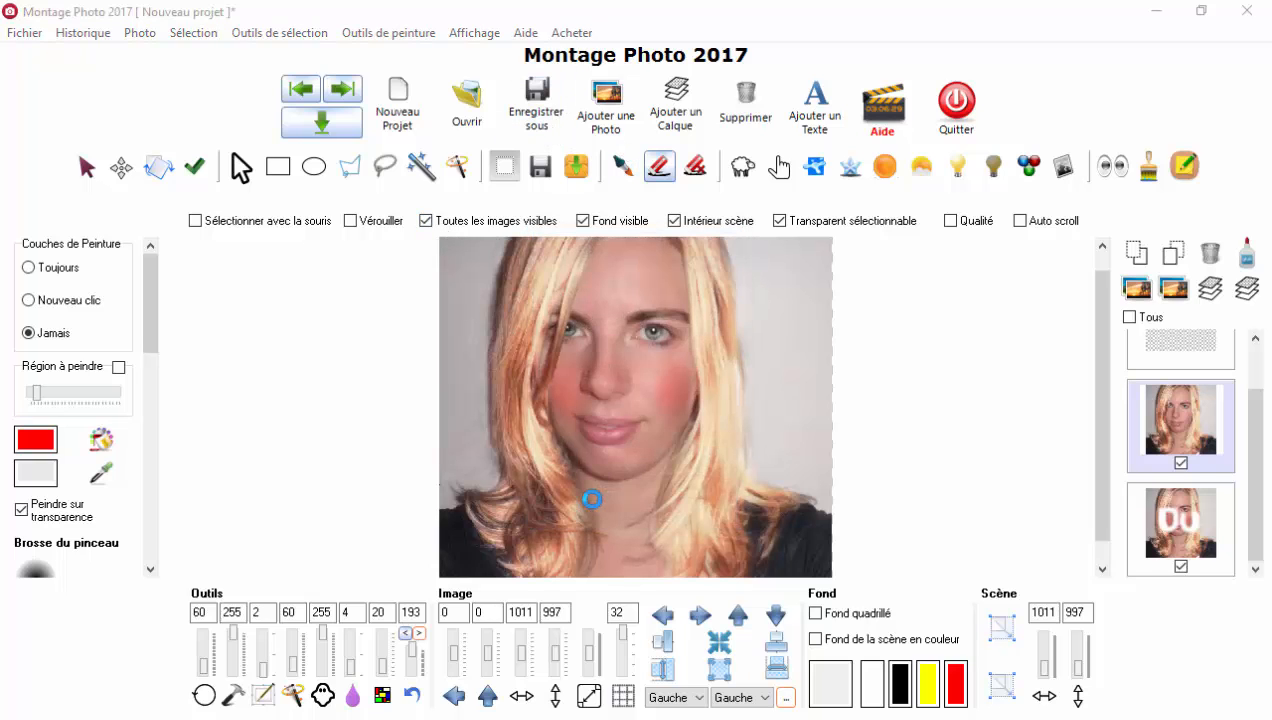
{"action": "left_click", "coordinate": [566, 215]}
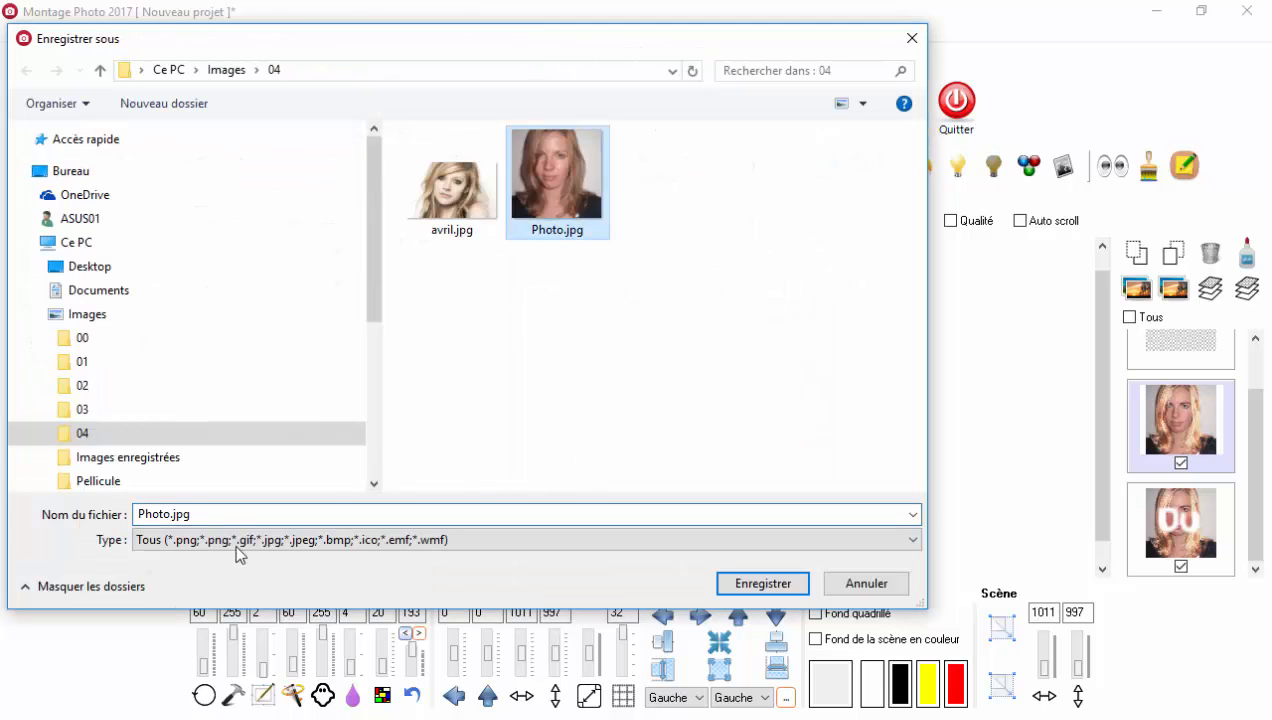
{"action": "left_click", "coordinate": [172, 515]}
{"action": "left_click", "coordinate": [172, 516]}
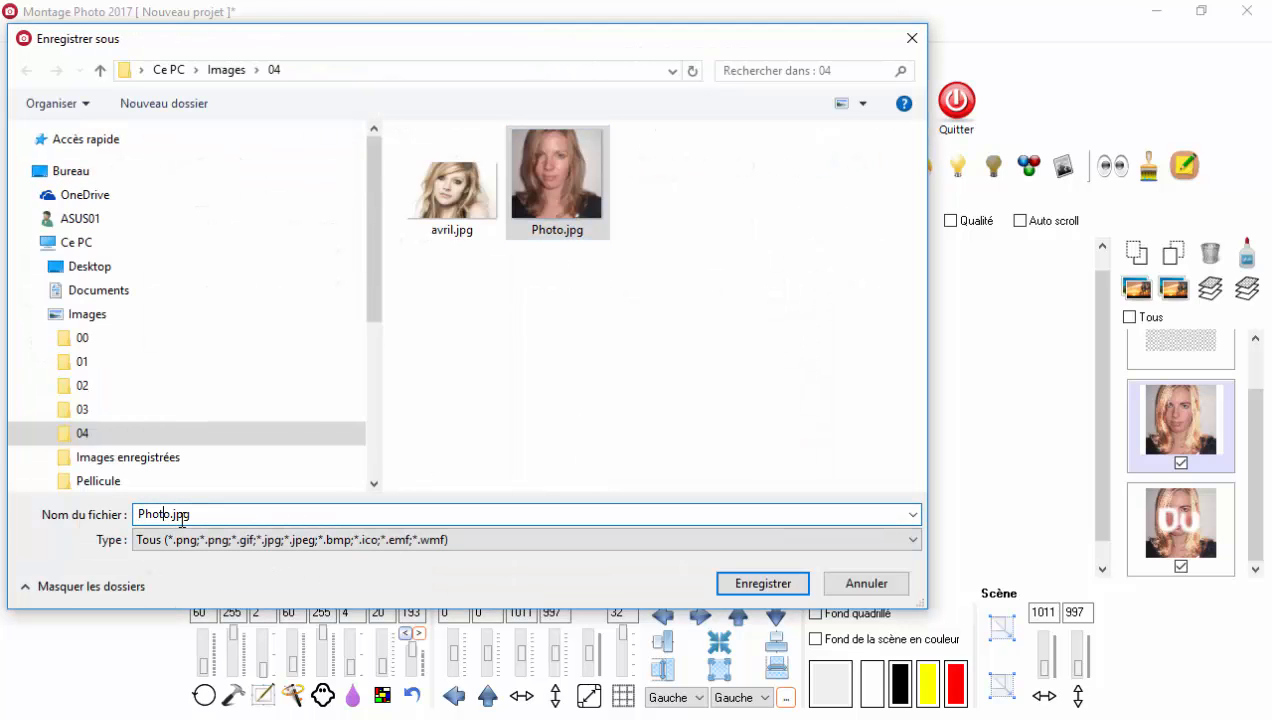
{"action": "left_click", "coordinate": [762, 584]}
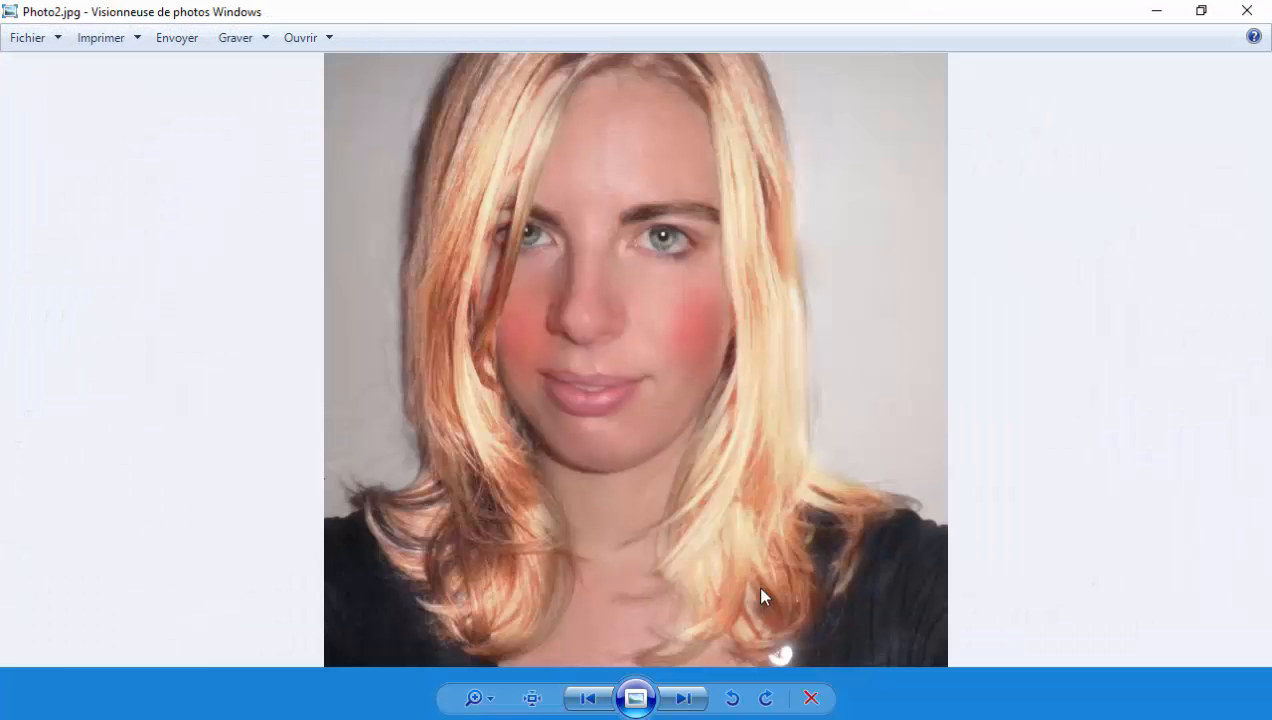
In Windows Photo Viewer, flip from Photo2.jpg to the previous picture and back to compare them
{"action": "key", "text": "Left"}
{"action": "key", "text": "Right"}
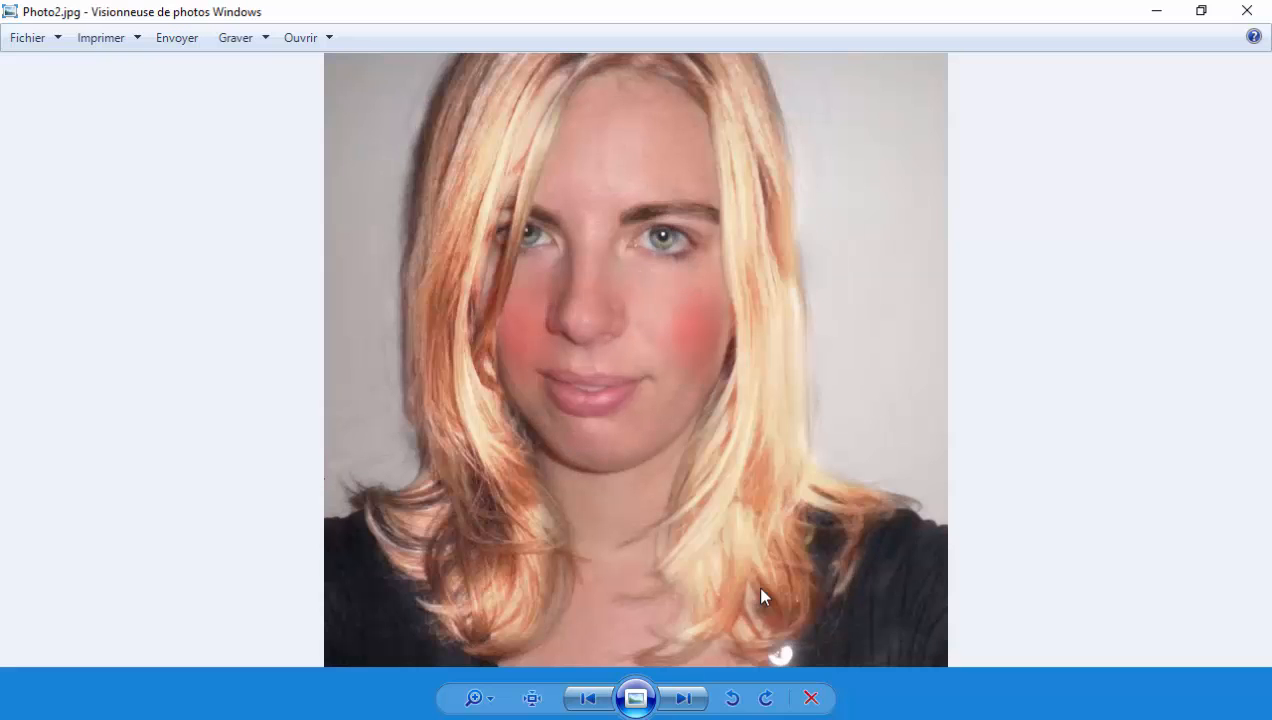